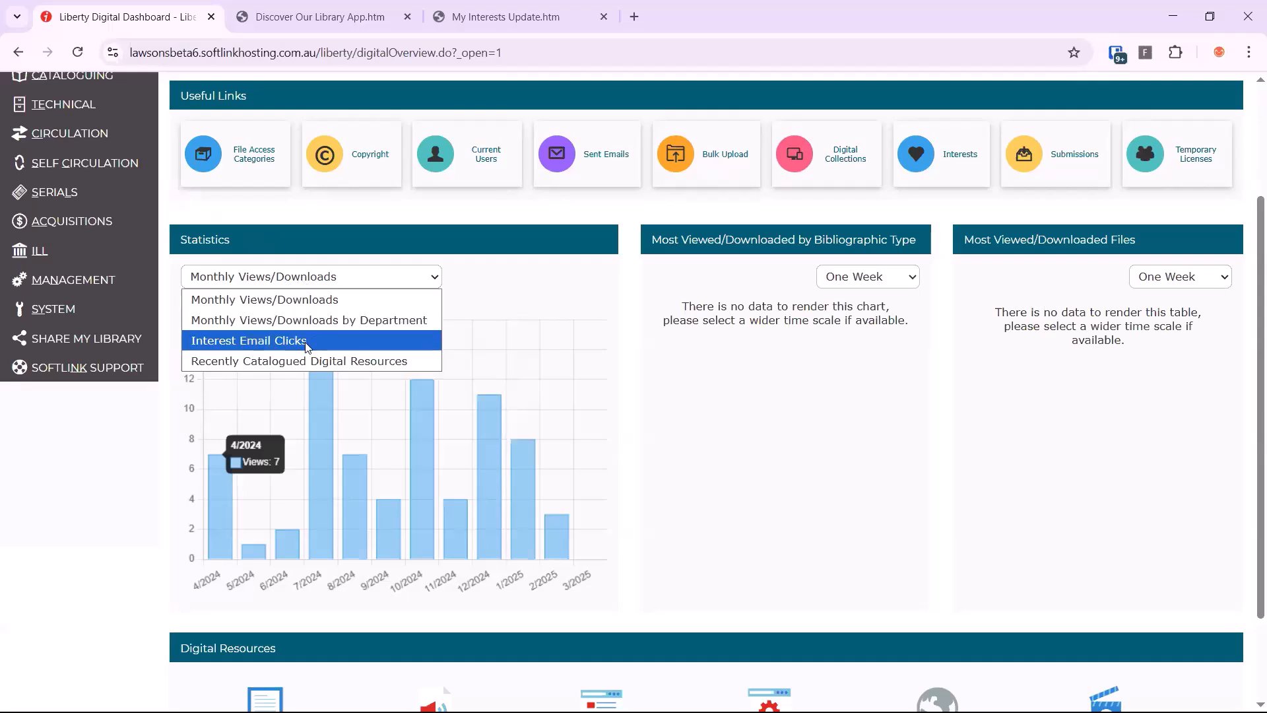
View the Interest Email Clicks statistics for 28 Days and the Recently Catalogued Digital Resources chart
click(307, 342)
click(470, 278)
click(472, 318)
click(424, 283)
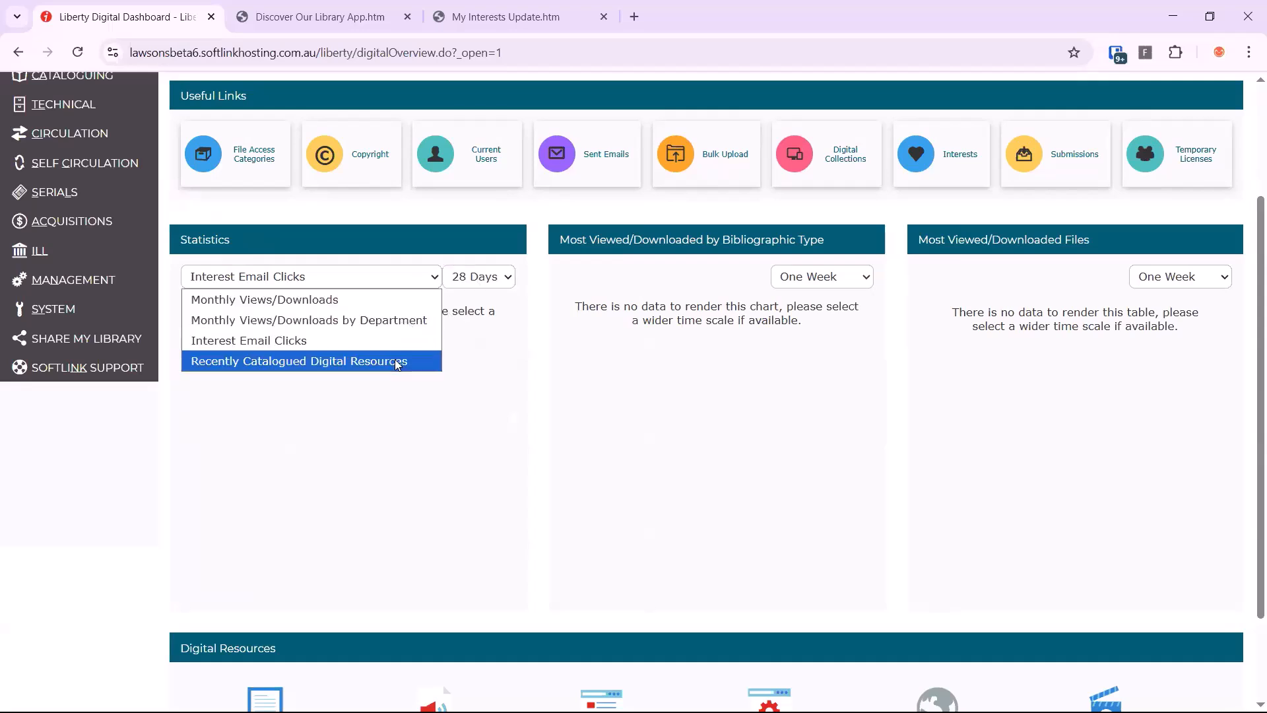
click(394, 360)
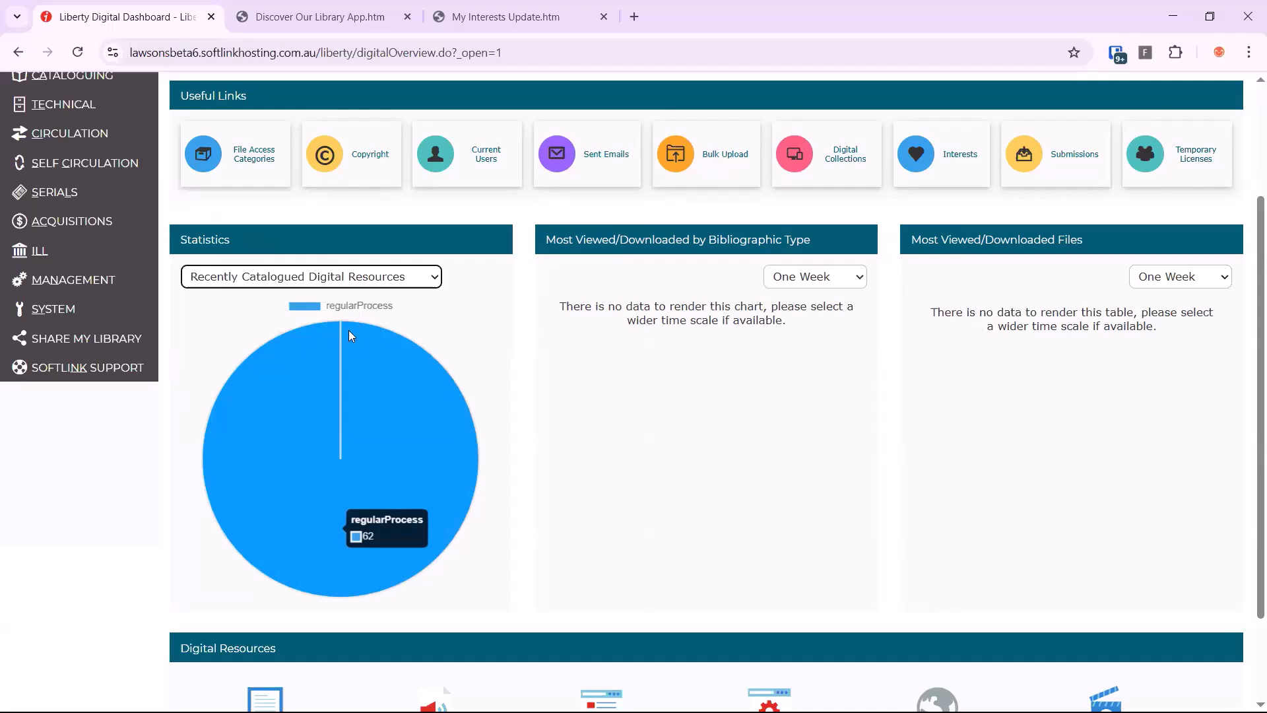
Set the time scale to One Year for both the Most Viewed/Downloaded by Bibliographic Type chart and the Most Viewed/Downloaded Files table
click(816, 280)
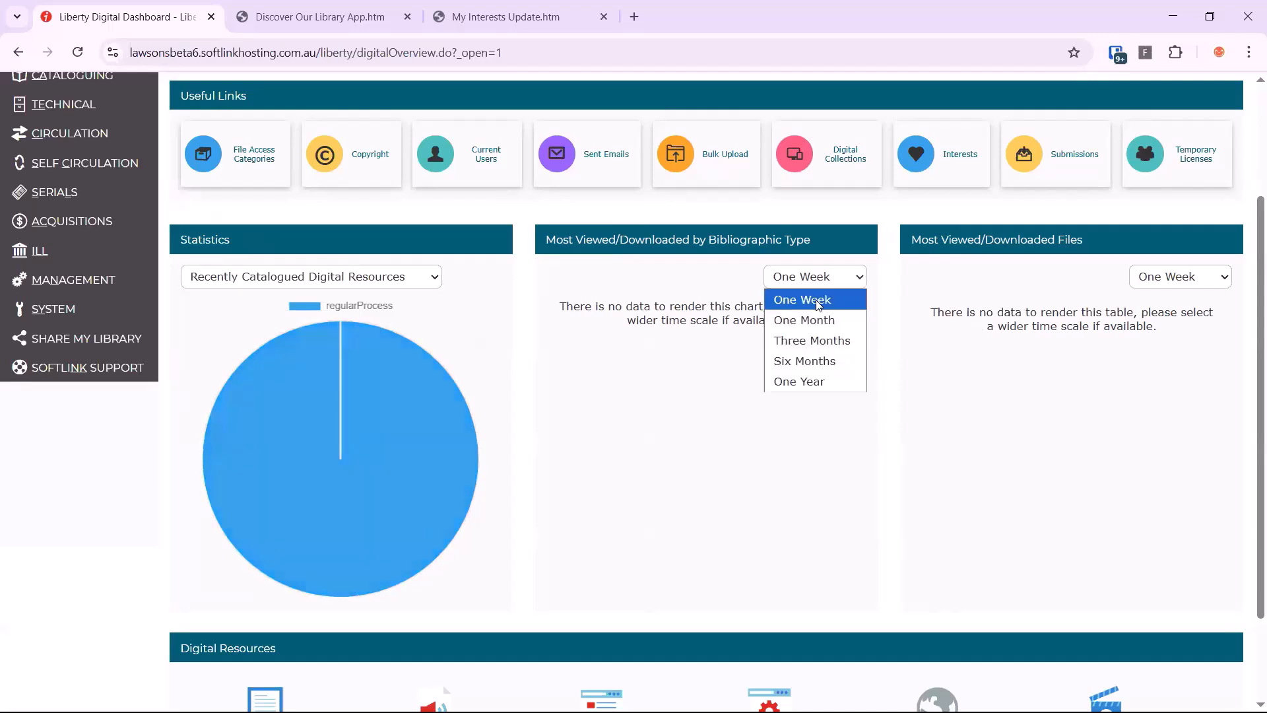
click(813, 381)
click(1146, 276)
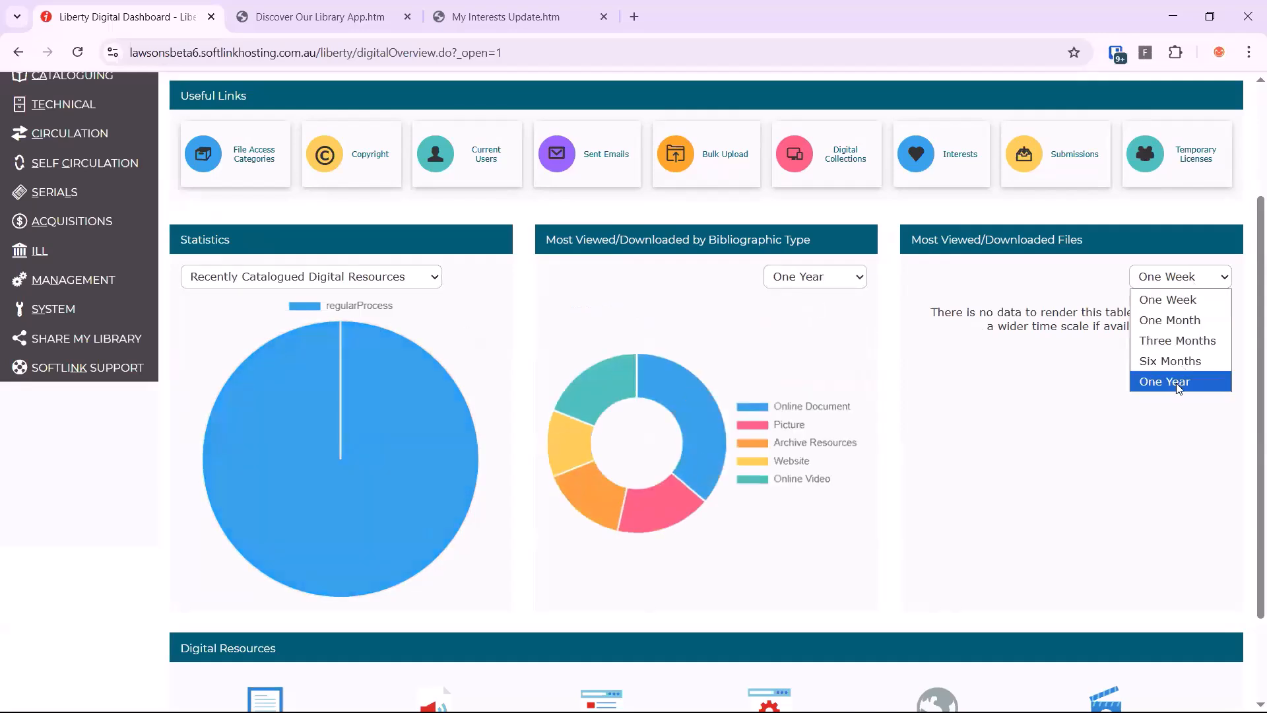
click(1179, 383)
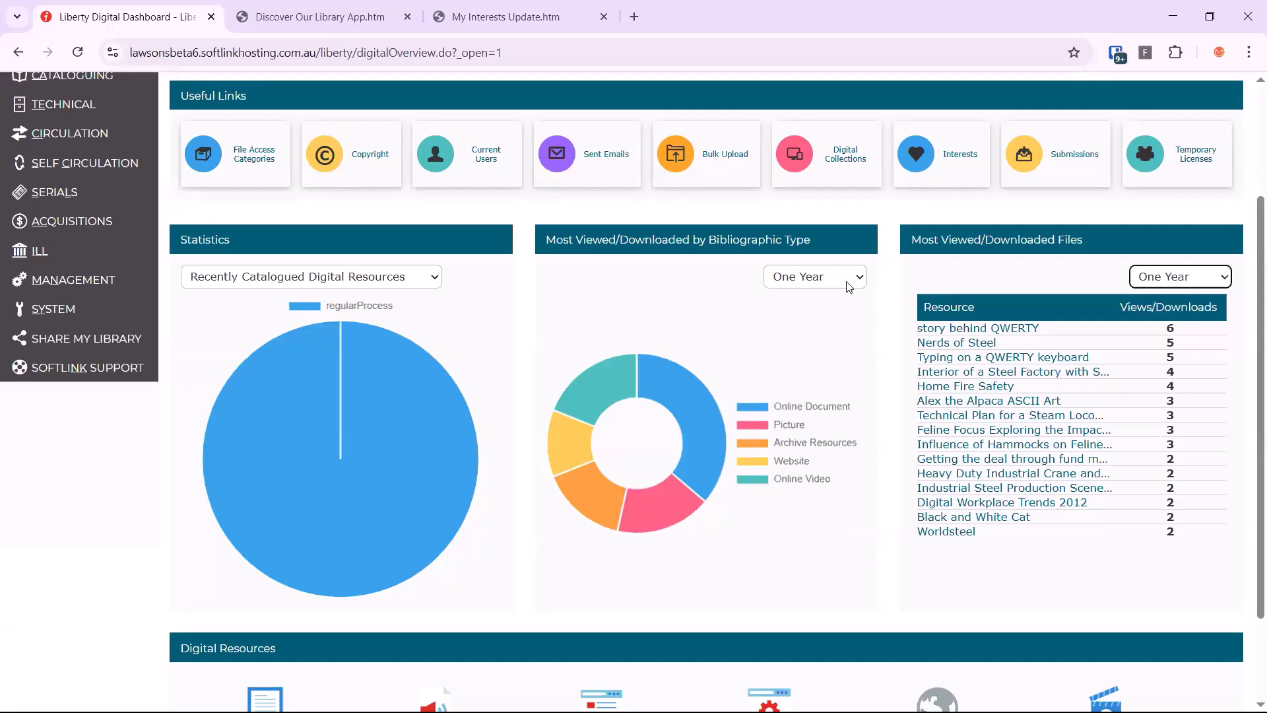
Examine the Online Document and Archive Resources segments of the bibliographic type chart and review the Digital Resources section
mouse_move(700, 412)
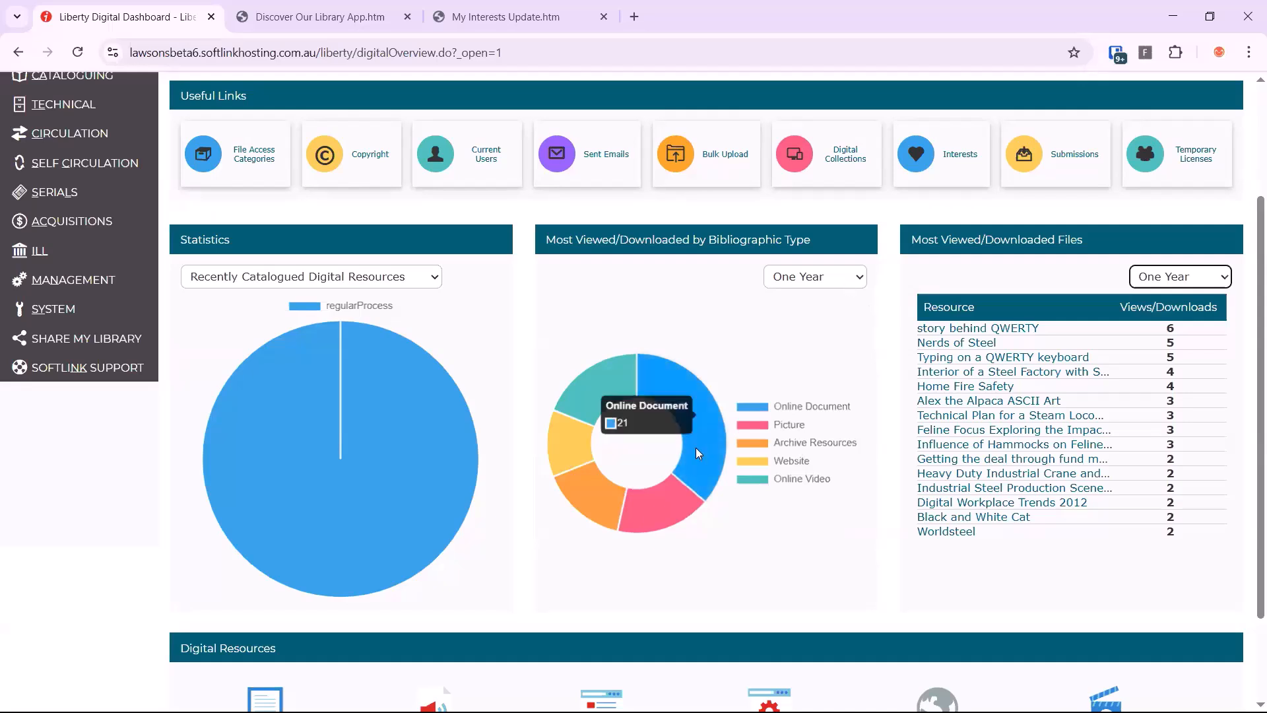
mouse_move(606, 498)
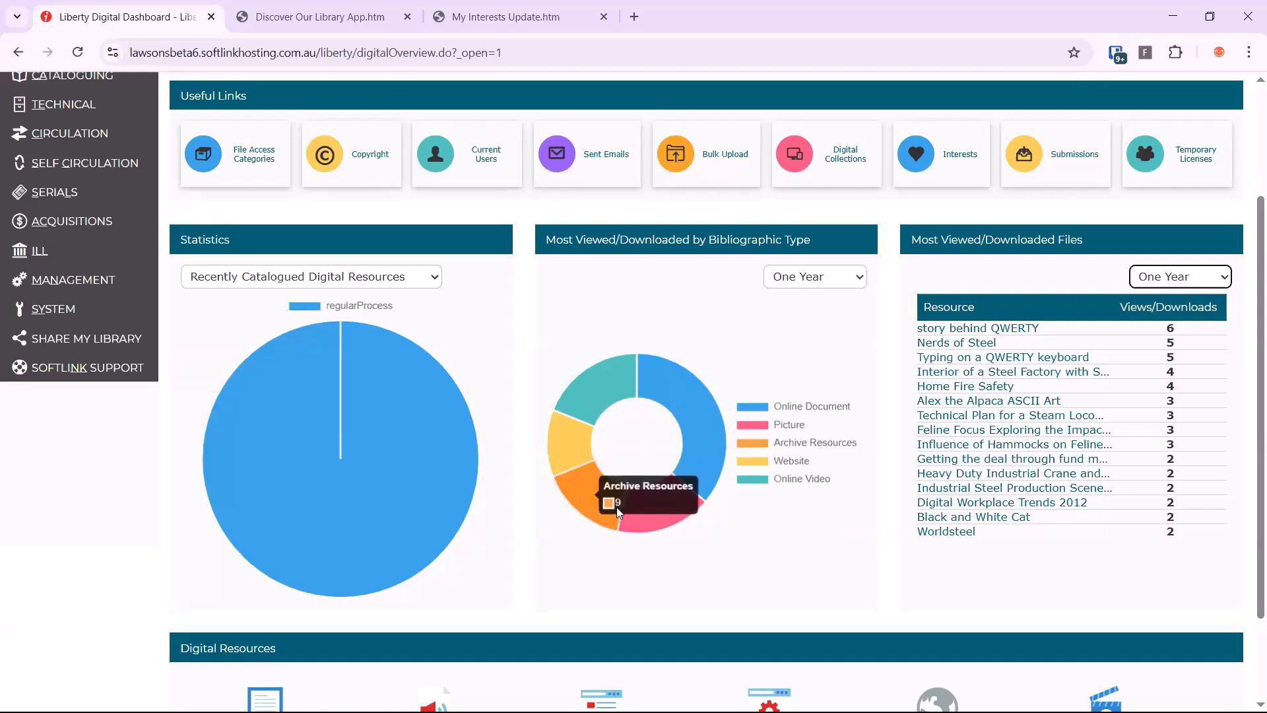
scroll(812, 537, down, 1)
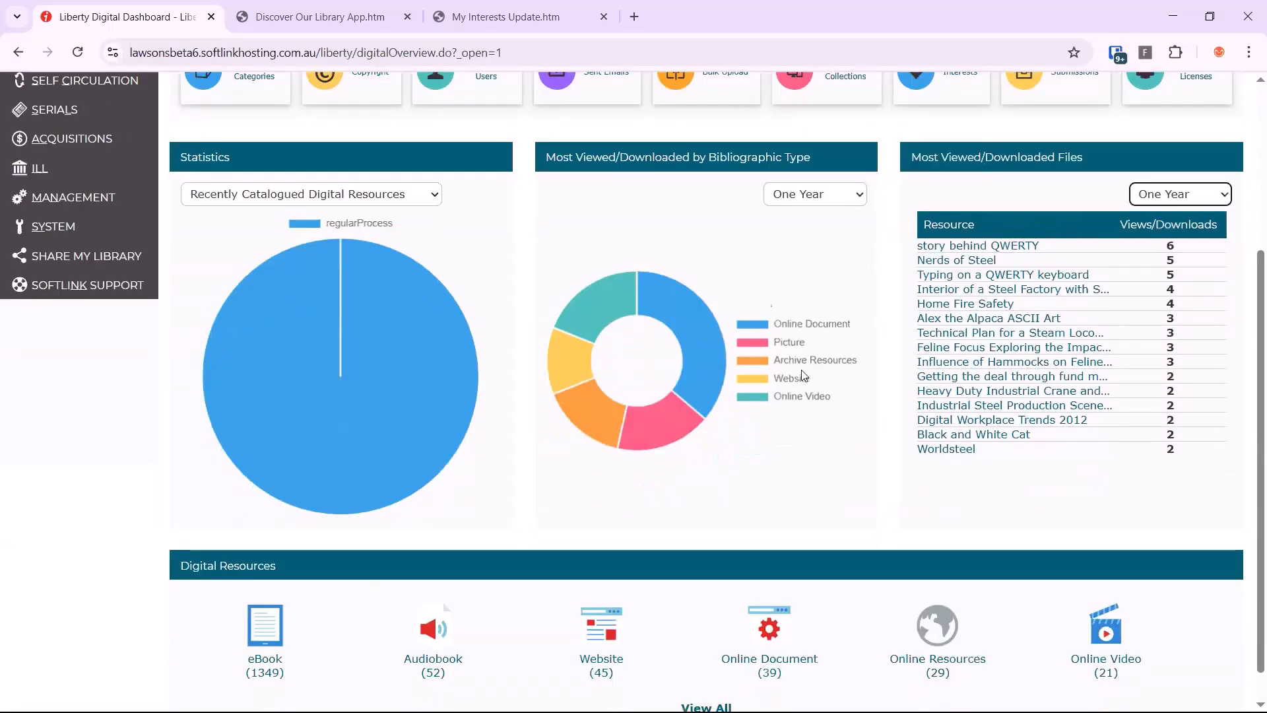
scroll(804, 376, down, 1)
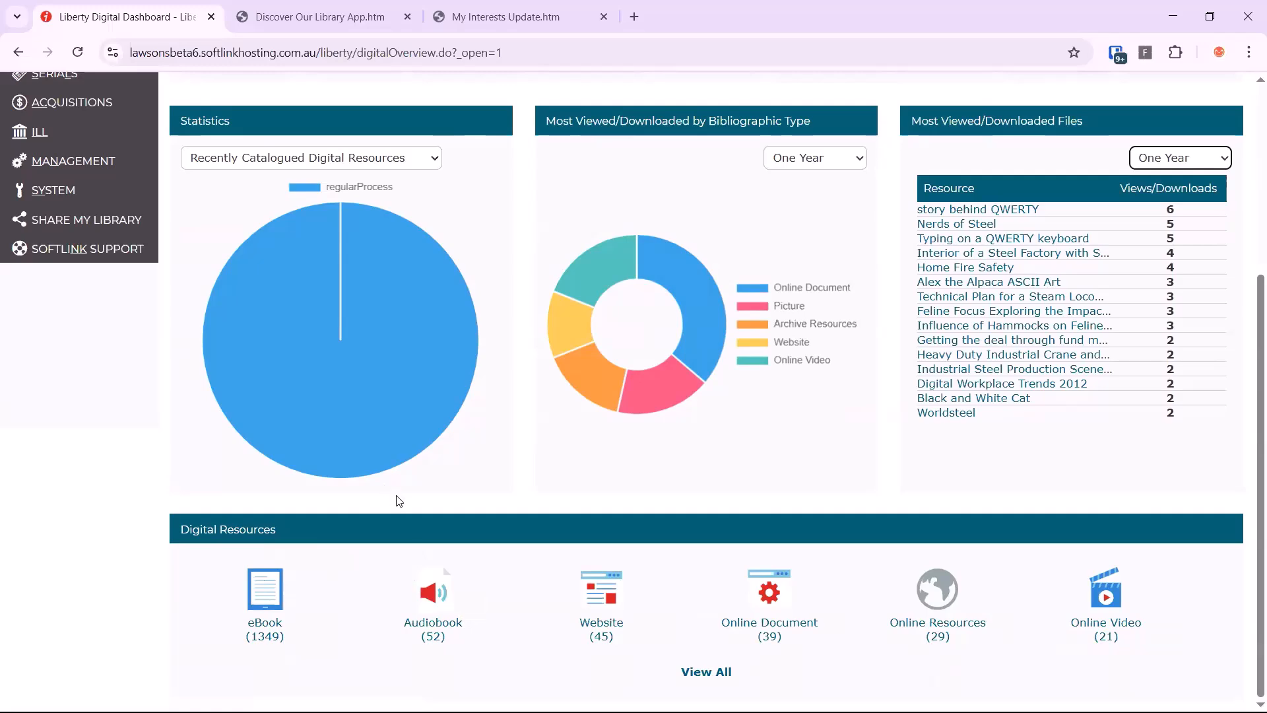
Open the Management parameters and search for parameter 1150 to reach the System Preferences section
scroll(365, 481, up, 5)
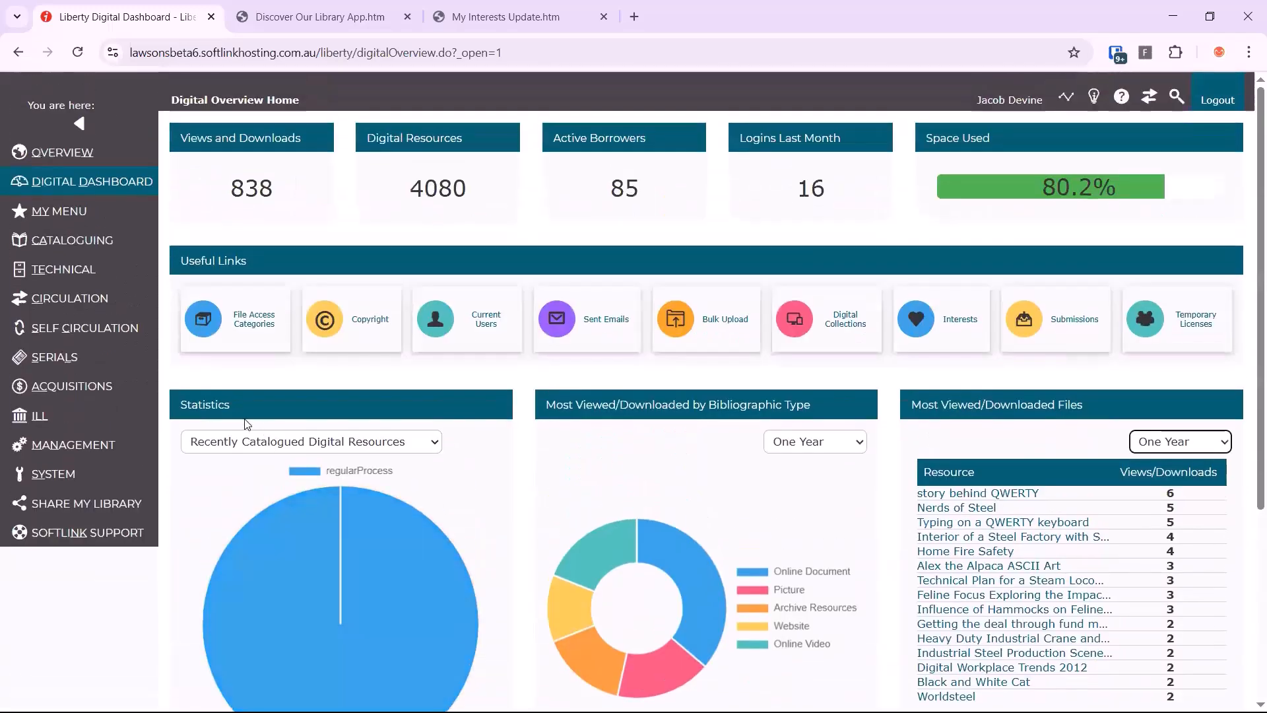
click(126, 444)
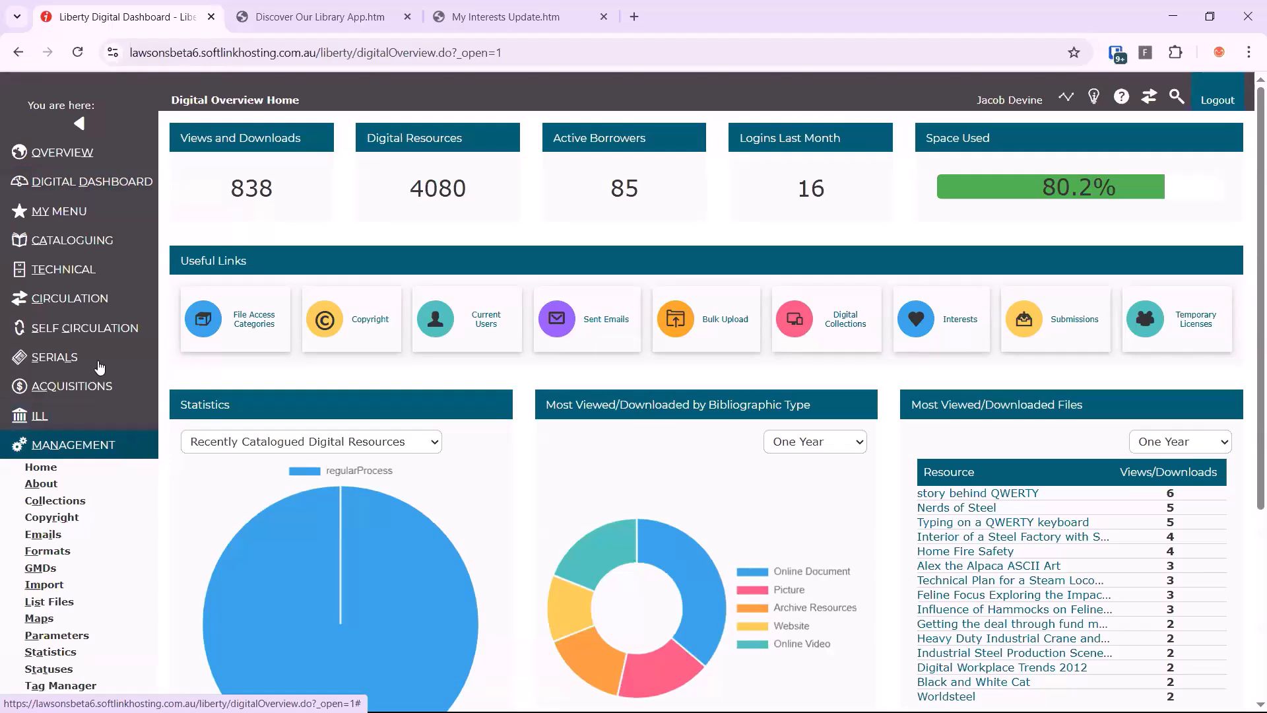
scroll(129, 455, down, 1)
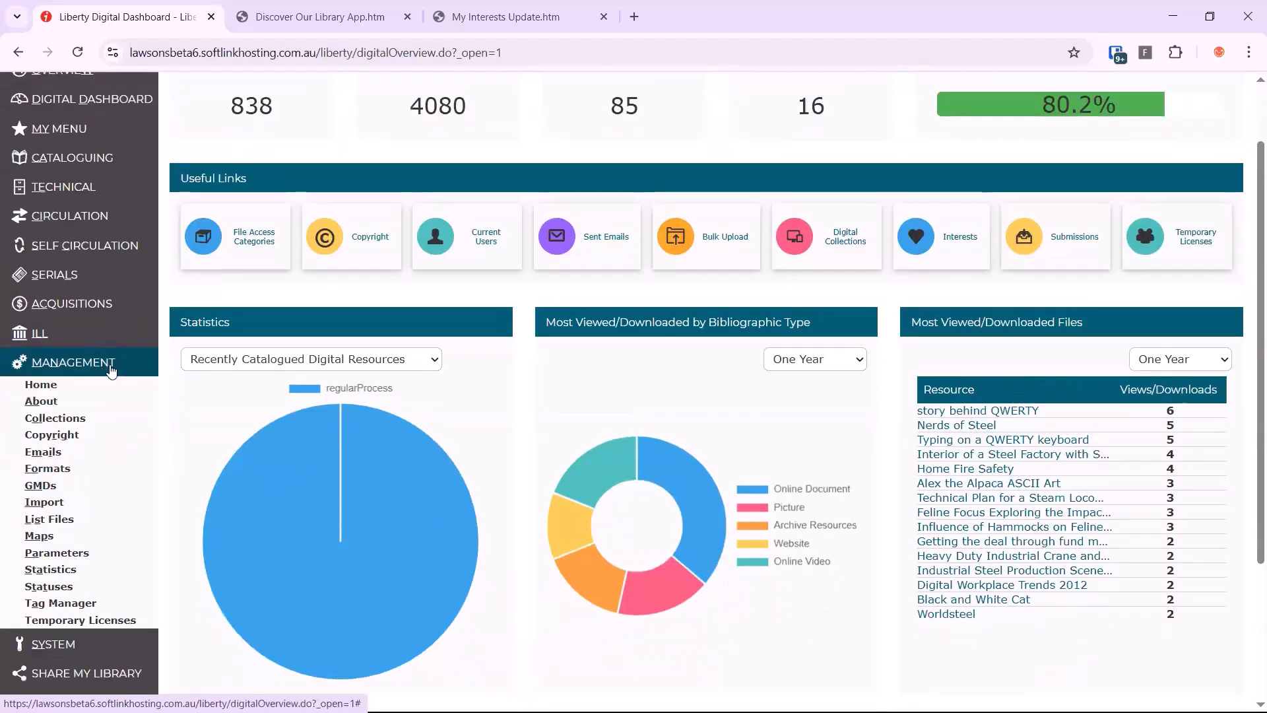
click(79, 553)
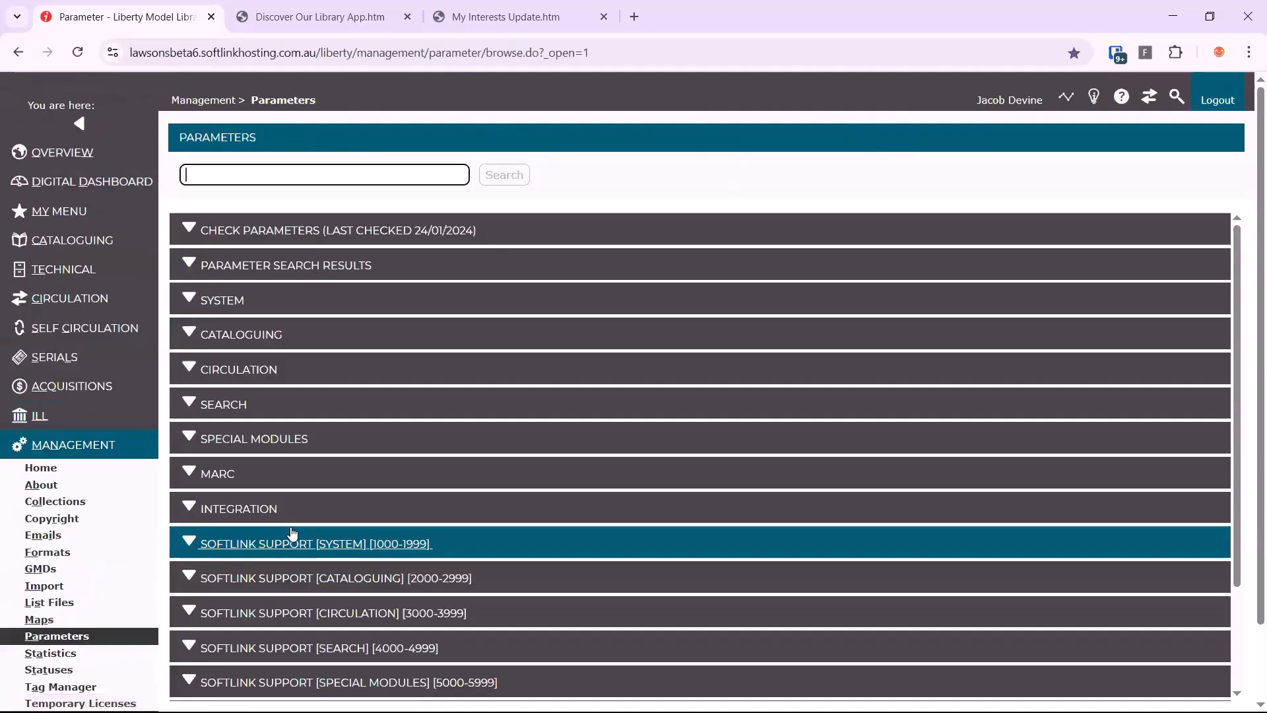
text(11)
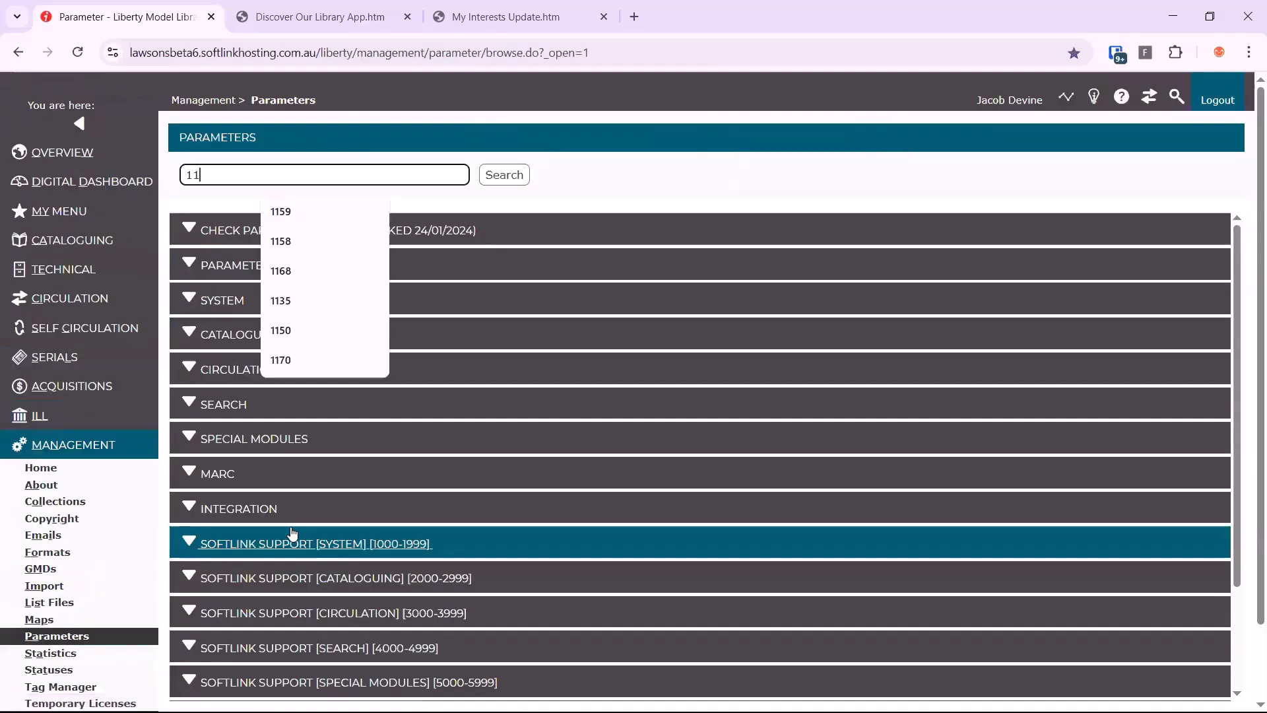
text(50)
key(Return)
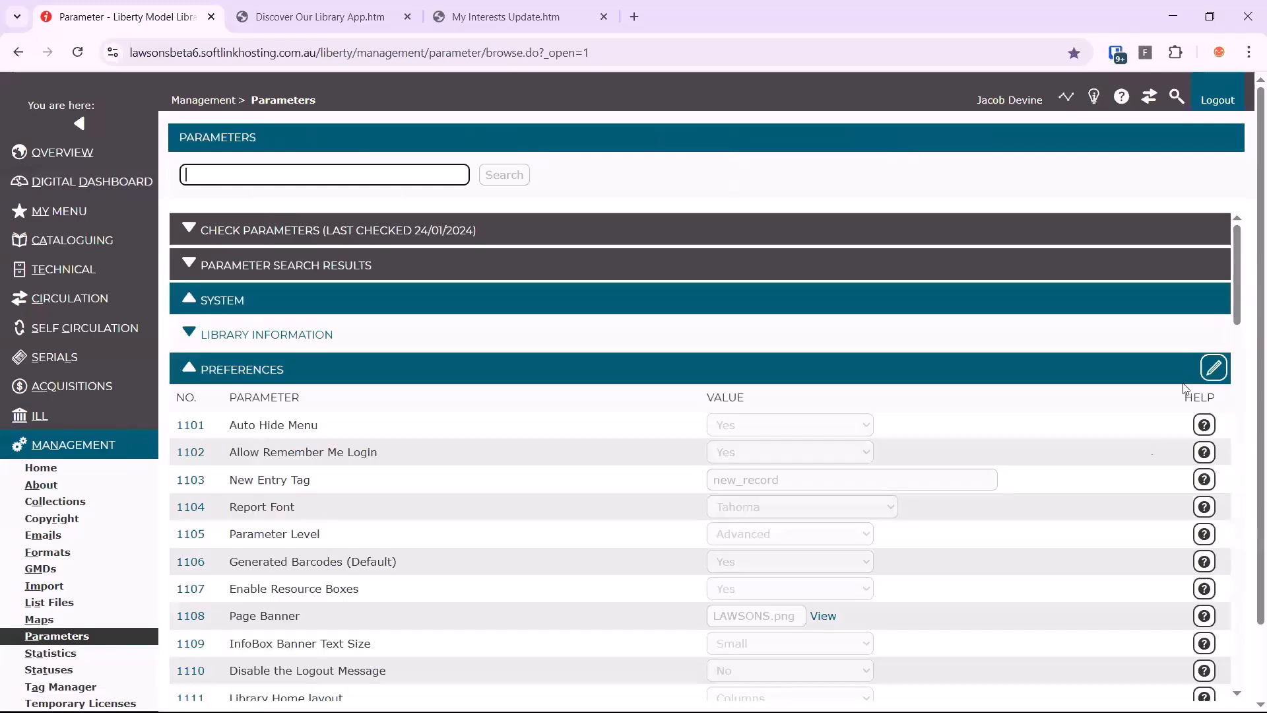
Edit the Preferences parameters, choose Liberty Digital as the Staff Landing Page (1159), and save the section
click(1215, 367)
scroll(782, 502, down, 15)
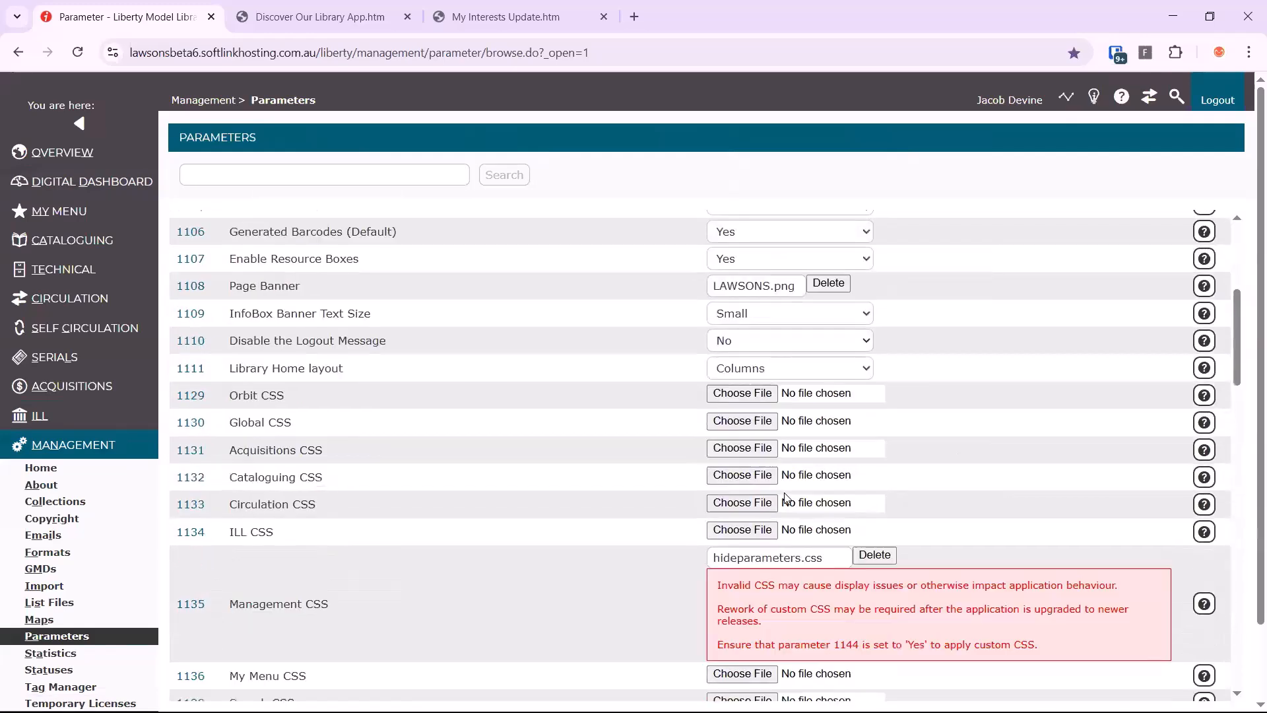
scroll(785, 497, down, 7)
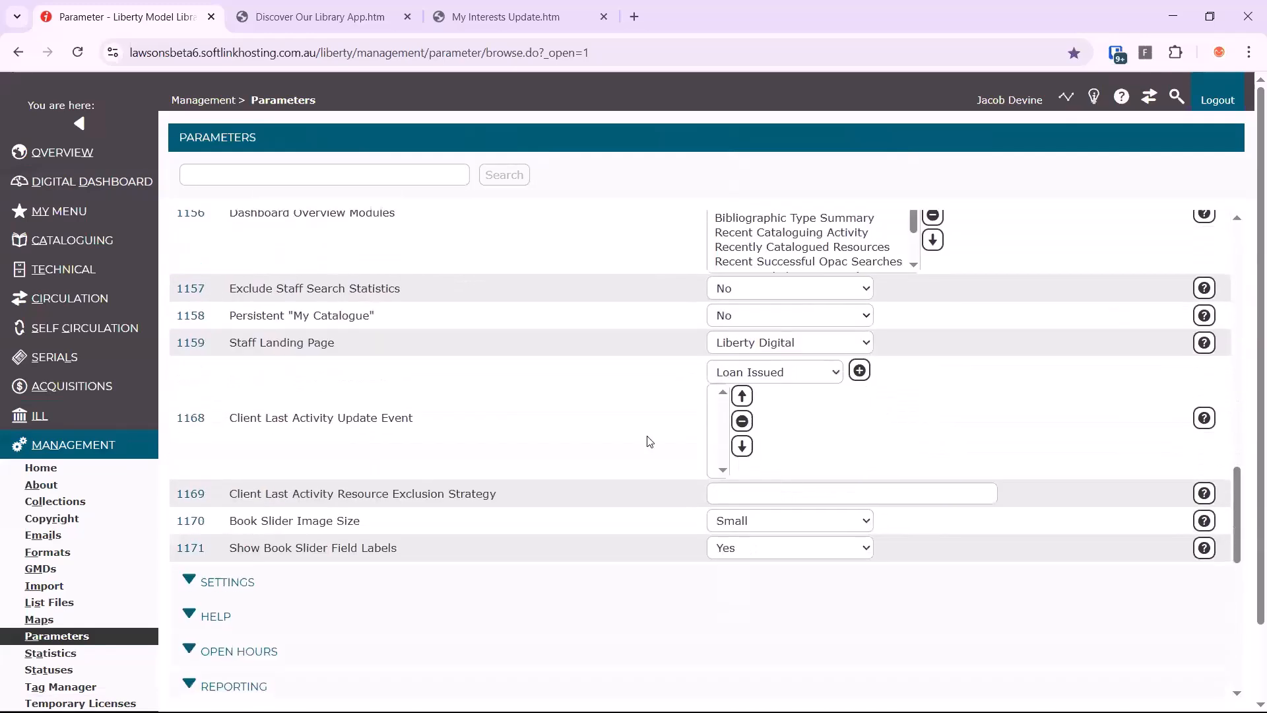
scroll(513, 403, up, 1)
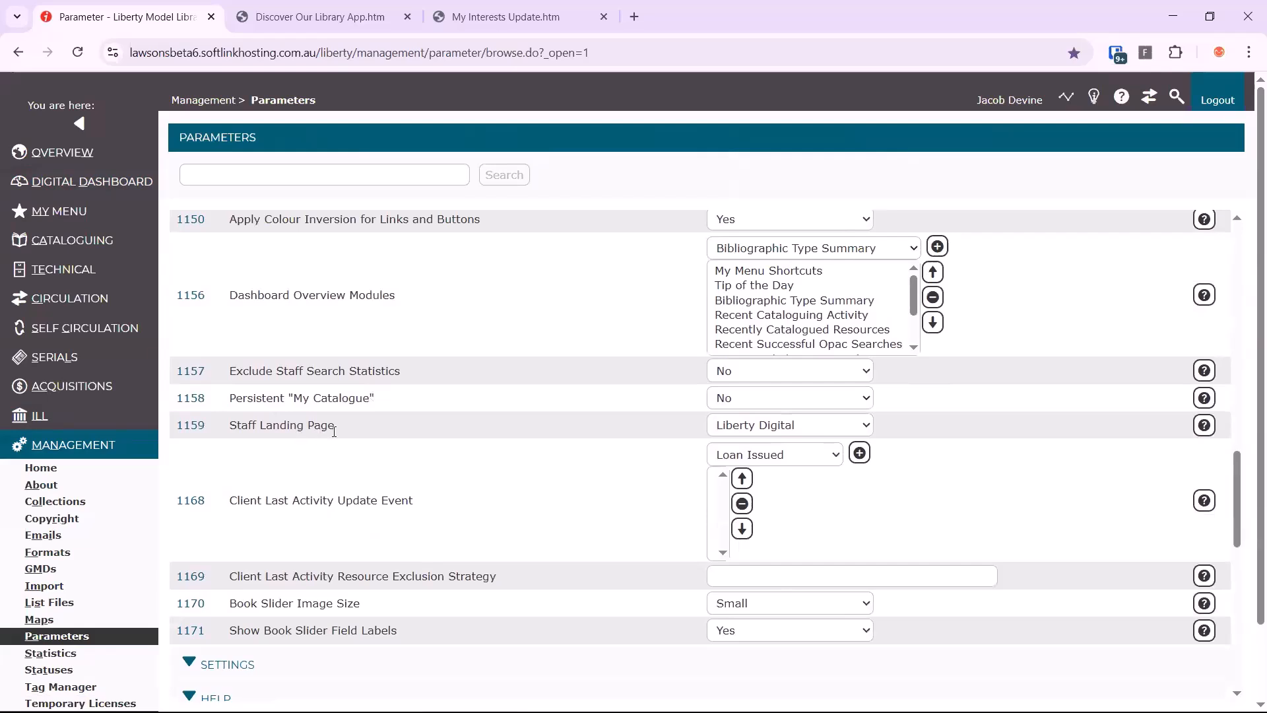
click(837, 433)
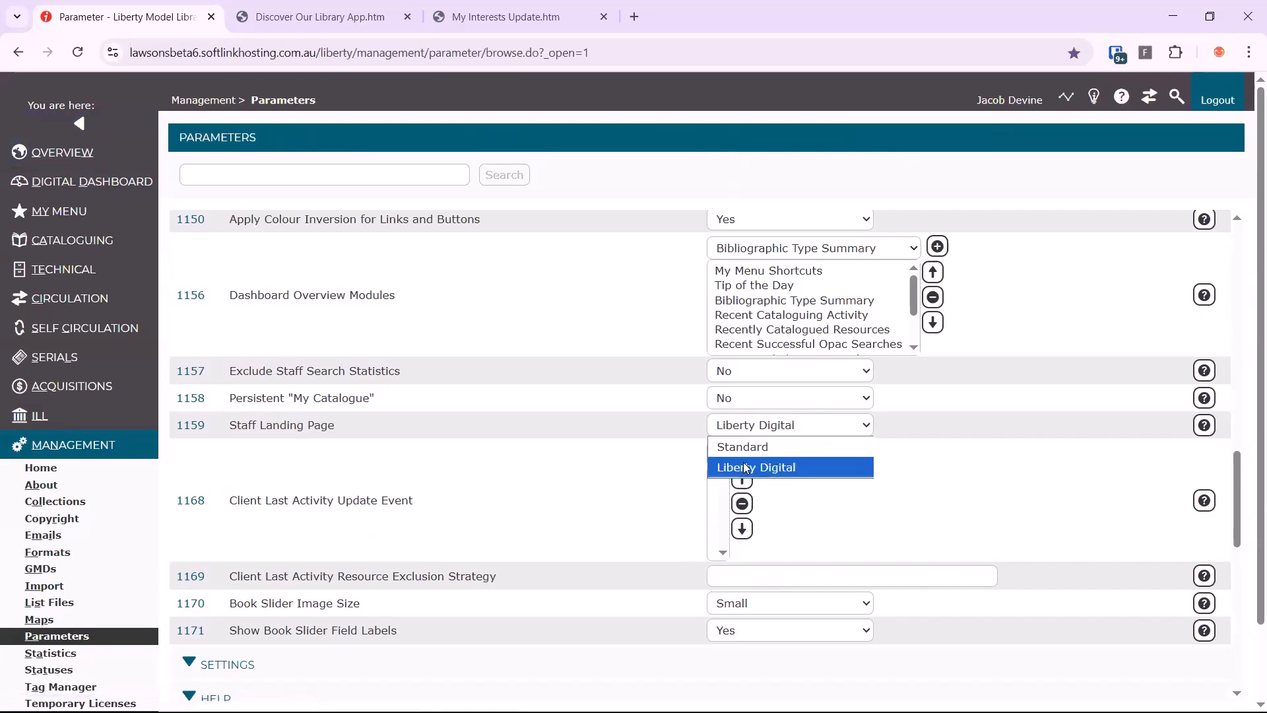
click(703, 461)
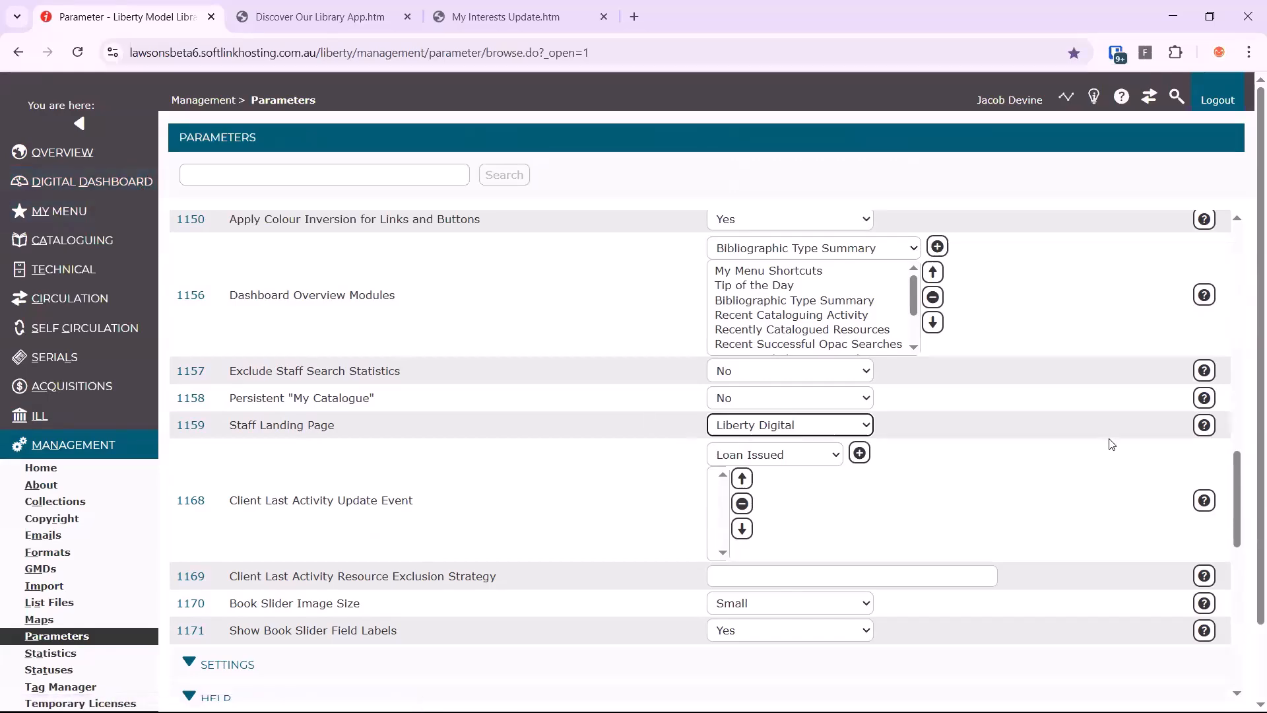
scroll(1115, 443, up, 7)
scroll(1166, 378, up, 9)
click(1183, 284)
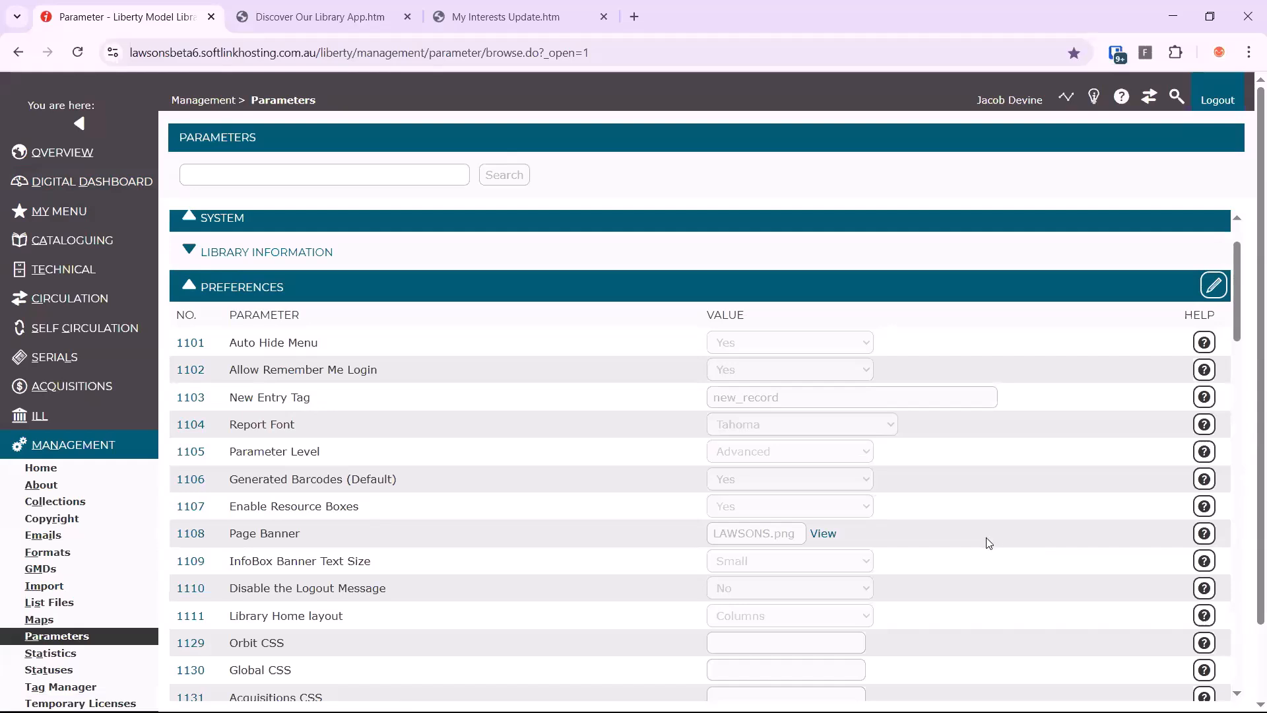
Look up OpenAI integration parameter 8600 with the parameter search
click(437, 179)
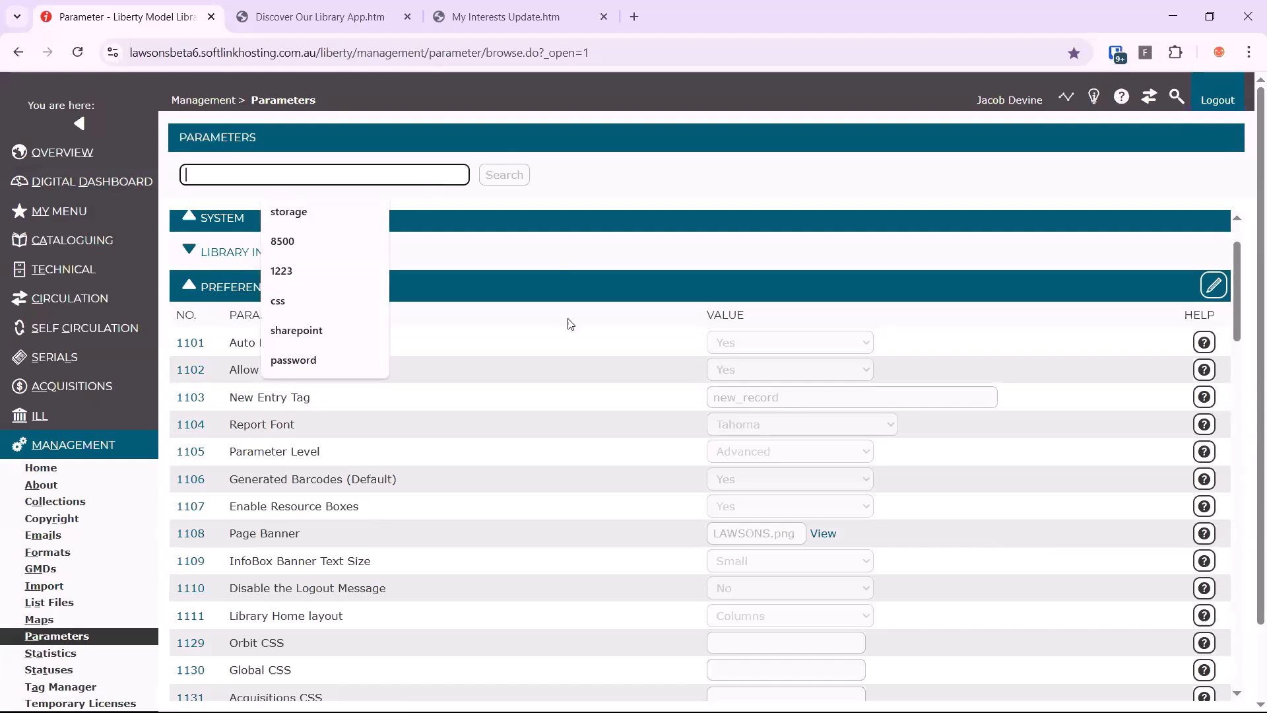
click(546, 351)
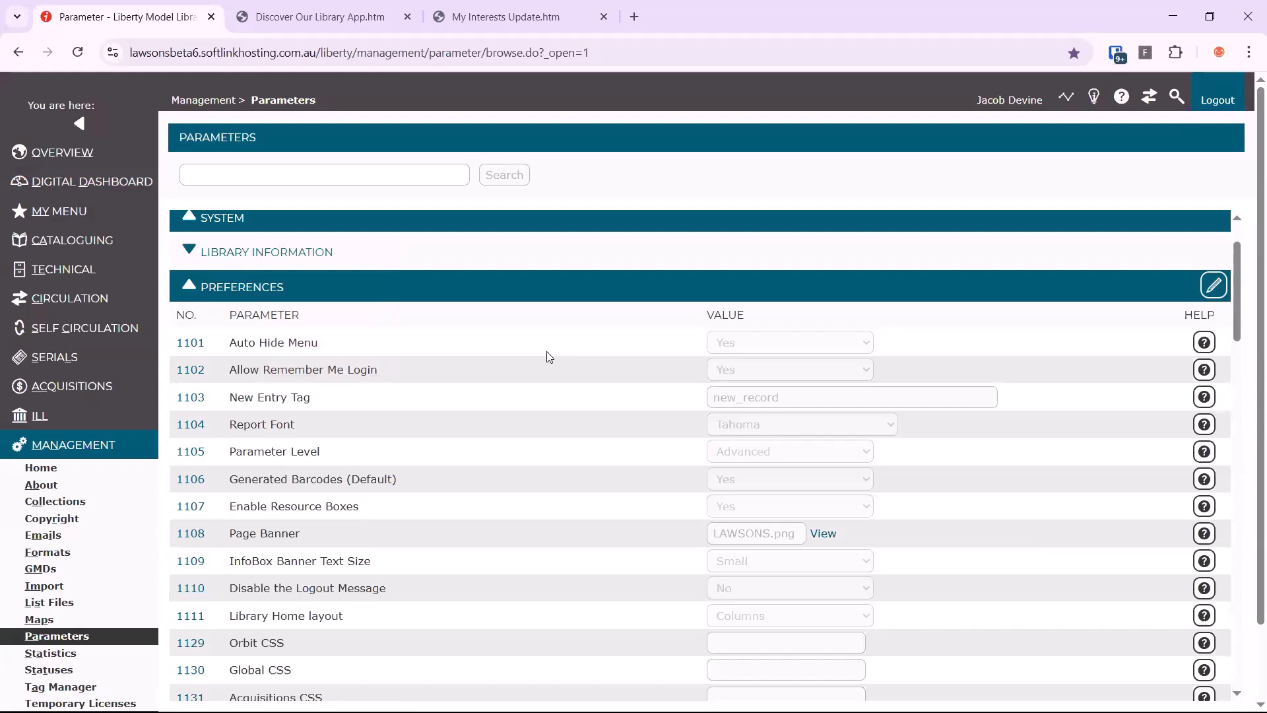
click(426, 175)
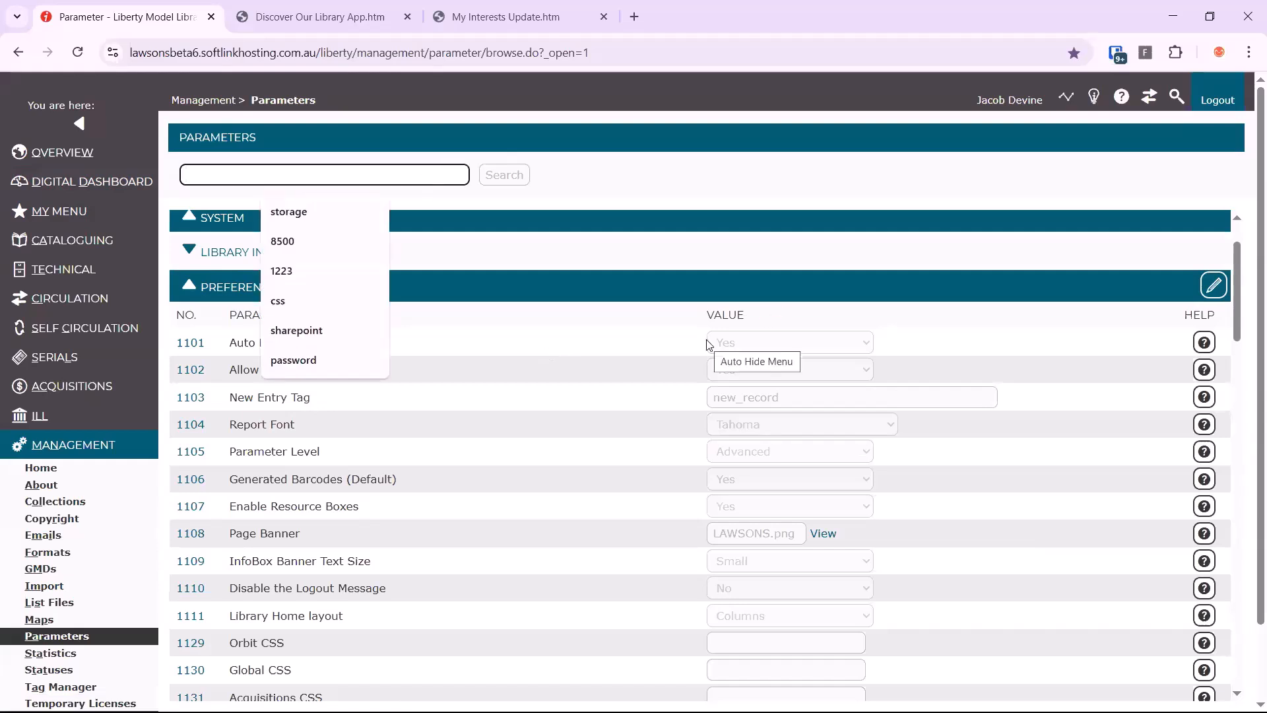
text(8500)
key(Return)
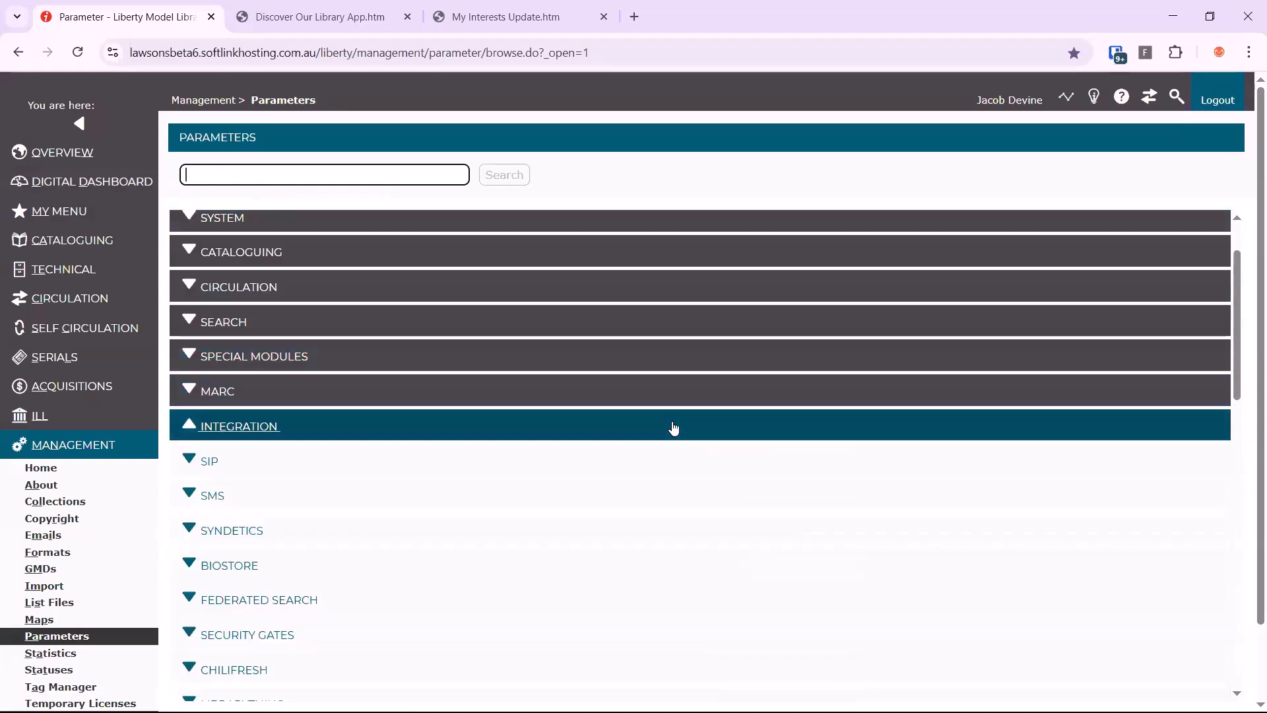
Set Enable OpenAI (8600) to Yes, check the AI policy notice, and save the OpenAI parameters
scroll(673, 425, down, 6)
scroll(675, 429, down, 5)
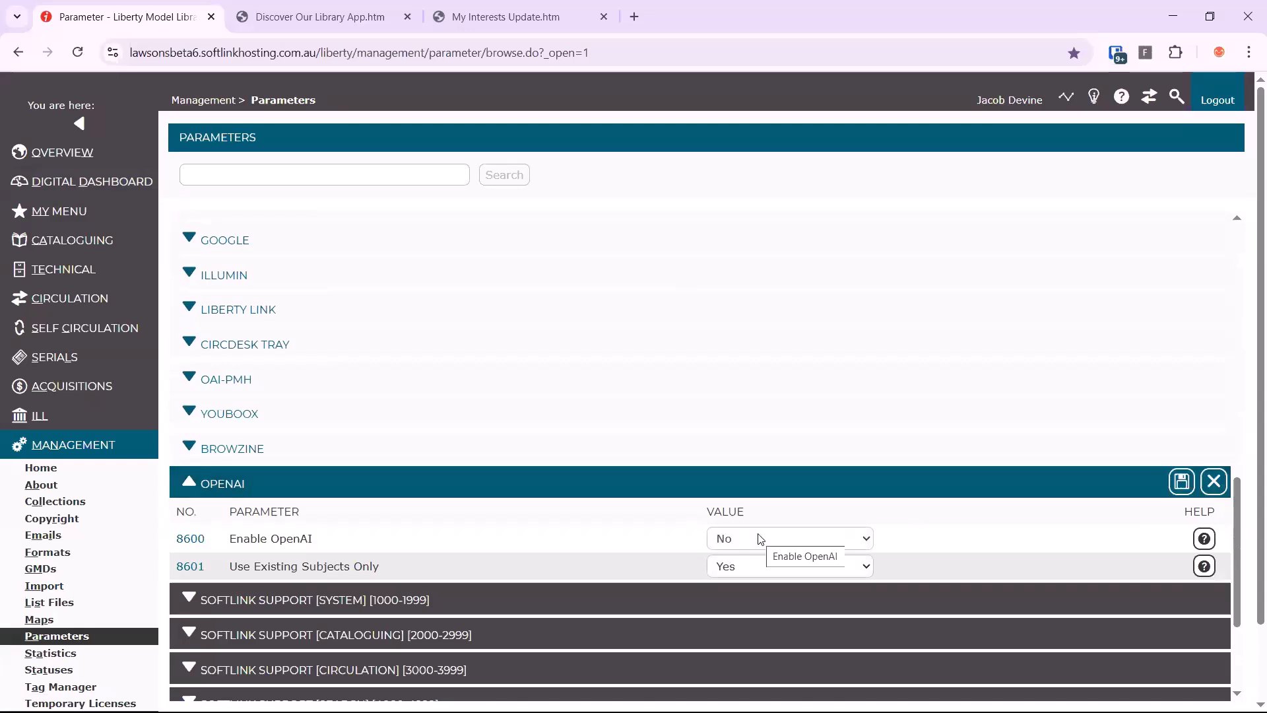
click(759, 538)
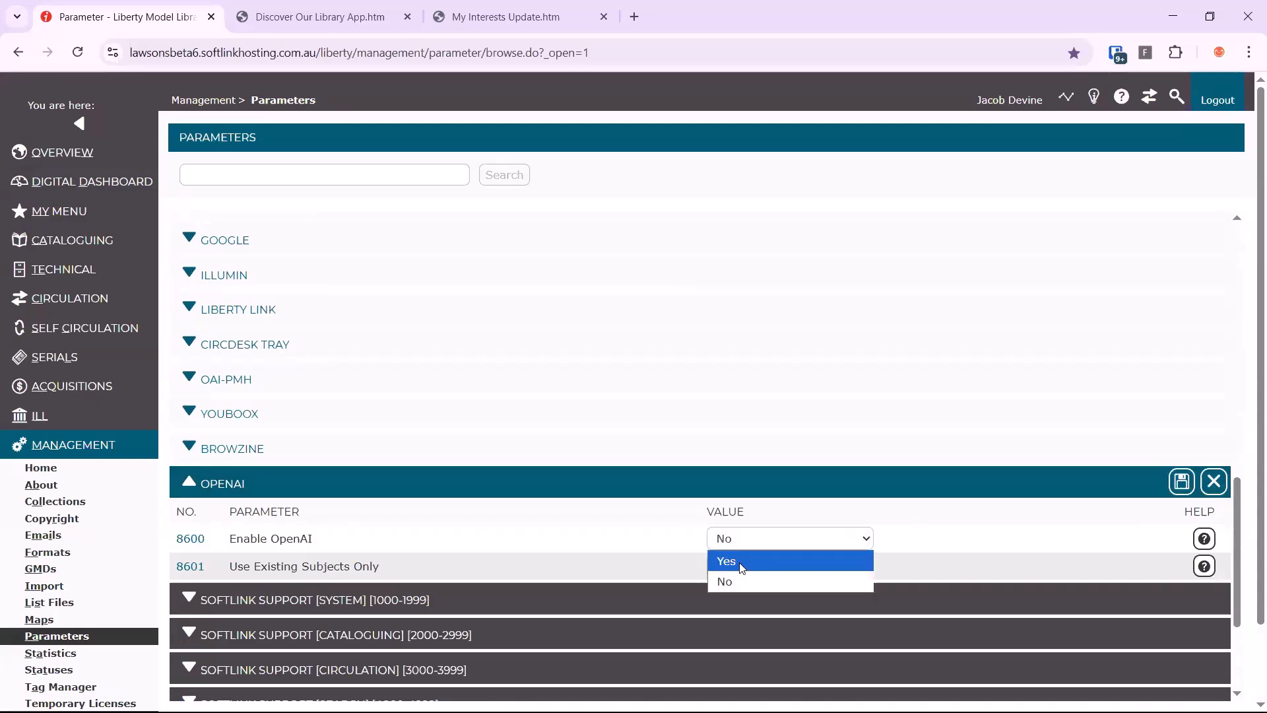
click(739, 575)
scroll(934, 640, down, 1)
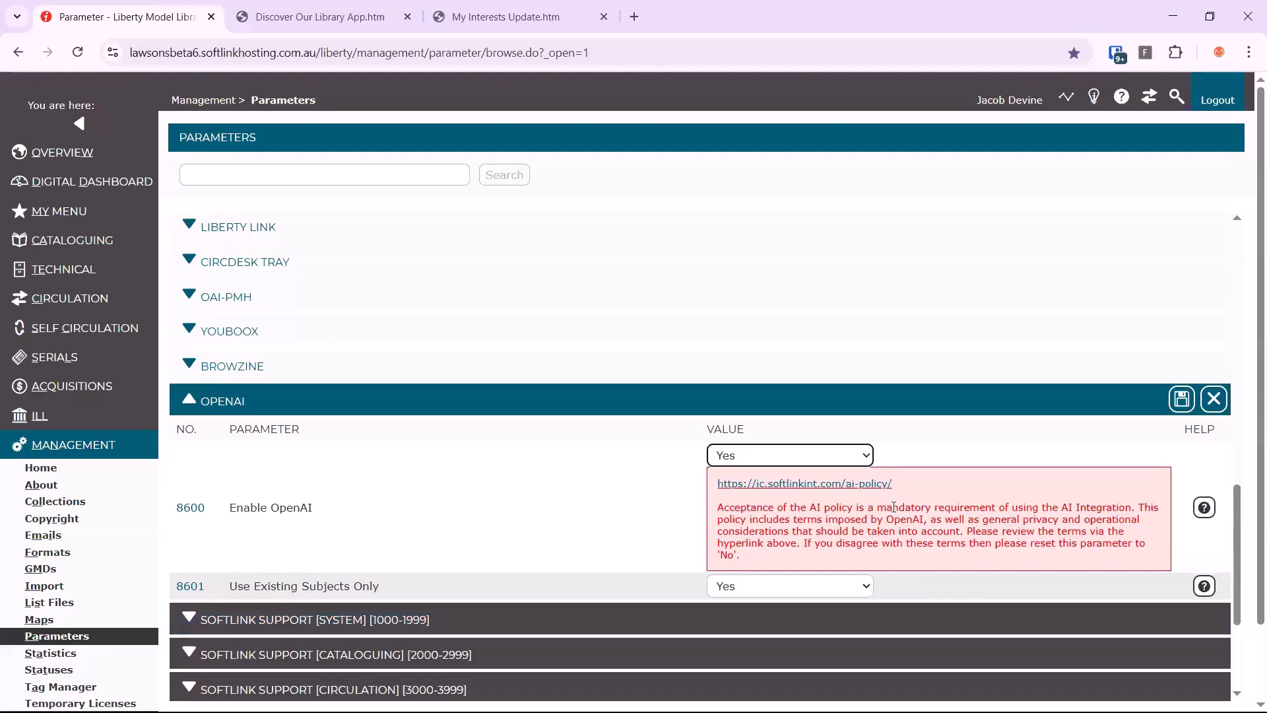
triple_click(855, 487)
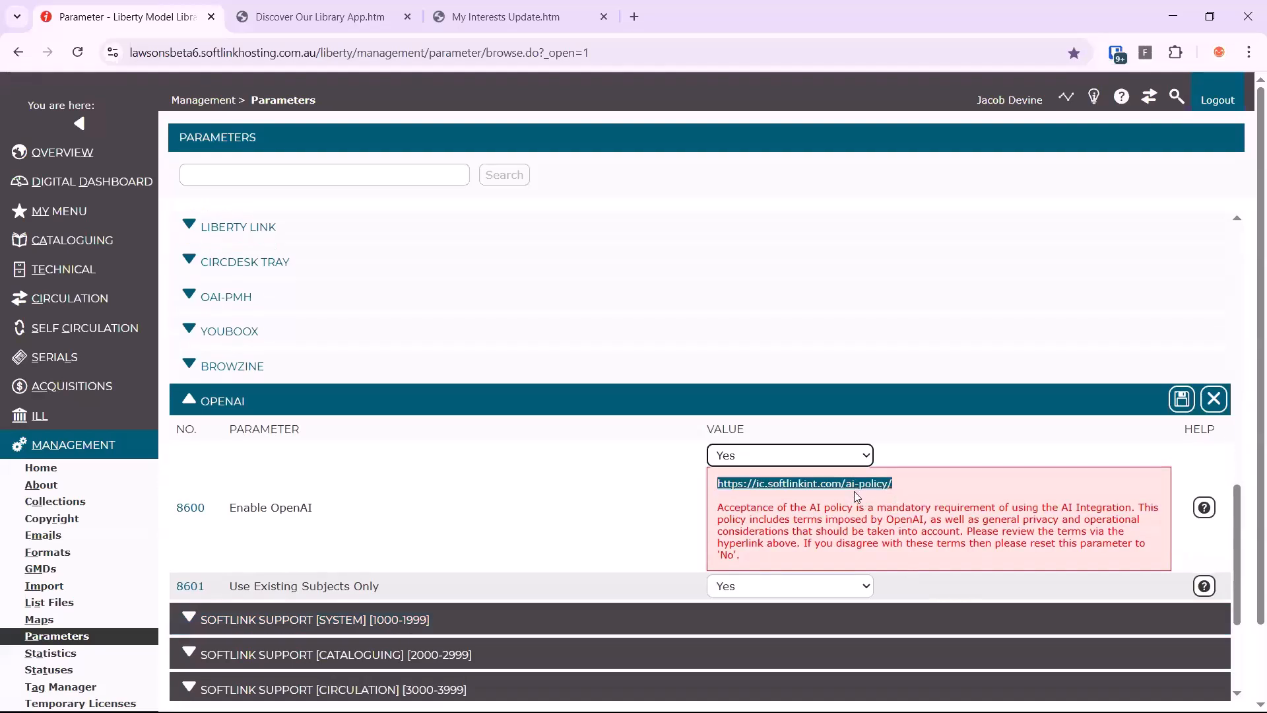
click(854, 492)
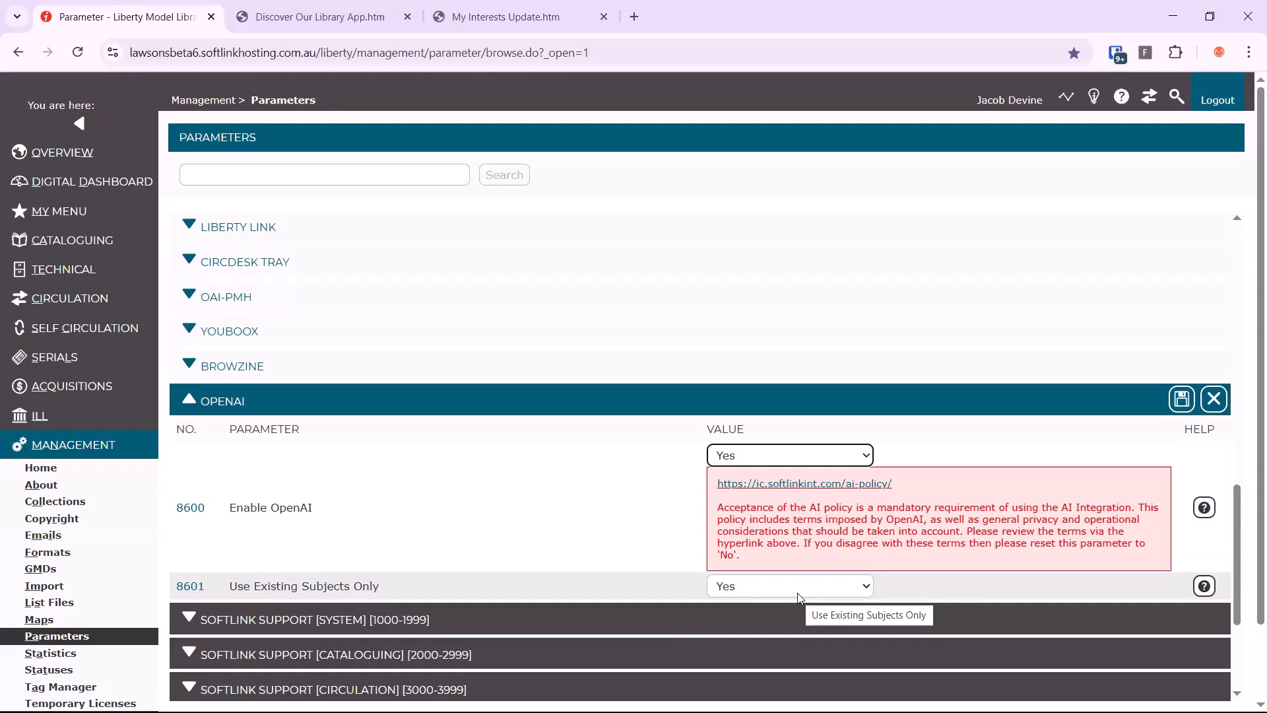
click(1181, 401)
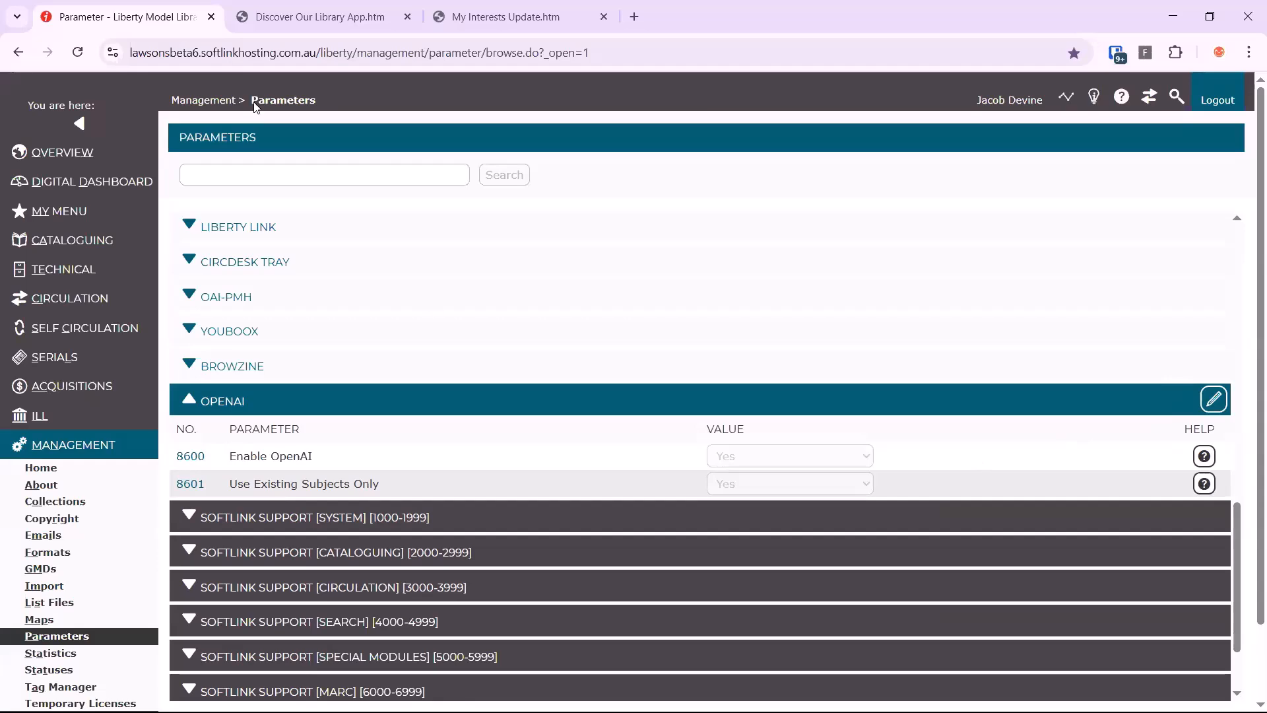
Start AI Resource Cataloguing from the Digital Dashboard and select the PDF "The Influence of Hammocks on Feline Well" for upload
click(112, 195)
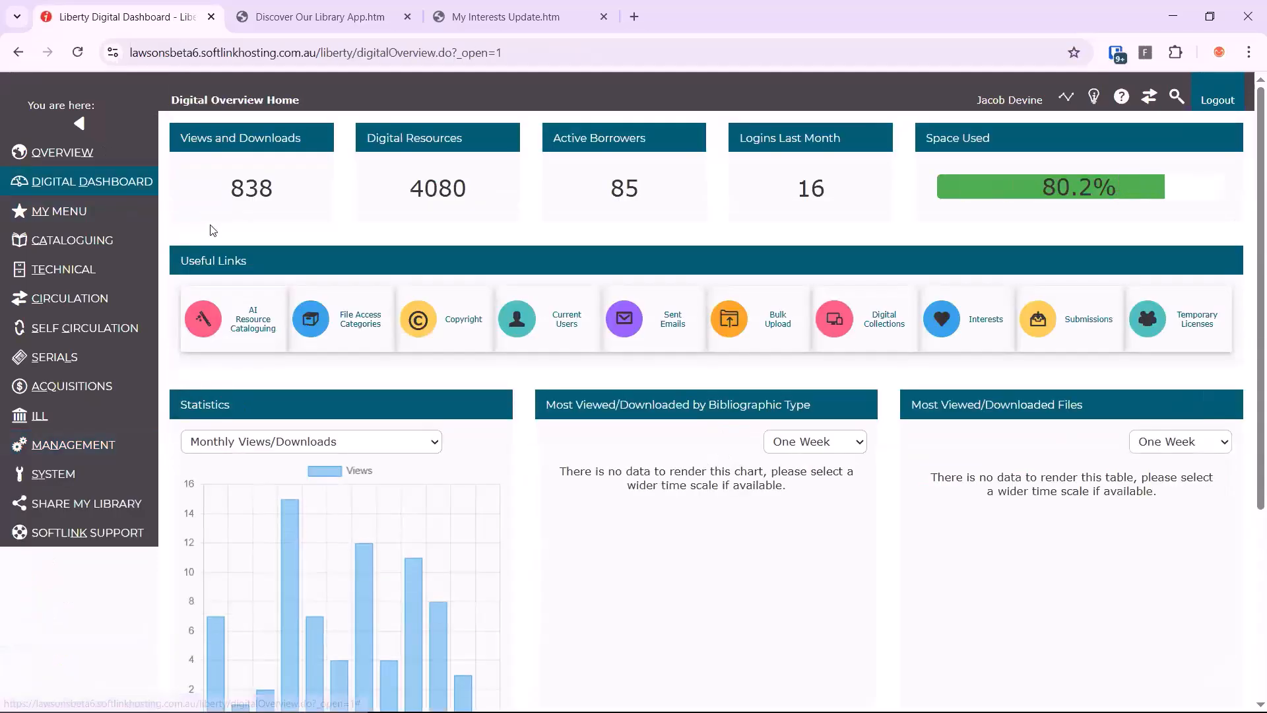
key(ctrl+minus)
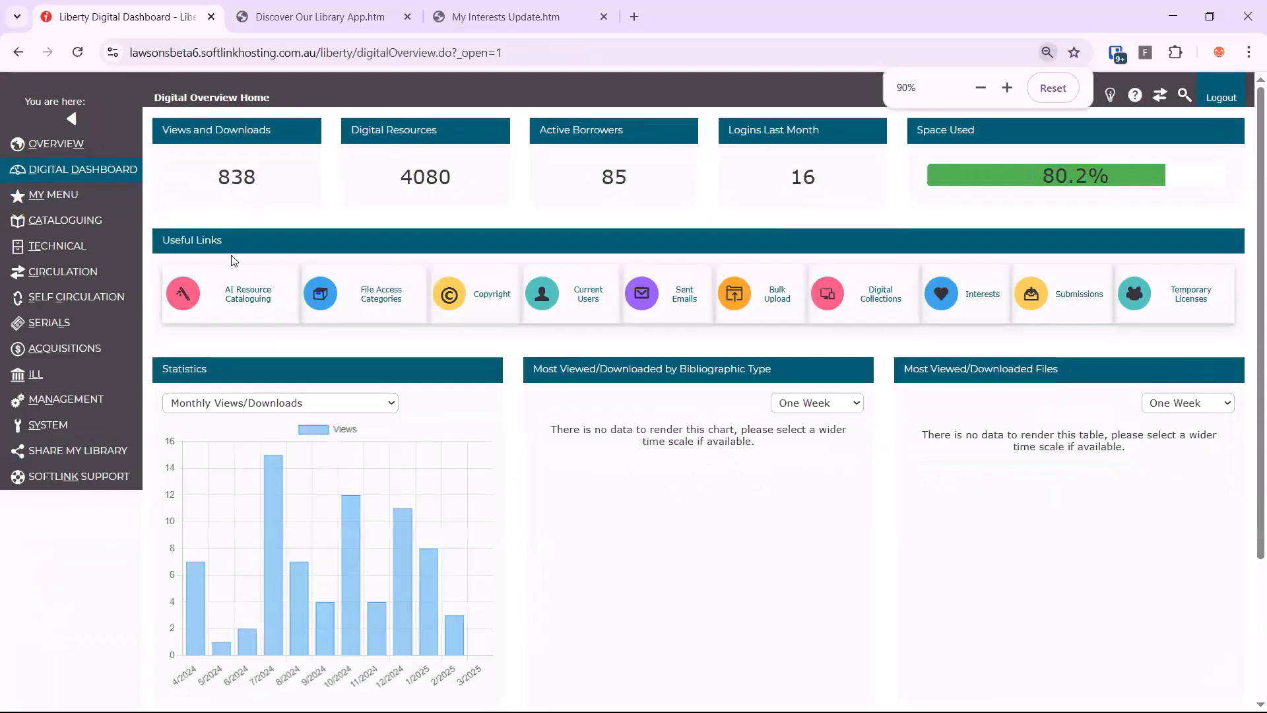
click(249, 302)
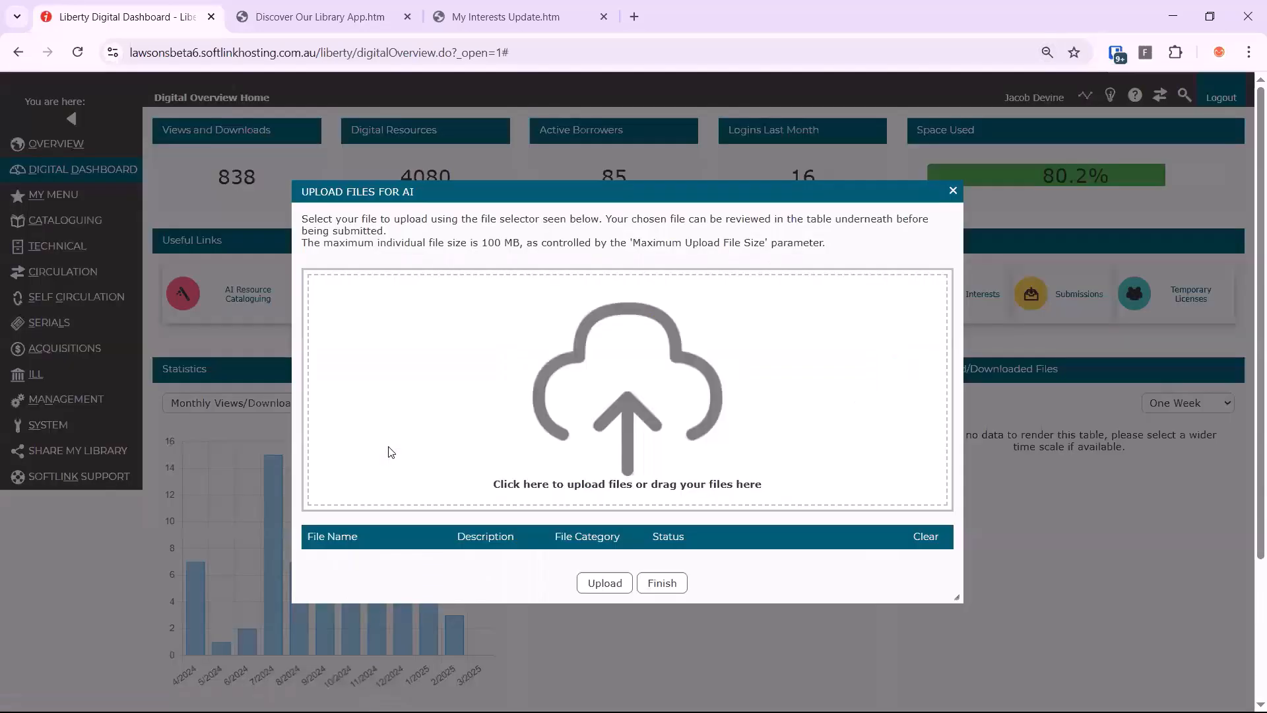
click(670, 401)
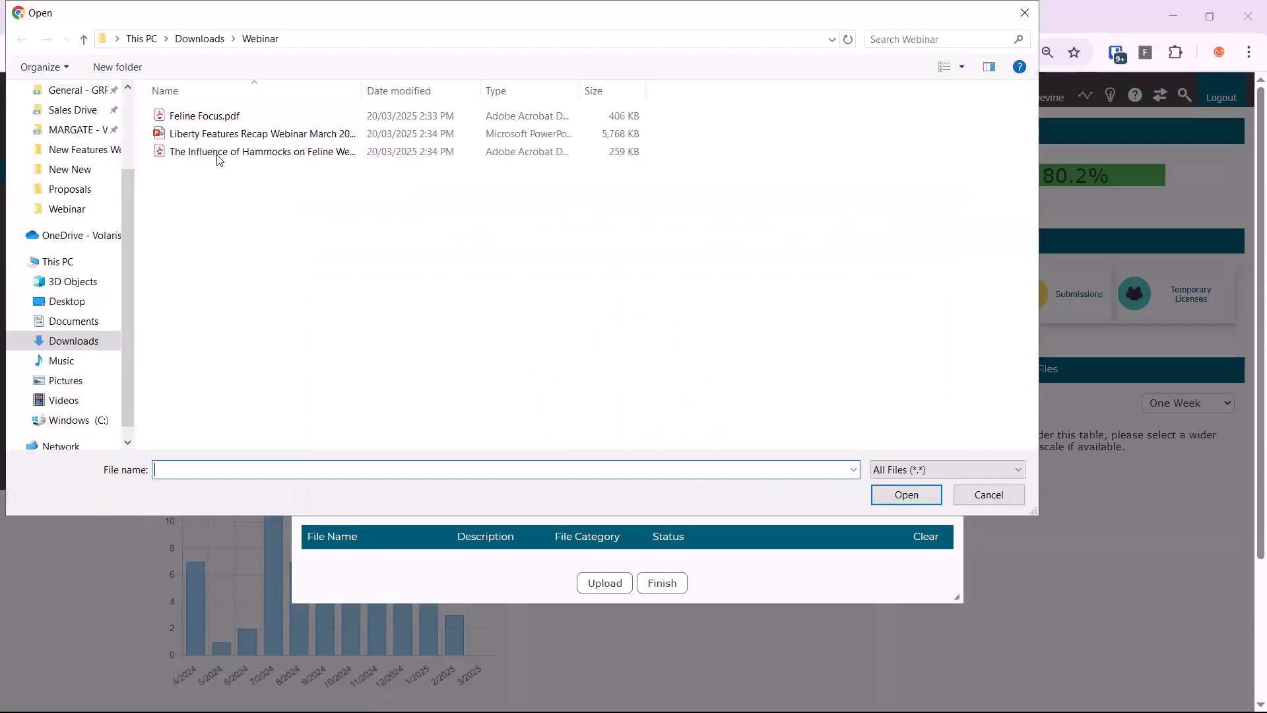
double_click(216, 153)
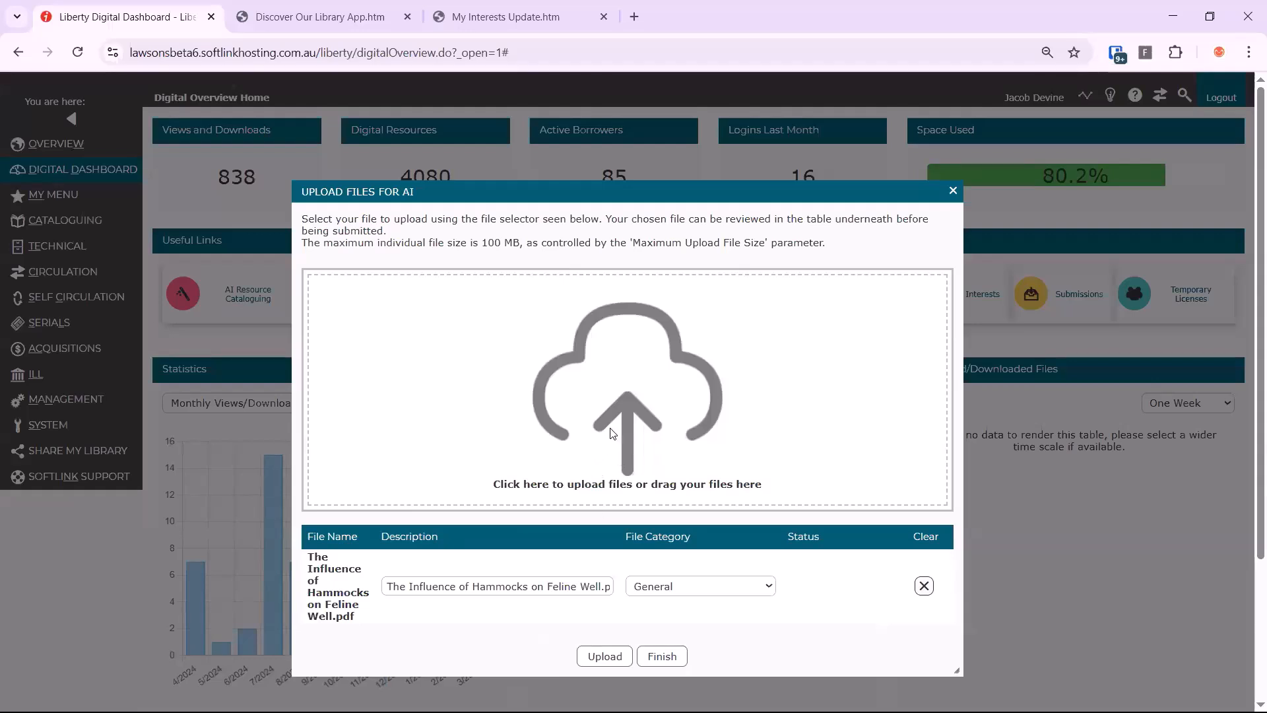
Upload the PDF under the General file category and add it as an Online Document resource
click(668, 588)
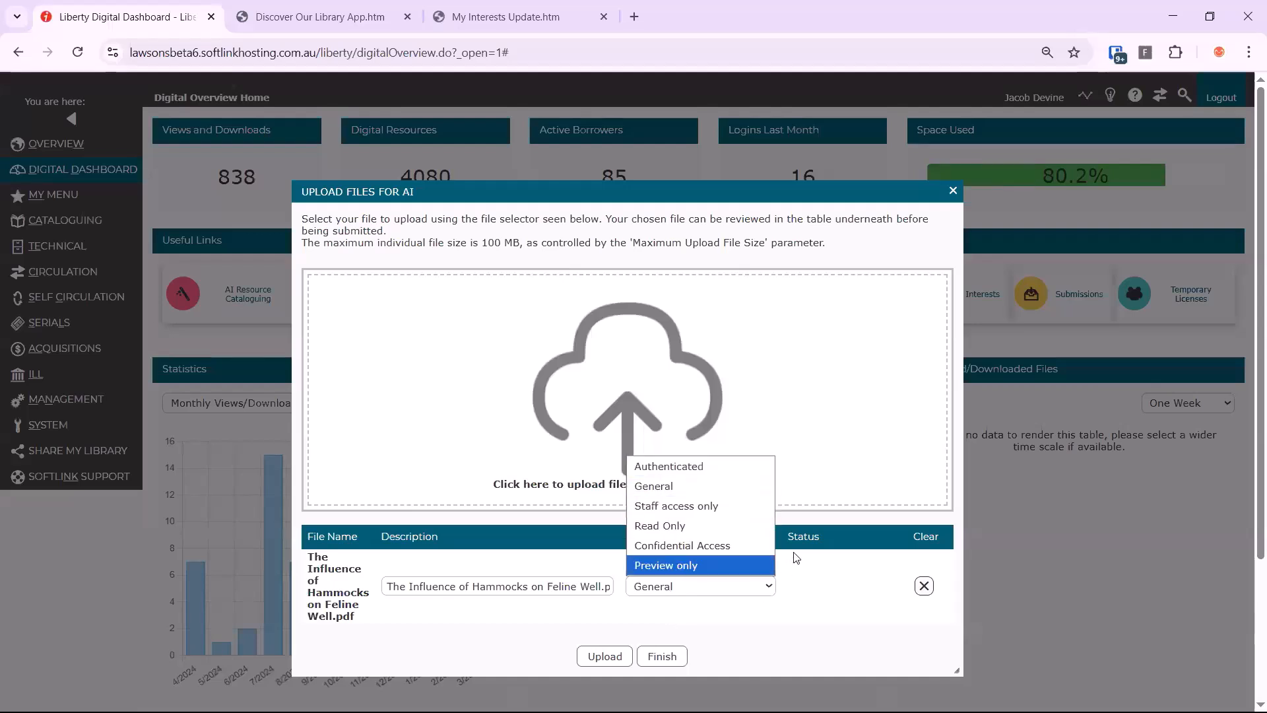
click(626, 654)
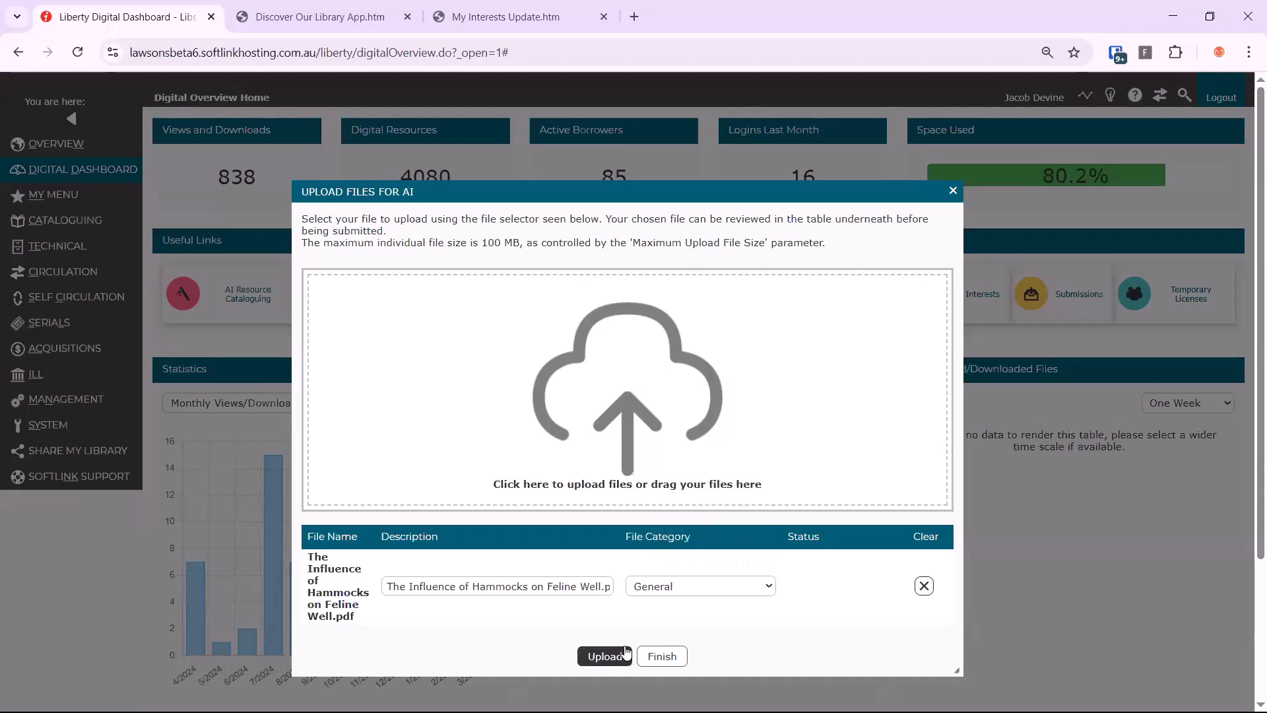
click(625, 654)
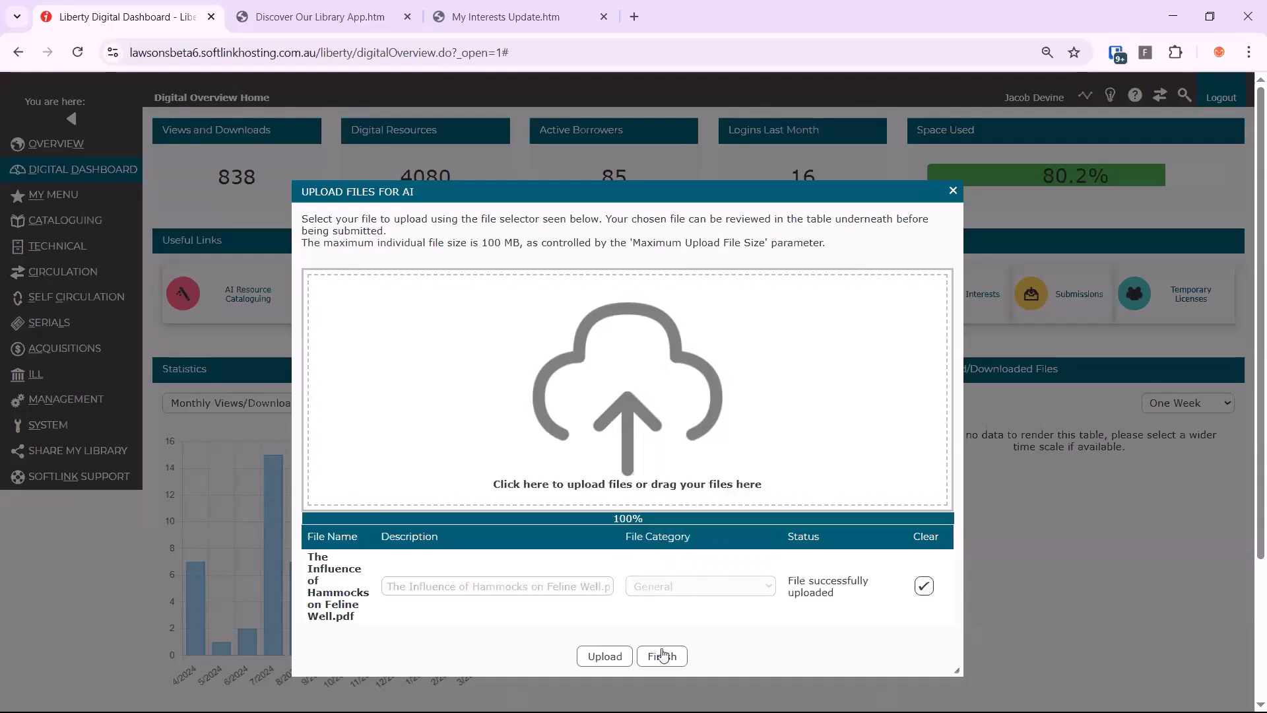
click(662, 656)
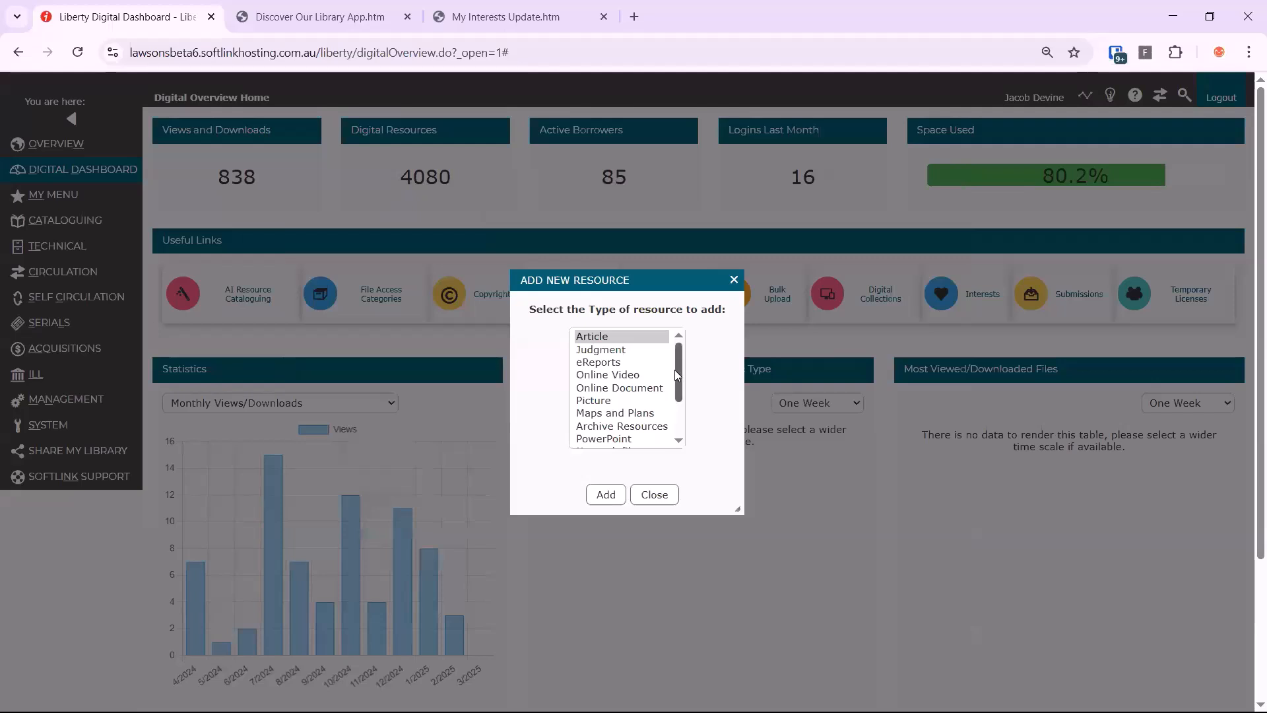
click(634, 388)
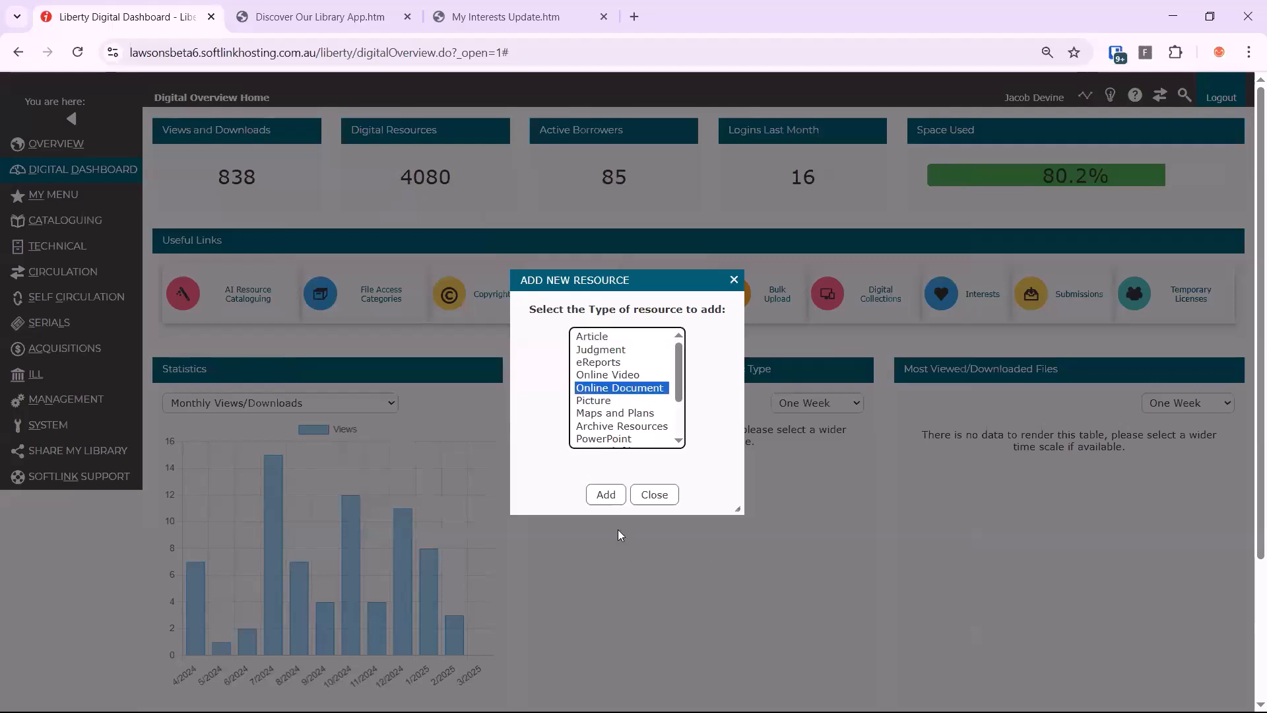
click(606, 495)
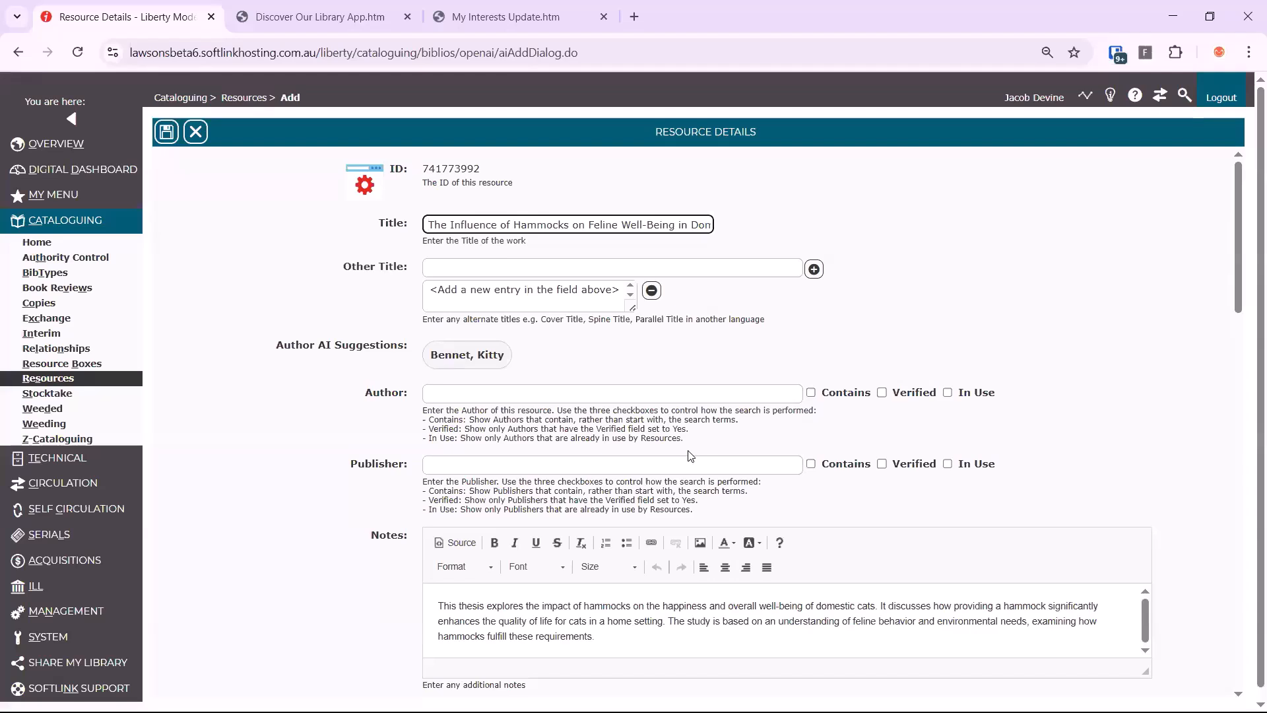
Check the generated title and assign the AI-suggested author to the new resource
drag(690, 224, 770, 239)
click(760, 244)
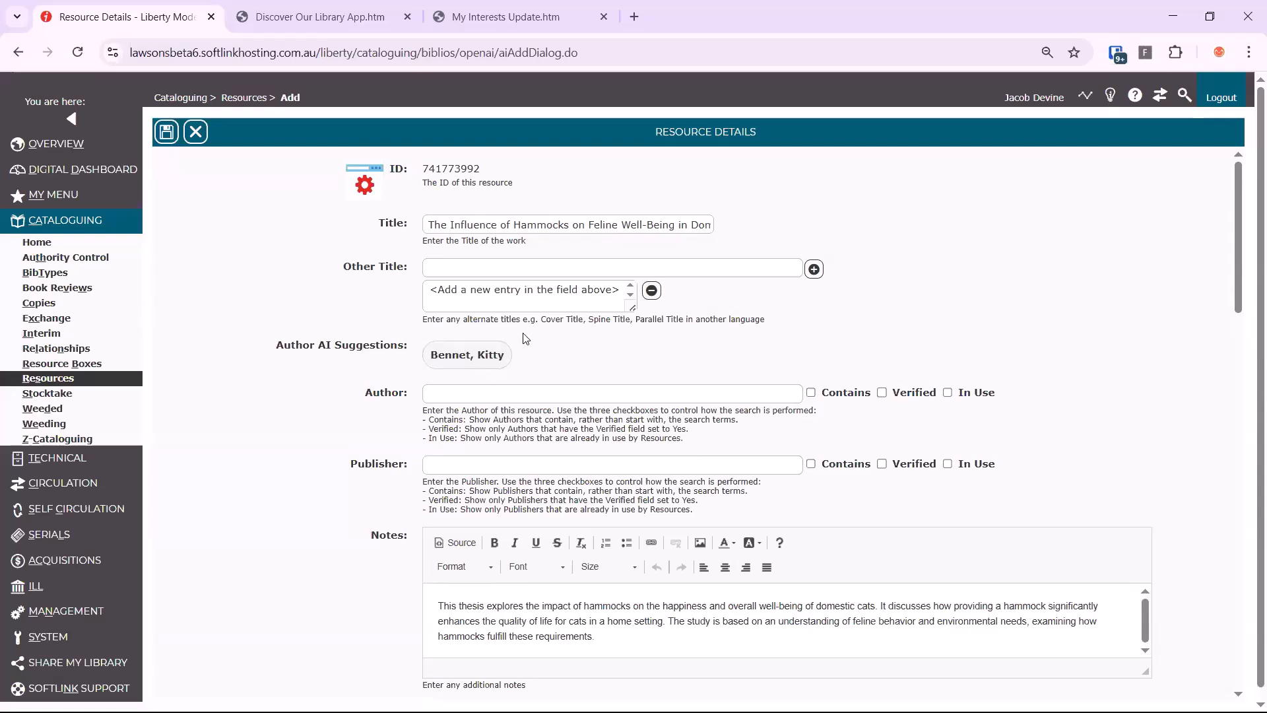
click(499, 357)
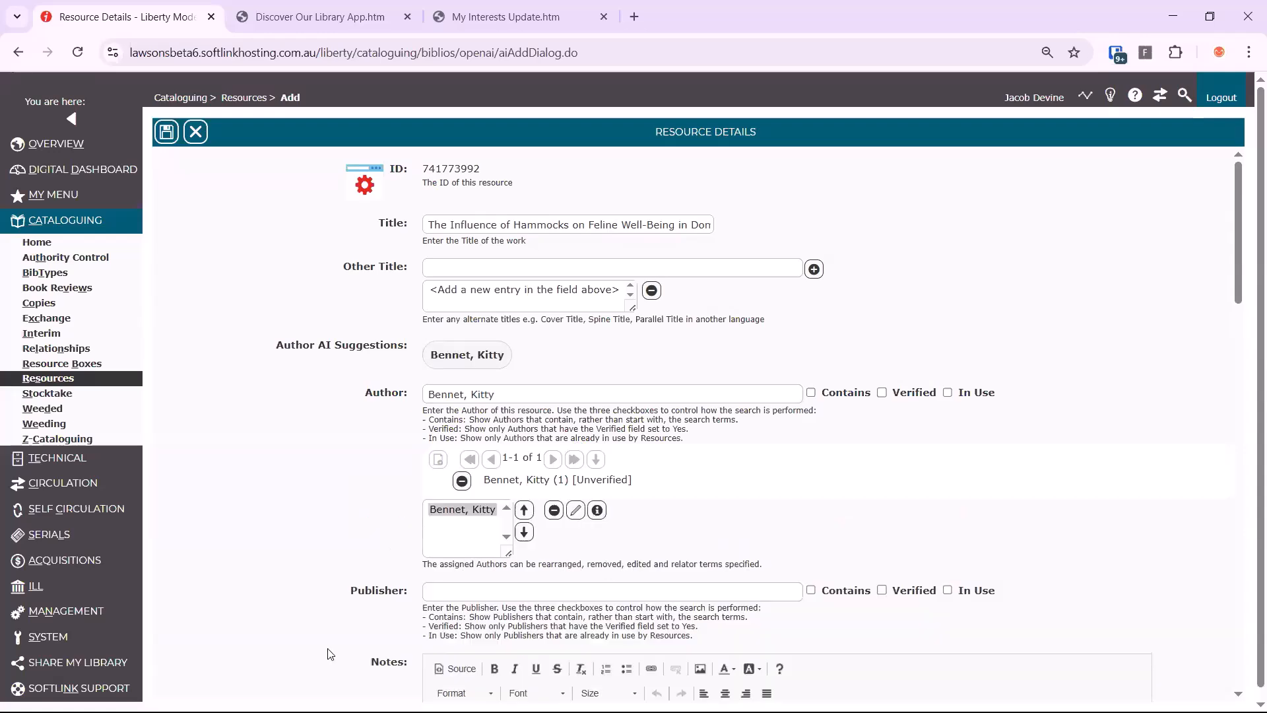
Assign the AI-suggested subject CATS to the resource and save the record
scroll(347, 623, down, 1)
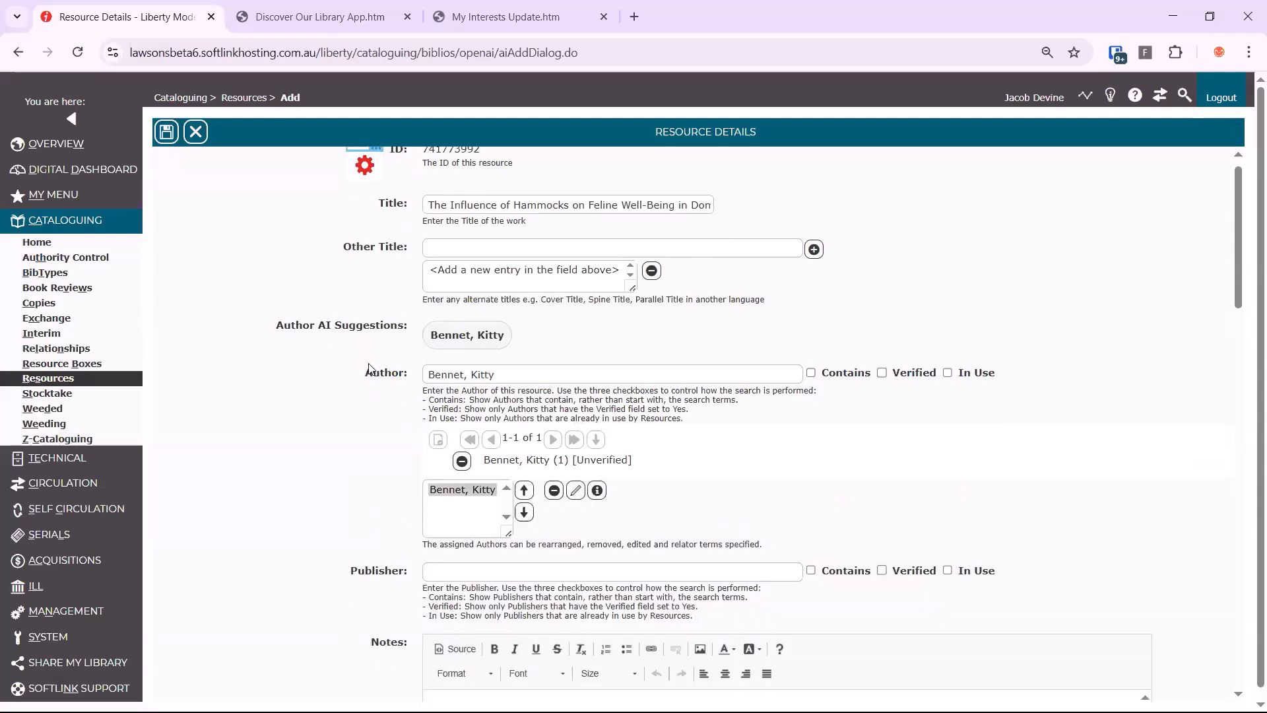
scroll(369, 370, down, 5)
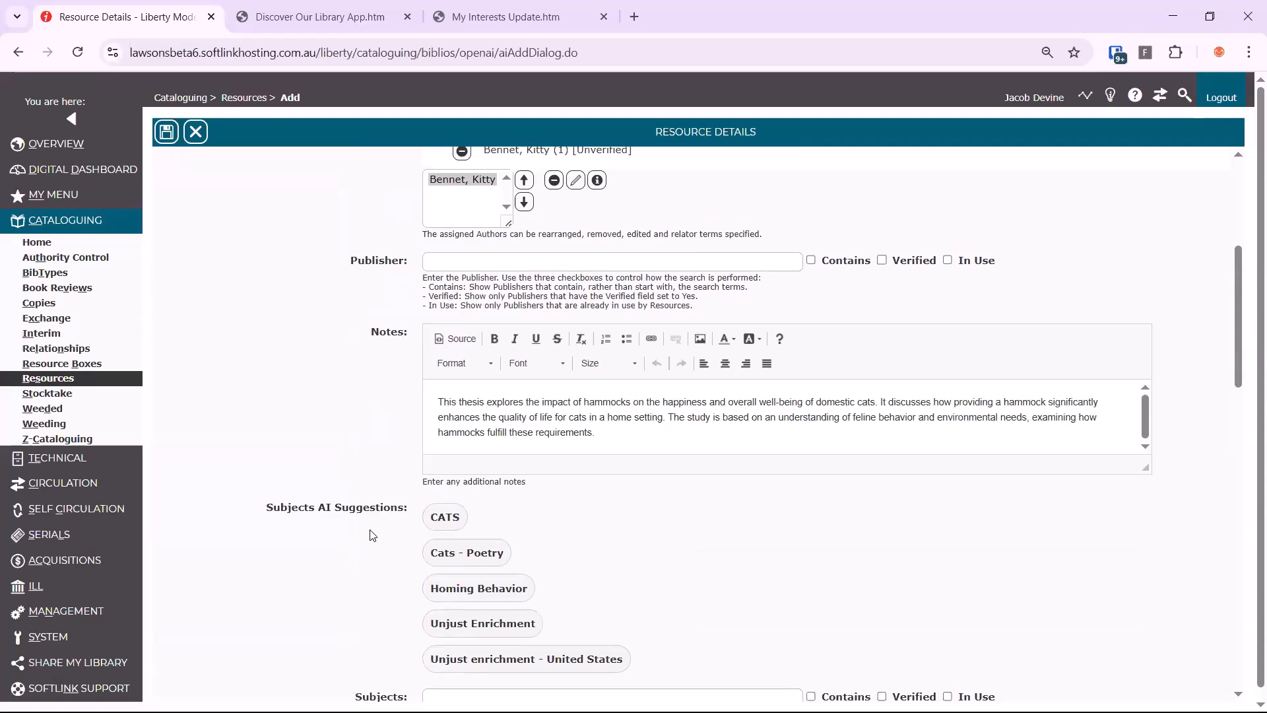
scroll(373, 531, down, 4)
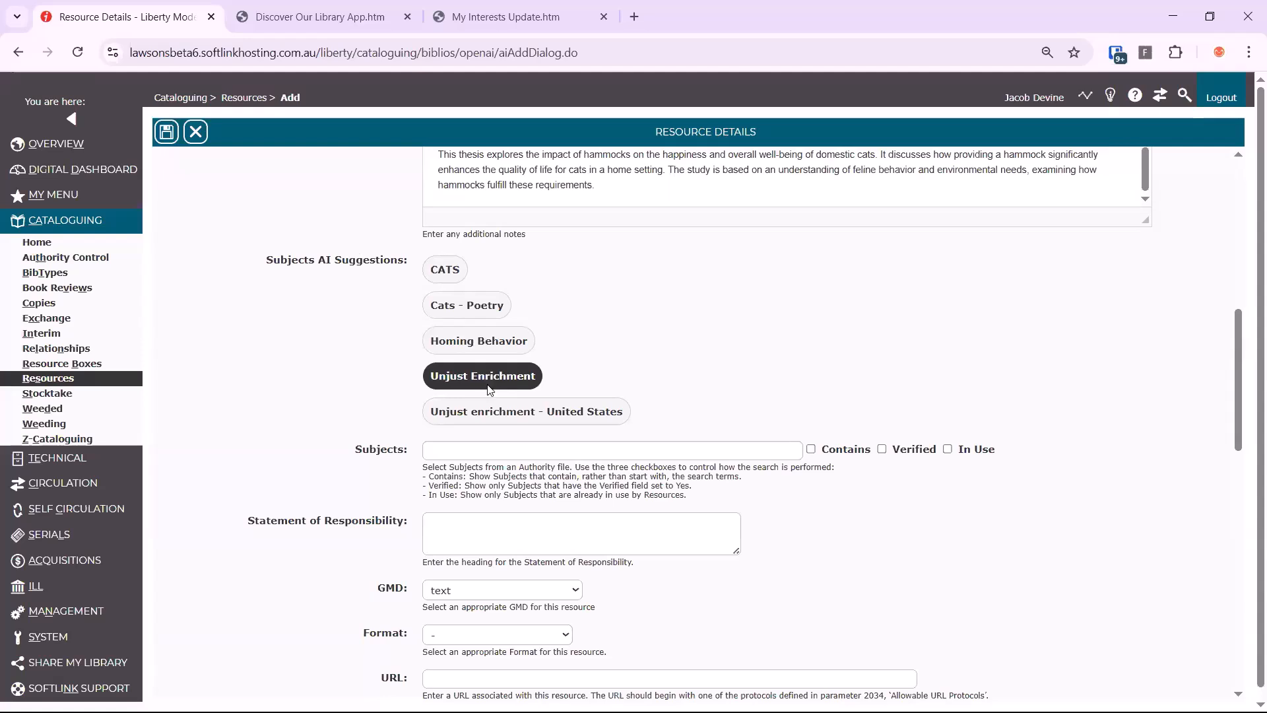
click(449, 271)
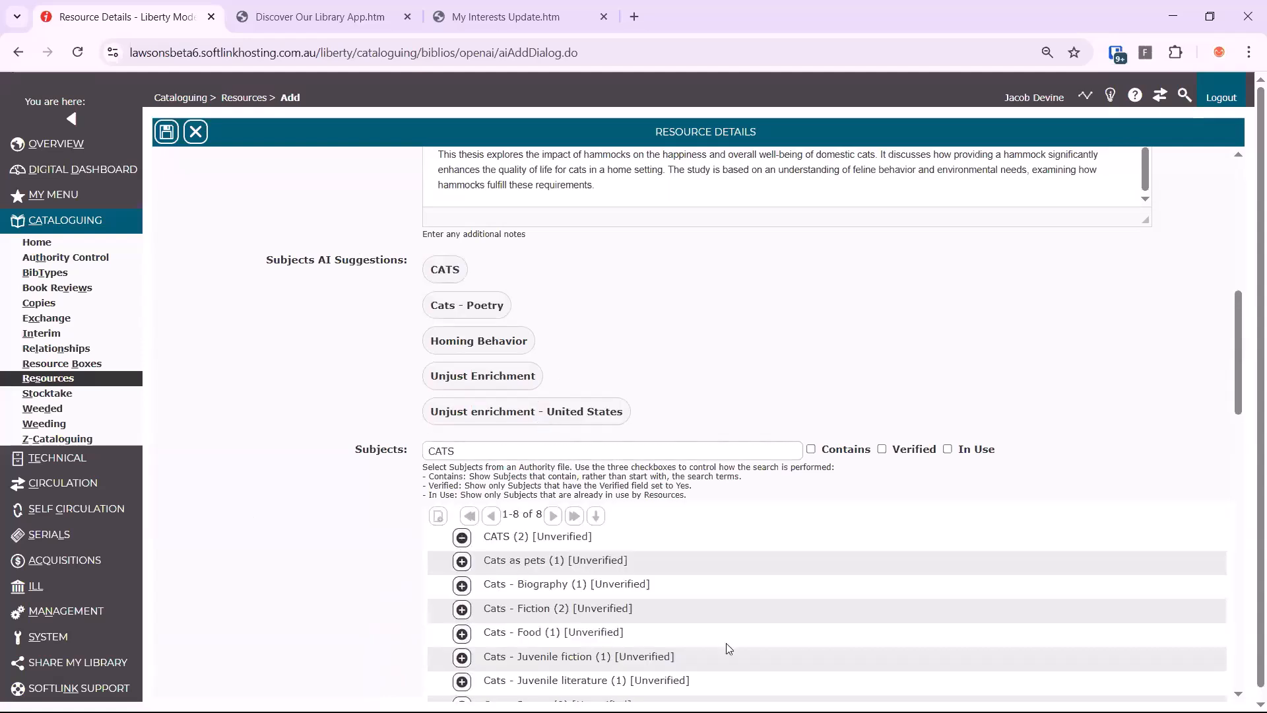
click(173, 137)
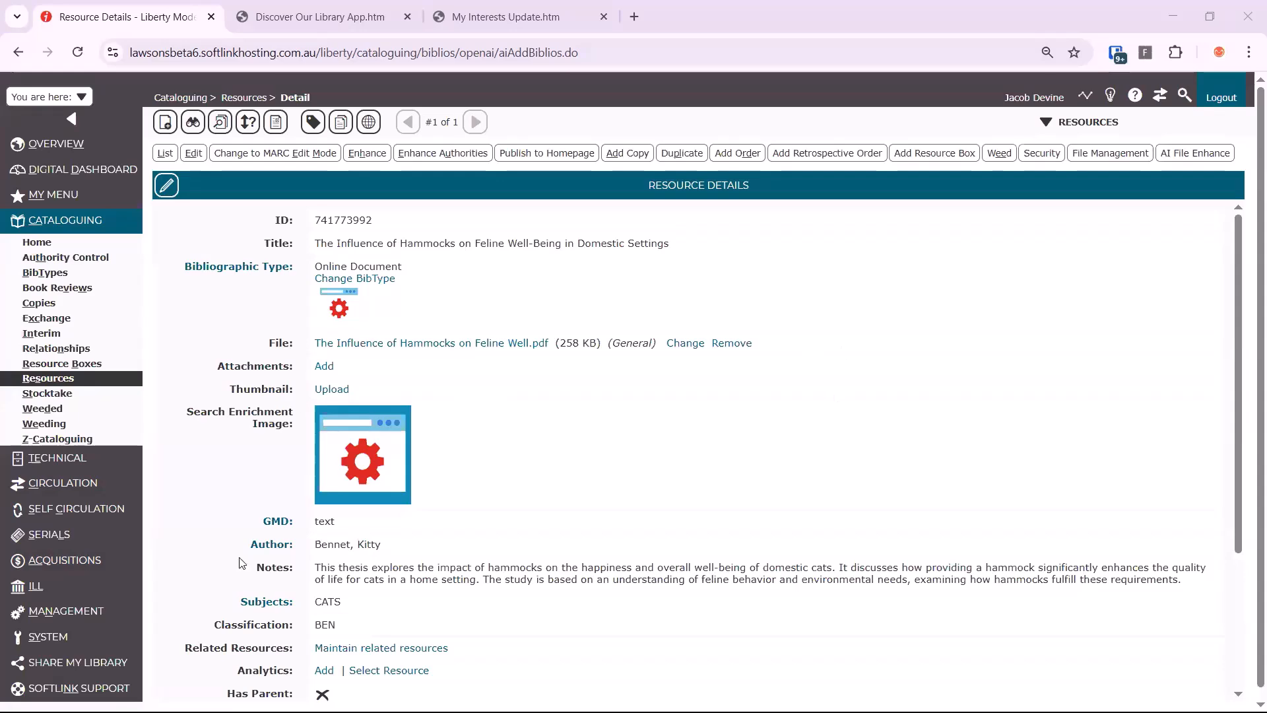
Open the Management parameters and look up parameter 2043 in the Cataloguing Resources section
click(114, 611)
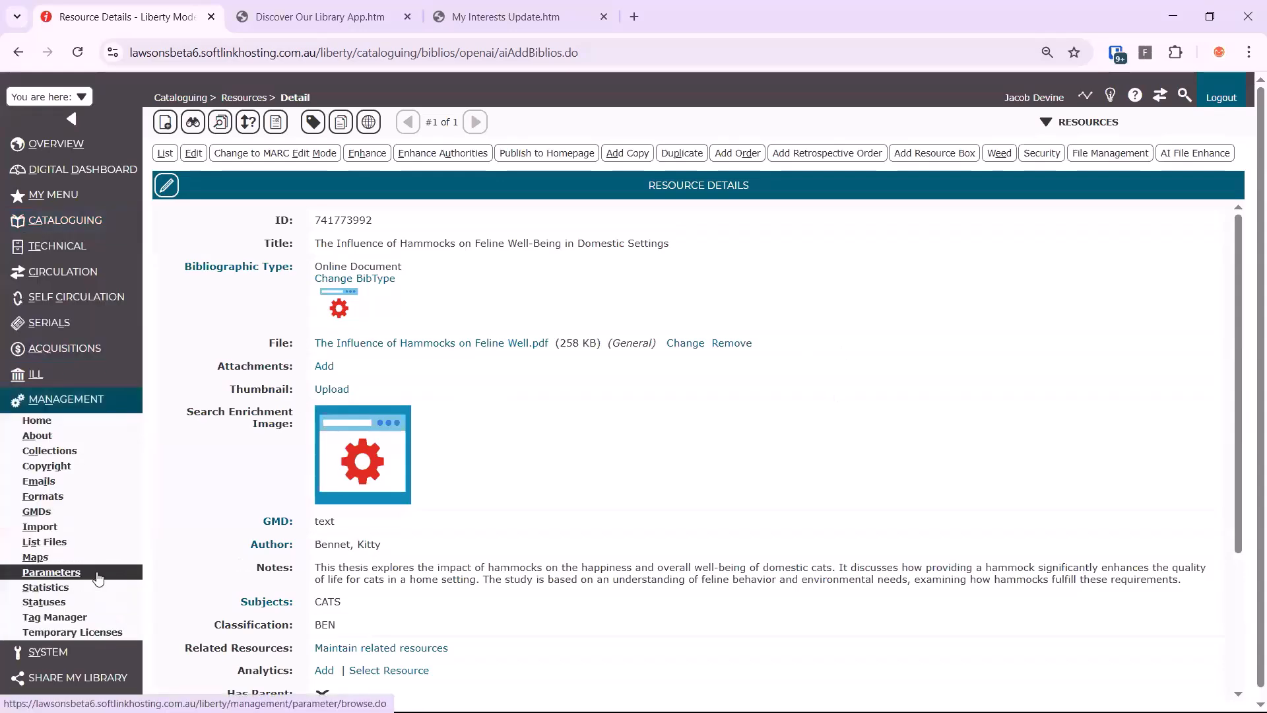
click(51, 572)
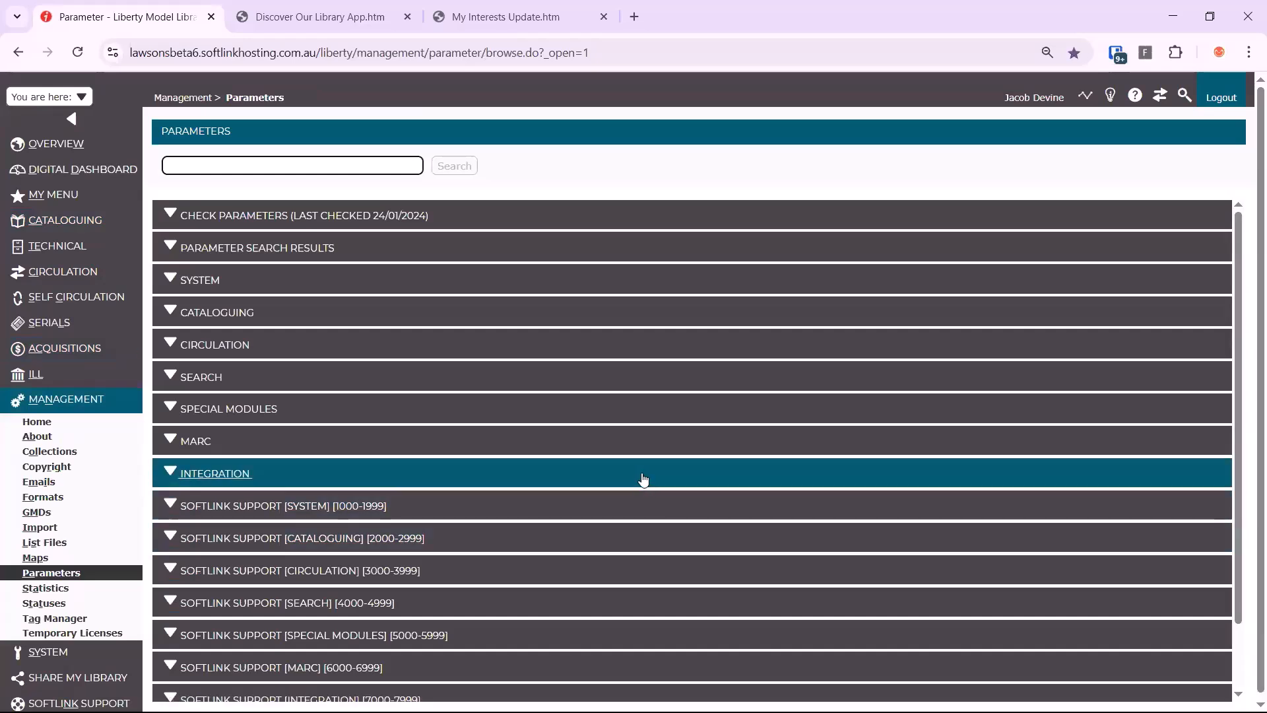
text(2043)
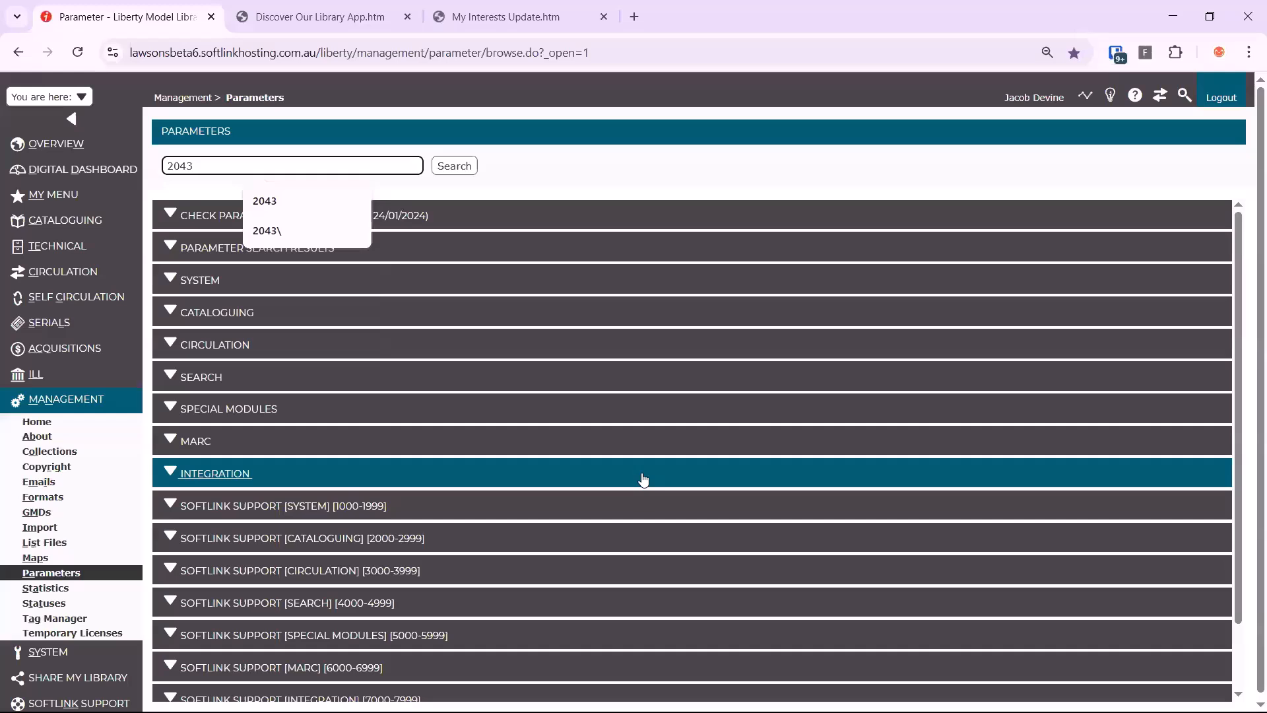
key(Return)
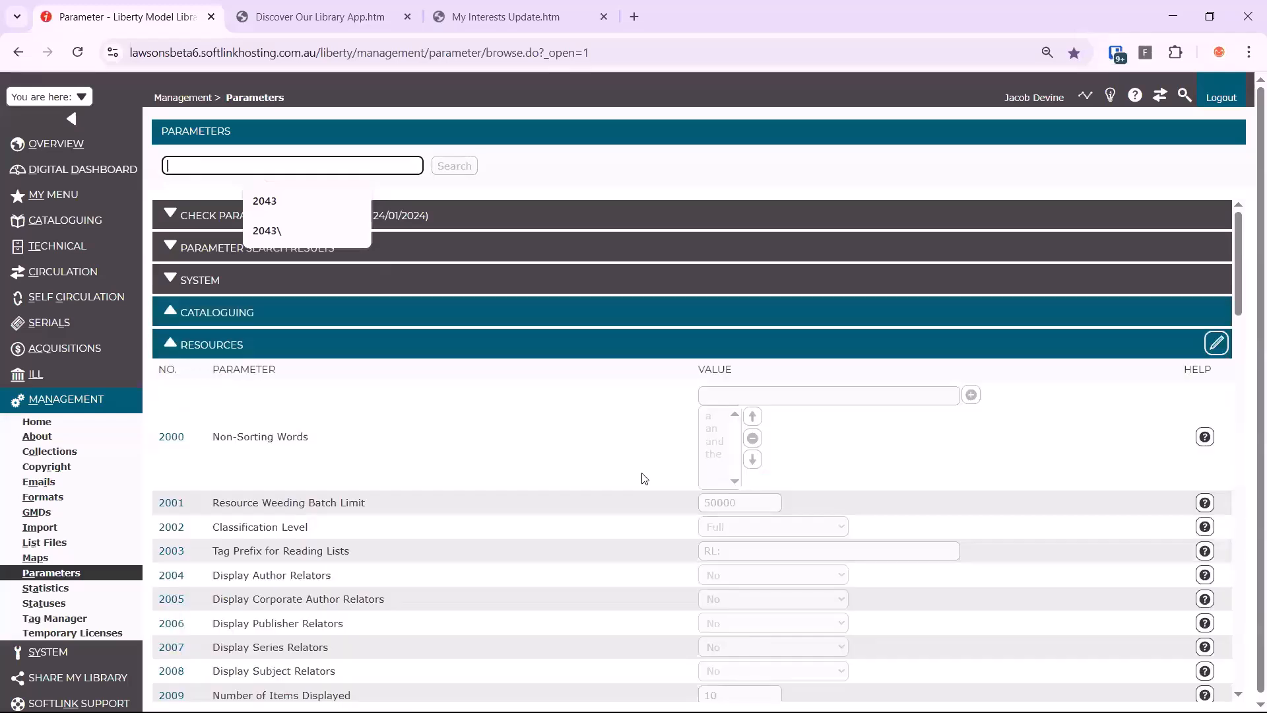
click(623, 454)
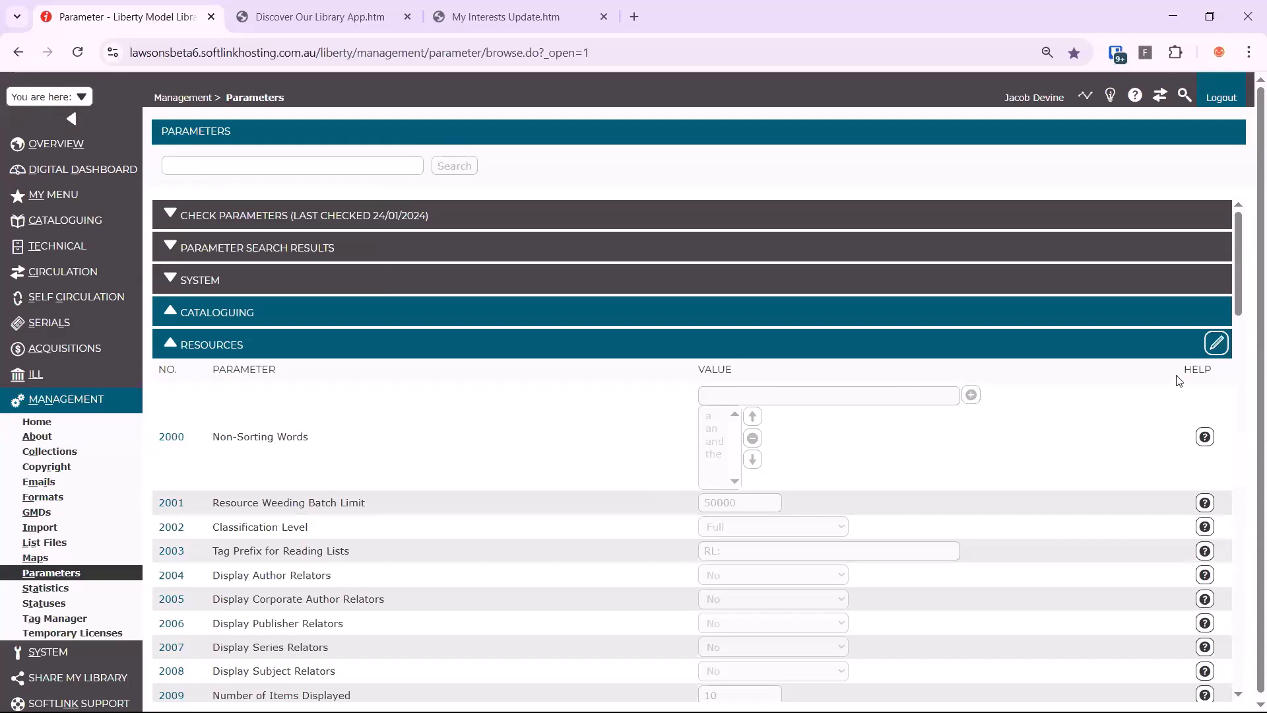
Edit the Resources parameters and choose Require Approval for Allow User Submitted Resources (2043)
click(1216, 342)
scroll(547, 468, down, 15)
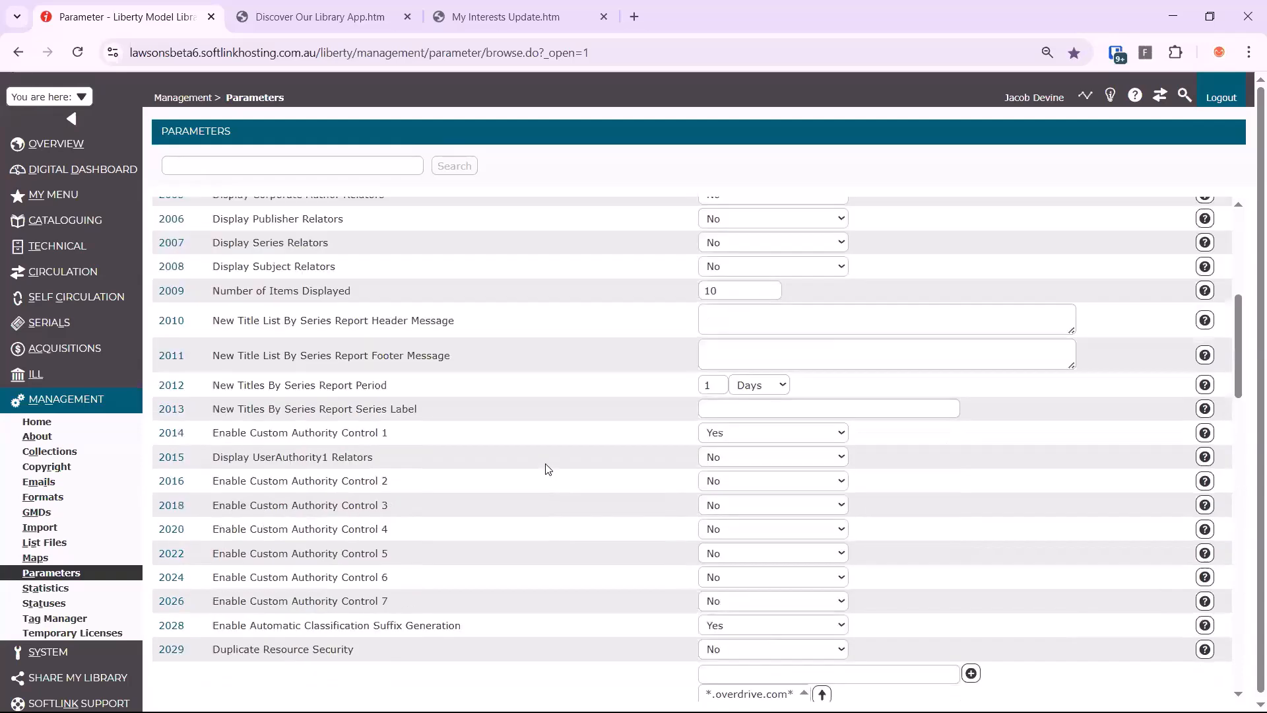
scroll(546, 468, down, 2)
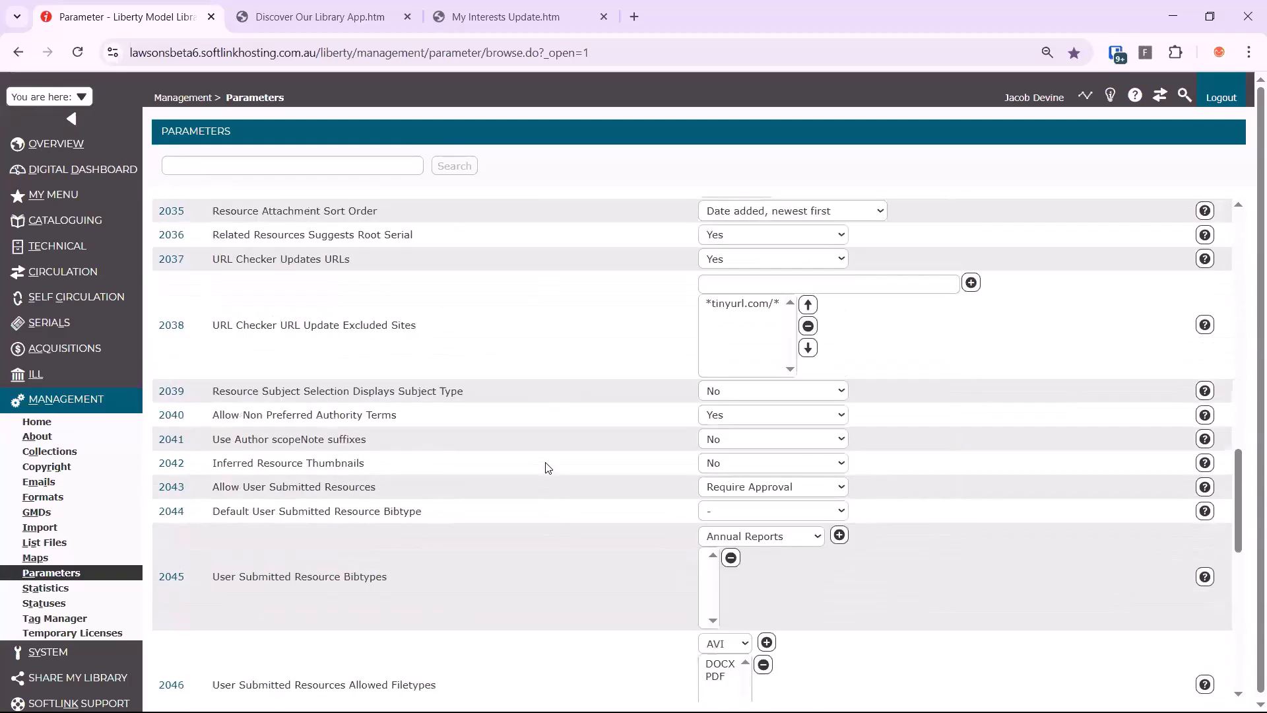
scroll(462, 402, down, 1)
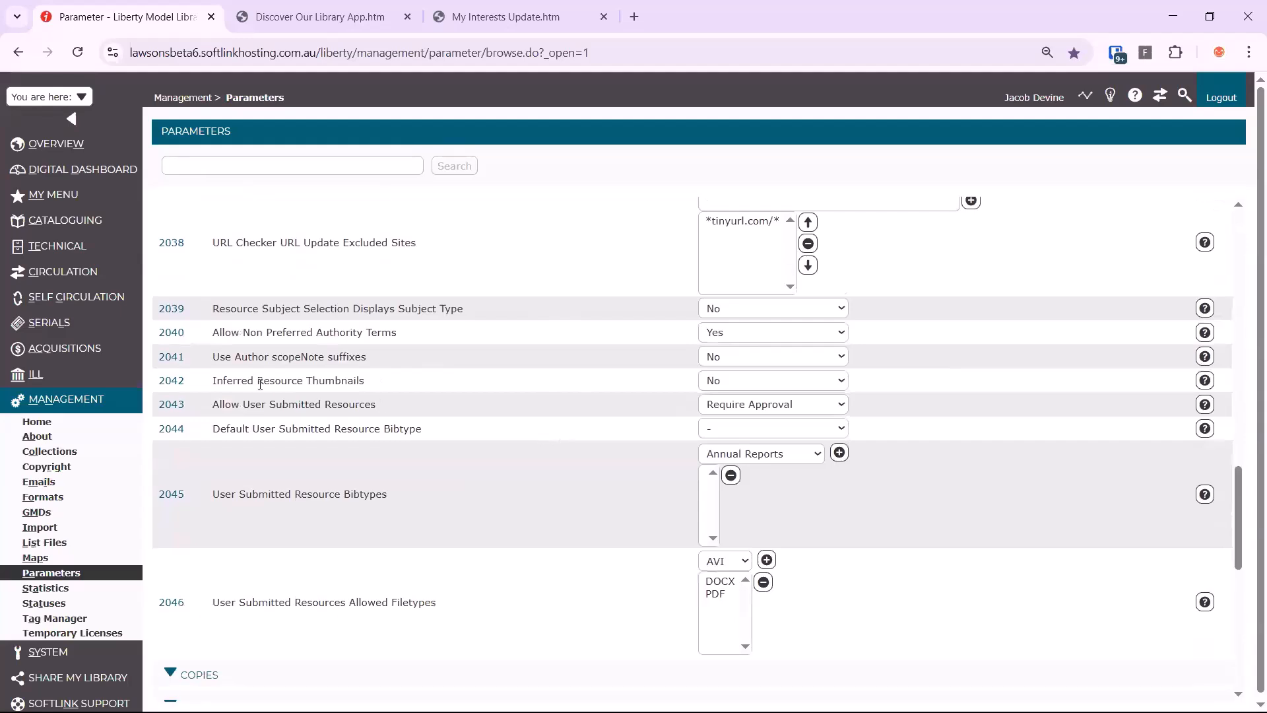
drag(213, 404, 225, 404)
drag(401, 414, 426, 409)
click(767, 405)
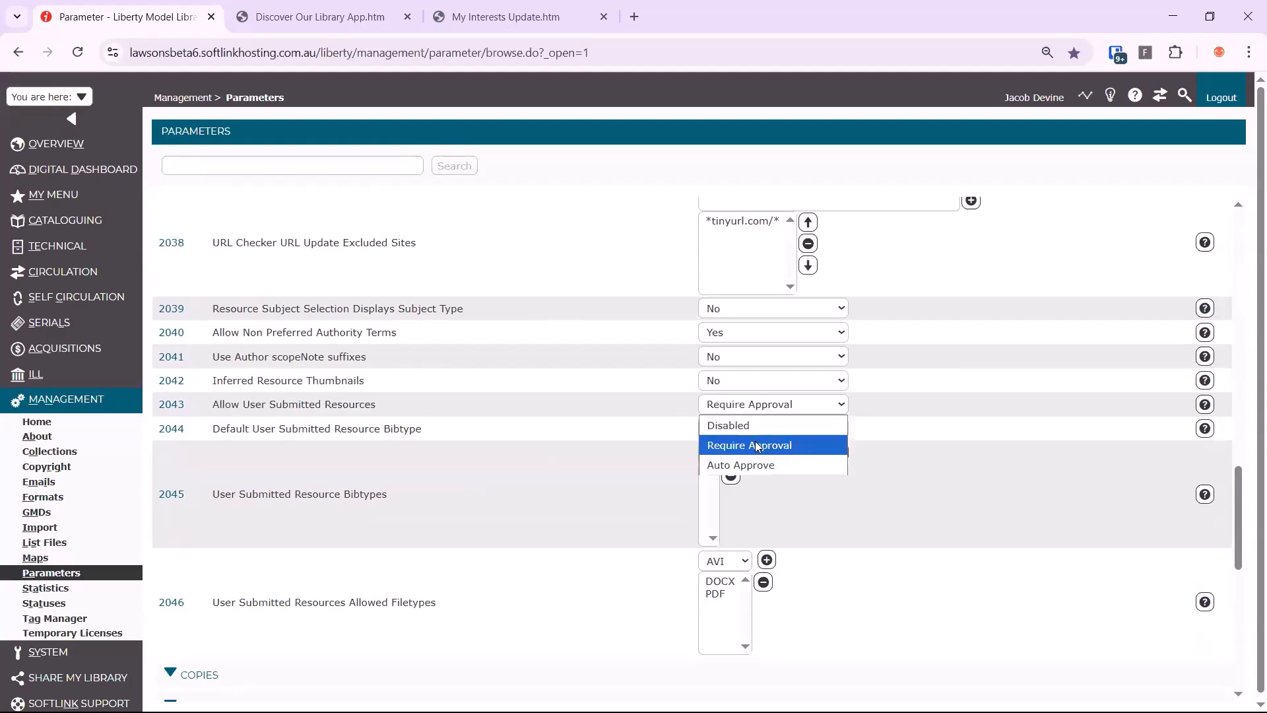
click(809, 445)
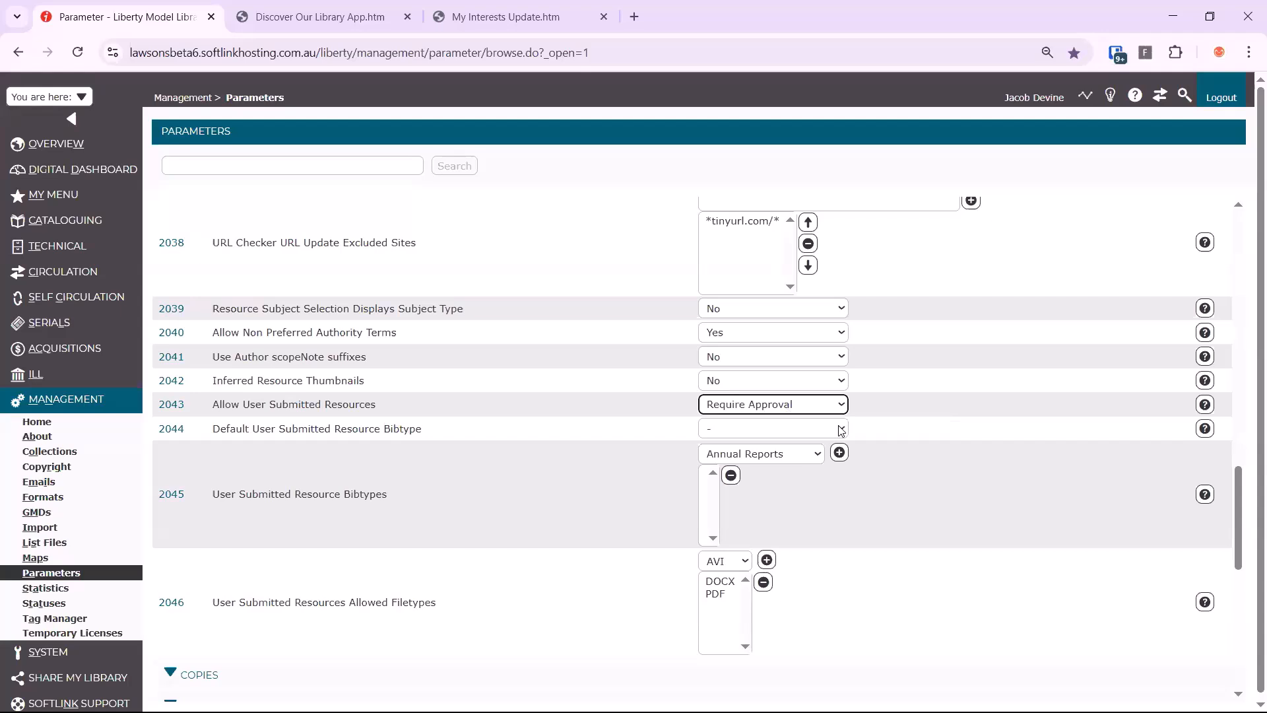
Set Default User Submitted Resource Bibtype (2044) to Online Document
click(841, 430)
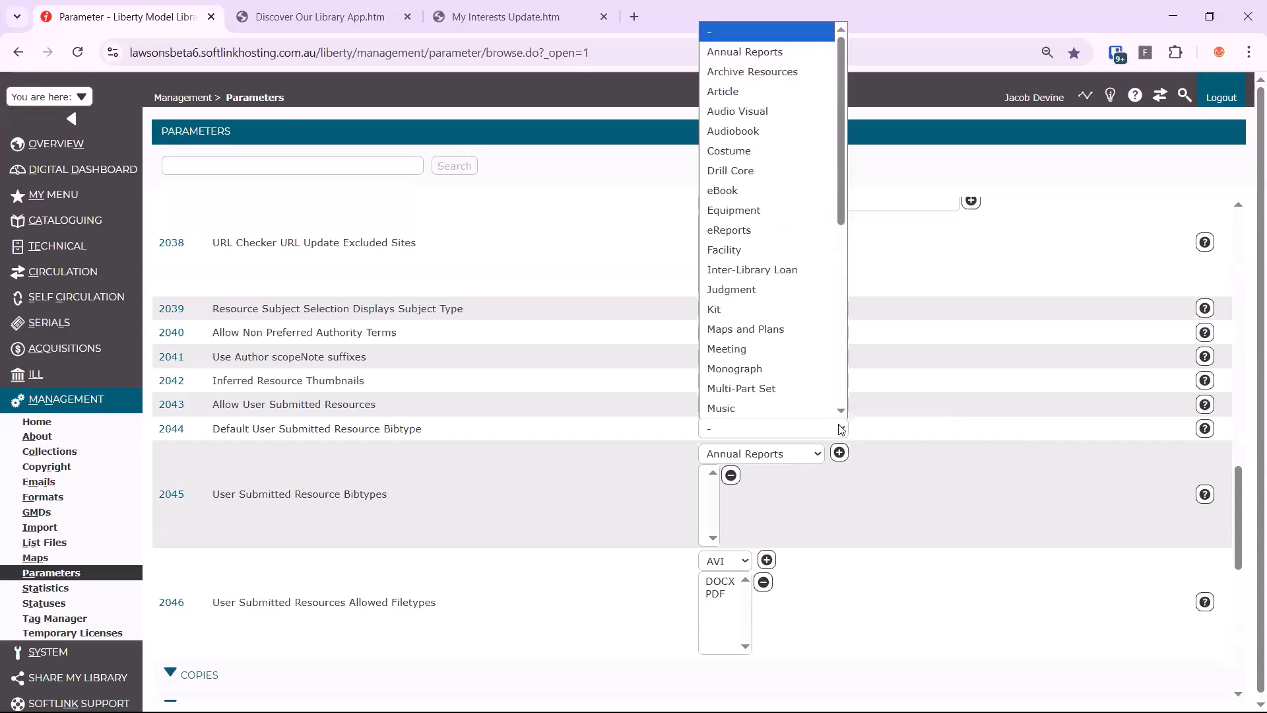
scroll(811, 373, down, 1)
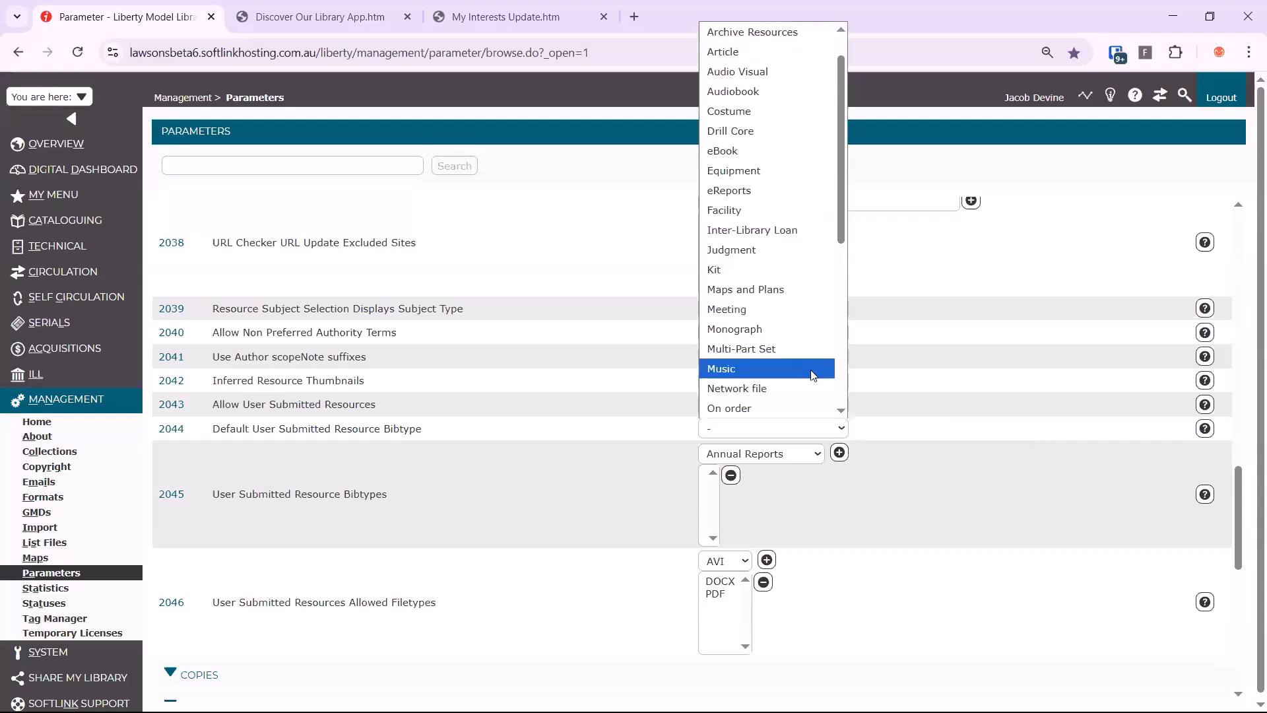
scroll(812, 375, down, 5)
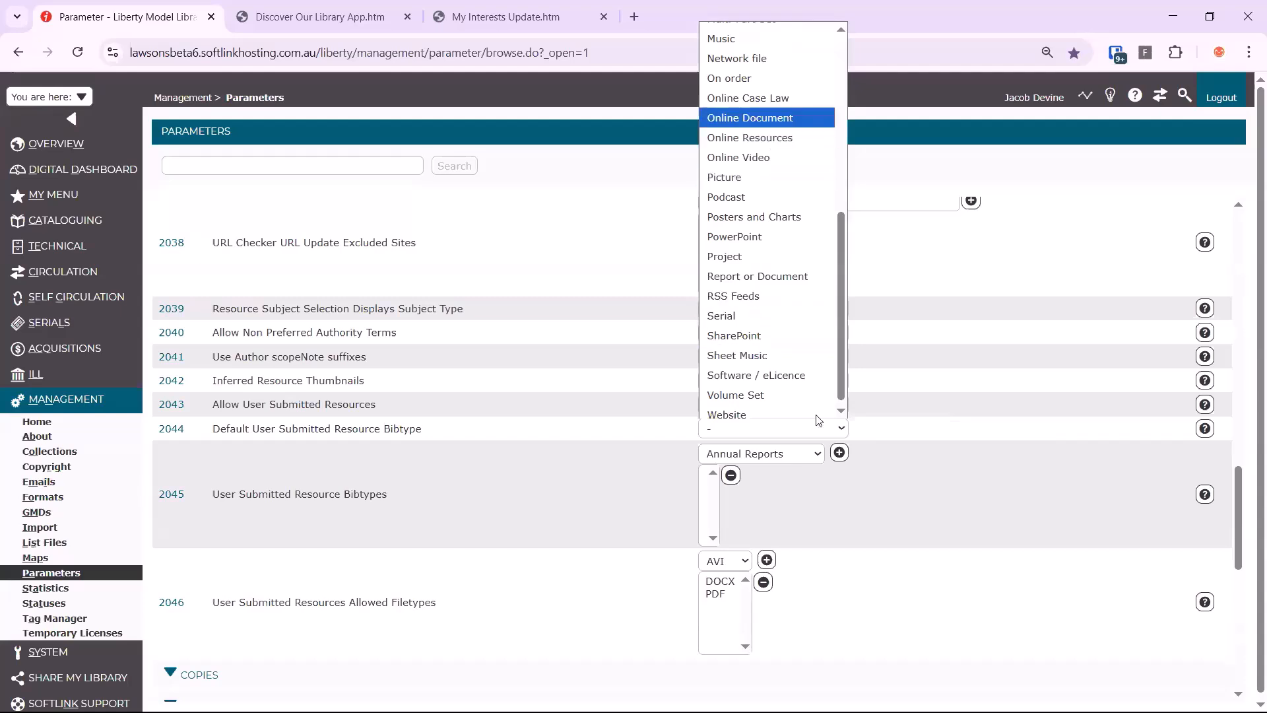
key(Return)
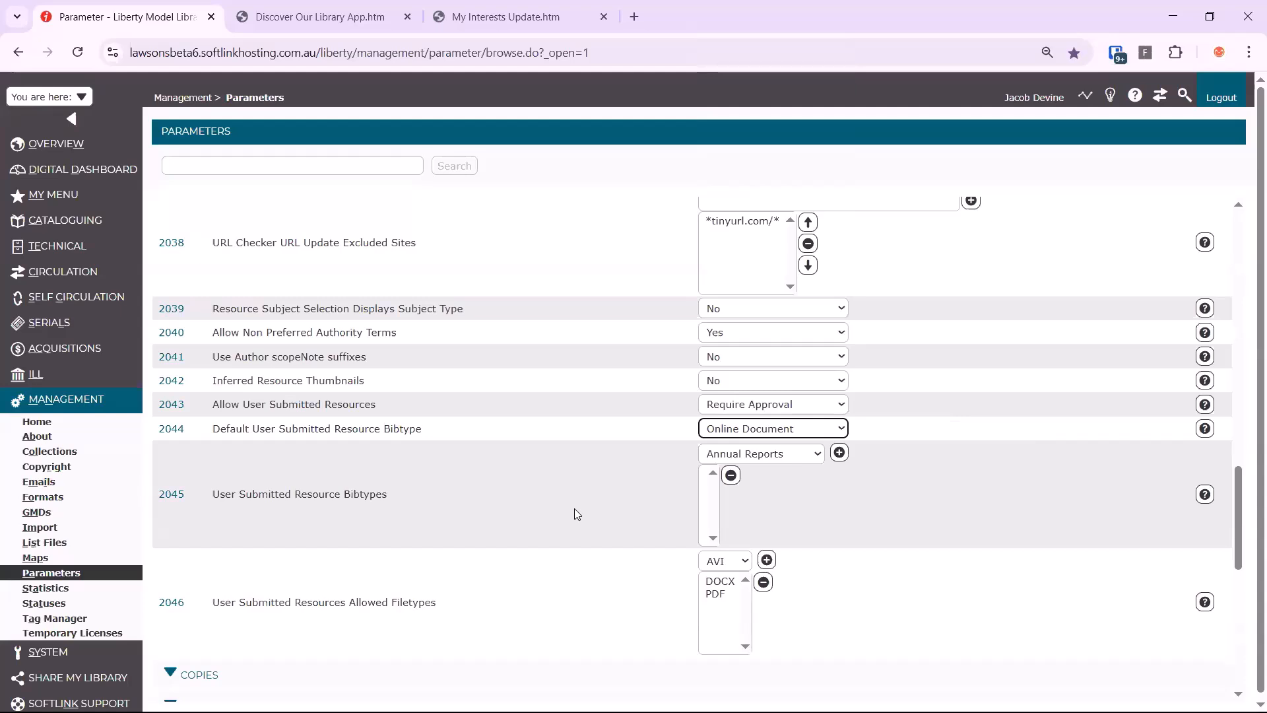
Add Online Document and Online Video to the User Submitted Resource Bibtypes (2045)
click(803, 461)
key(o)
key(Down)
key(Down)
key(Return)
click(839, 452)
click(800, 453)
key(Down)
key(Down)
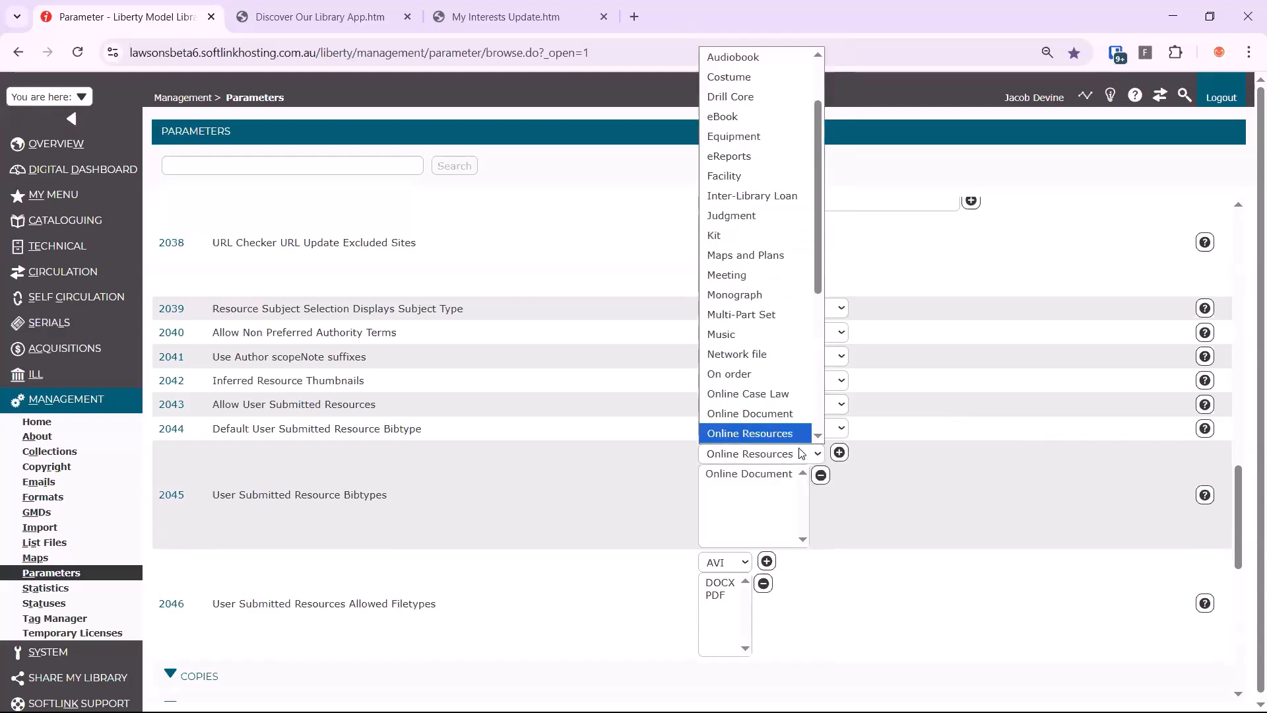
key(Return)
click(839, 453)
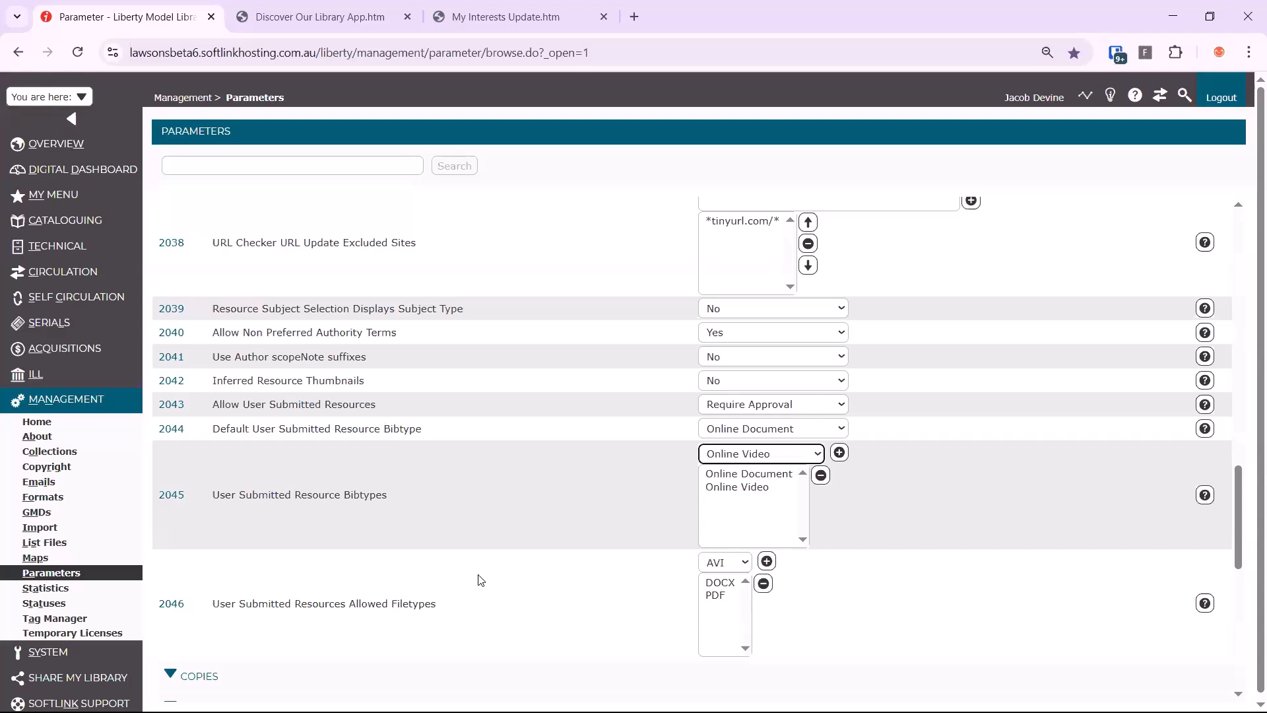
Add MP3 to the User Submitted Resources Allowed Filetypes (2046) and save the Resources parameters
click(729, 566)
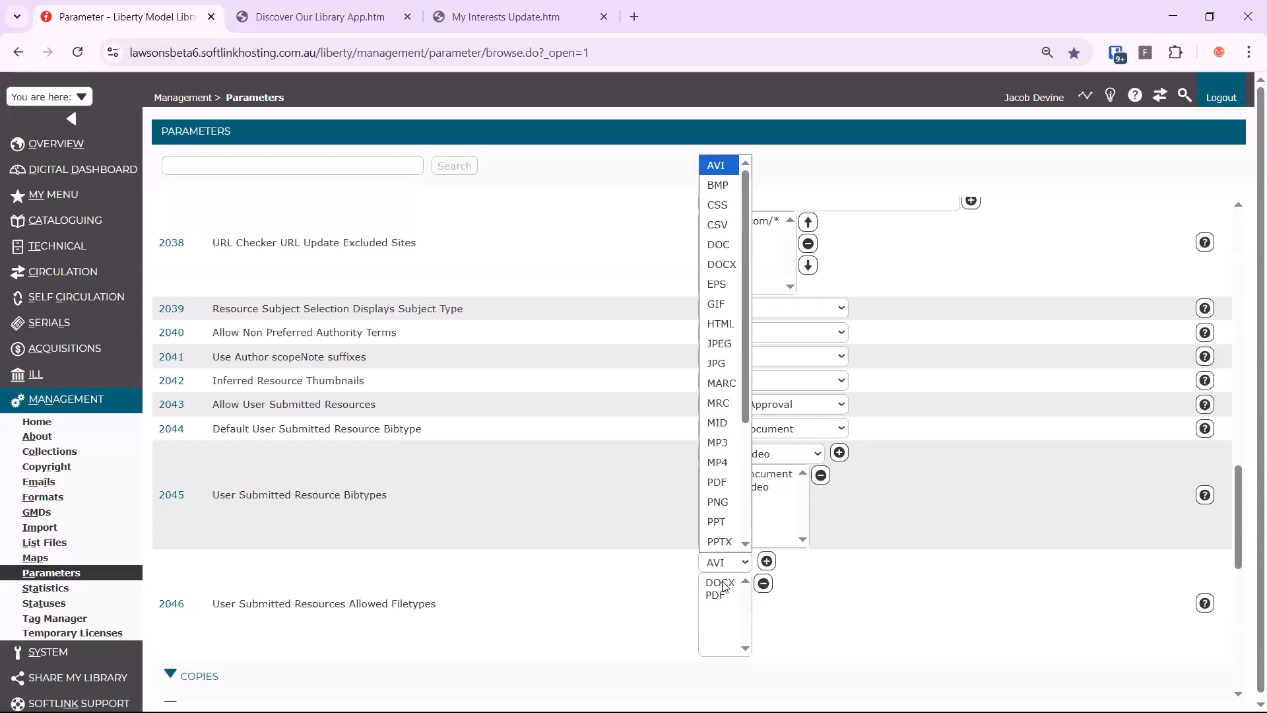
click(733, 602)
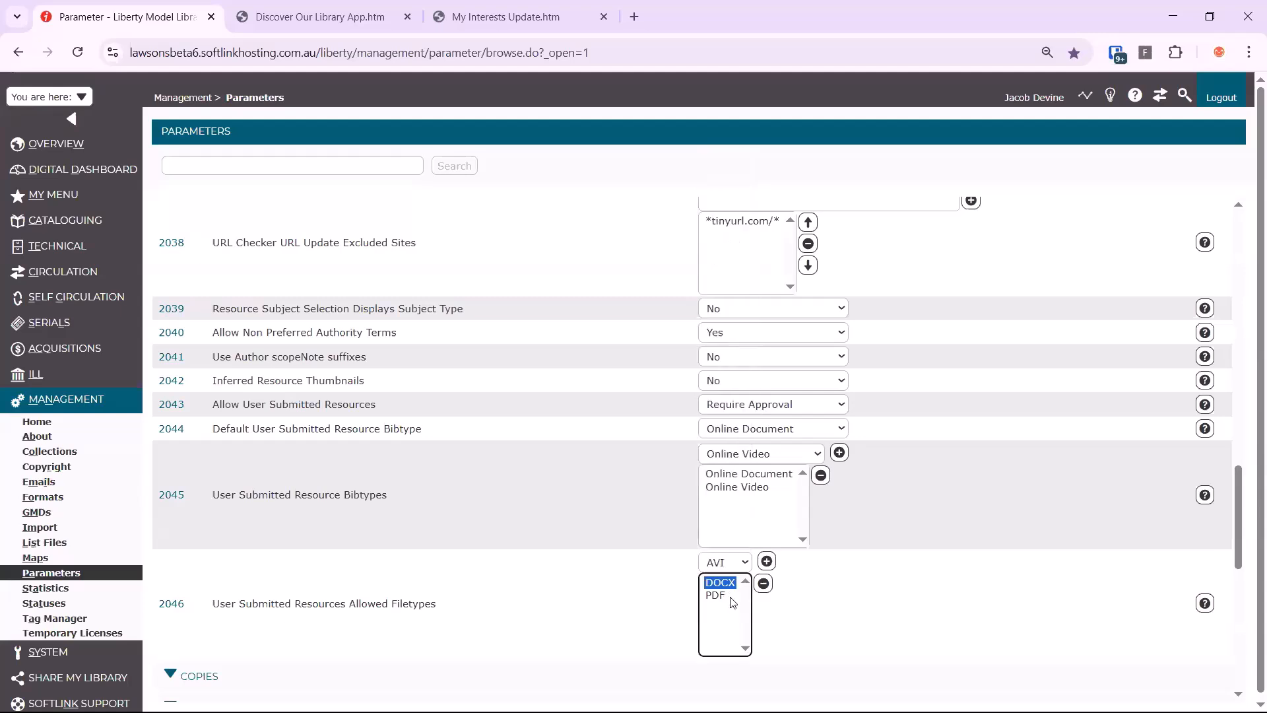
click(738, 562)
key(m)
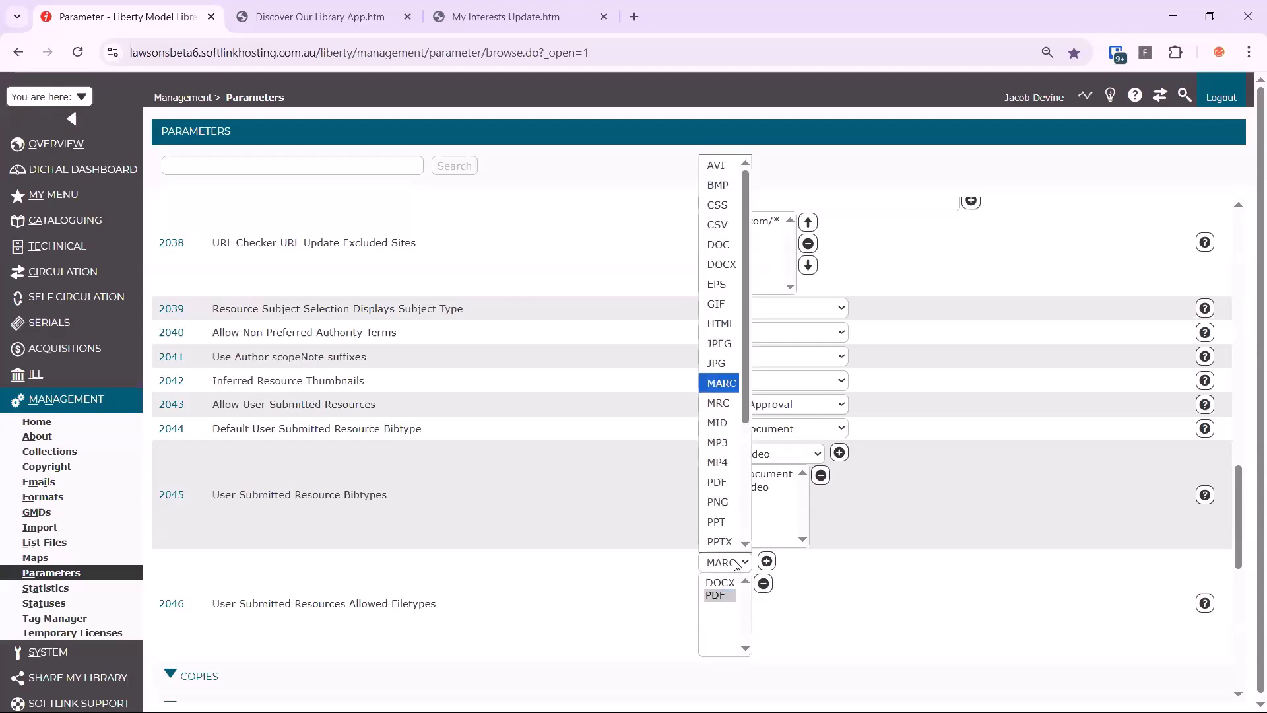
key(p)
scroll(725, 411, down, 1)
click(724, 409)
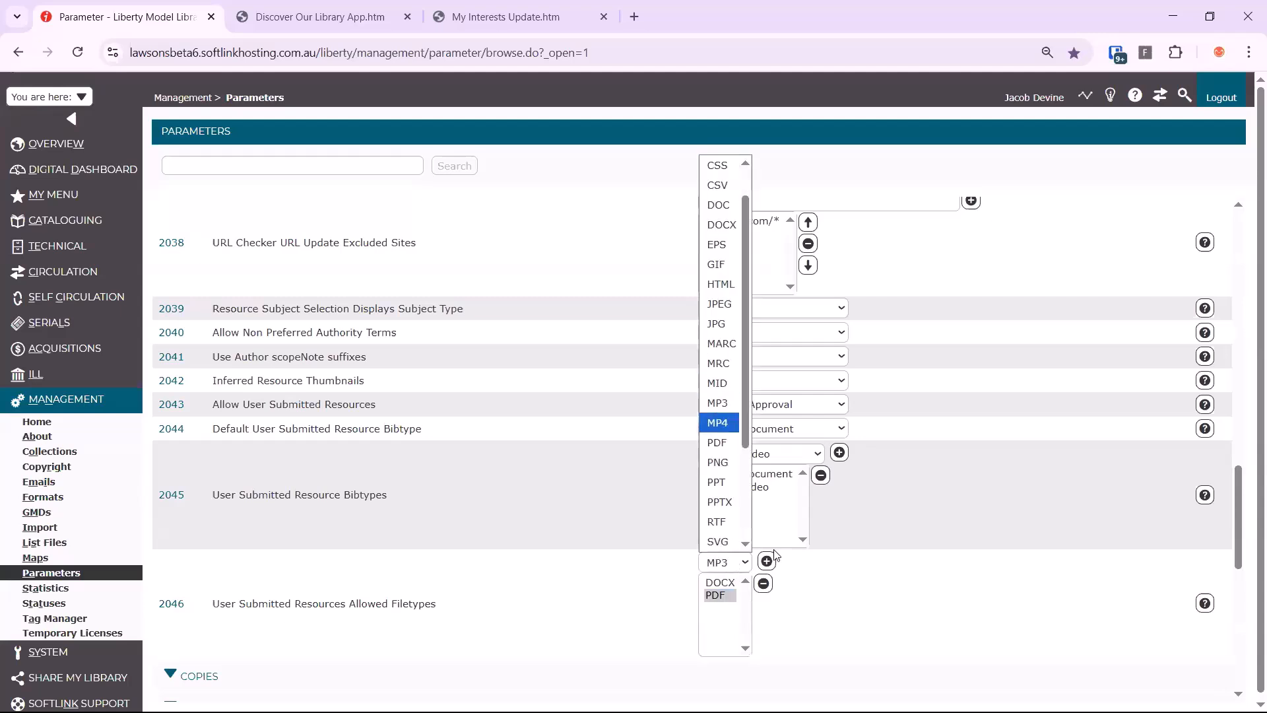
click(767, 562)
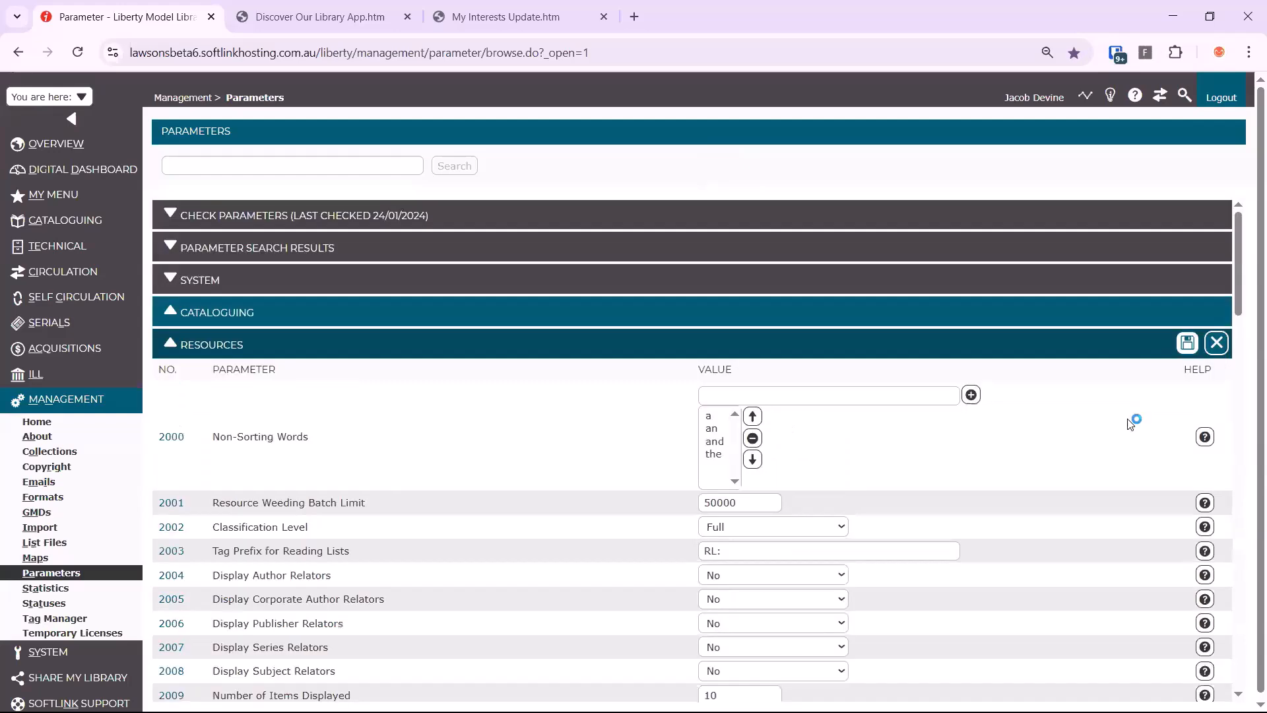
click(1188, 343)
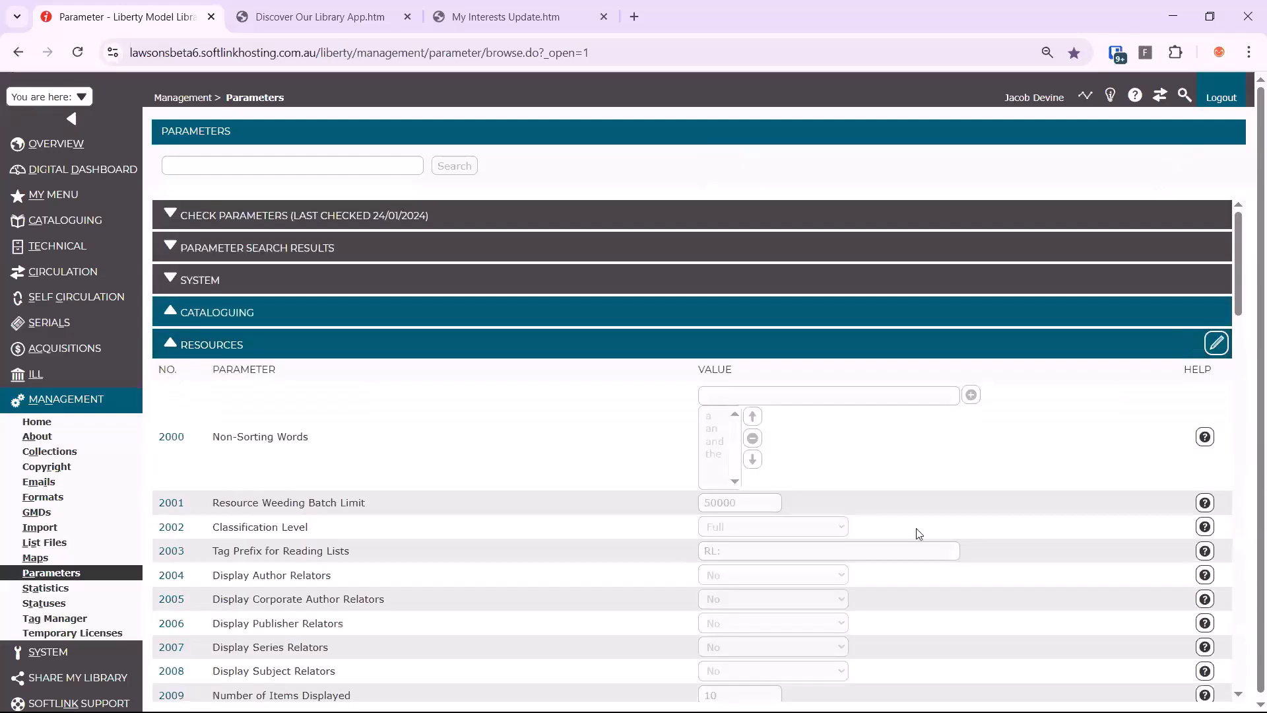
Switch to the OPAC library home page and open the Submissions page of My Portal
click(1167, 102)
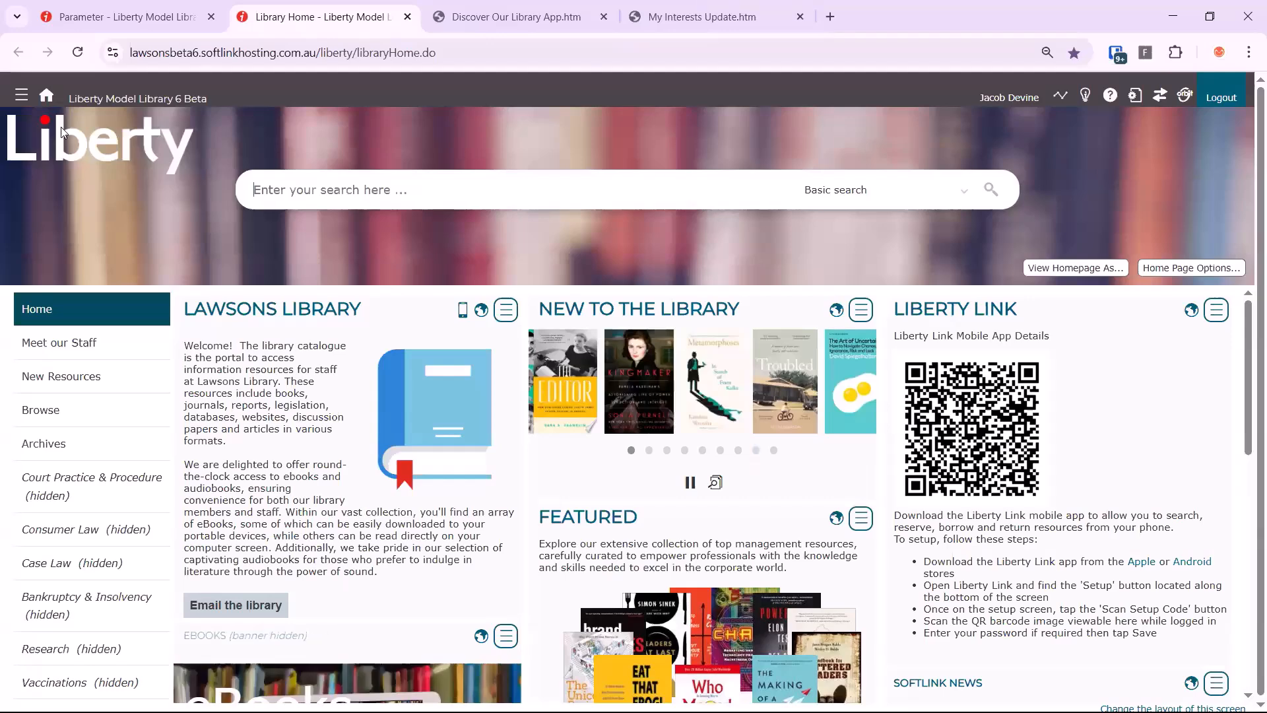
click(21, 99)
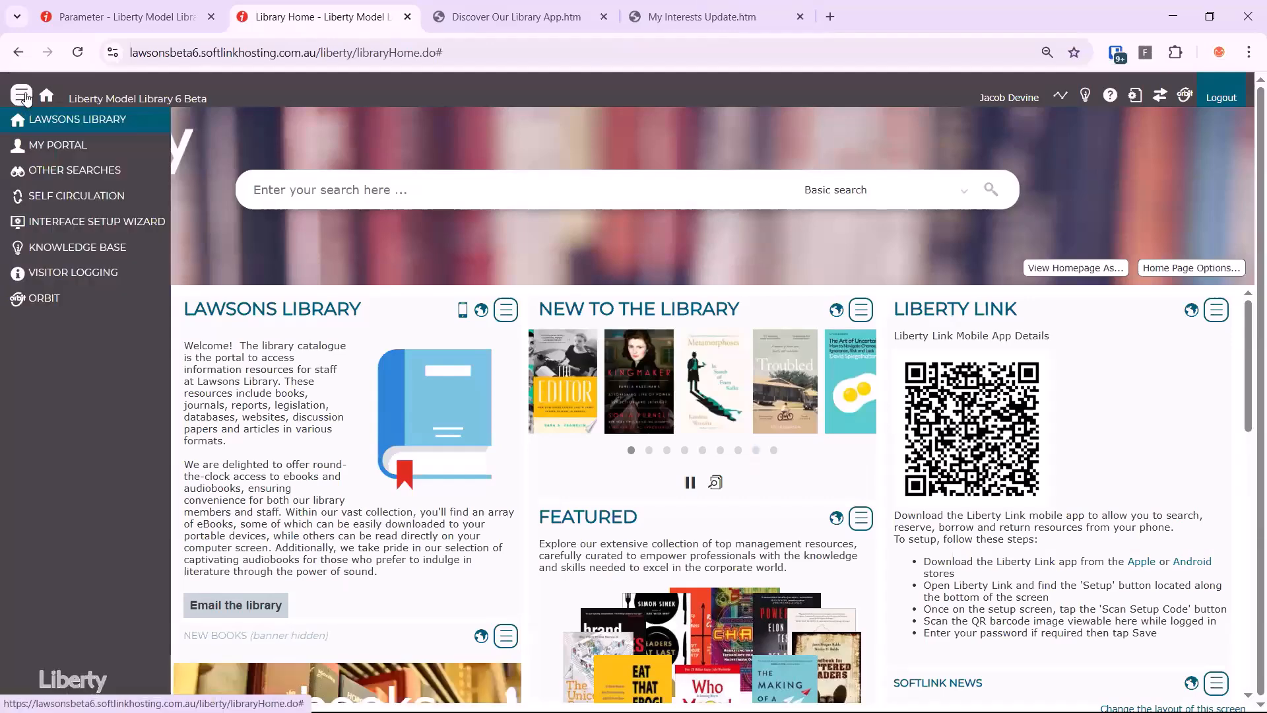
click(41, 145)
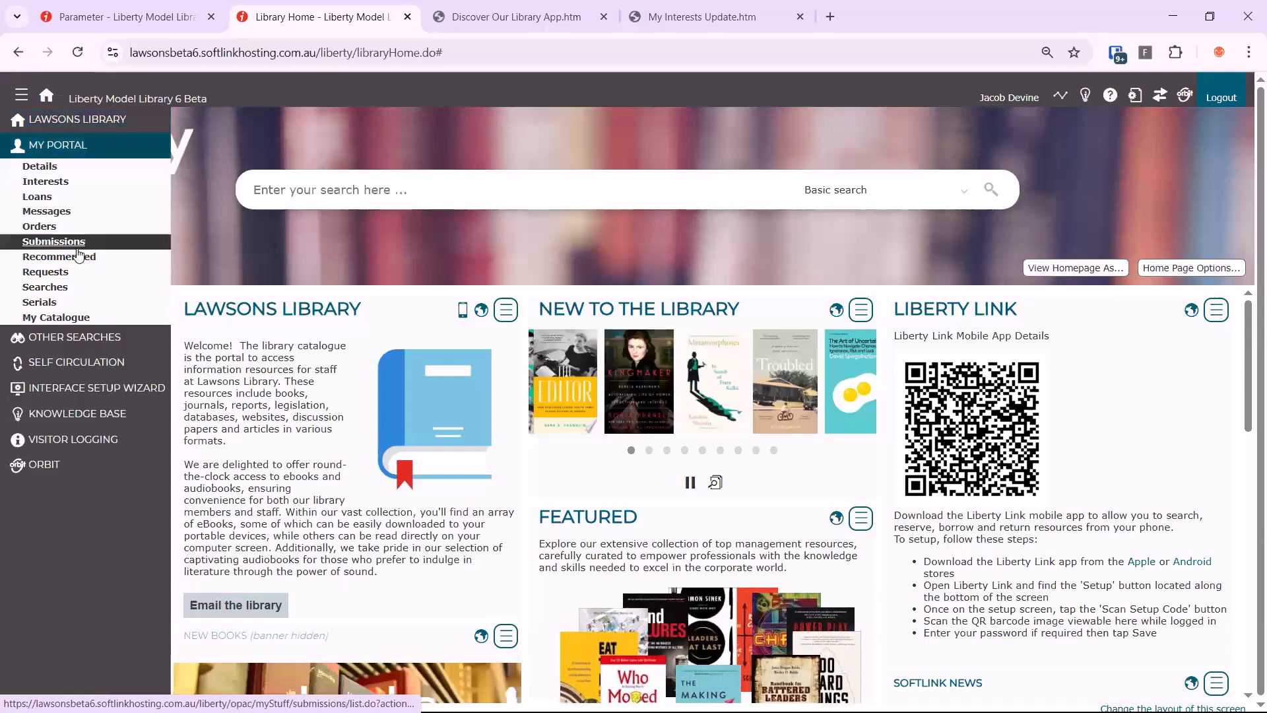
click(77, 250)
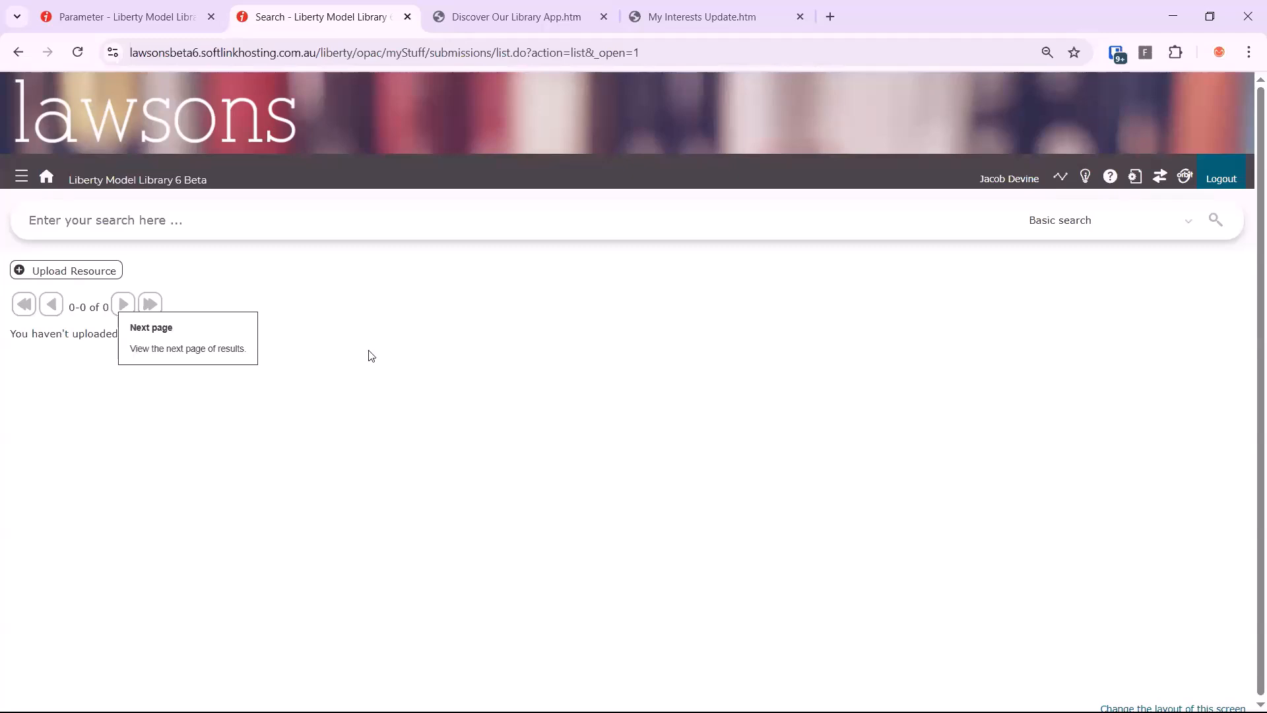
Upload "The Influence of Hammocks on Feline Well.pdf" as a new resource submission and continue to its resource details
click(64, 271)
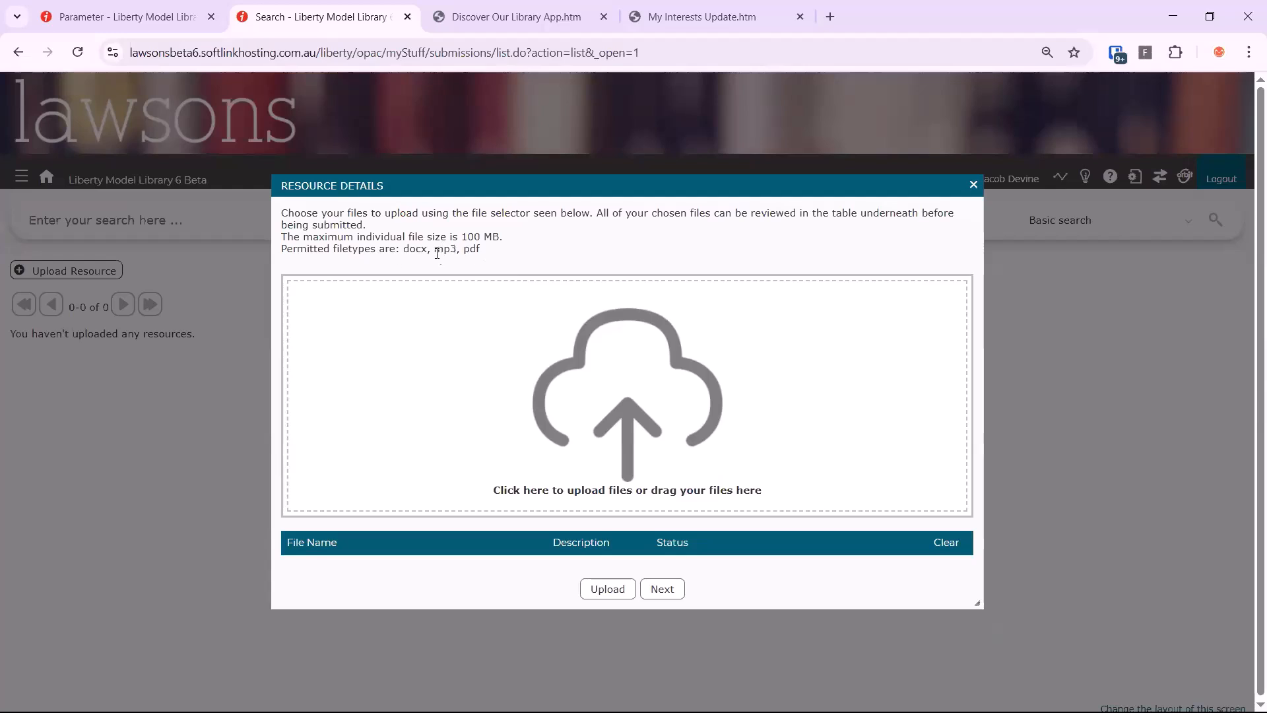
click(486, 351)
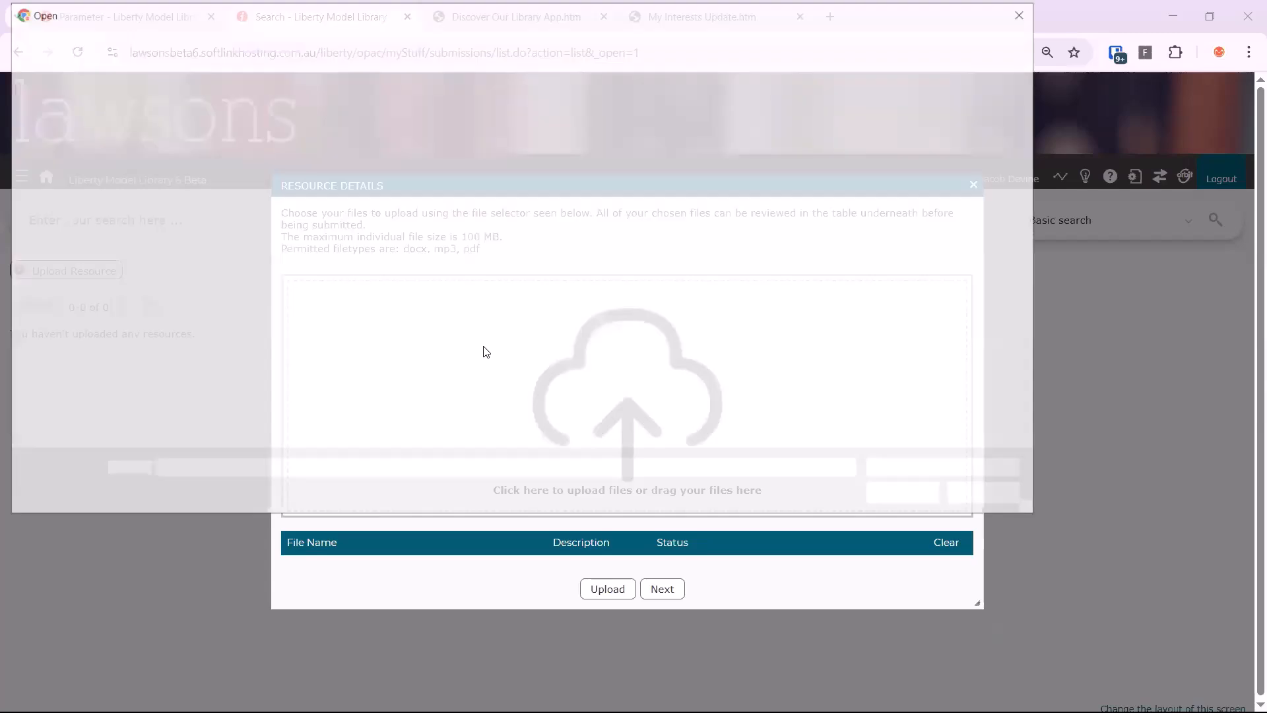
double_click(285, 158)
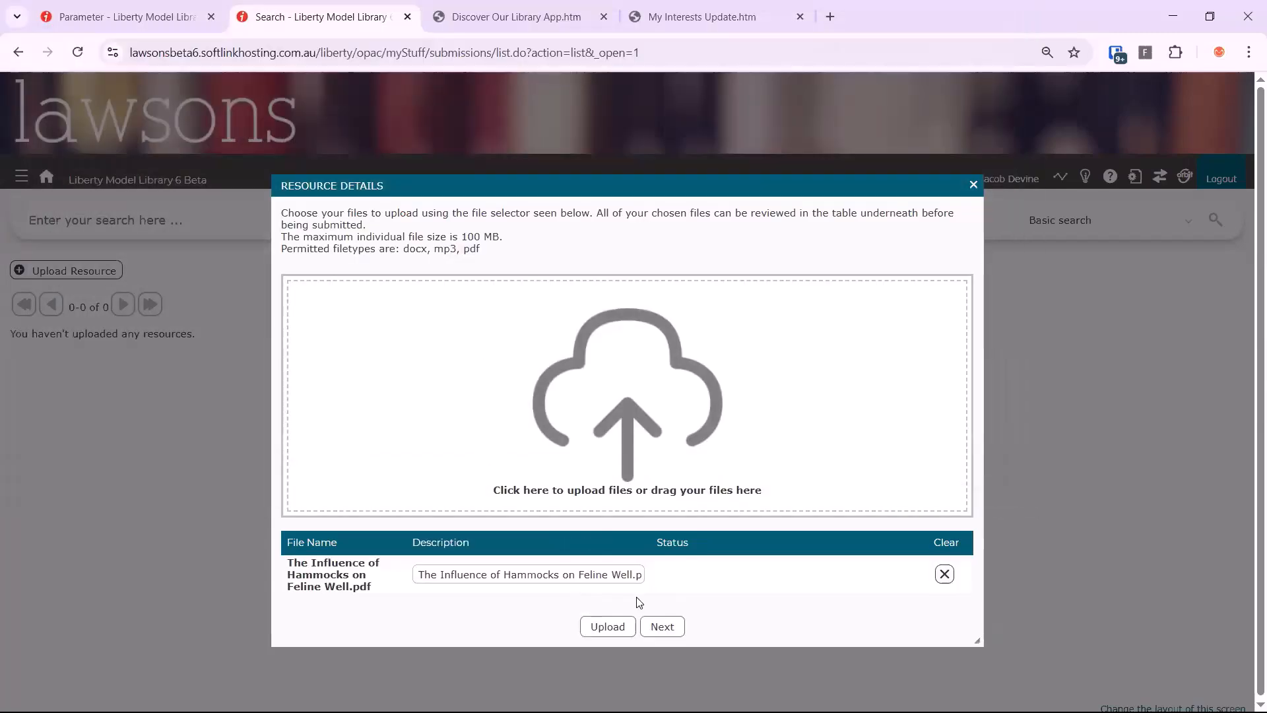
click(606, 628)
click(672, 631)
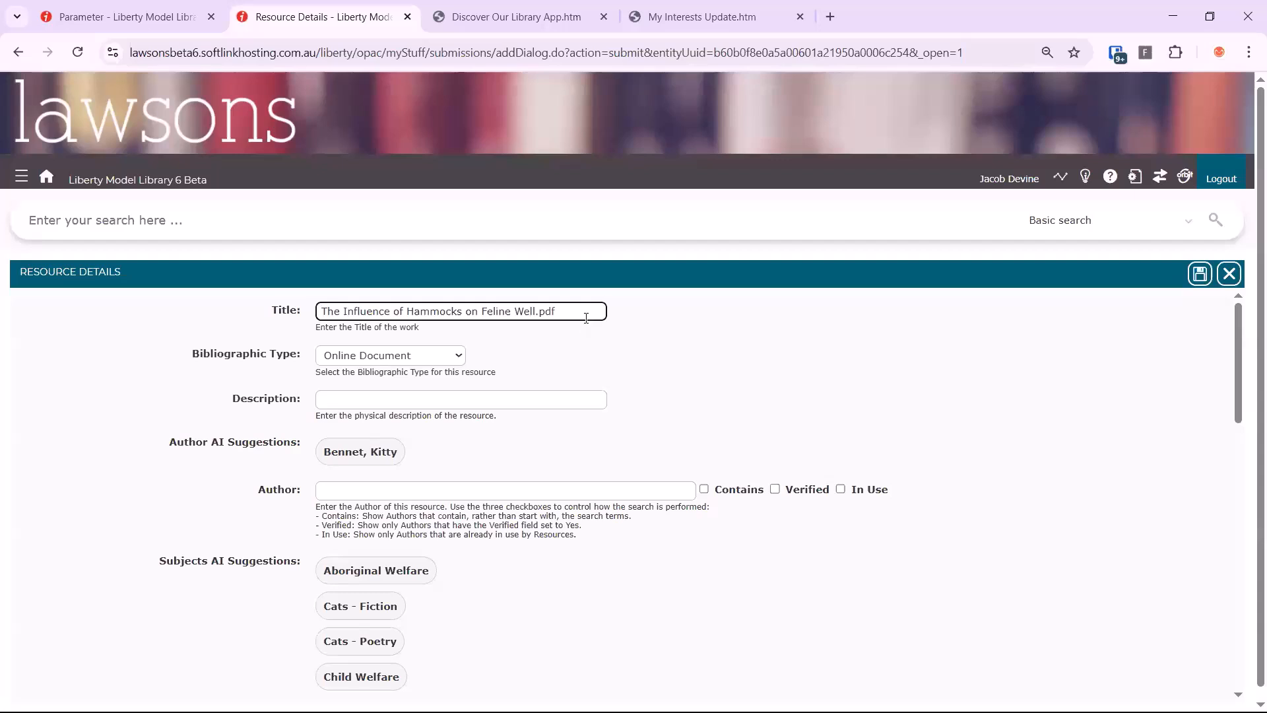
Assign the AI-suggested author to the uploaded PDF, keep Online Document as its bibliographic type, and submit the resource
click(362, 360)
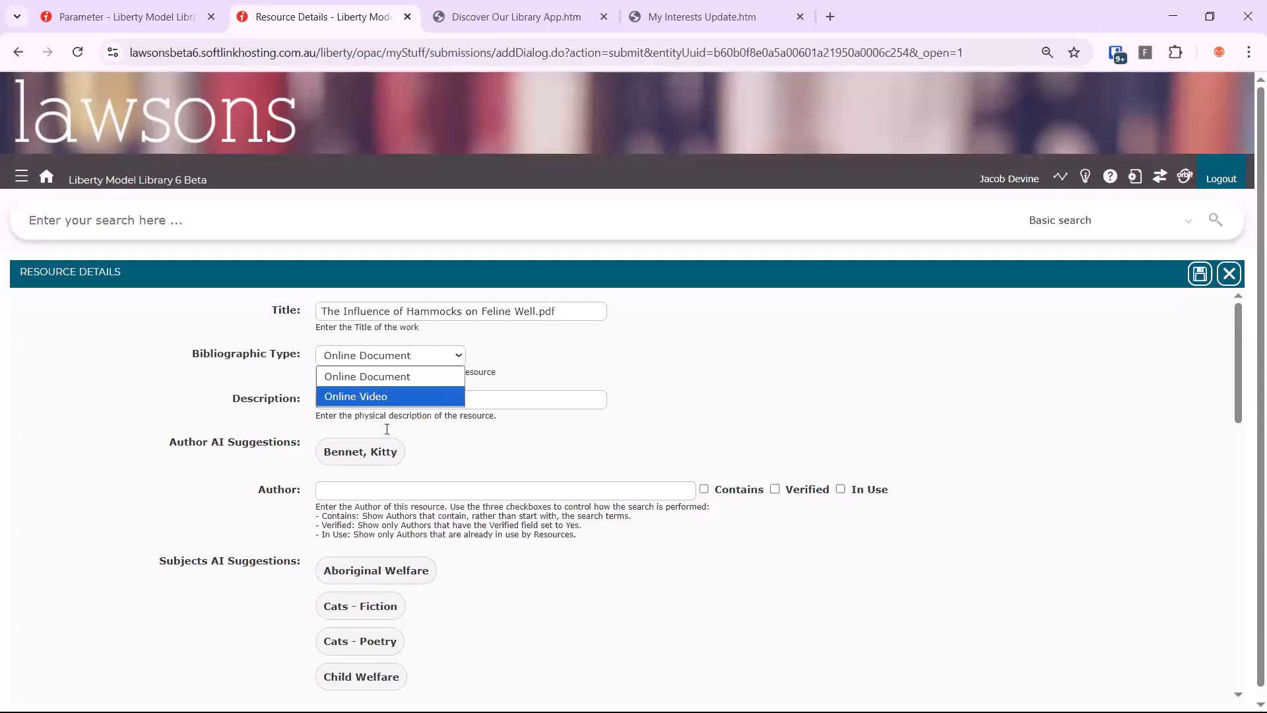
click(357, 445)
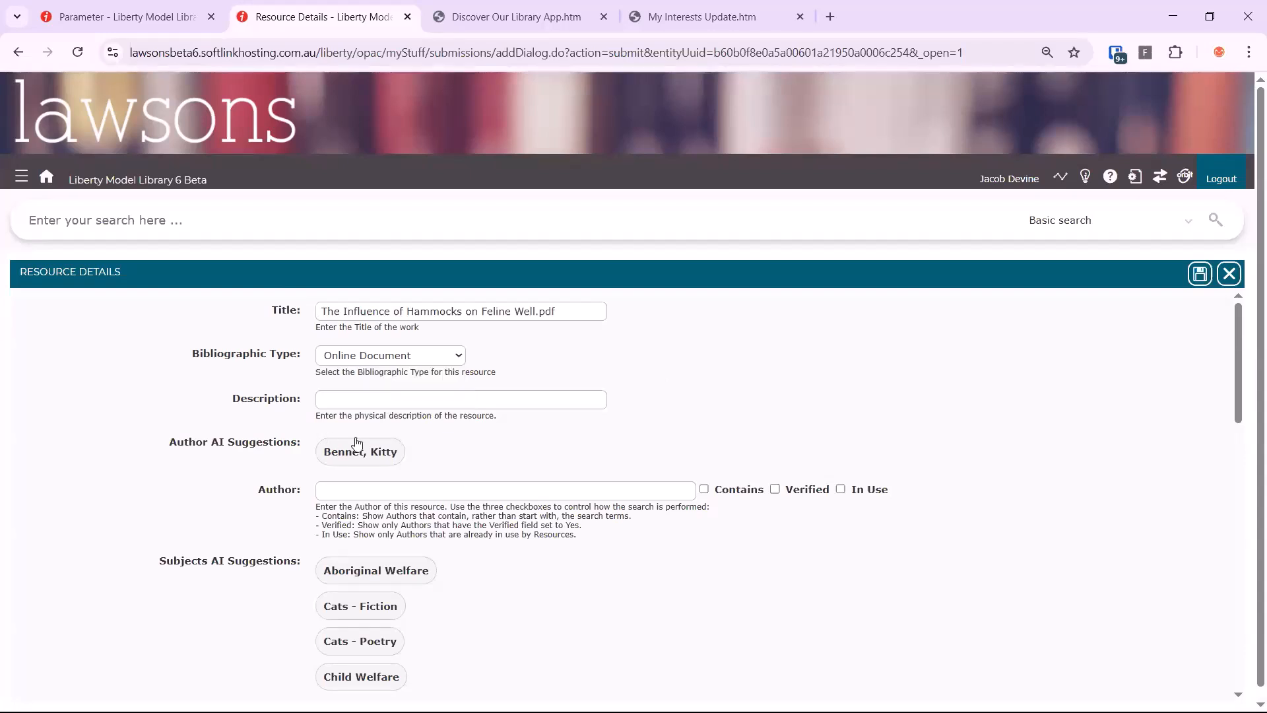
scroll(358, 399, down, 1)
click(359, 374)
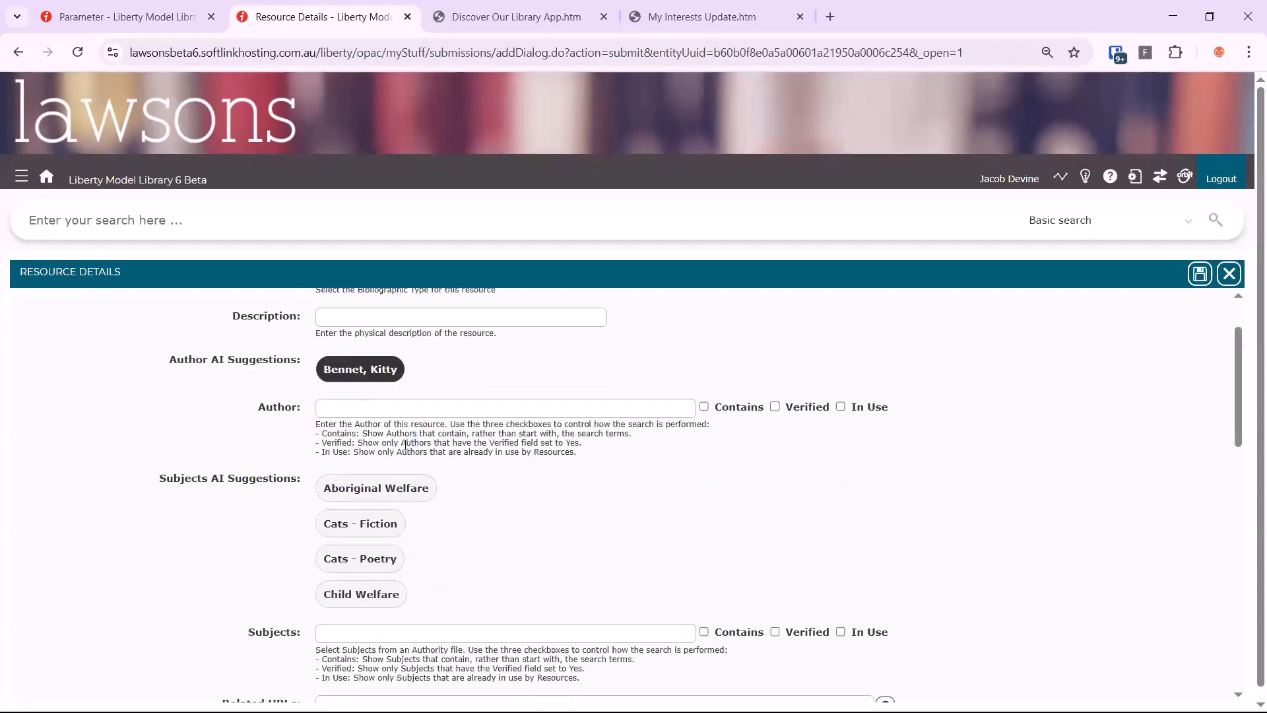
scroll(376, 481, down, 4)
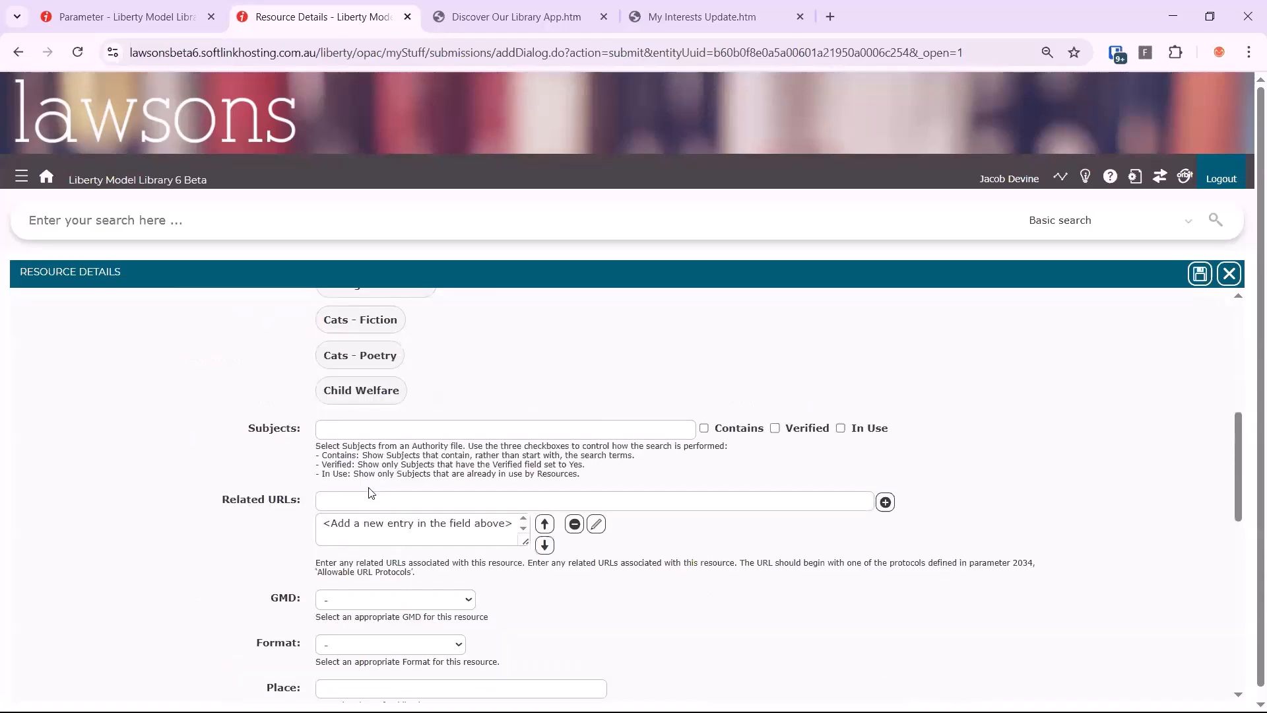
scroll(788, 500, down, 3)
scroll(827, 484, up, 8)
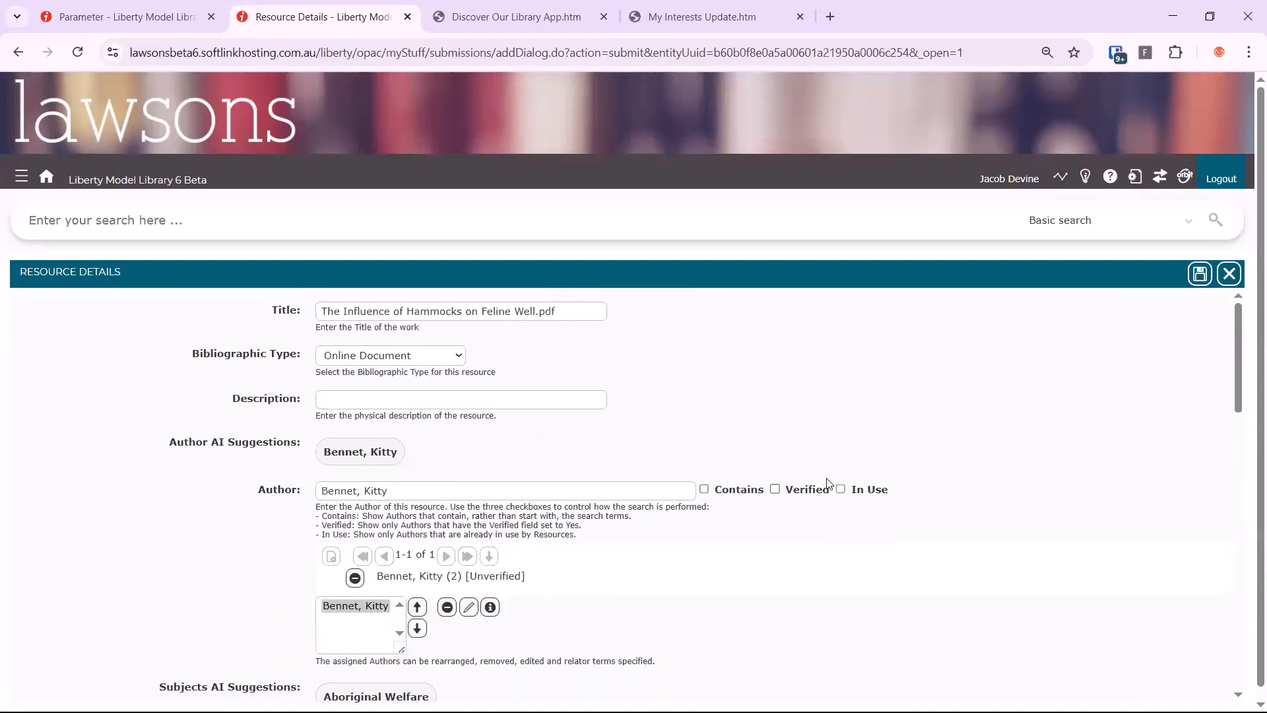
click(1199, 273)
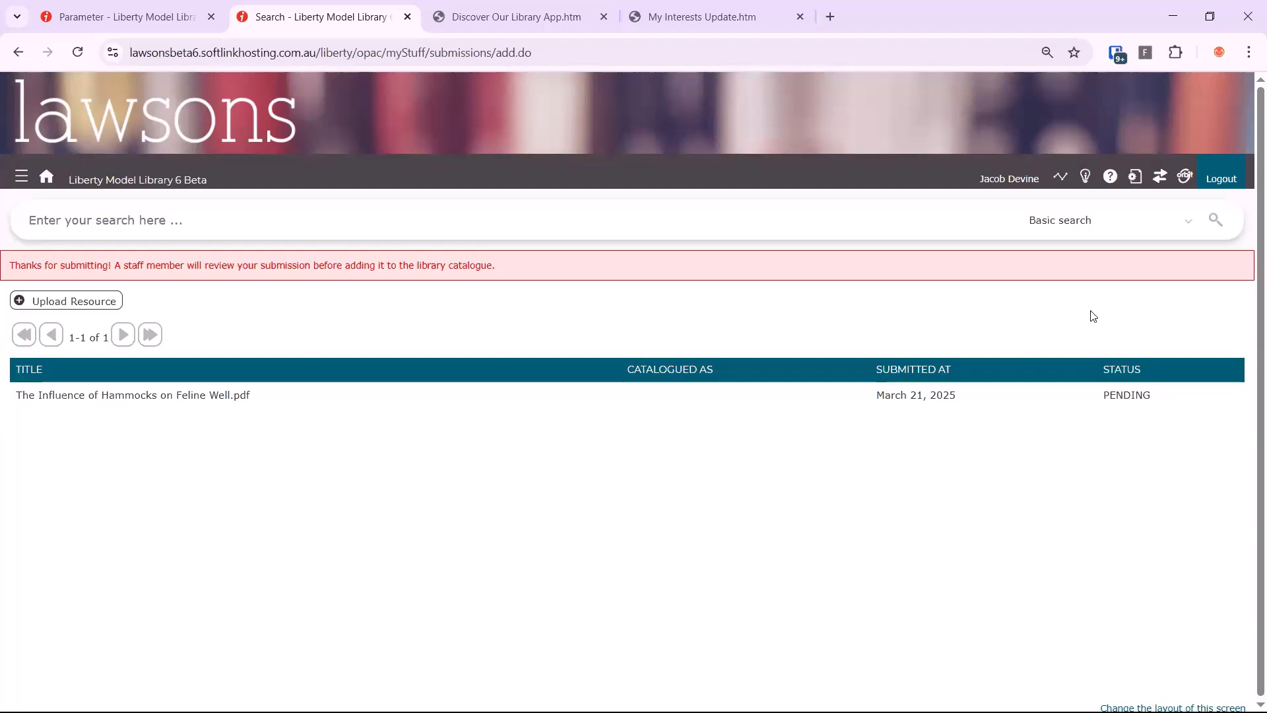
Return to the staff modules and open the submitted hammocks PDF's record from the Cataloguing Interim list
click(161, 18)
click(46, 223)
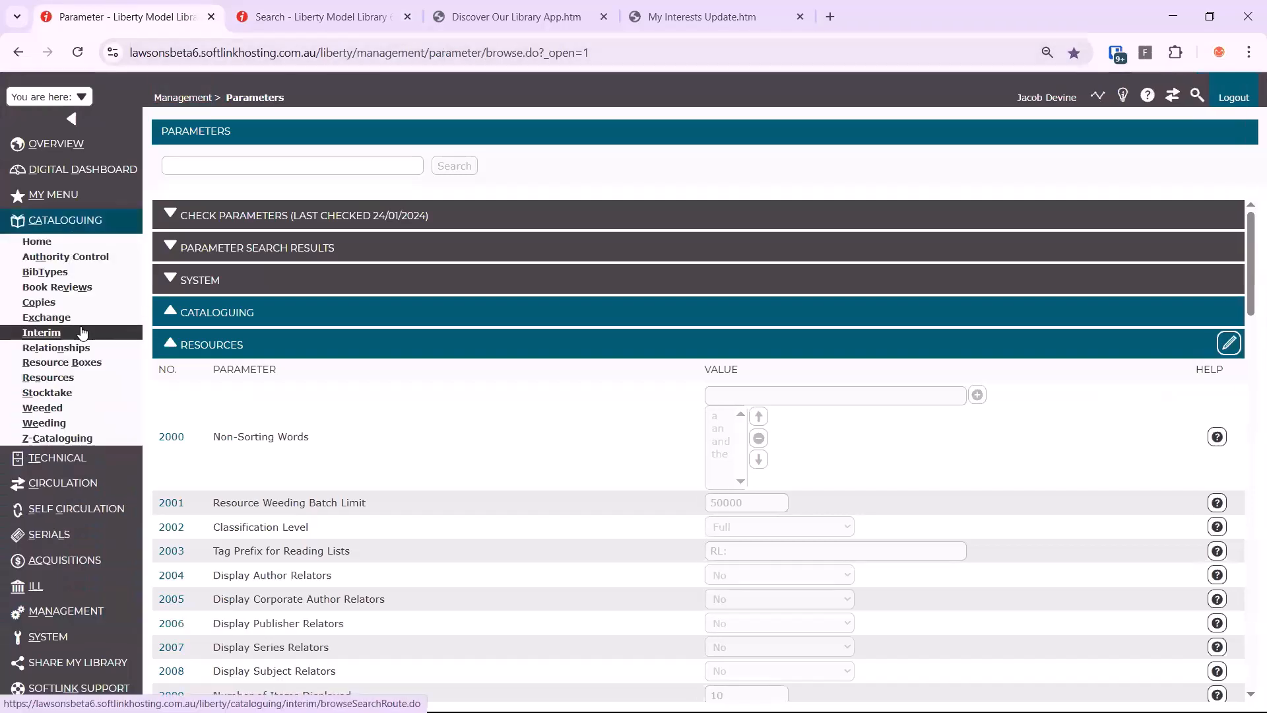
click(80, 328)
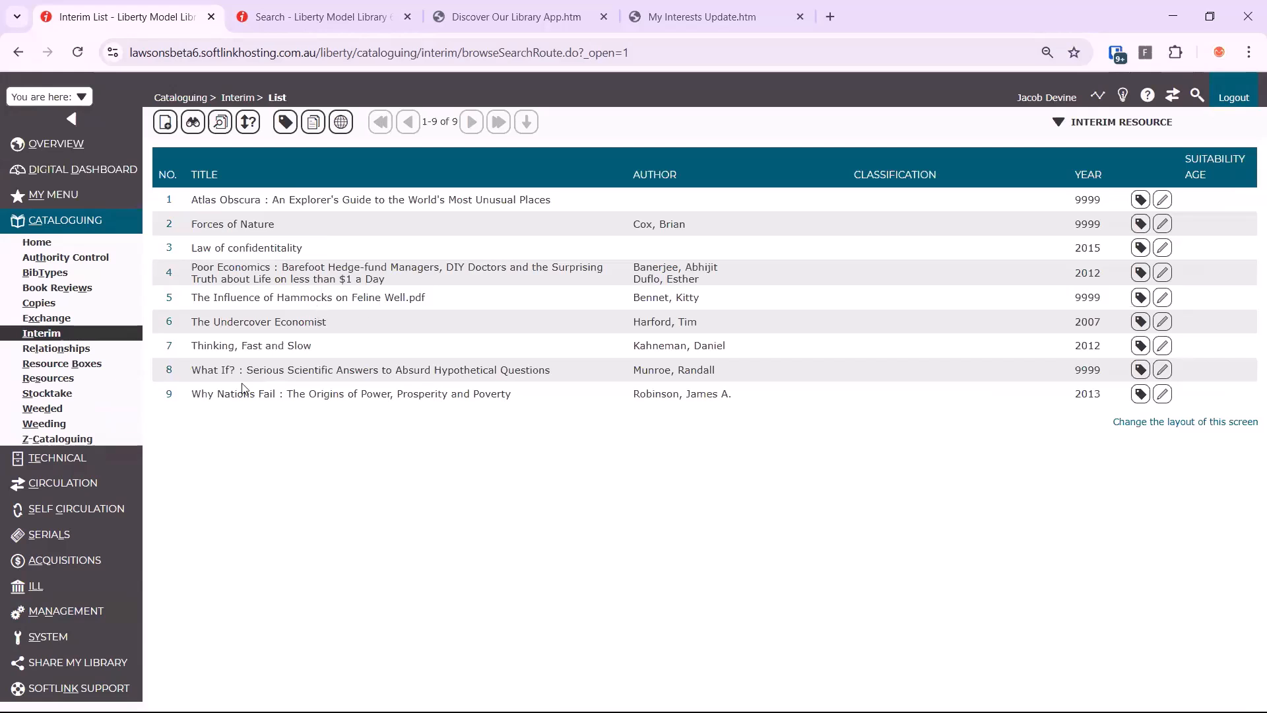
click(169, 298)
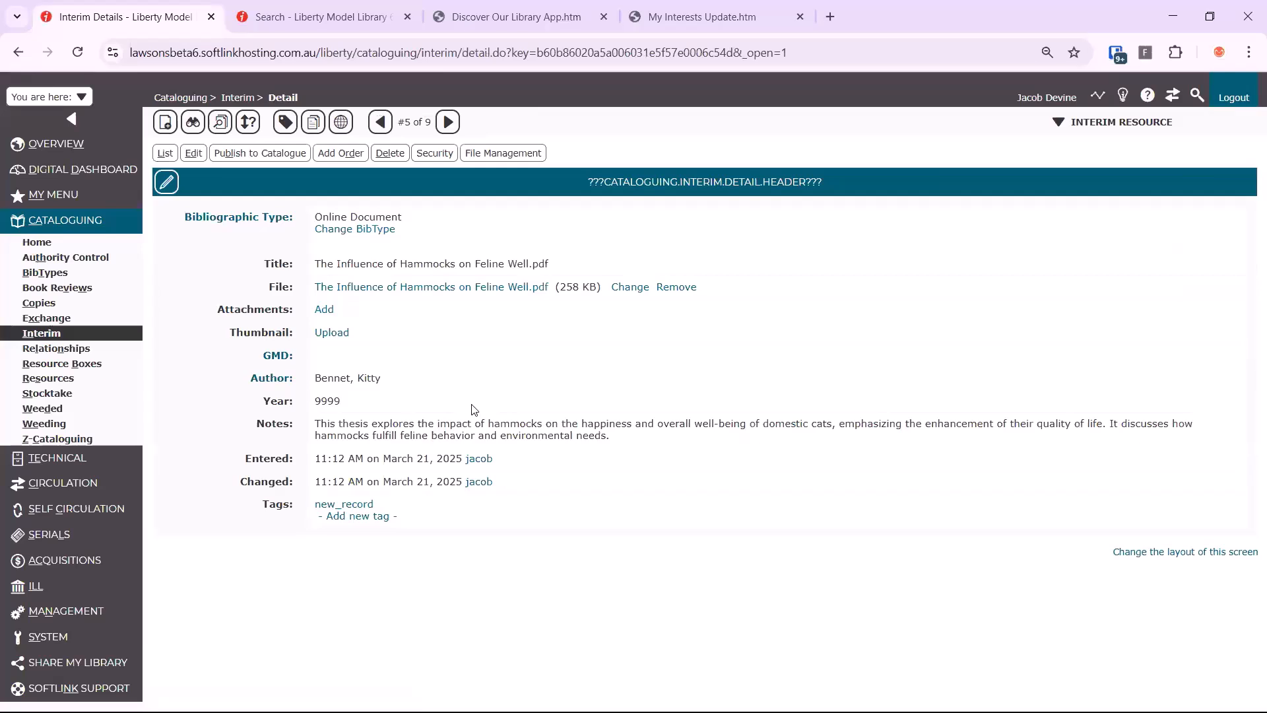
Check the interim record in its edit form, save it, and publish it to the public catalogue
click(191, 157)
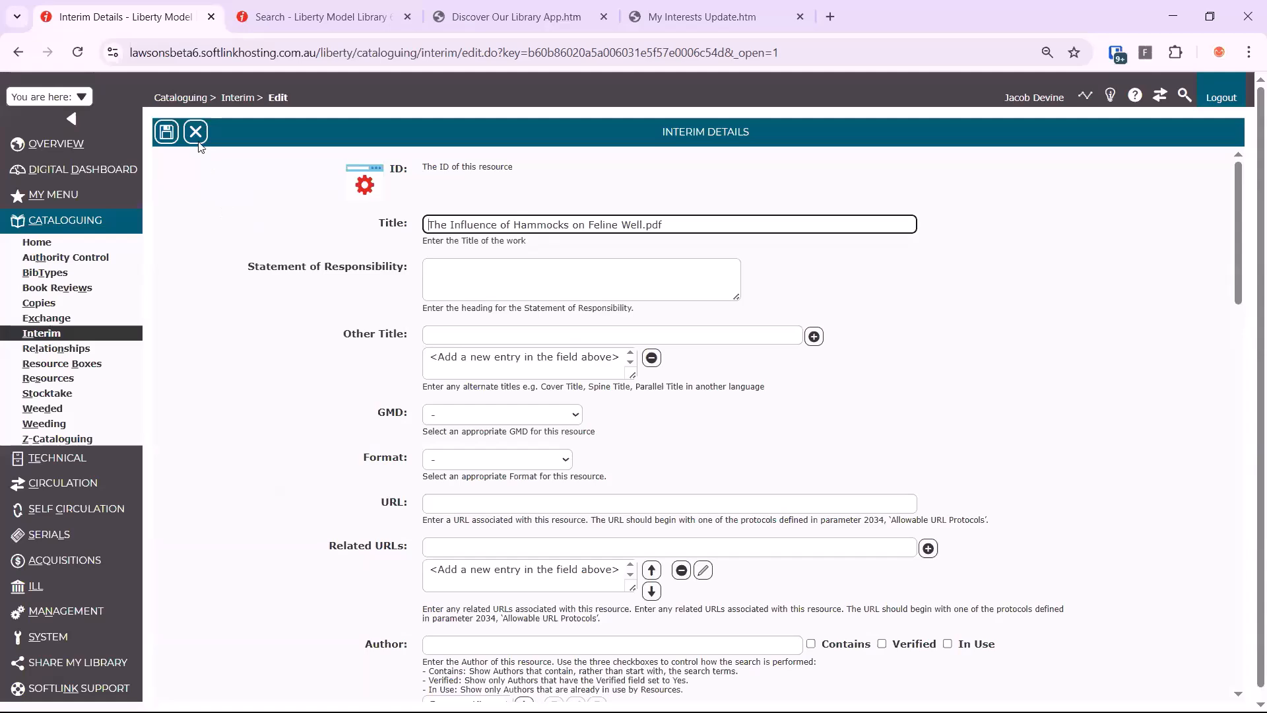
key(Return)
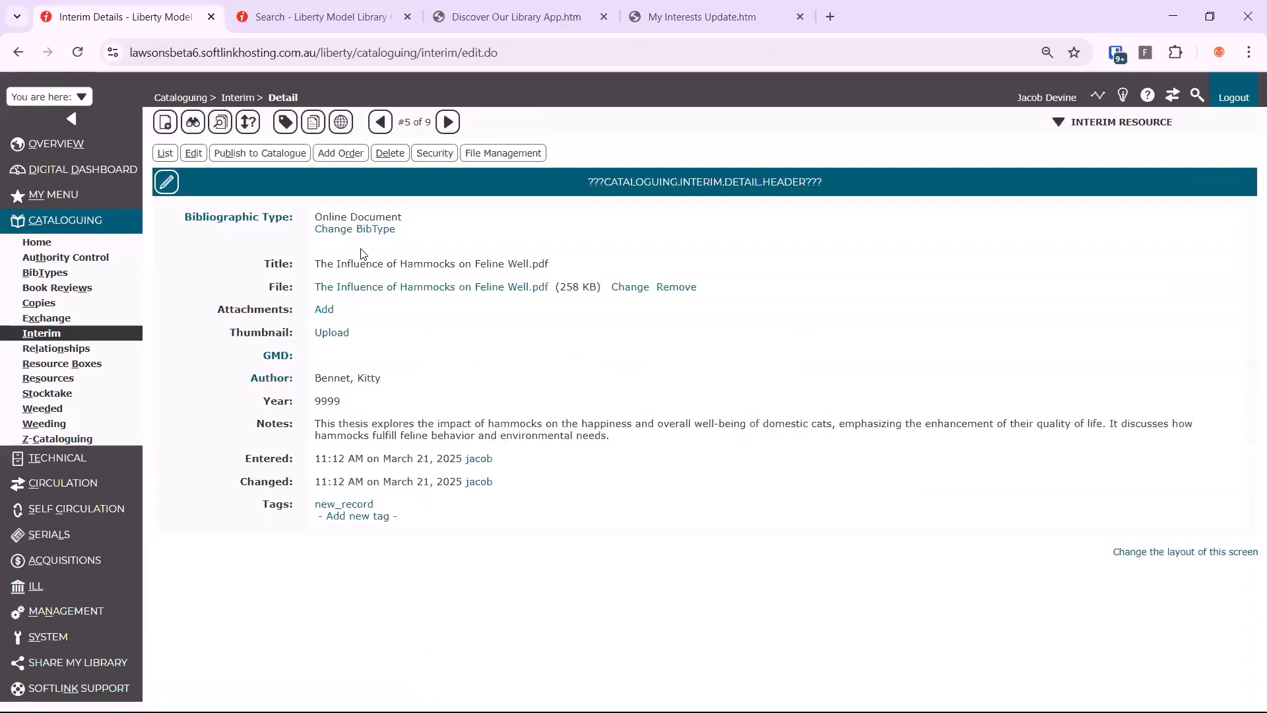
click(267, 155)
click(303, 153)
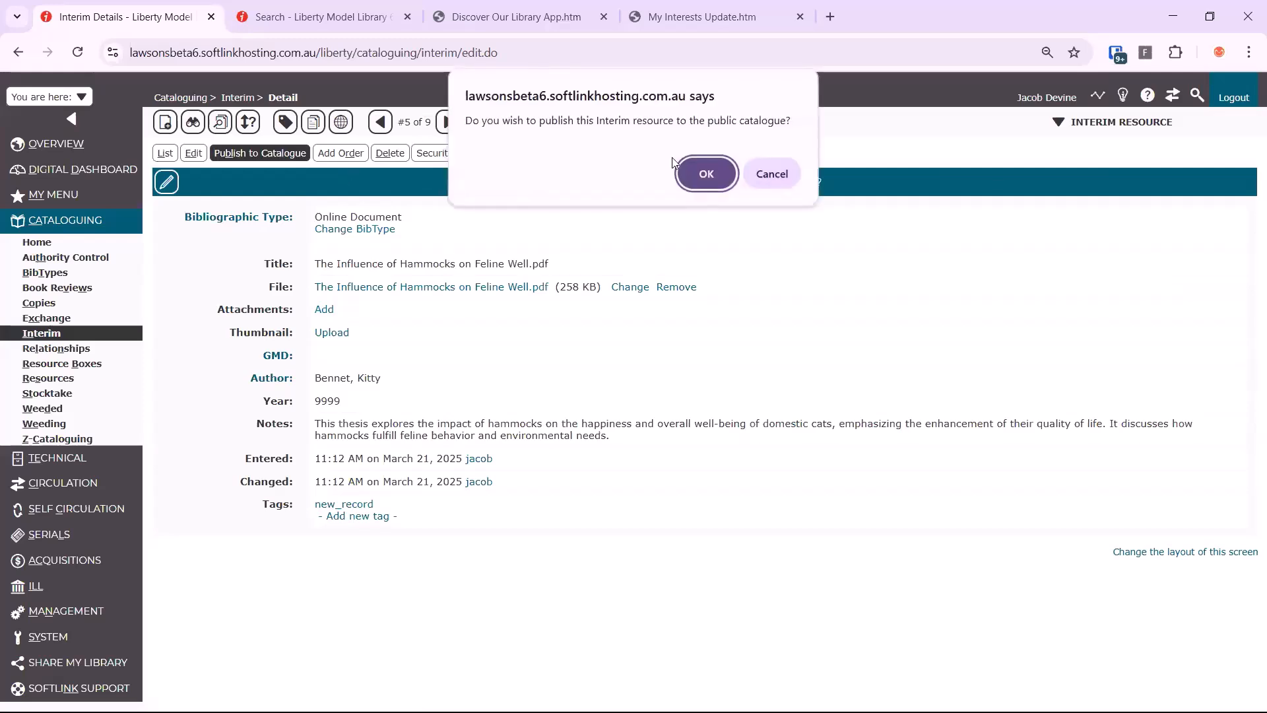
click(715, 173)
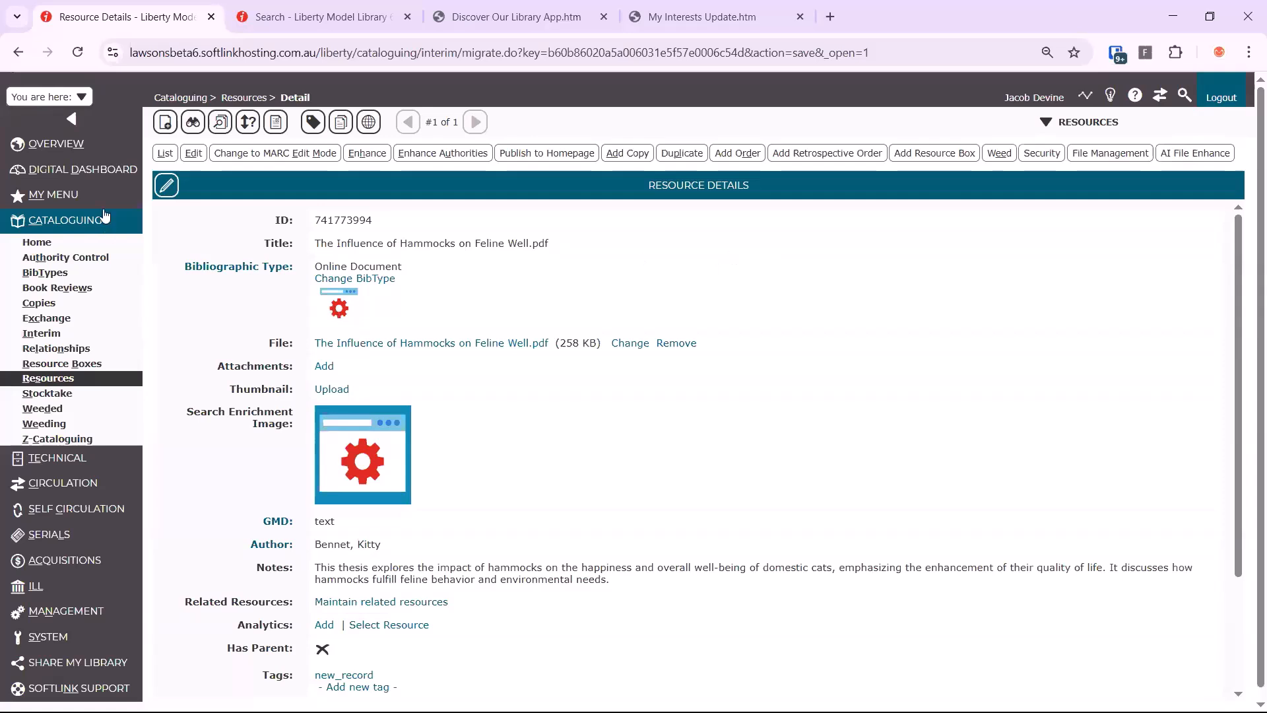
Open the Digital Collections authority list and examine the Industrial Revolution Artefacts collection's image and permalink options
click(109, 257)
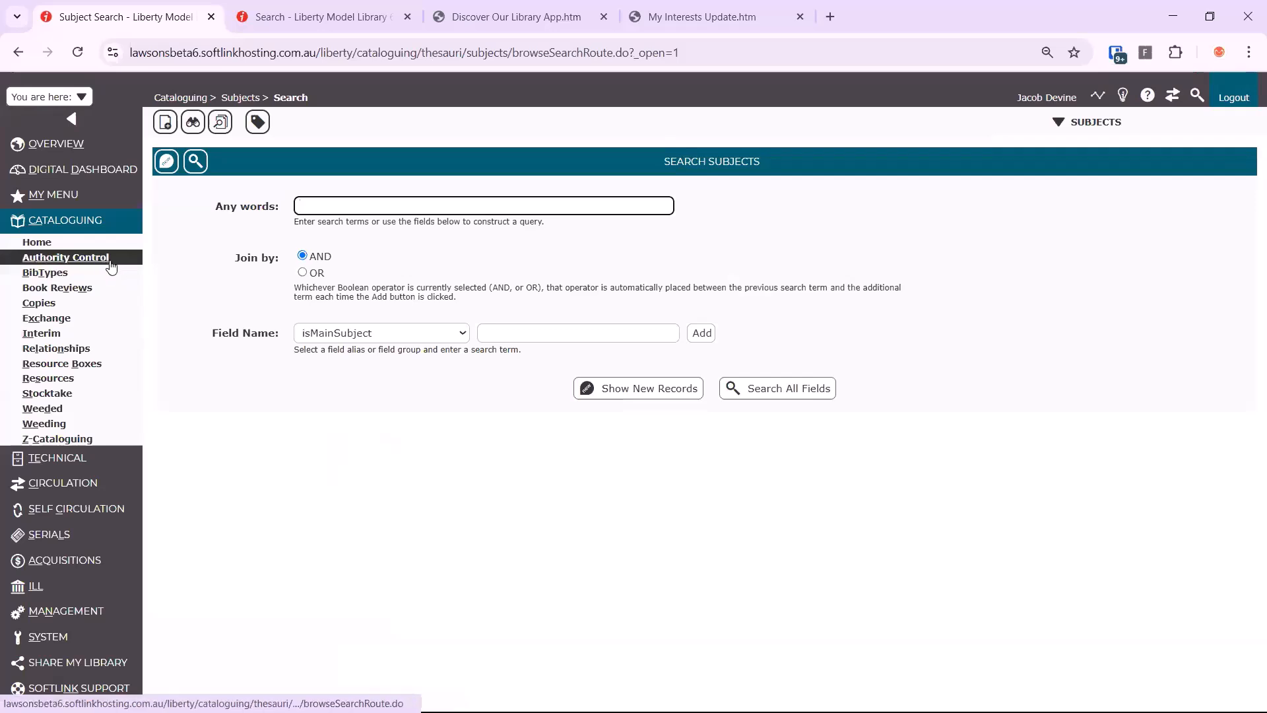
click(1102, 130)
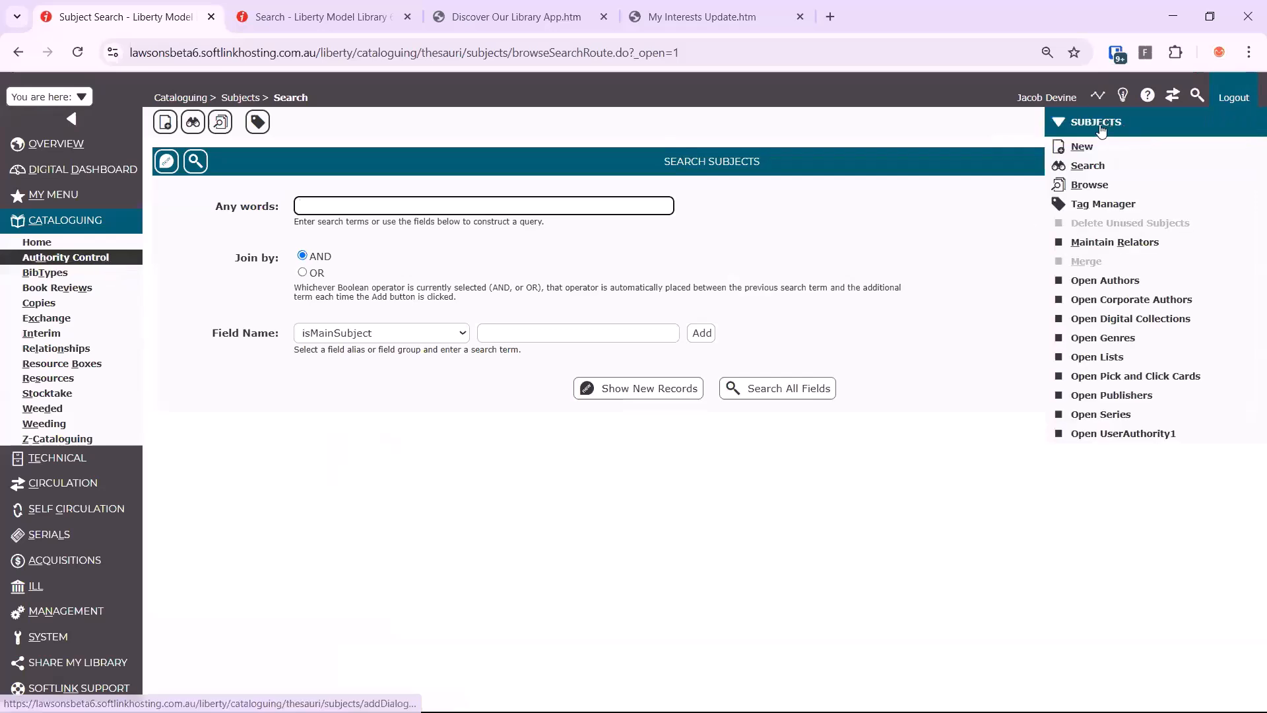
click(1137, 321)
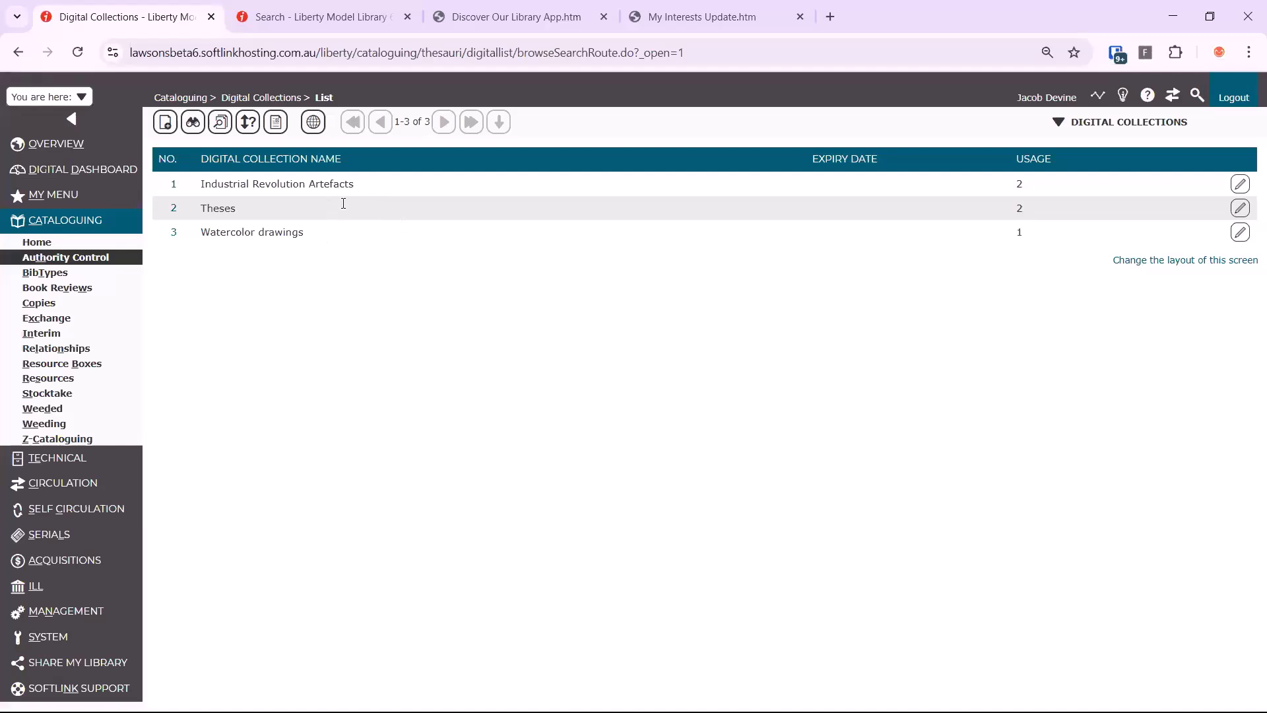
click(173, 191)
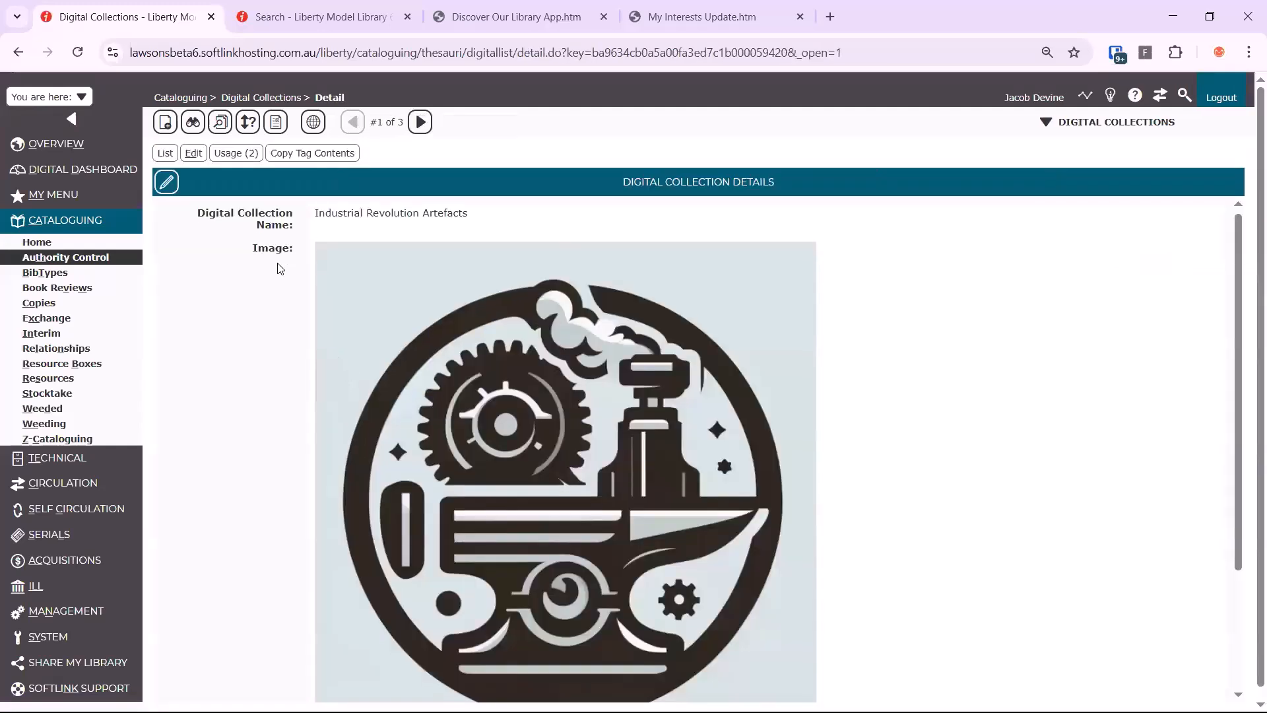
scroll(312, 489, down, 3)
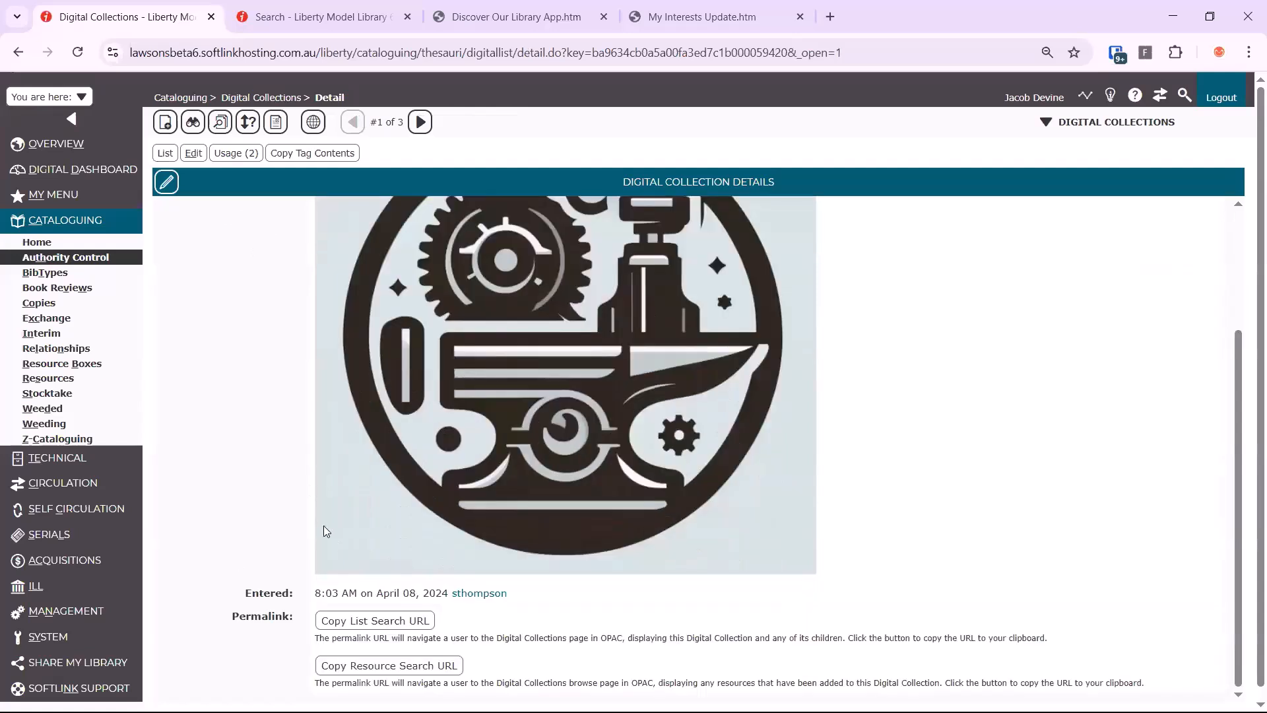
scroll(304, 451, up, 3)
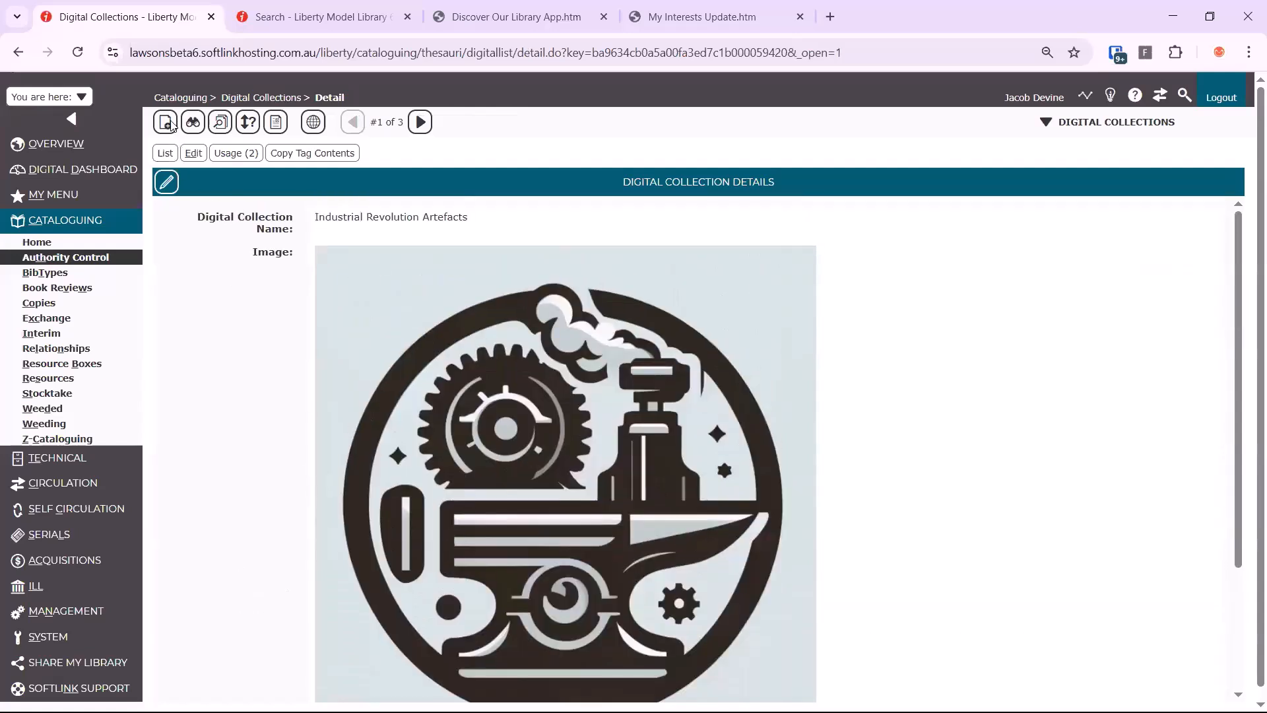
Add a new digital collection named Digital Theses to the Digital Collections authority list
click(166, 123)
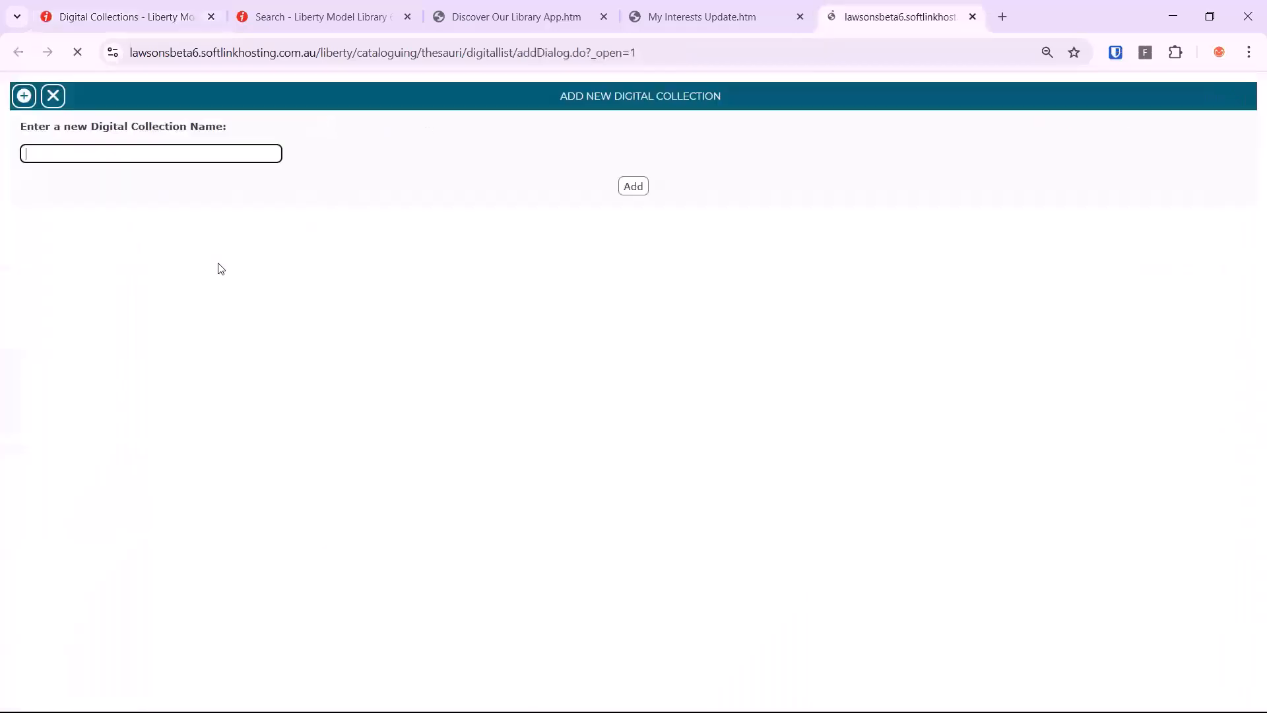
key(Return)
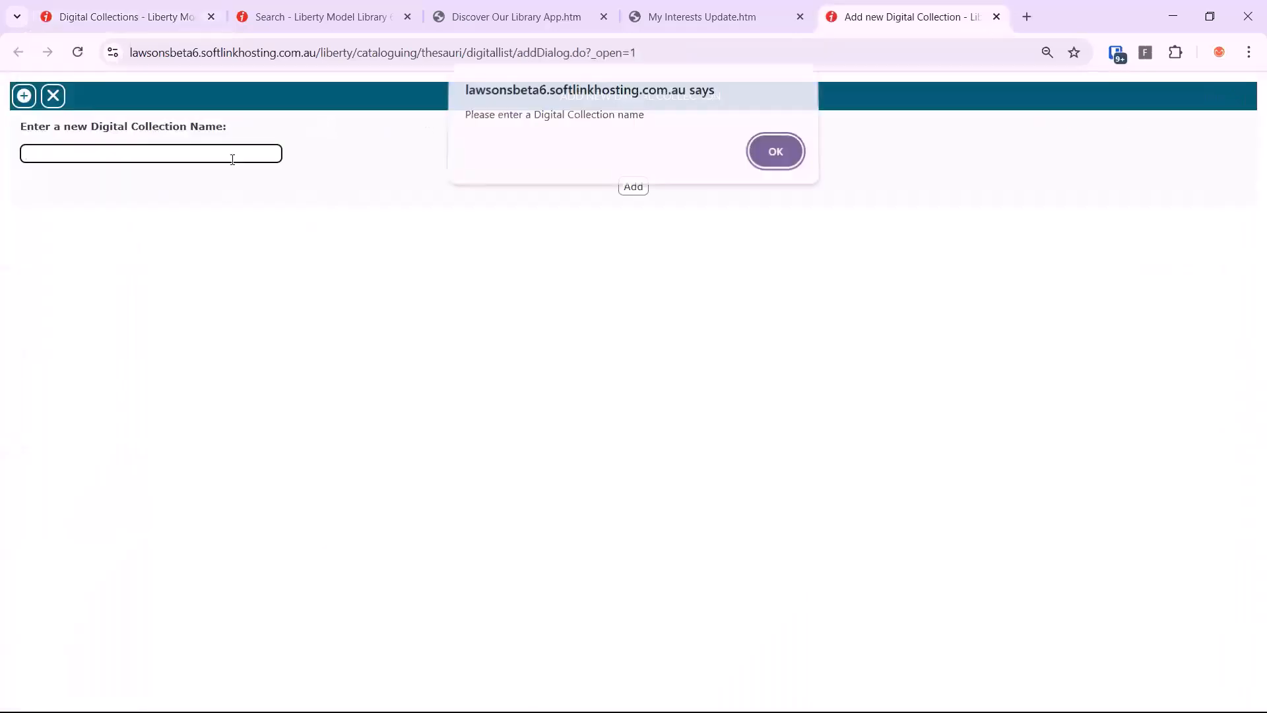
click(794, 158)
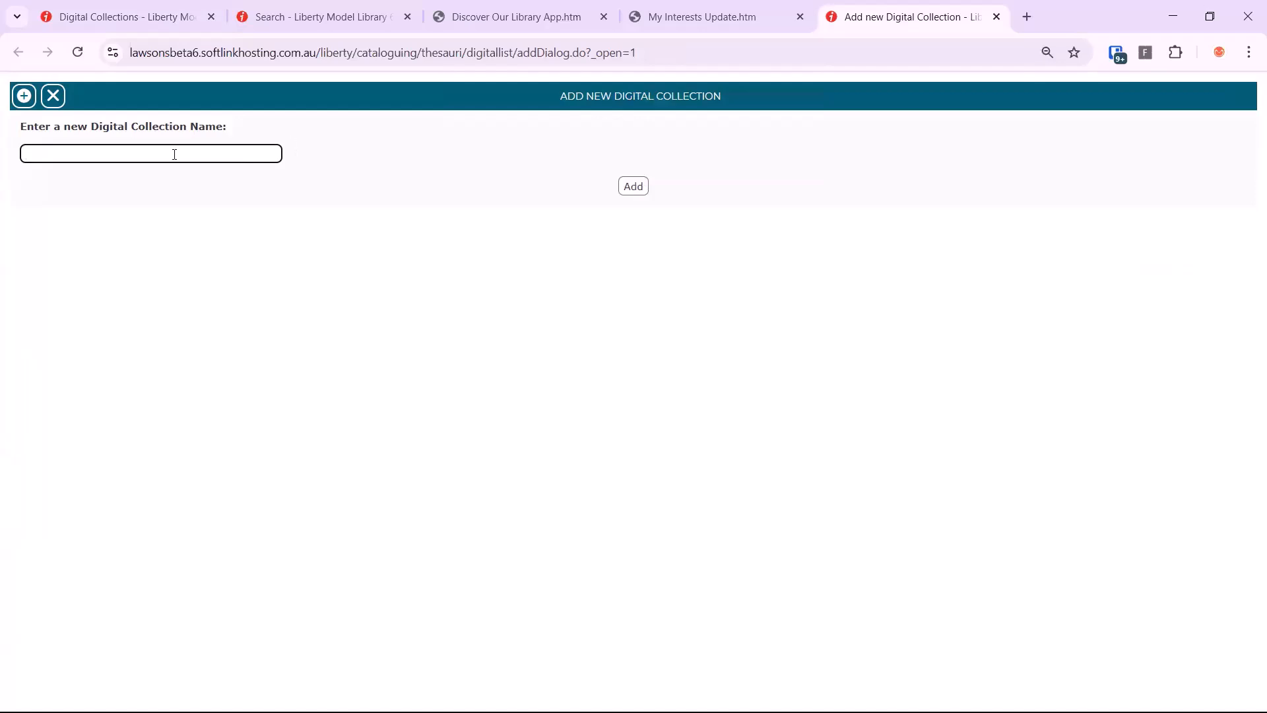
text(Digital Theses)
click(635, 188)
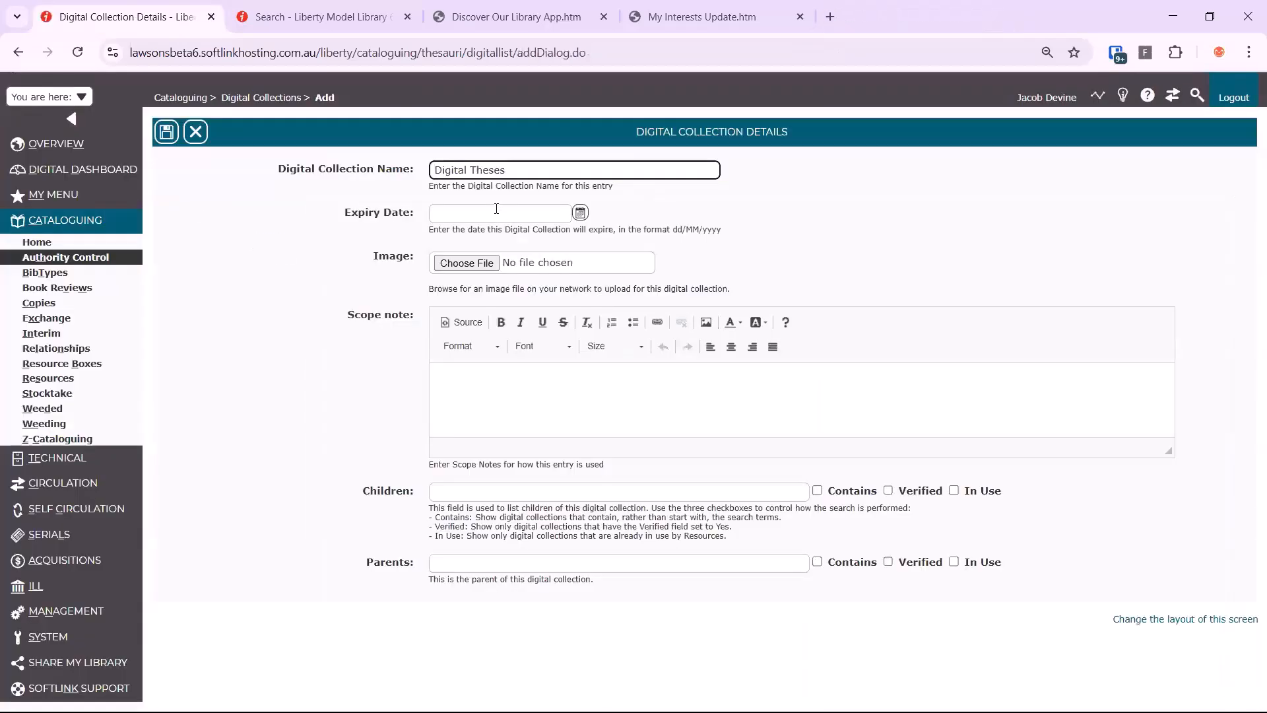
Assign Theses as the parent of the Digital Theses collection, leave its expiry date blank, and save the record
click(497, 210)
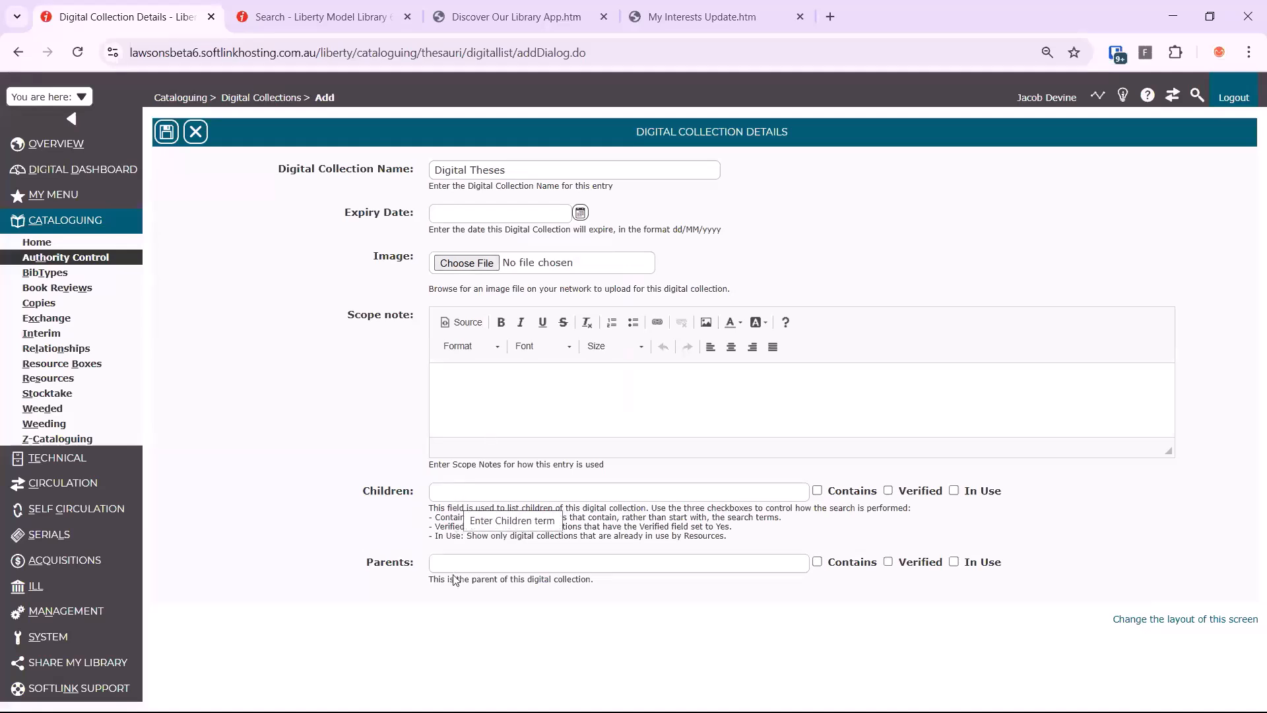
click(472, 568)
text(Thes)
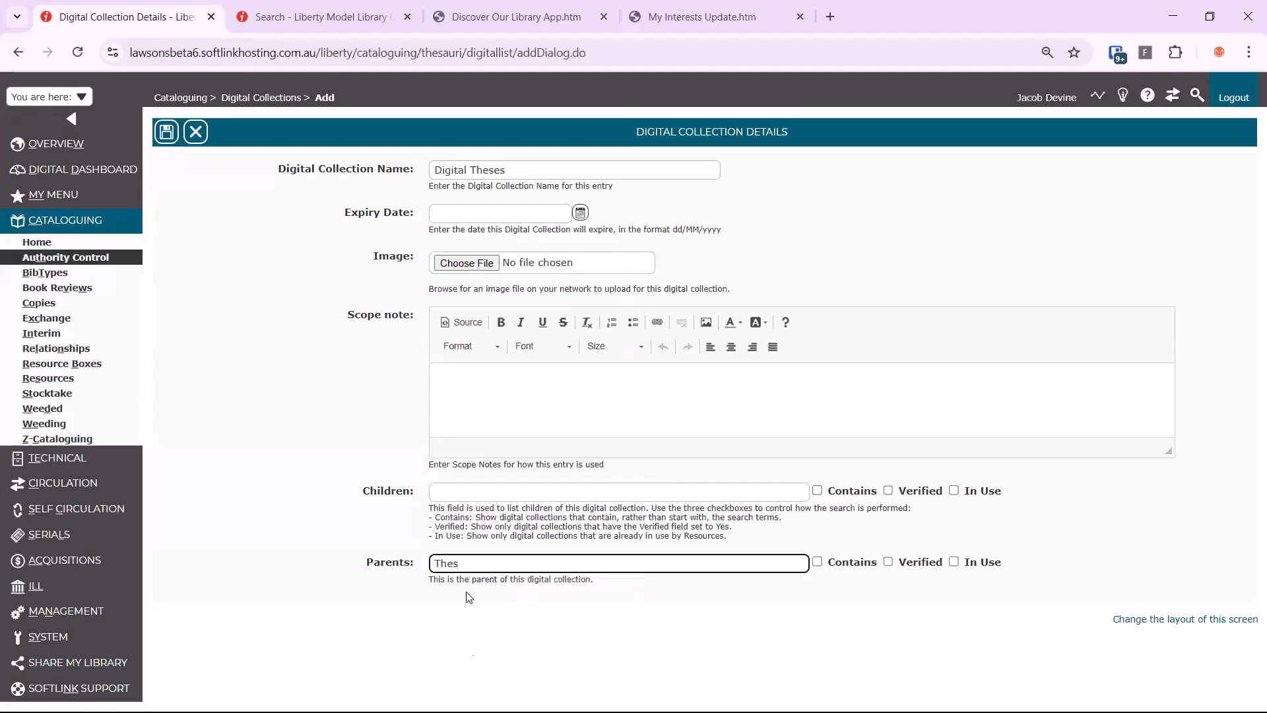
click(465, 622)
click(166, 140)
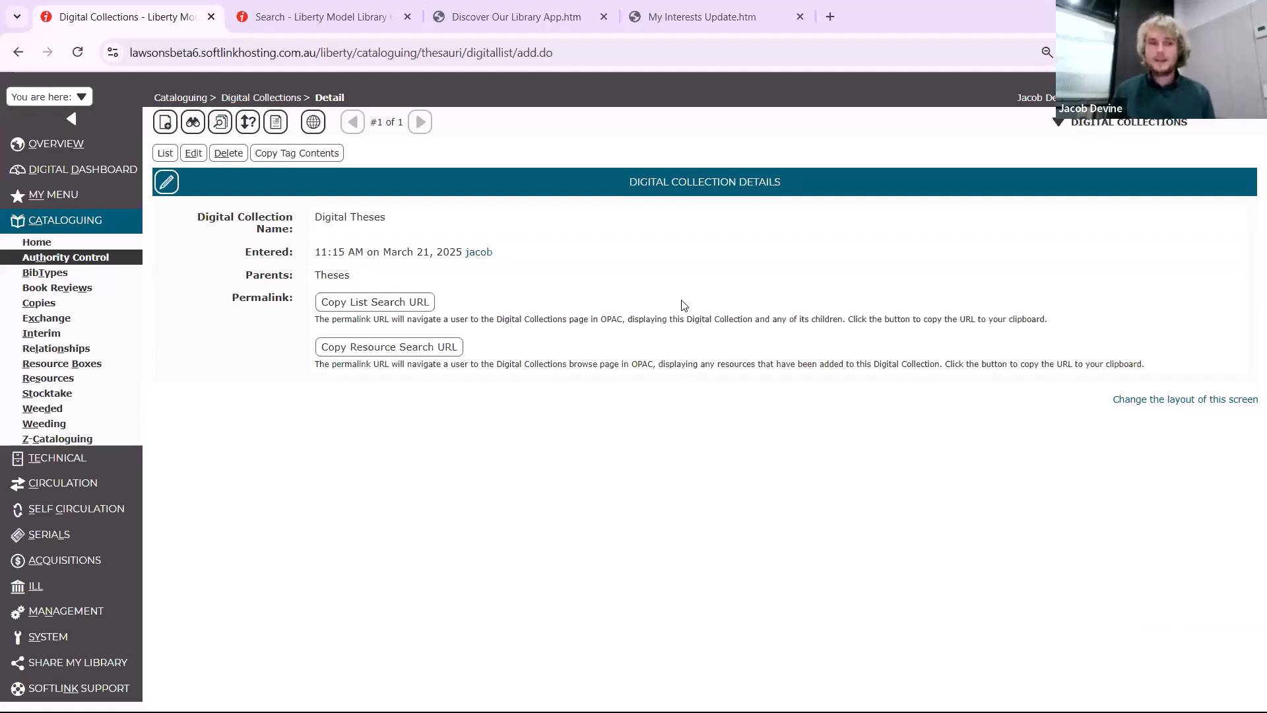
Search the Cataloguing resources for all items with the bibliographic type Online Document
click(56, 384)
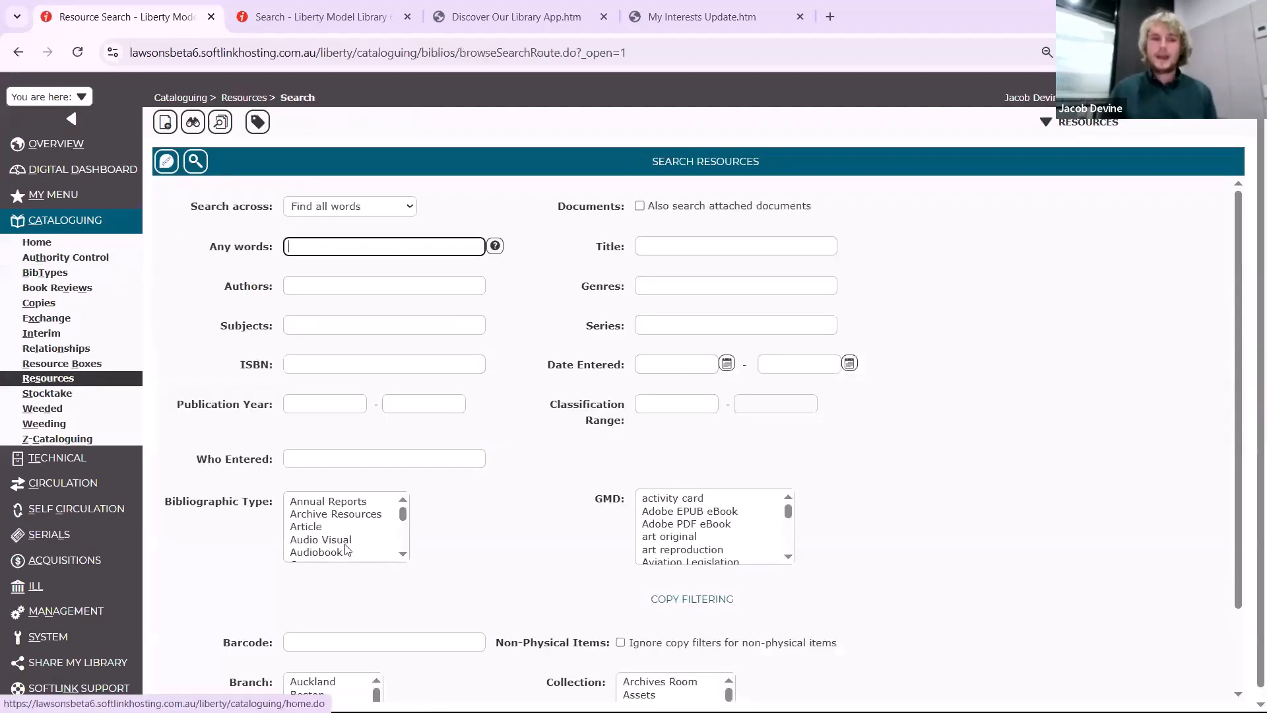
click(345, 544)
key(o)
key(Down)
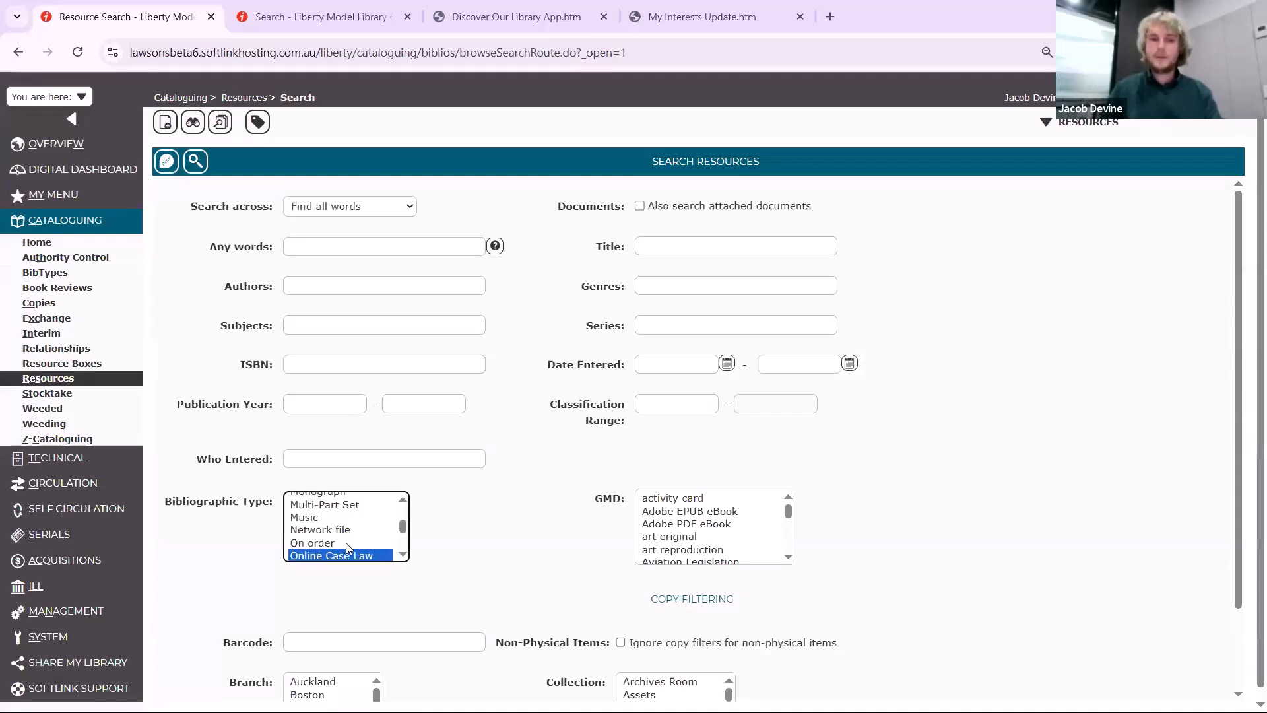
key(Down)
key(Down)
key(Up)
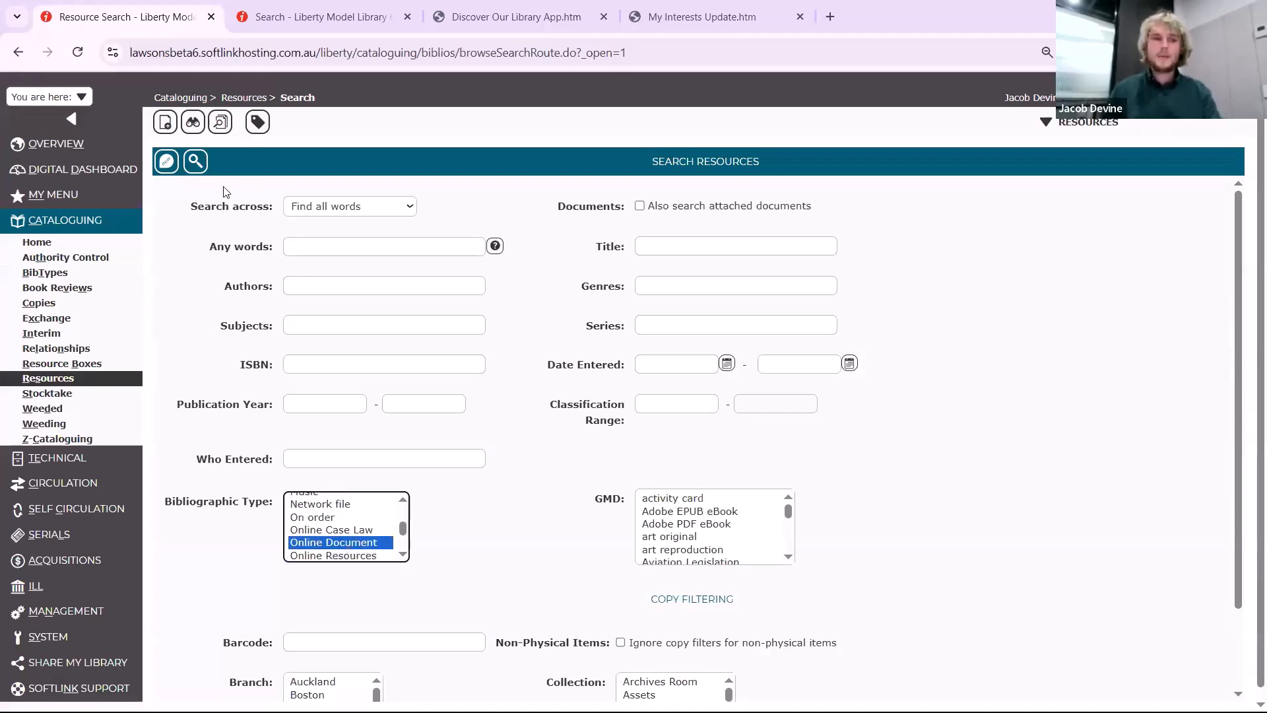
click(204, 164)
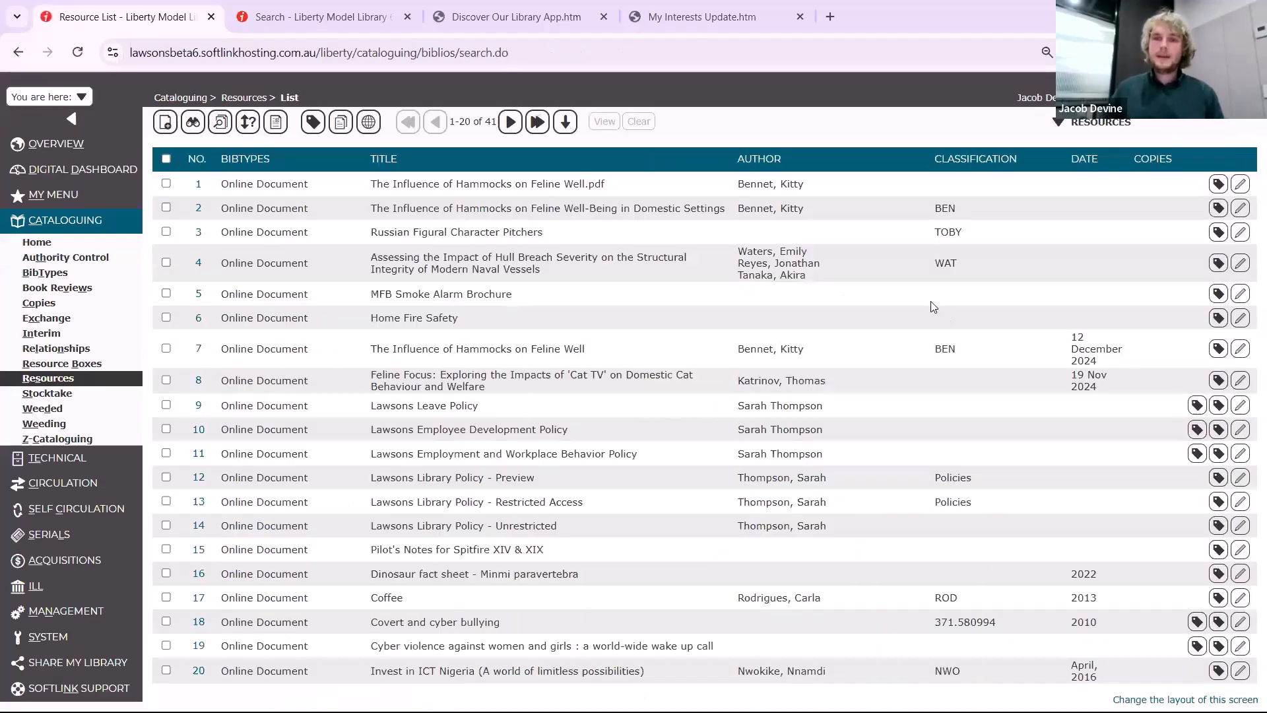
Open Manage Authorities for the Online Document search results and choose Digital Collection as the authority list
click(1083, 128)
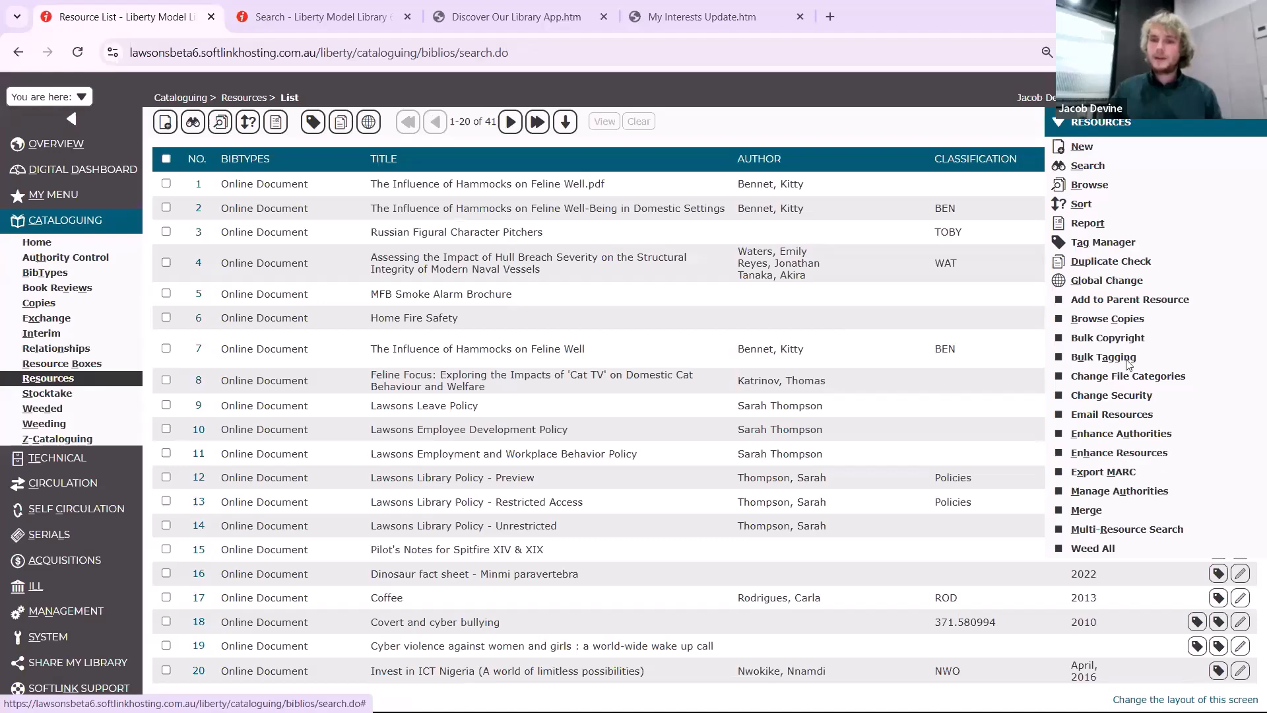
click(1148, 496)
click(462, 212)
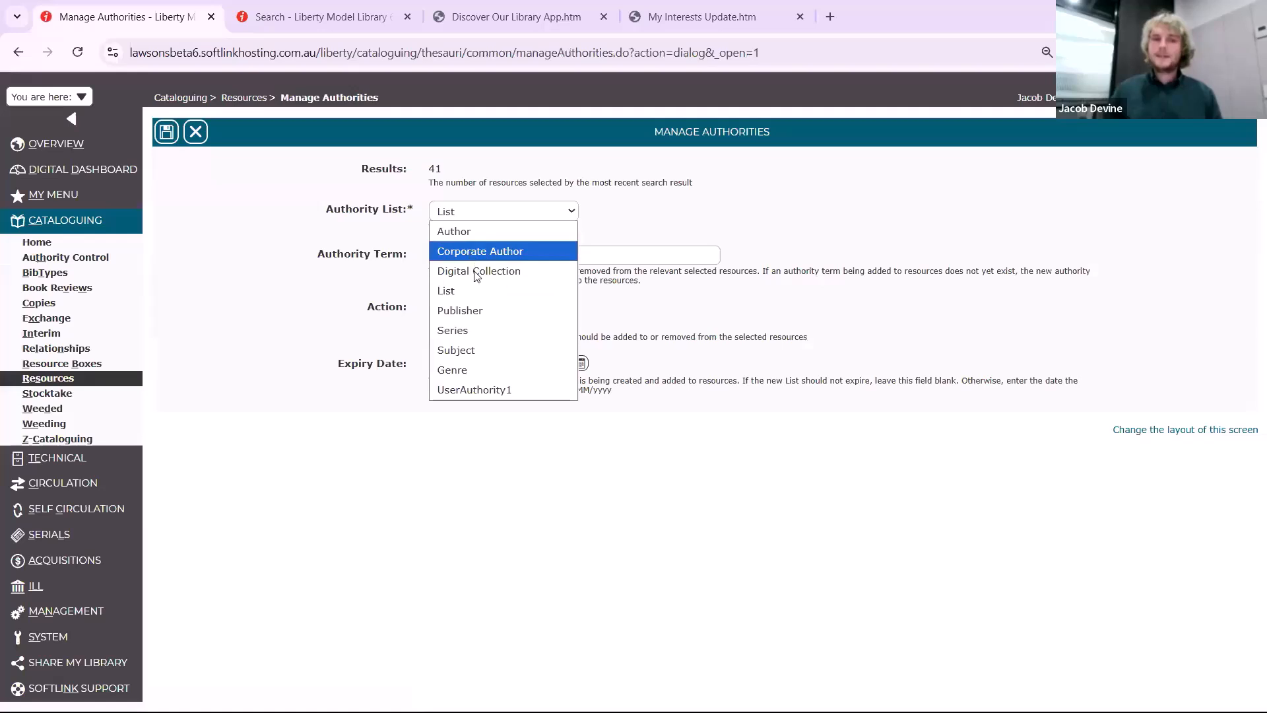
click(475, 272)
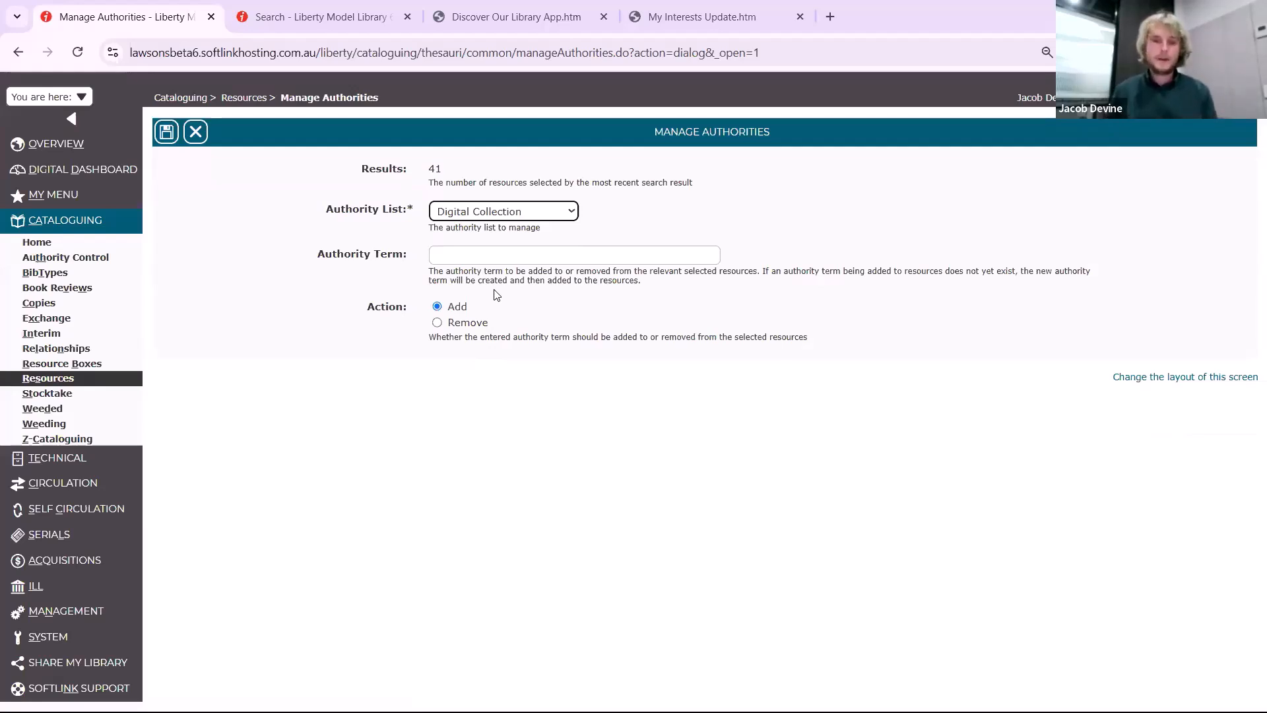
click(472, 211)
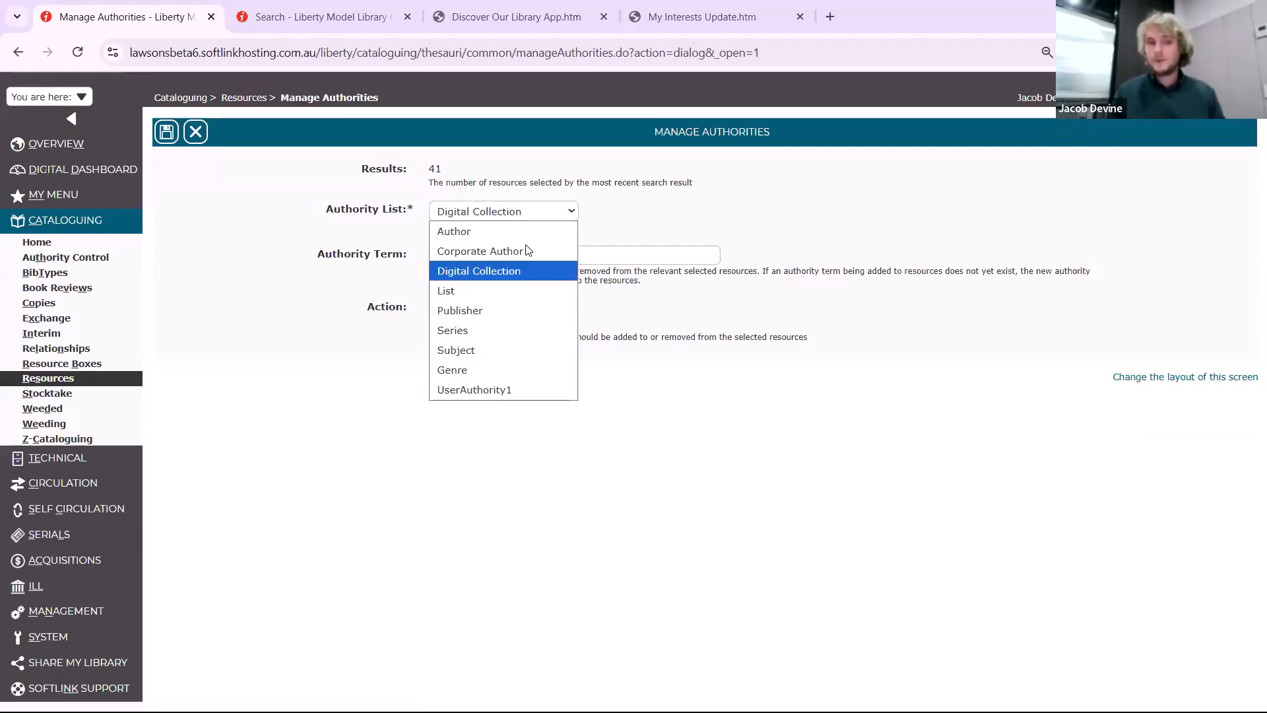
key(Up)
key(Up)
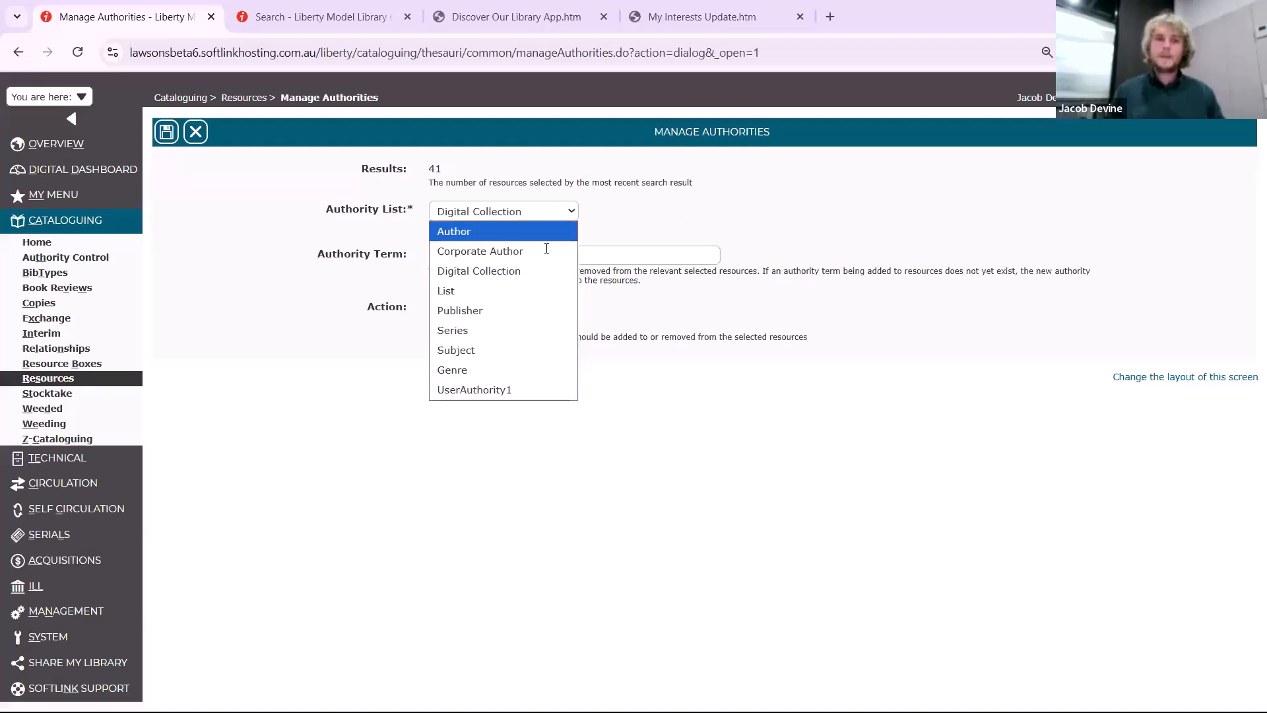
key(Escape)
Add the authority term Digital Theses to all the found resources and save the bulk change
click(501, 246)
text(Digtit)
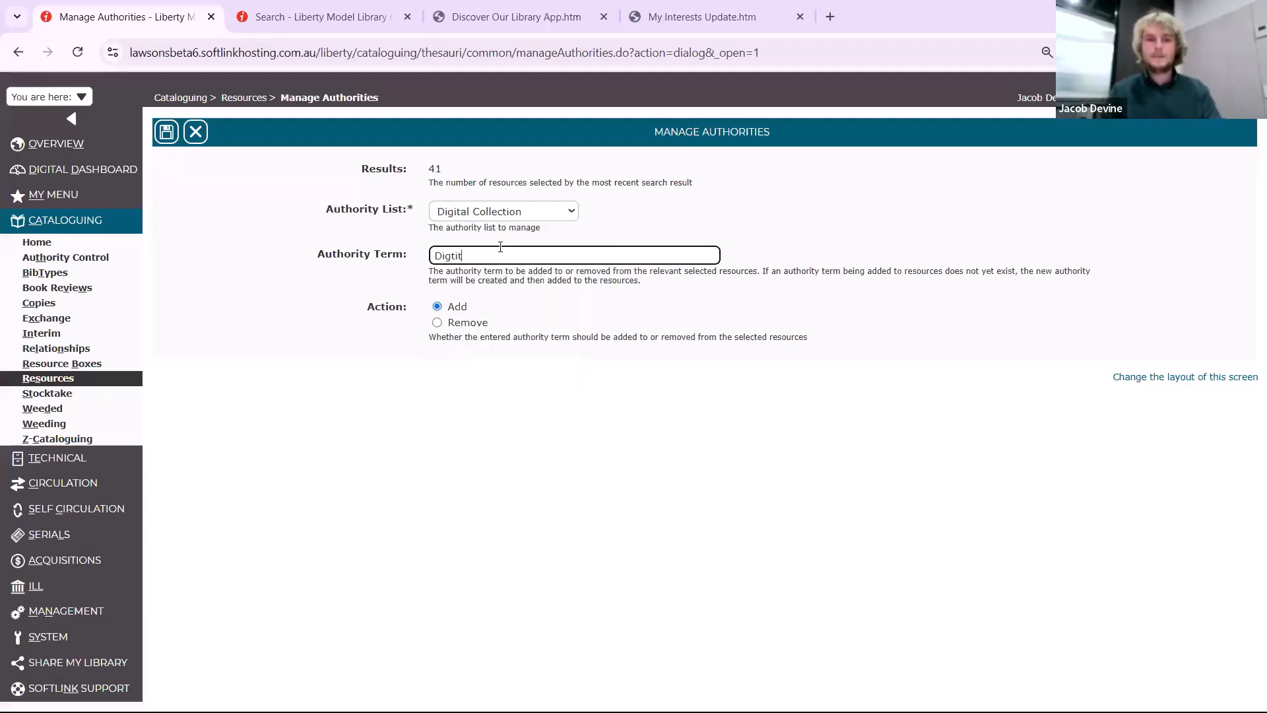
key(BackSpace)
text(ital Th)
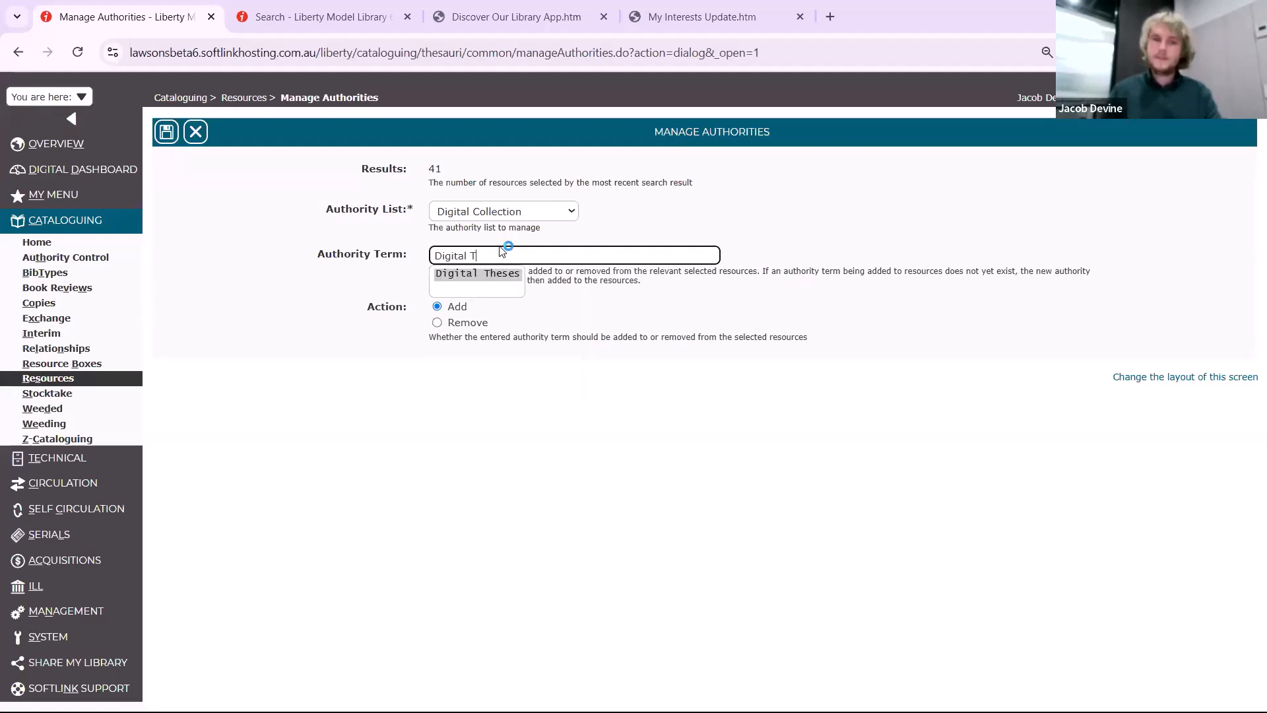
click(489, 273)
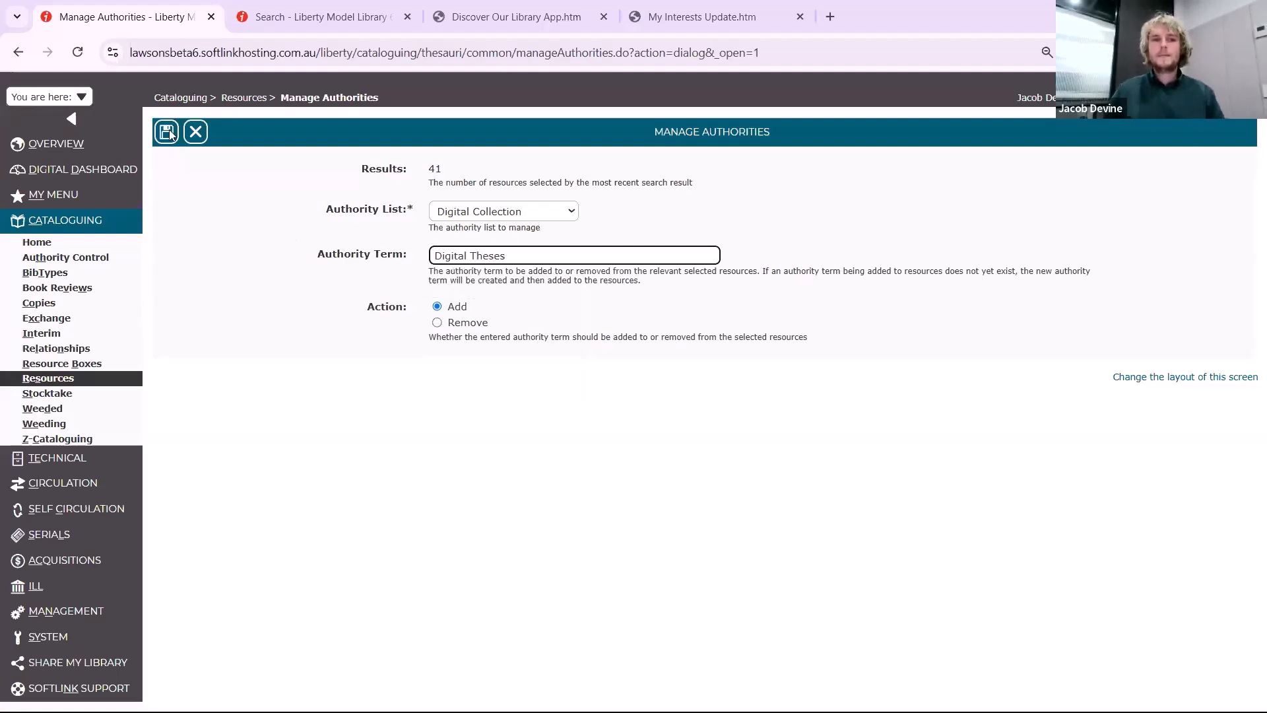
key(Return)
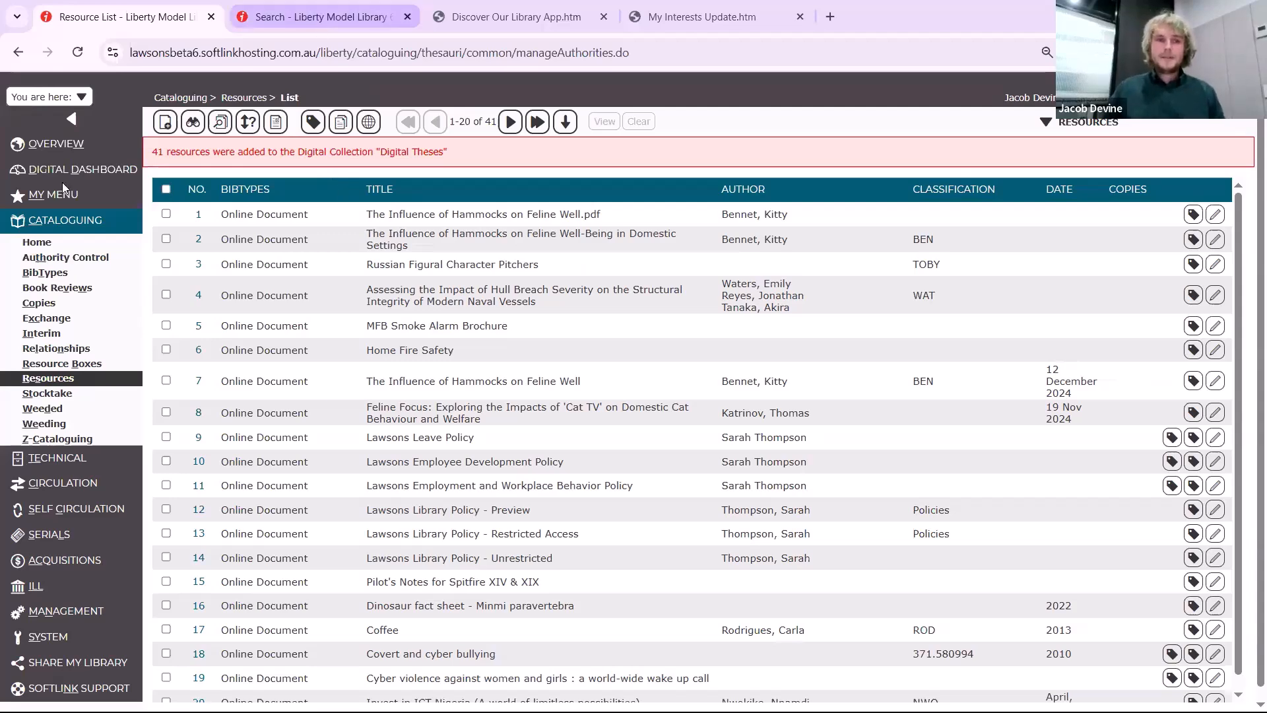
In the public catalogue, use Digital Collections Search to expand Theses and view the resources in Digital Theses
click(321, 17)
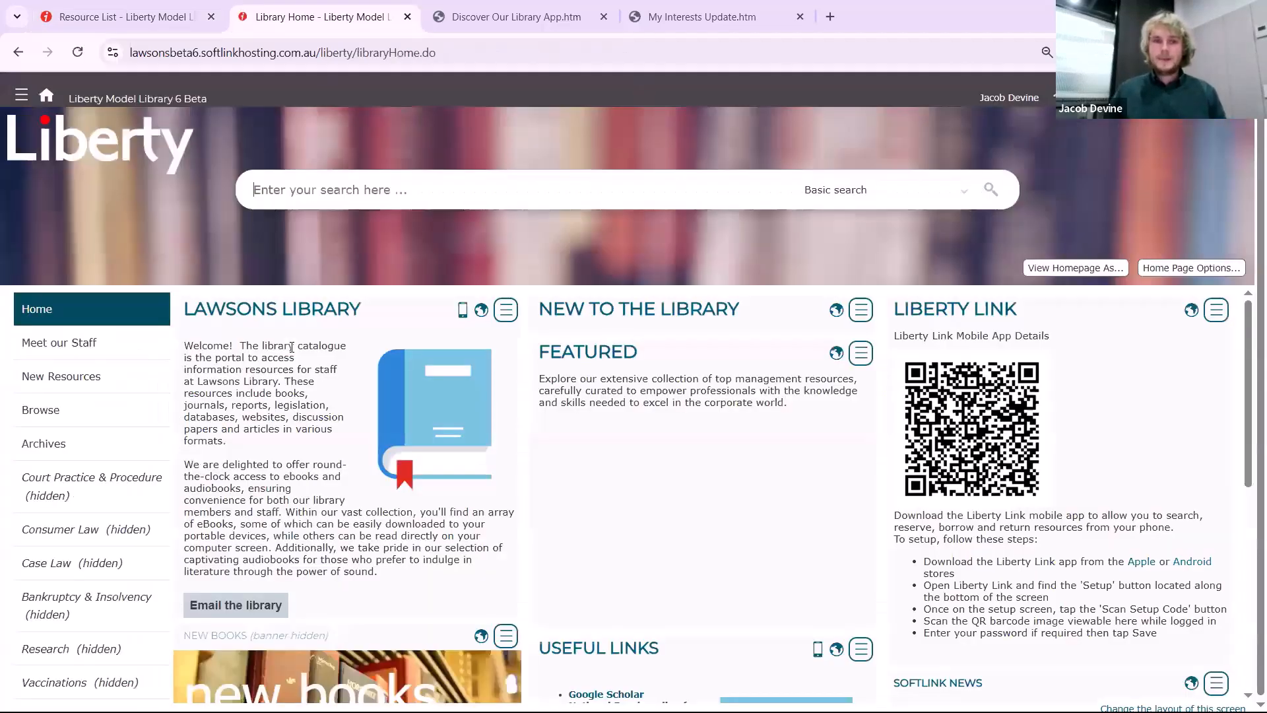
click(853, 193)
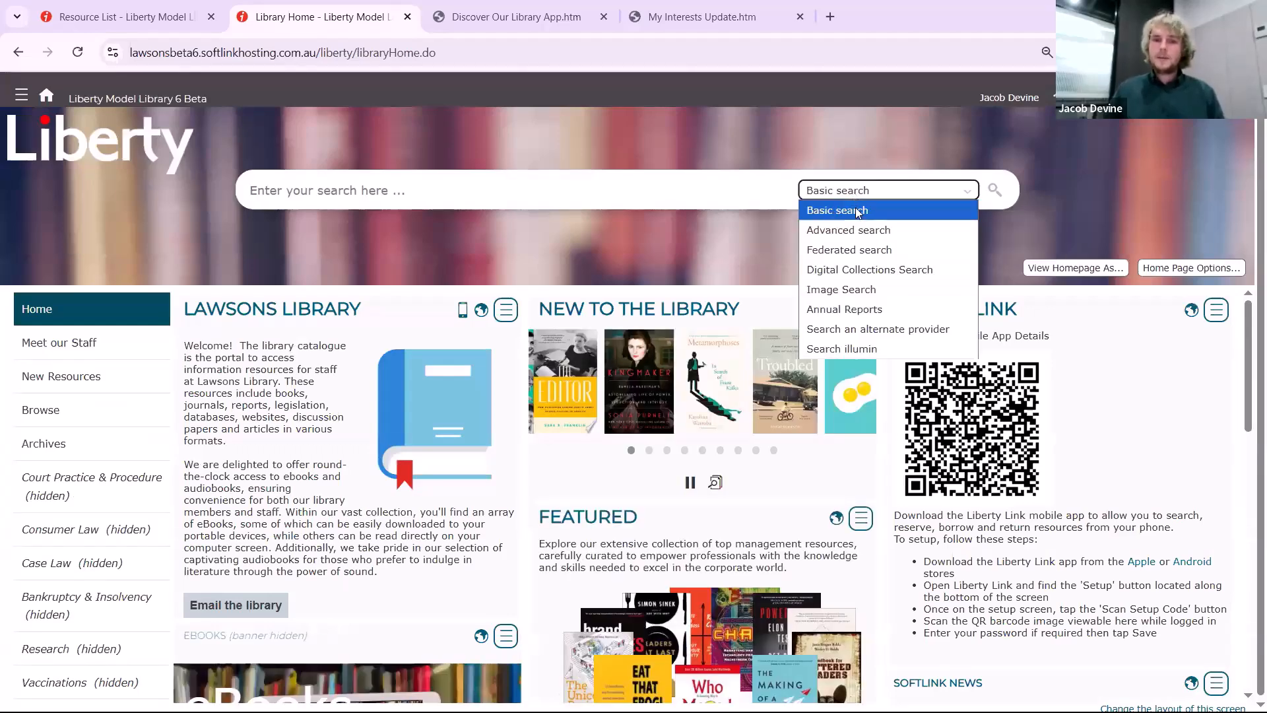
click(888, 277)
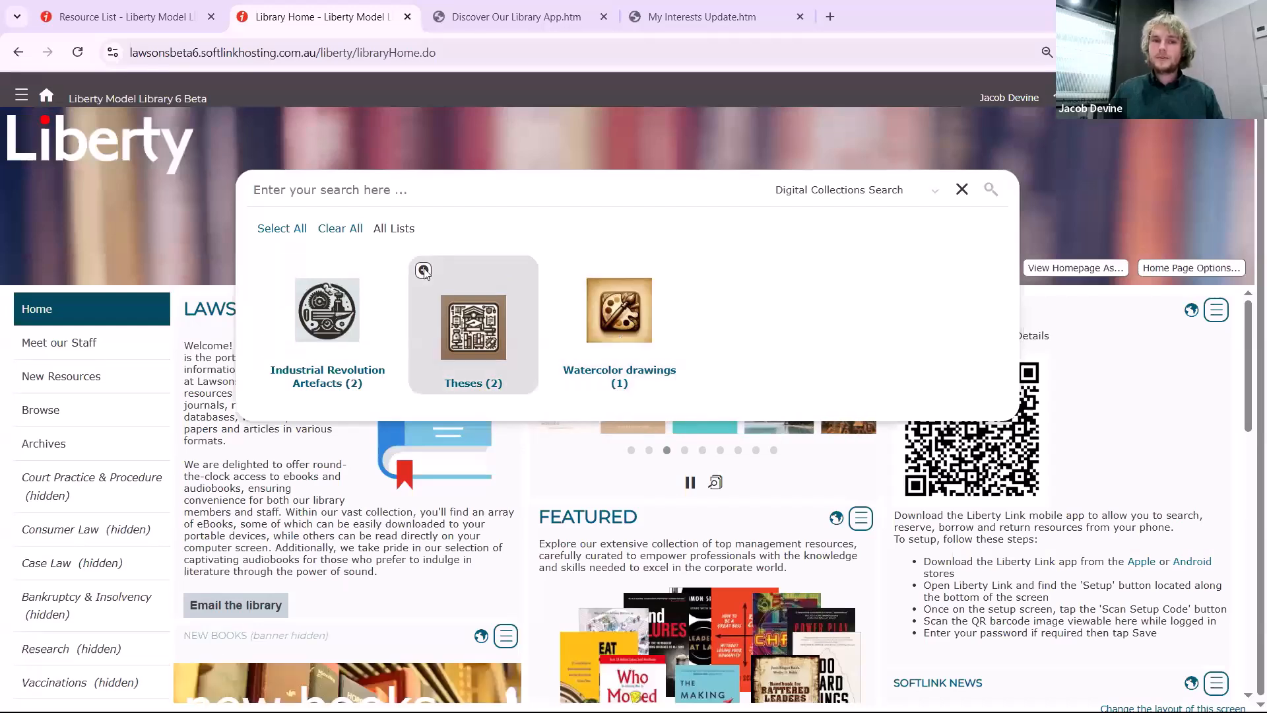
click(444, 291)
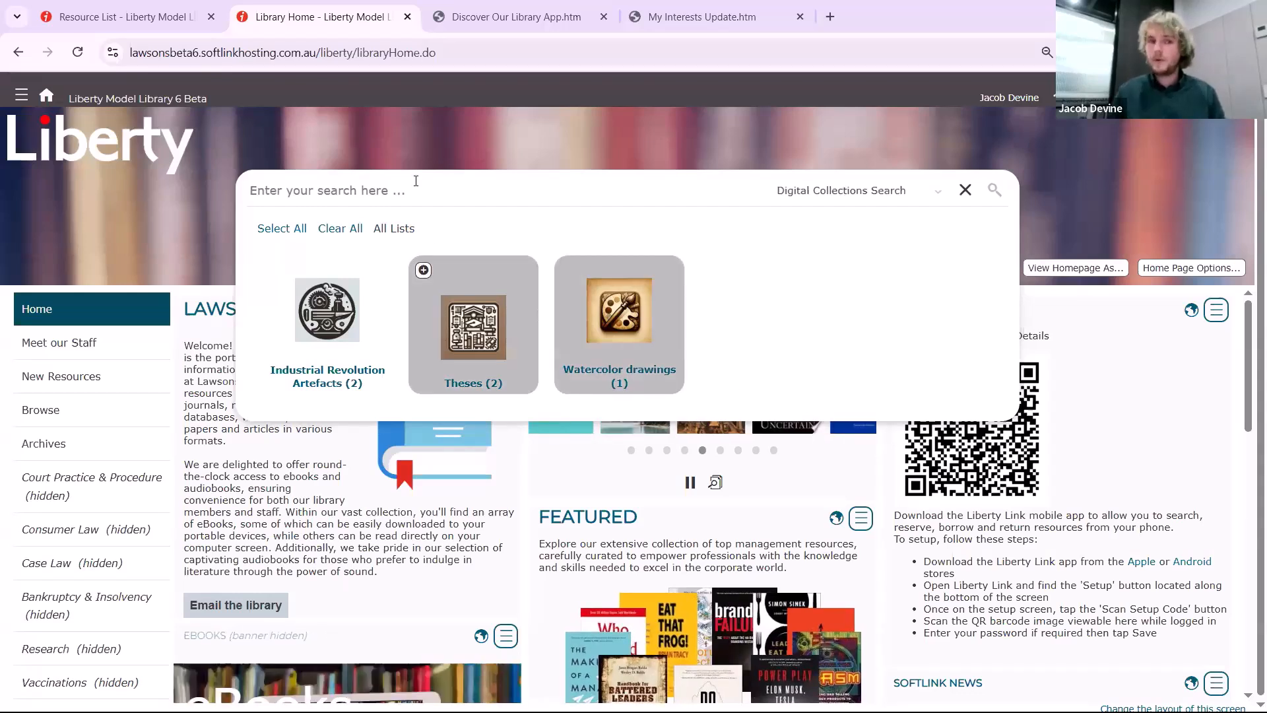
click(425, 271)
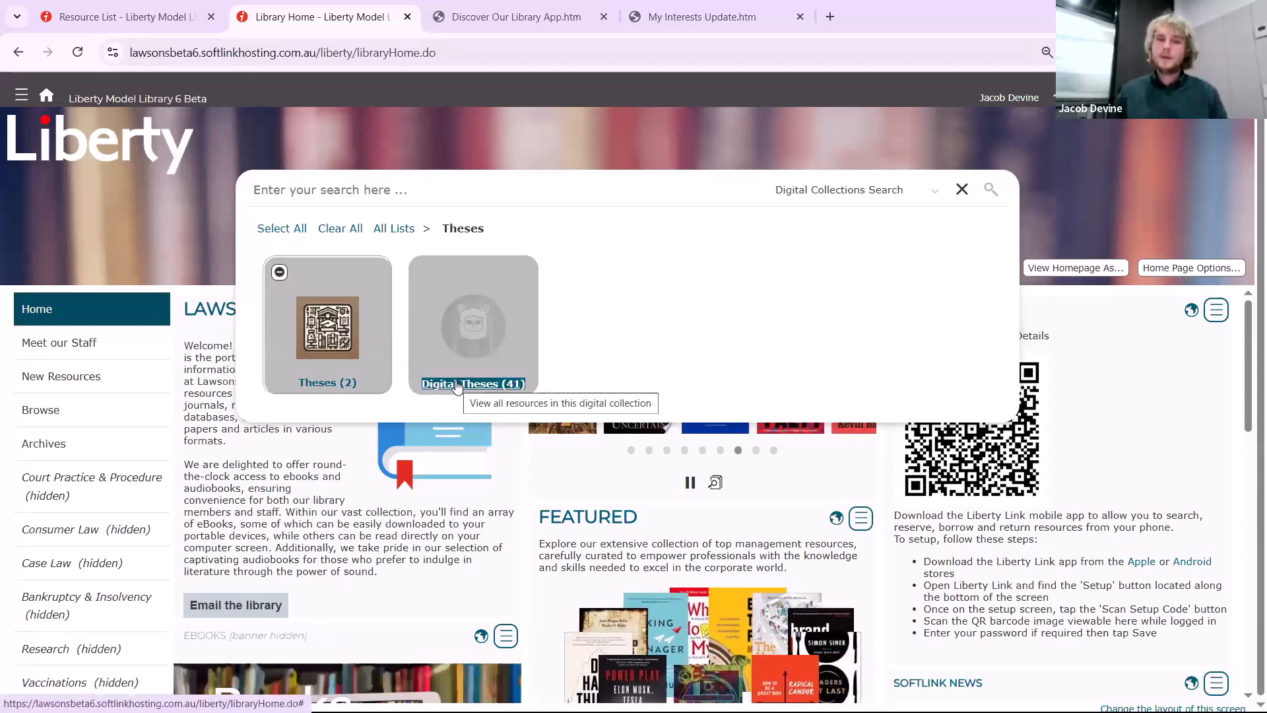
click(553, 401)
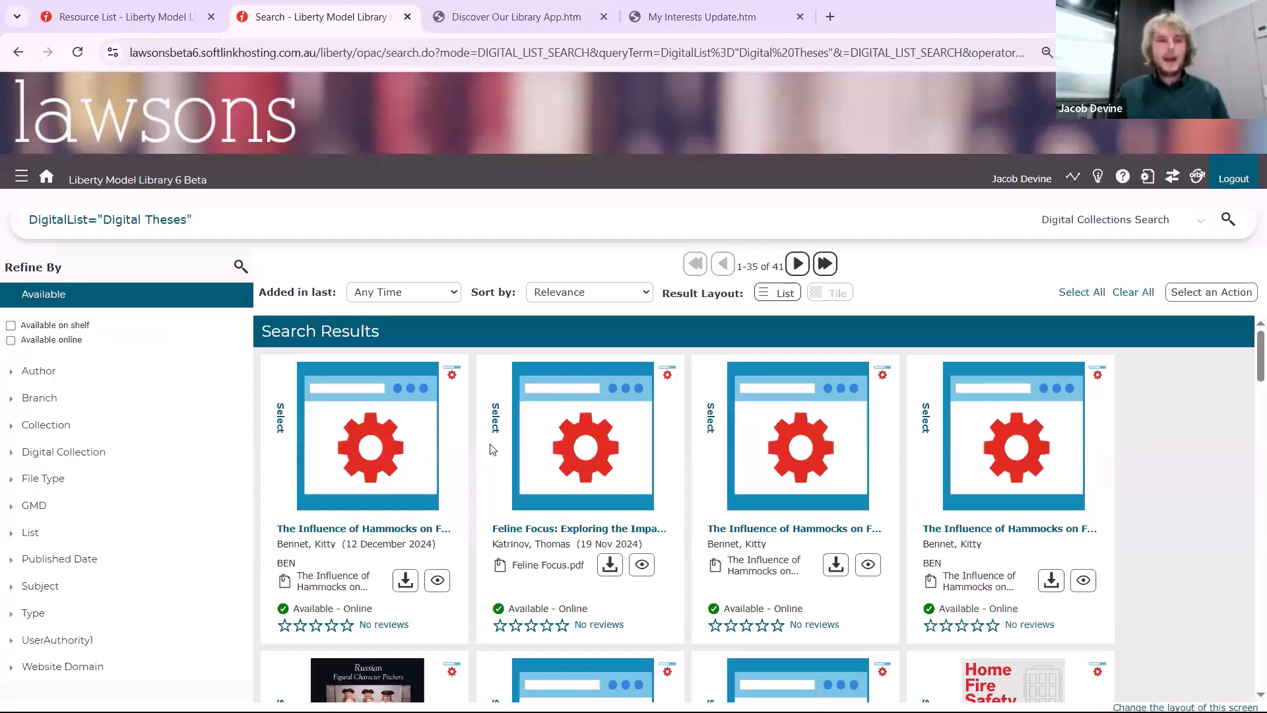
Browse the catalogue's Digital Collections list under Other Searches, expand Theses, and open Digital Theses
click(21, 177)
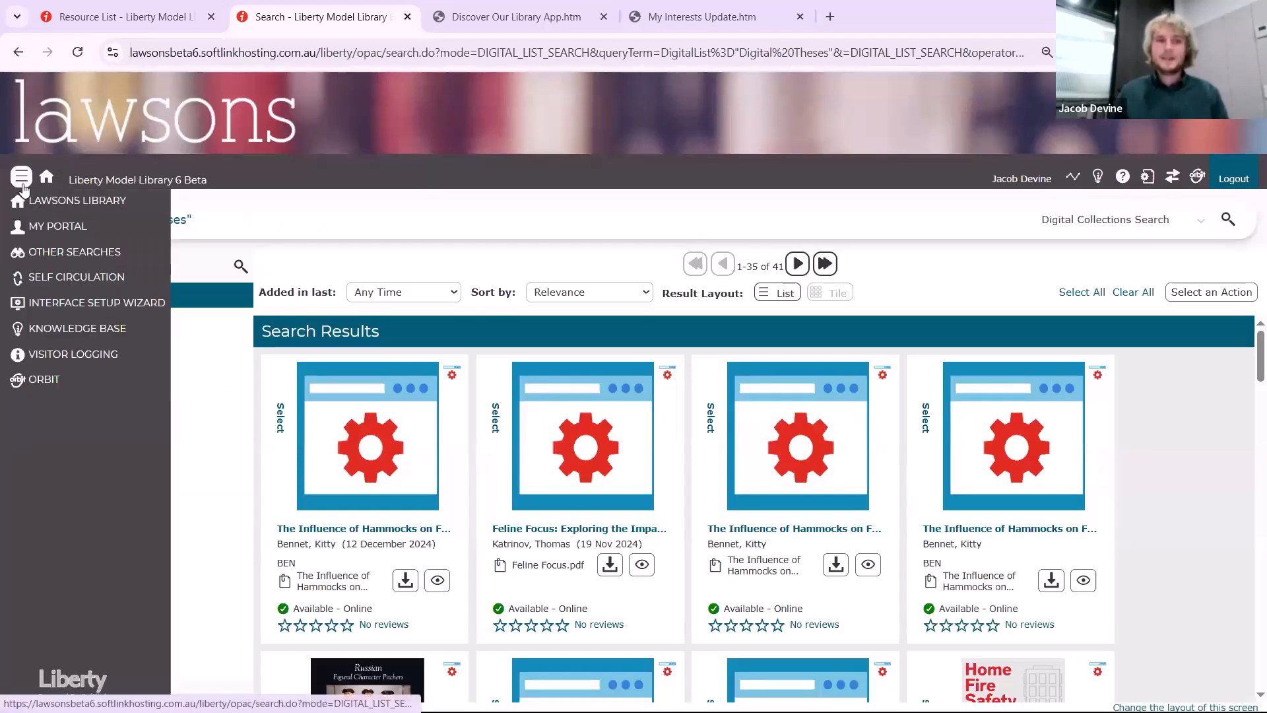
click(63, 256)
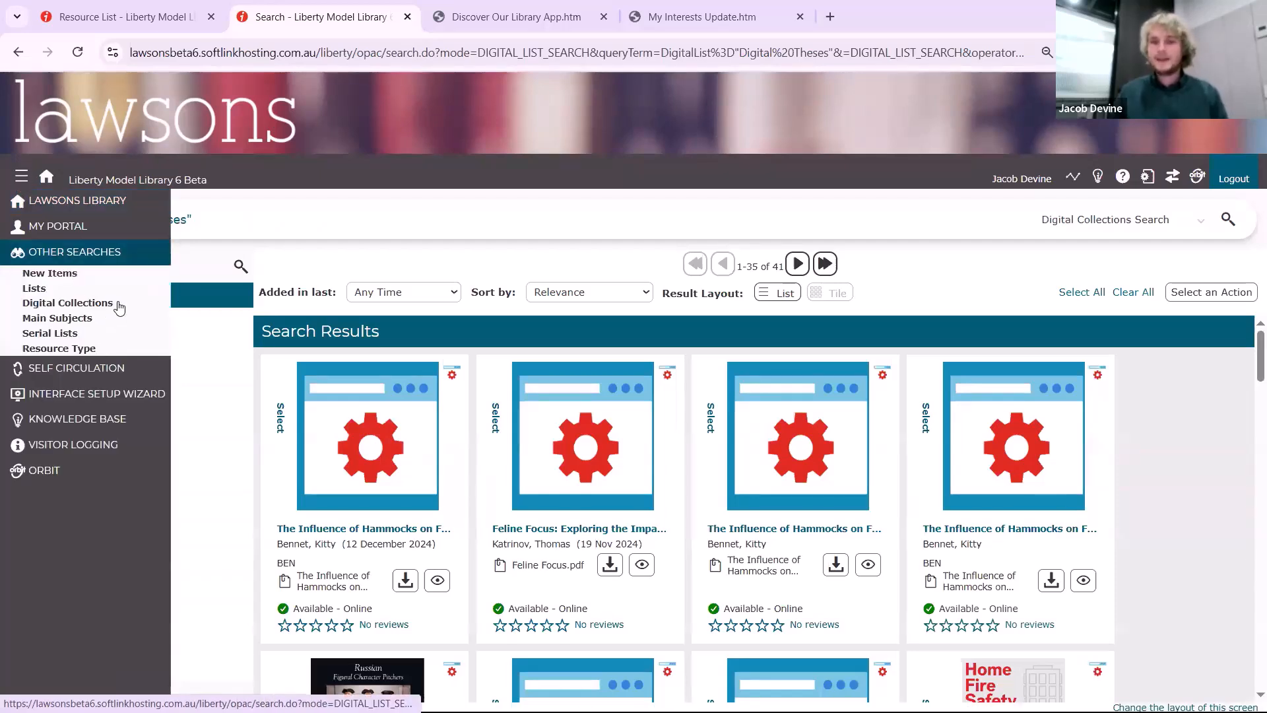
click(118, 308)
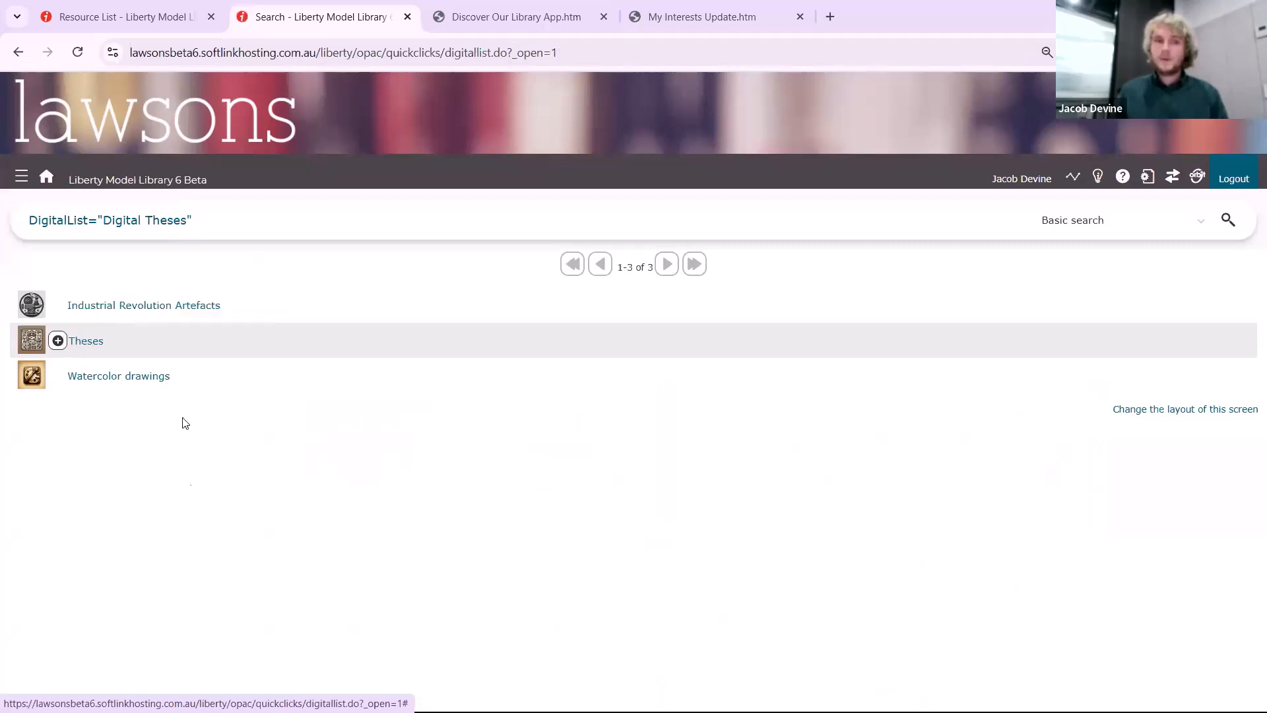
click(58, 340)
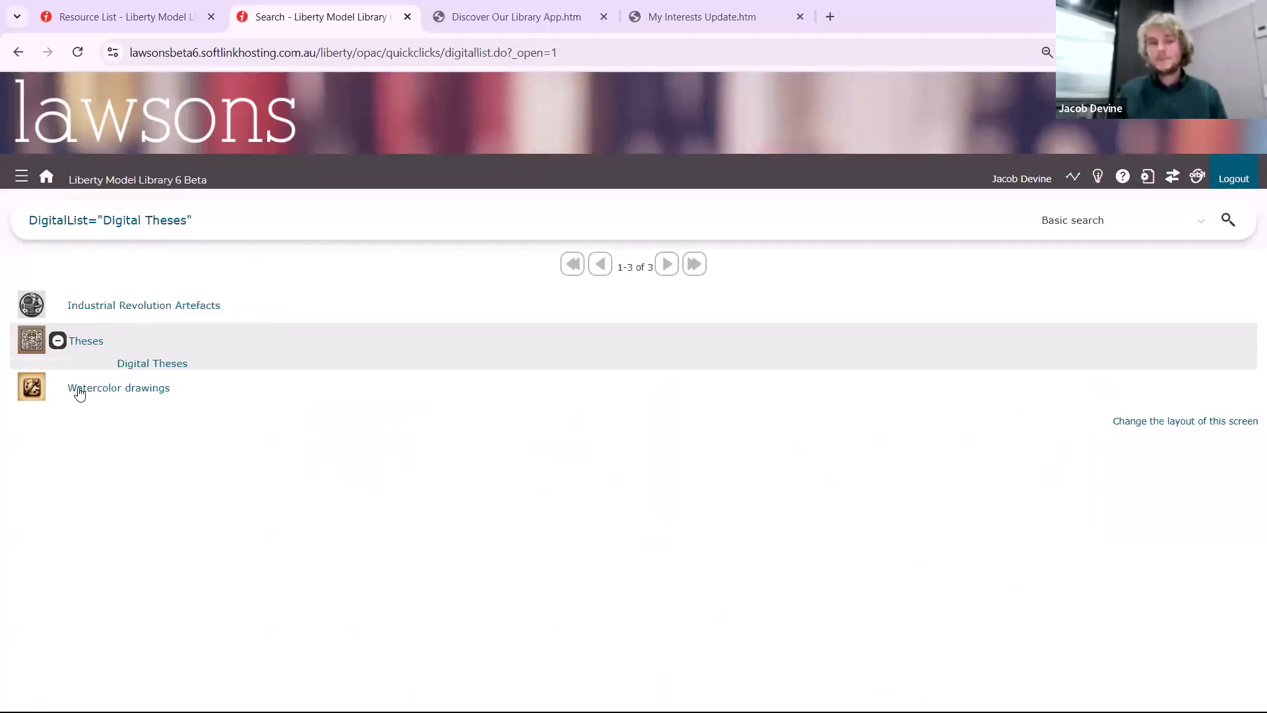
click(123, 365)
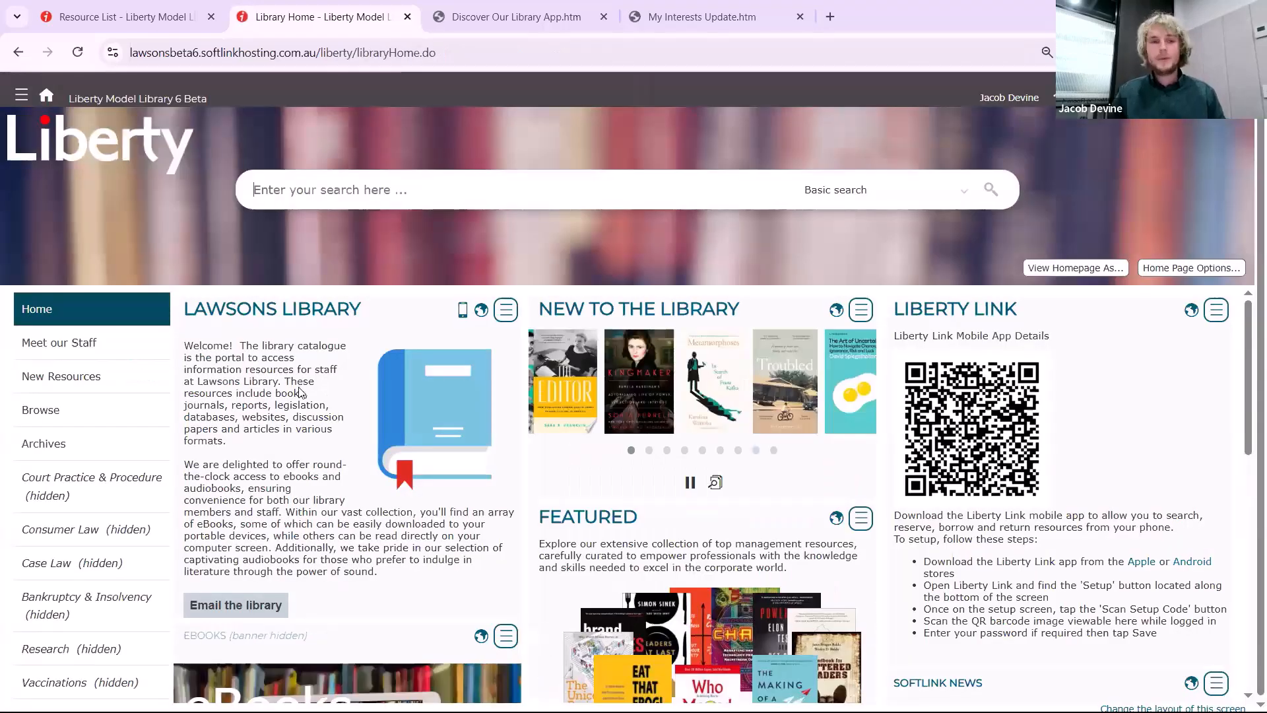
In Management's parameters, look up parameter 8500 and bring the SharePoint integration settings into view
click(130, 20)
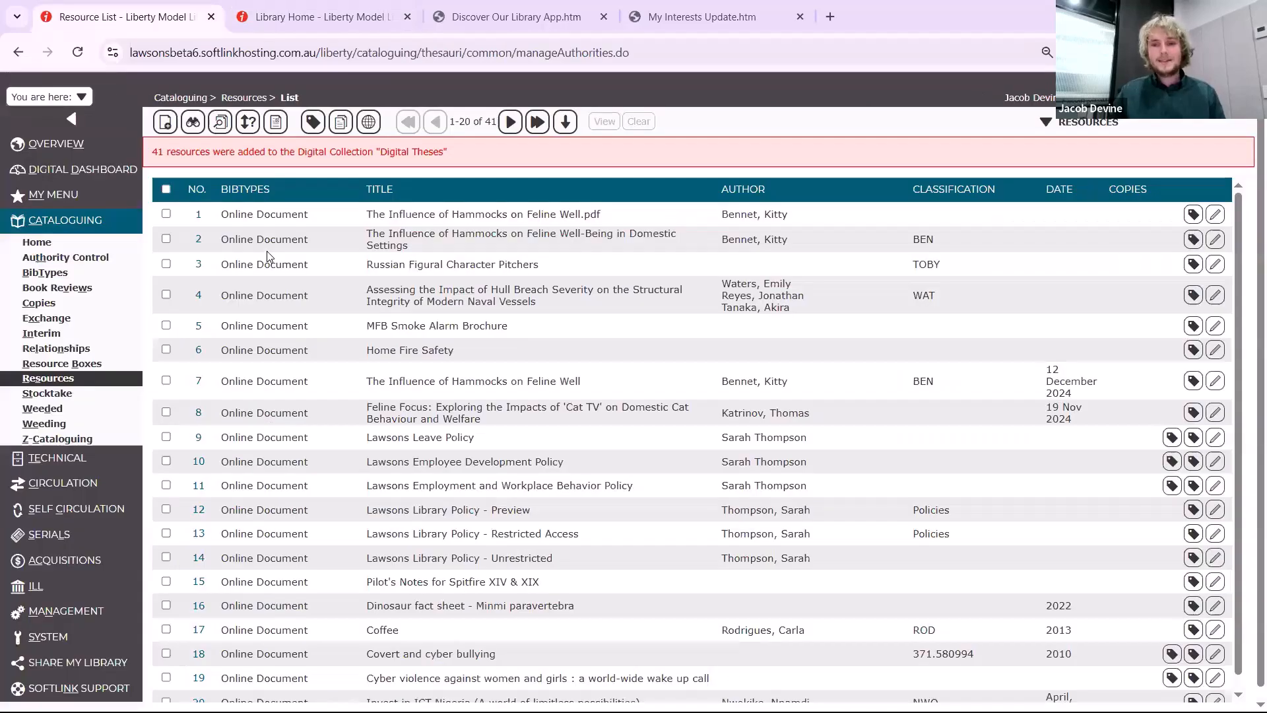
click(92, 613)
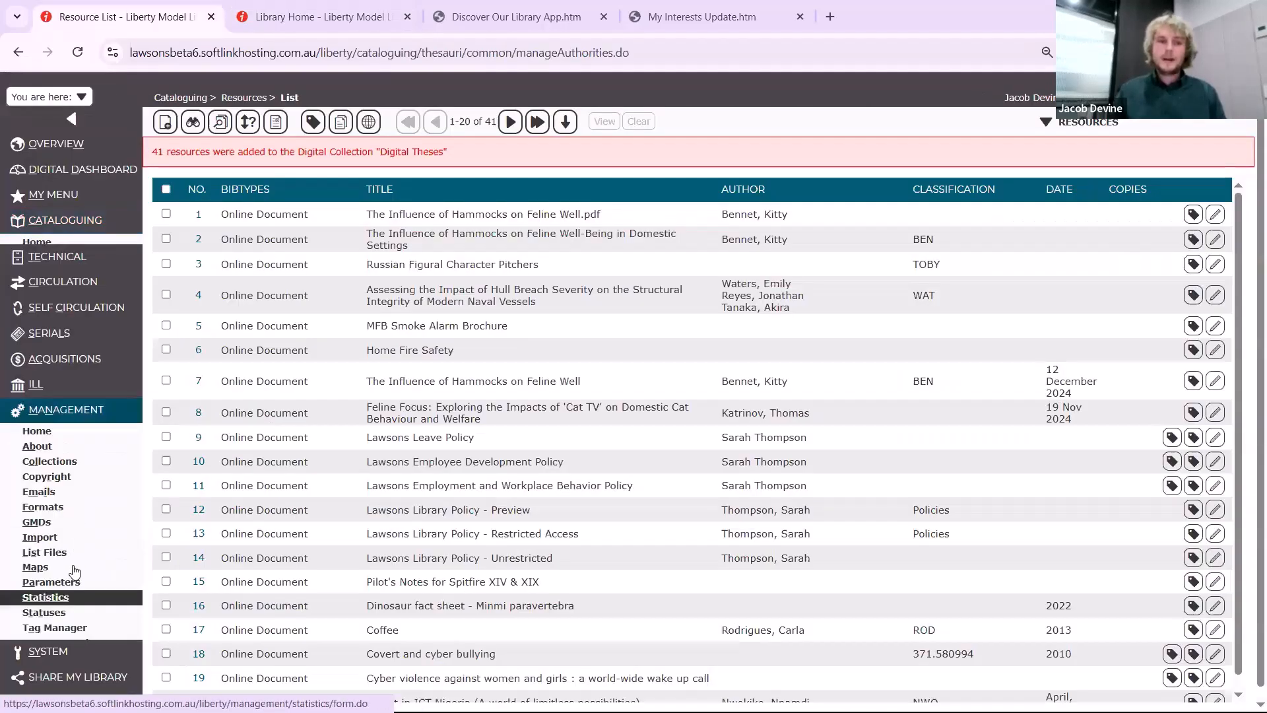
click(73, 575)
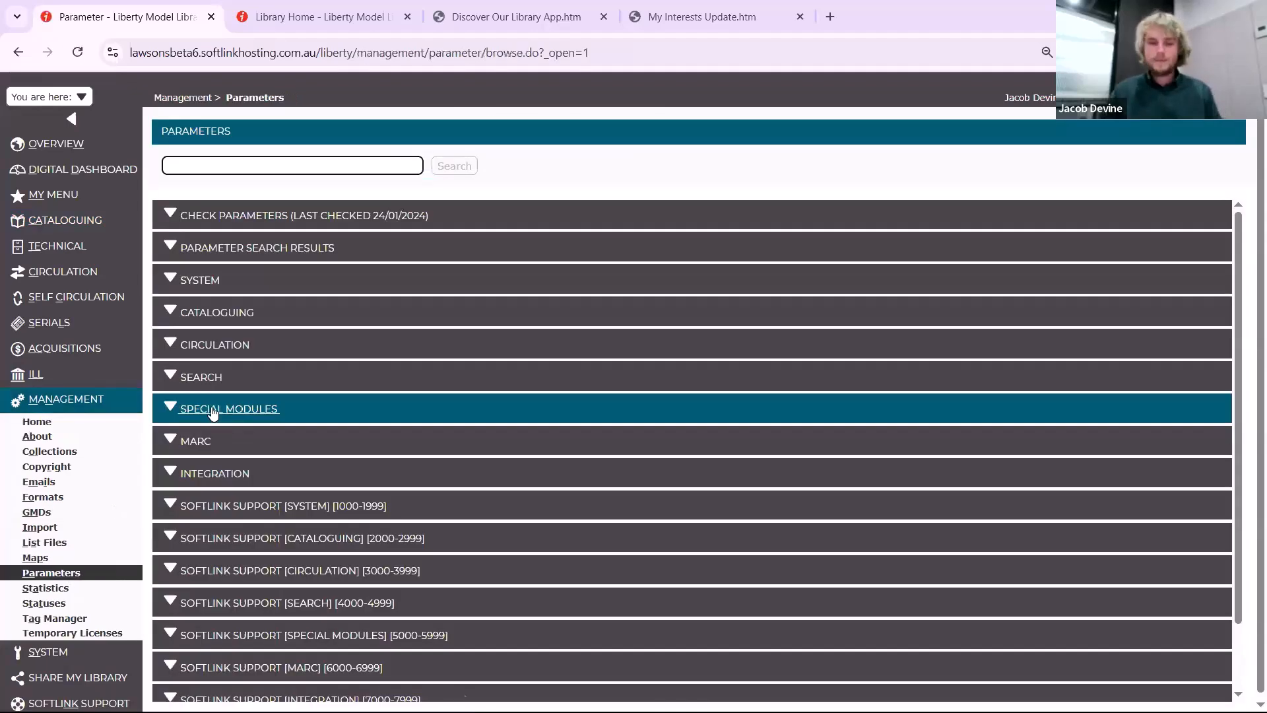
text(8)
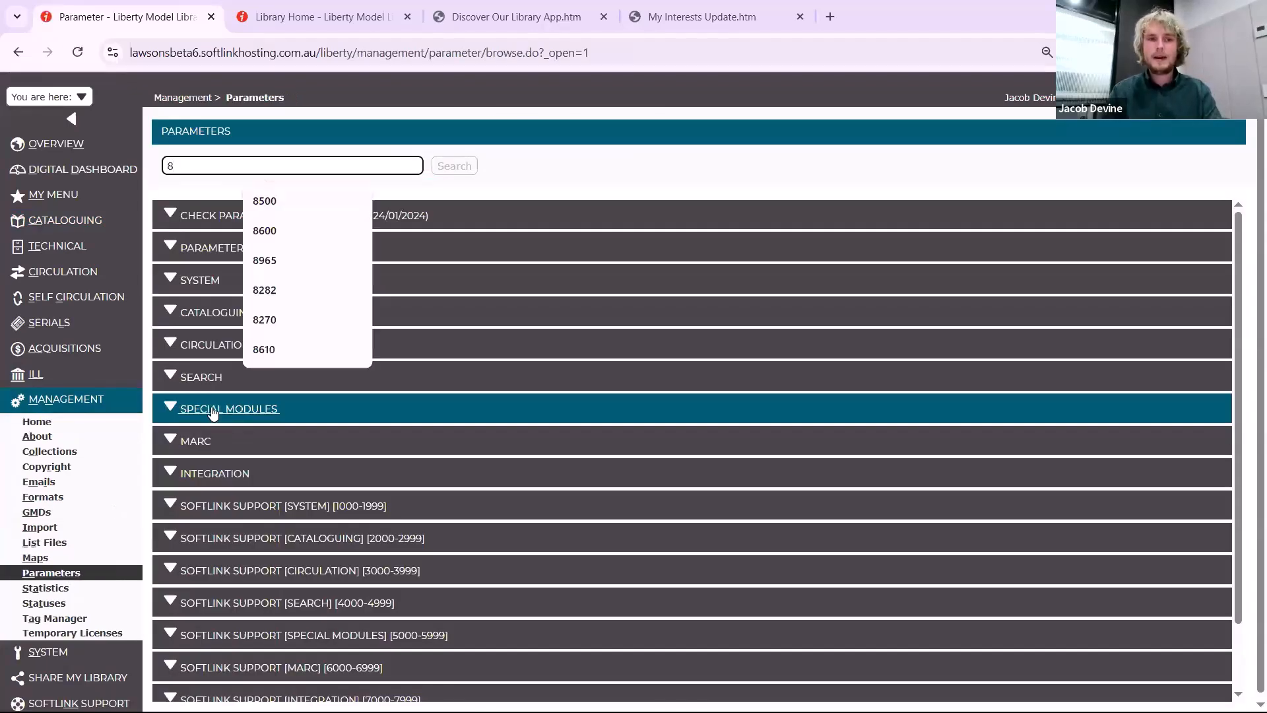
text(500)
key(Return)
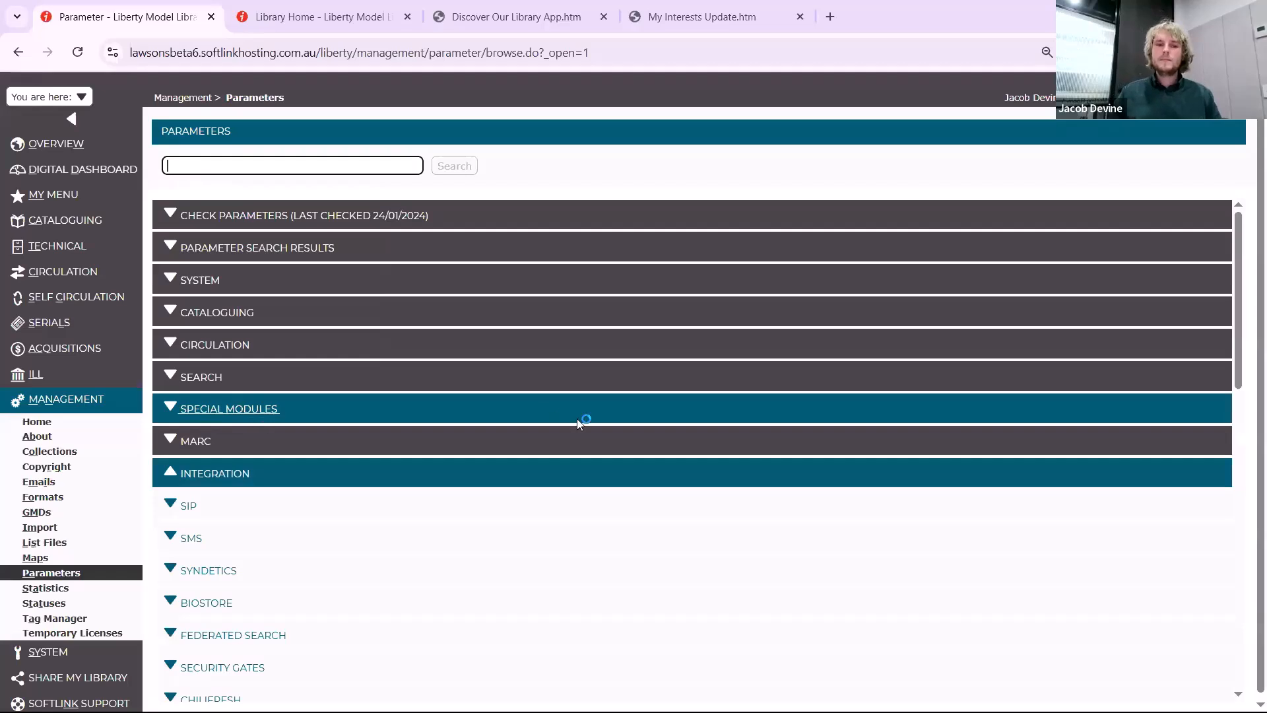
scroll(577, 418, down, 7)
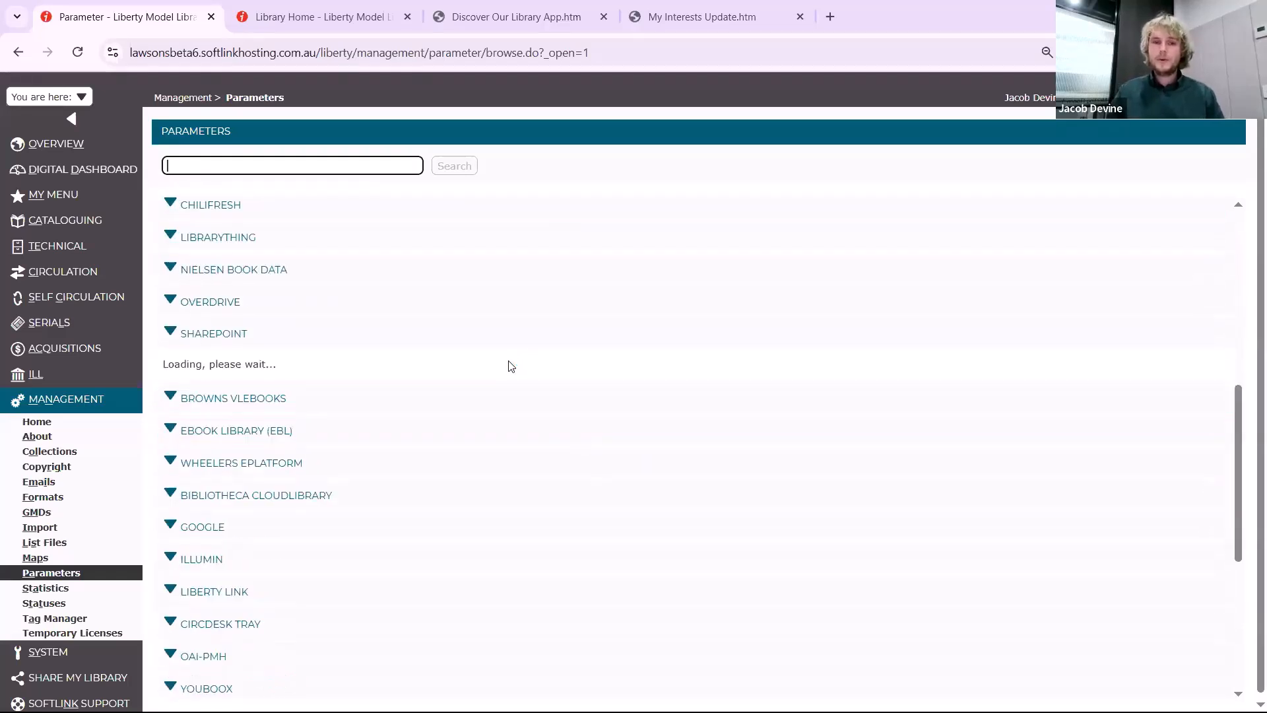
scroll(511, 367, down, 1)
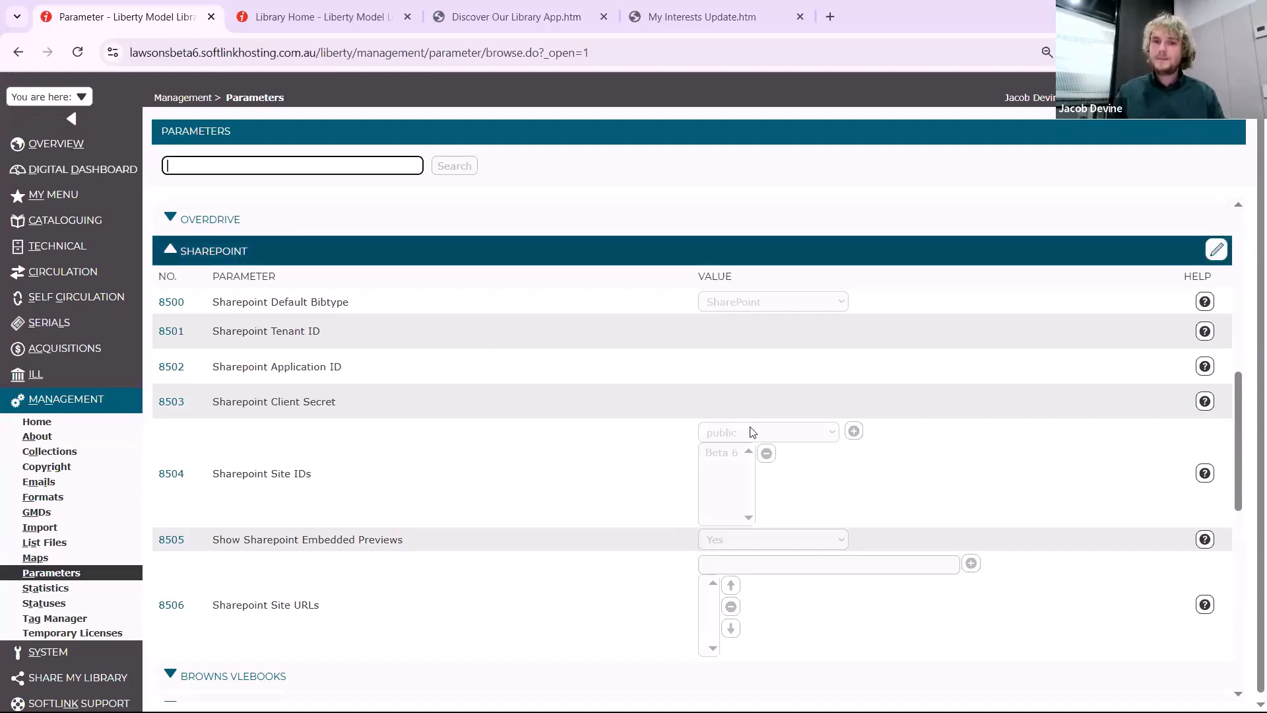
Examine the SharePoint Site IDs choices, the Show Sharepoint Embedded Previews options and the Site URLs entry in edit mode, leaving without changes
click(1217, 250)
click(767, 432)
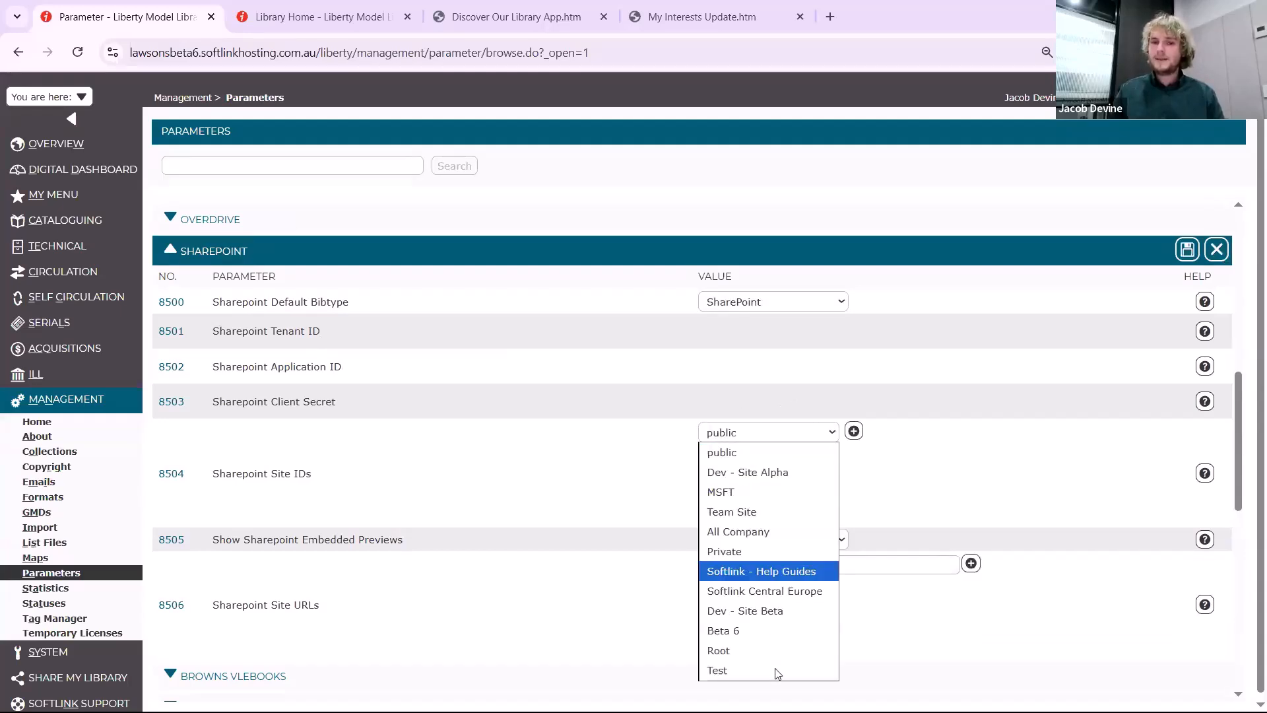
click(782, 433)
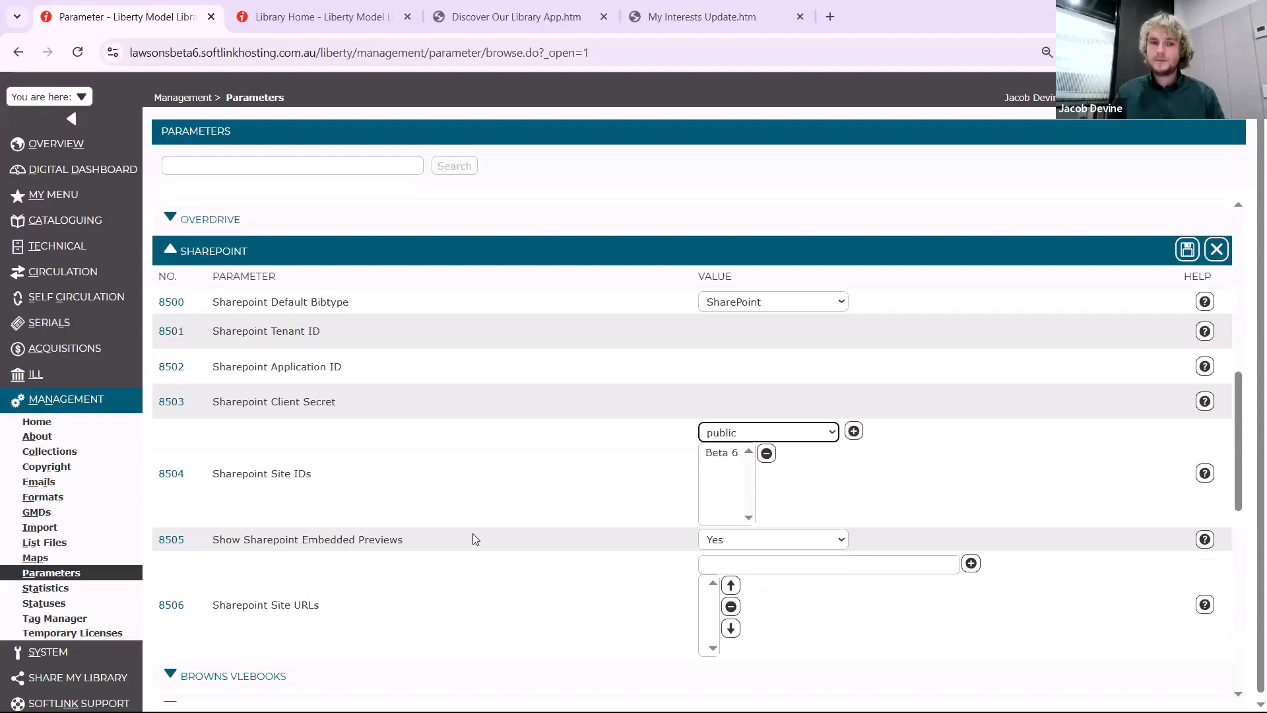
click(734, 544)
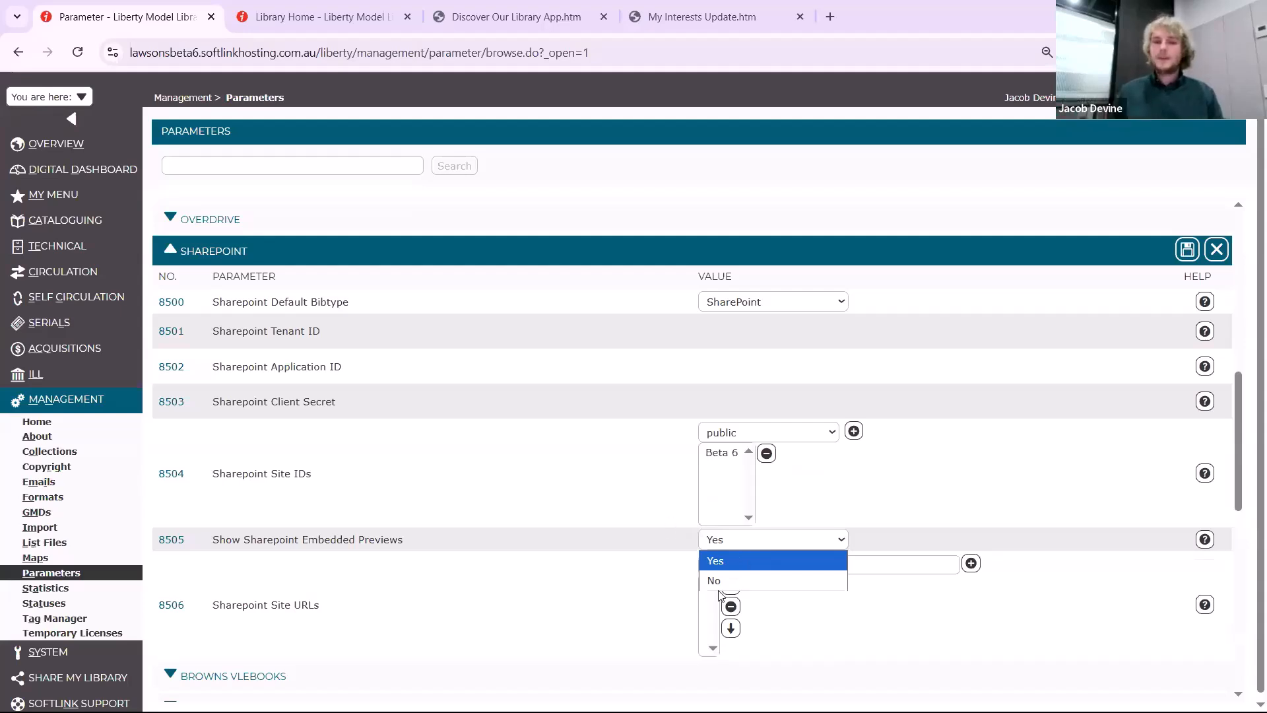
click(745, 561)
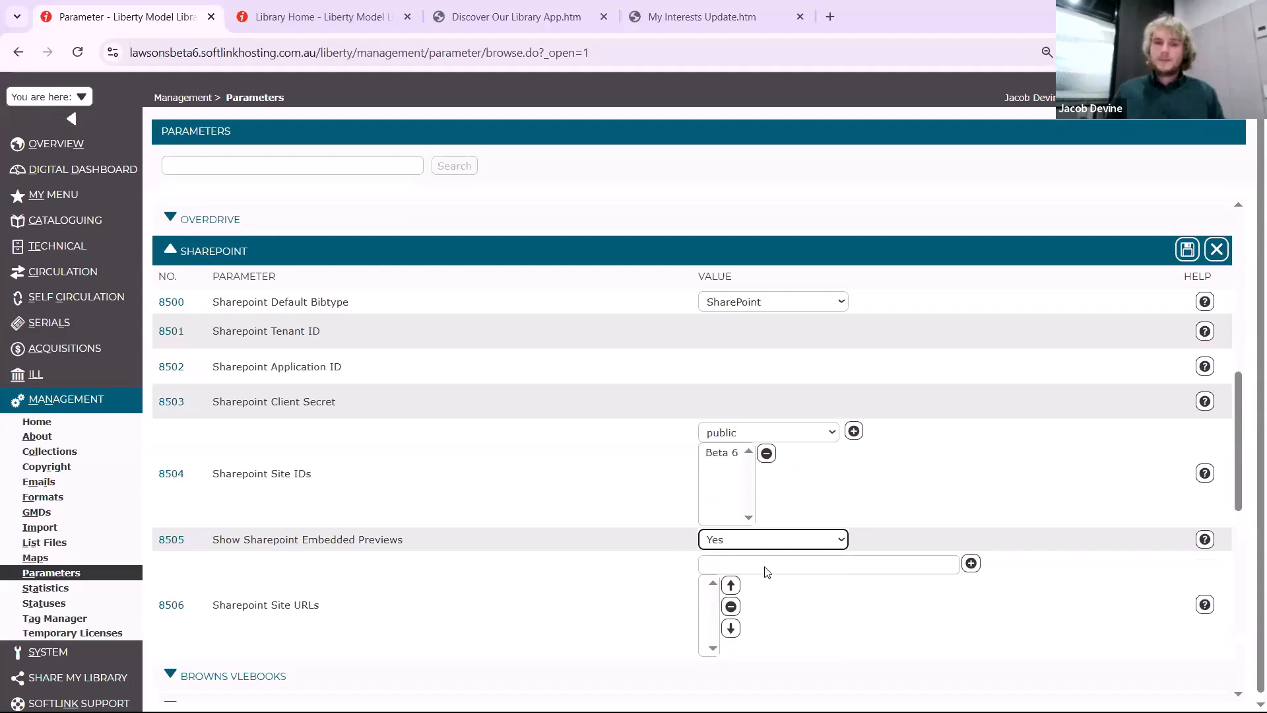
key(Tab)
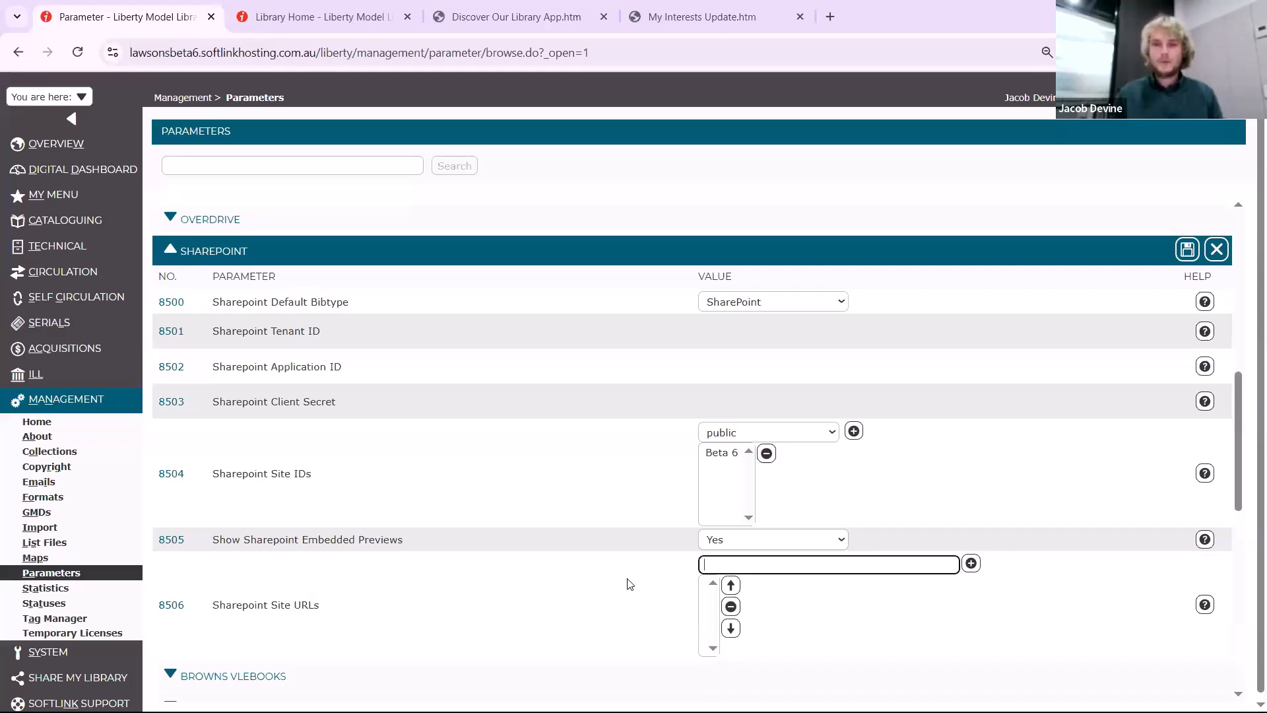
key(Escape)
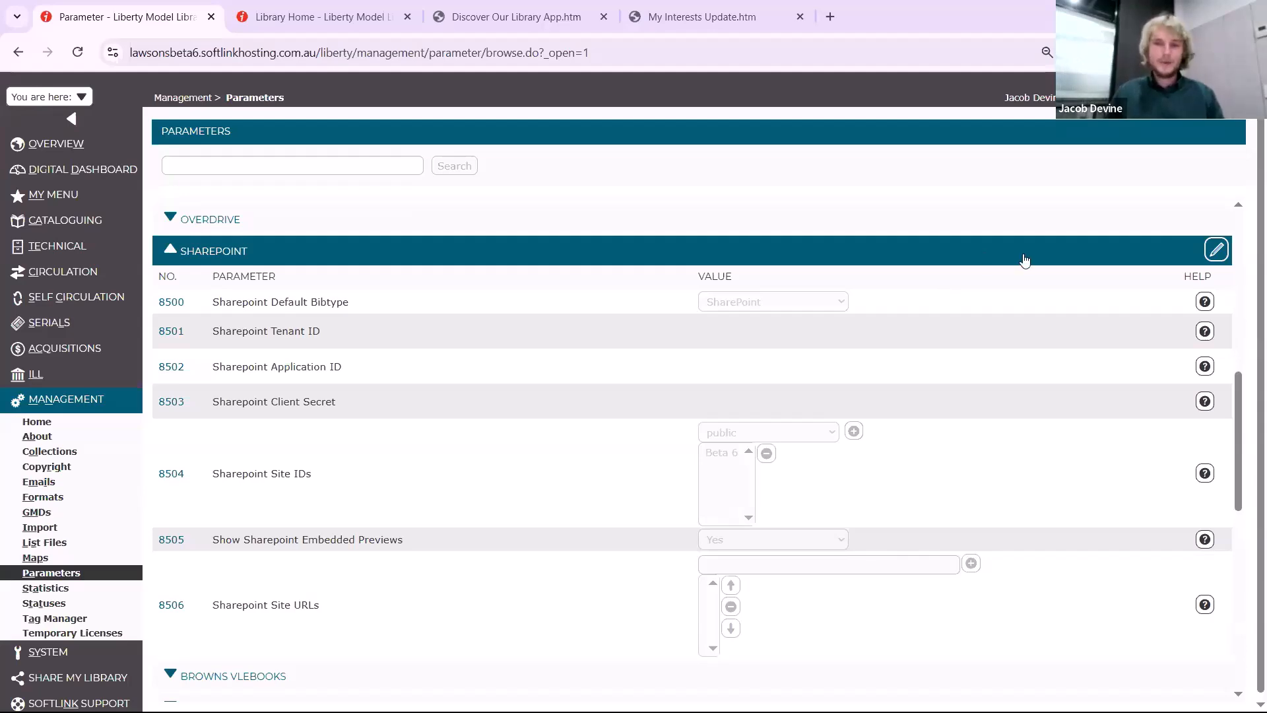
Run a Basic search for law in the public catalogue
key(ctrl+Tab)
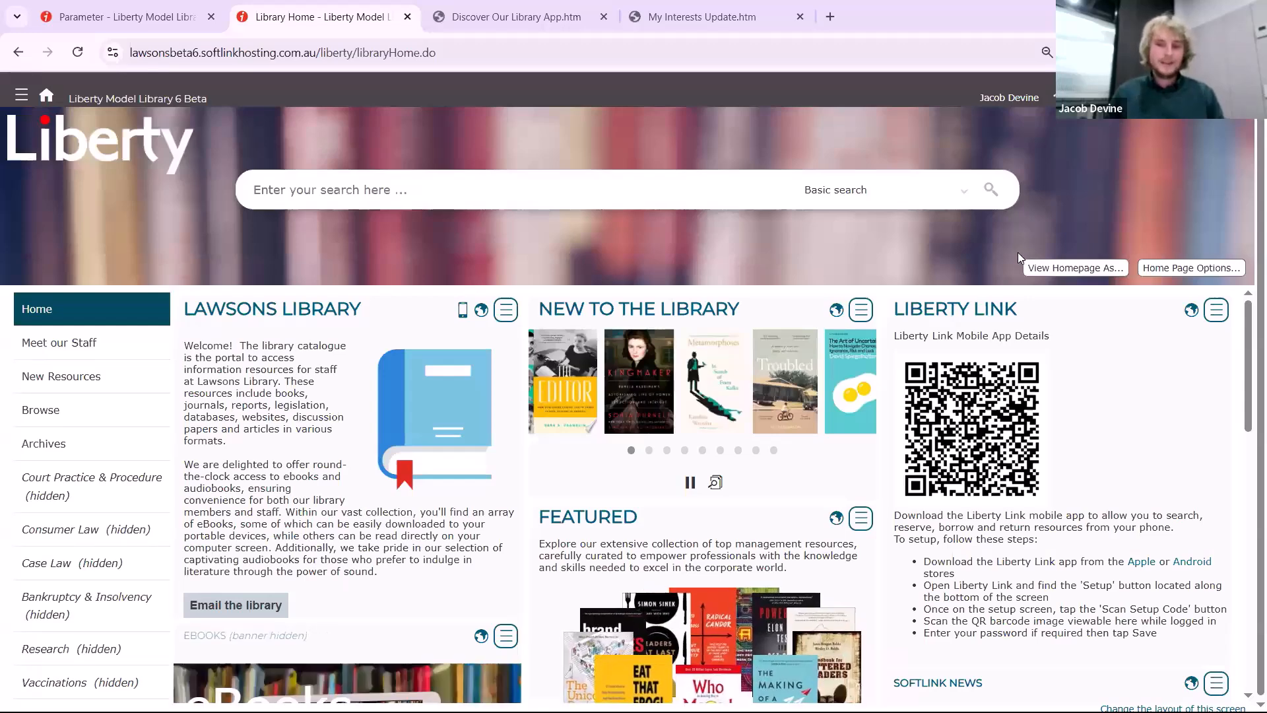
click(674, 183)
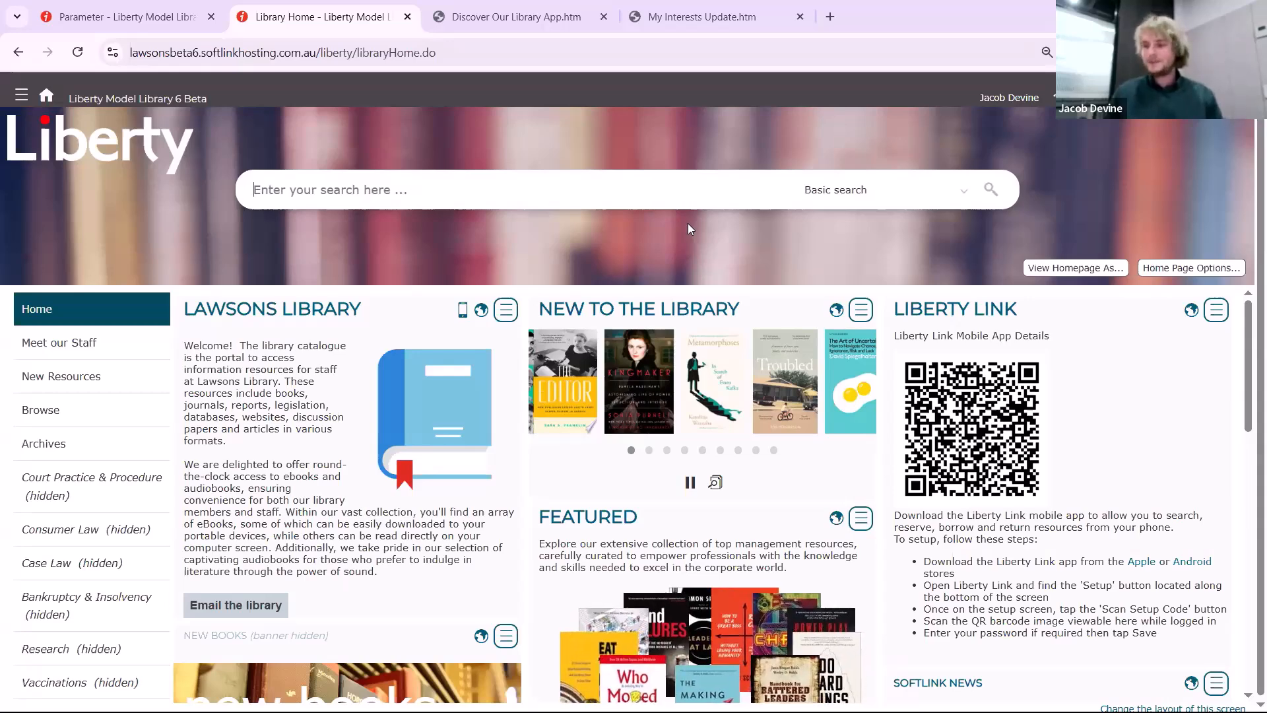
text(law)
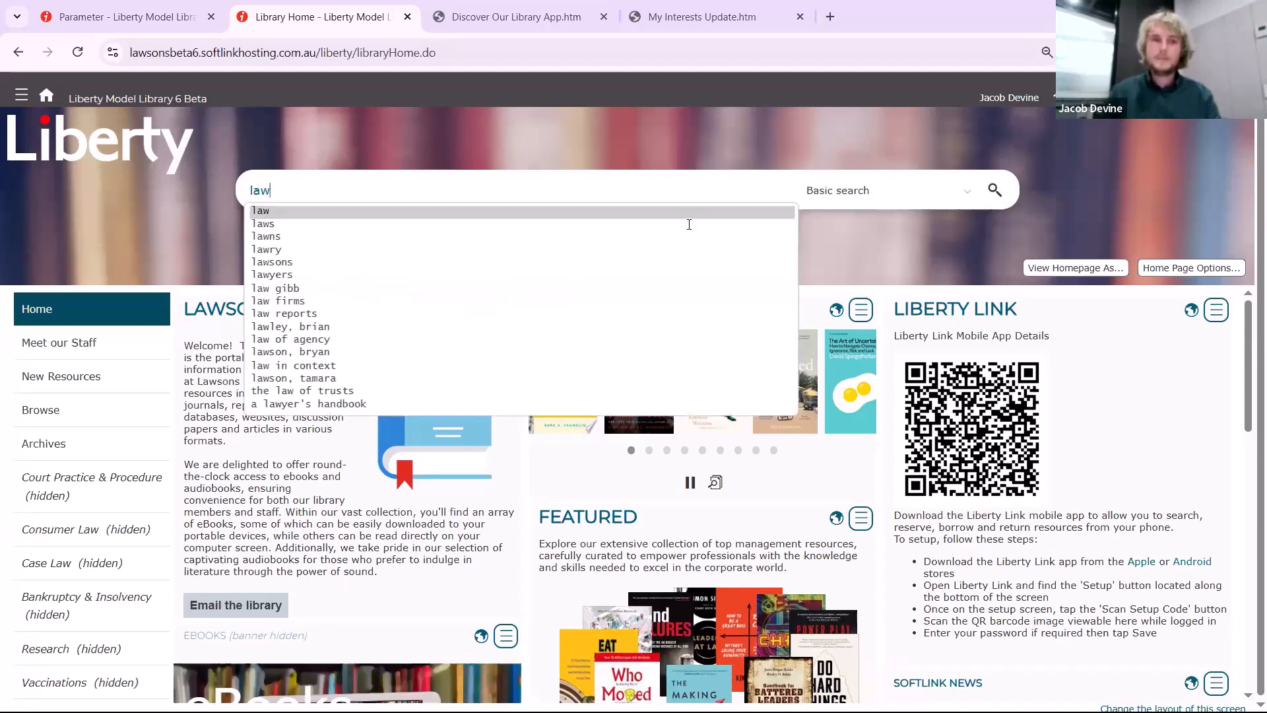
key(Return)
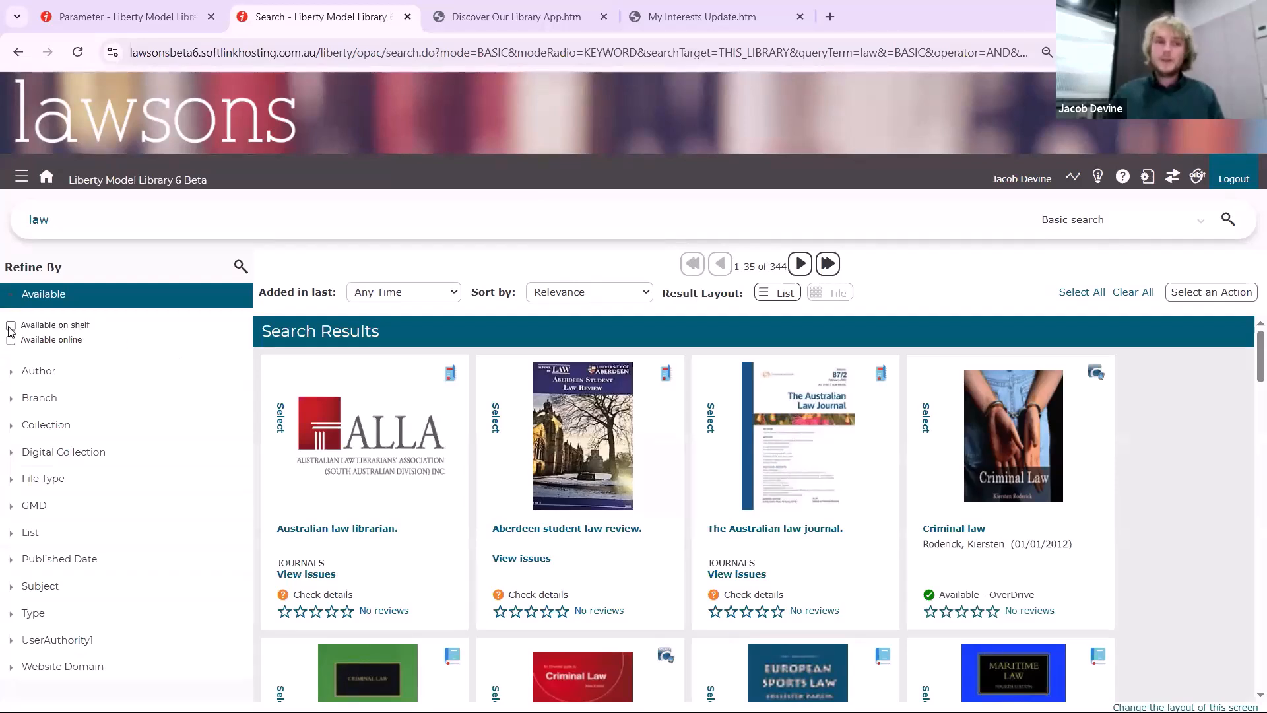
Explore the Refine By facets, view all website domains, and filter the law results to overdrive.com
click(78, 344)
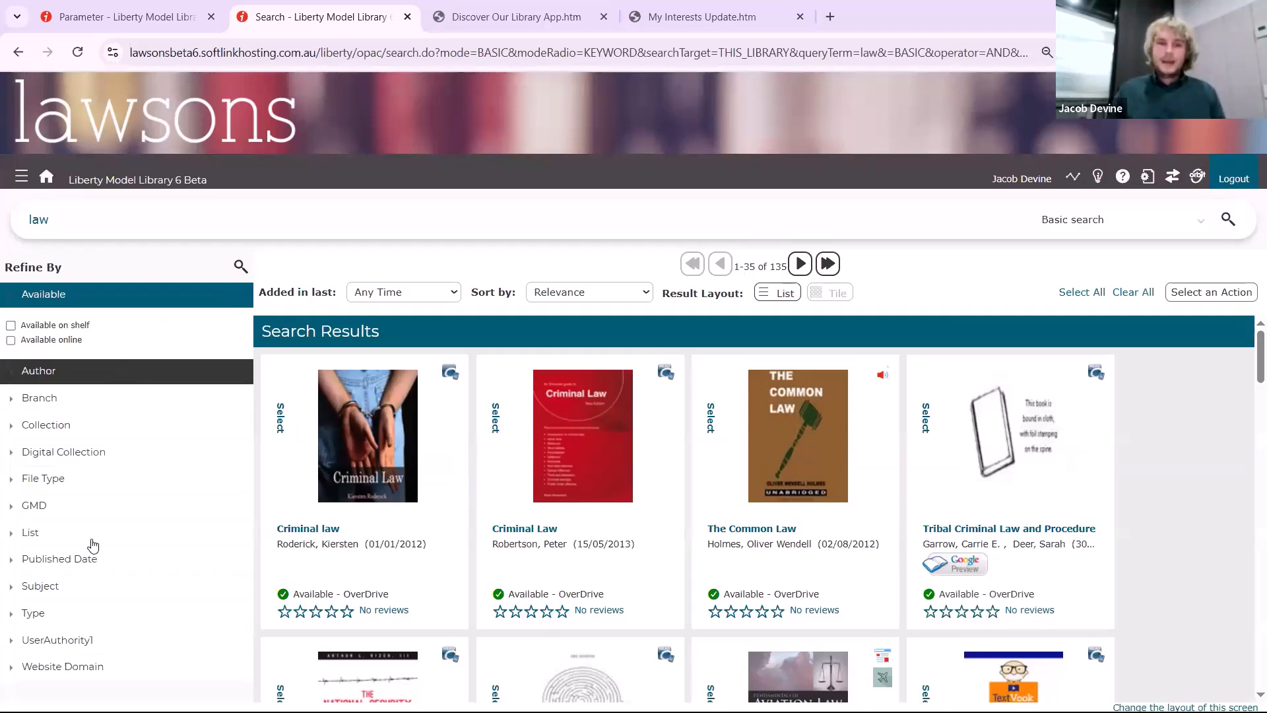
click(77, 454)
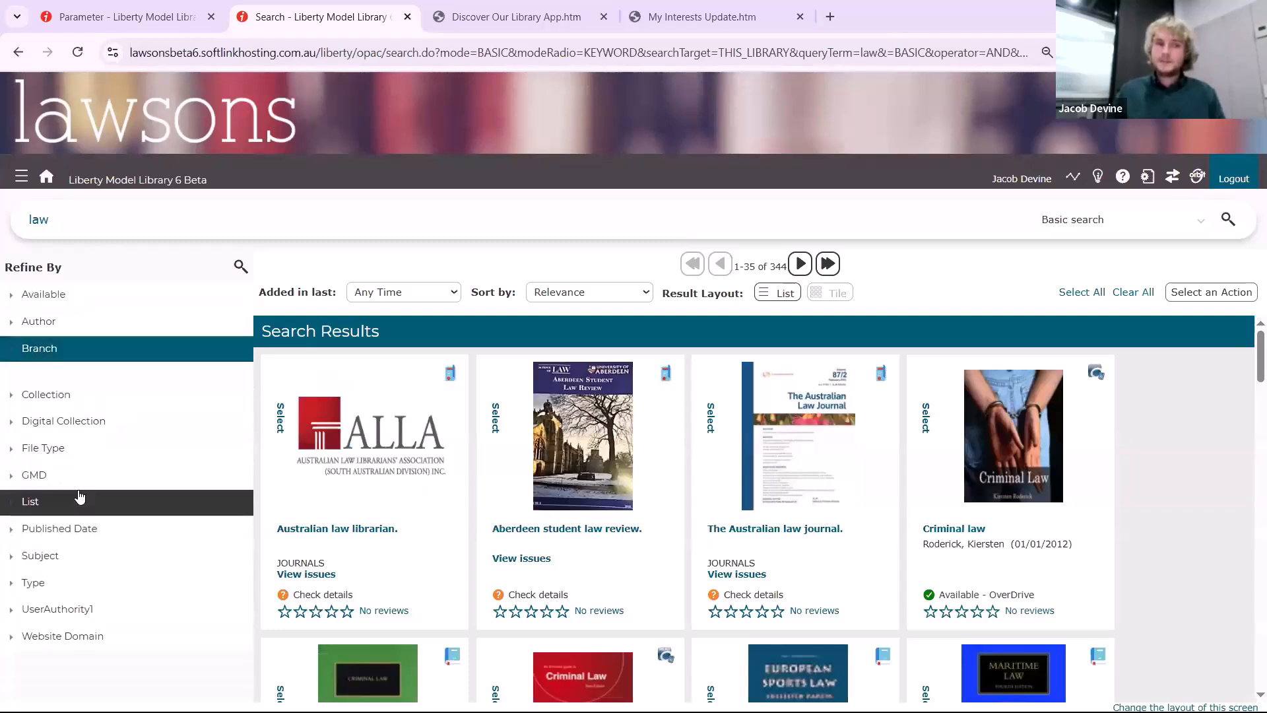
scroll(109, 687, down, 1)
click(108, 688)
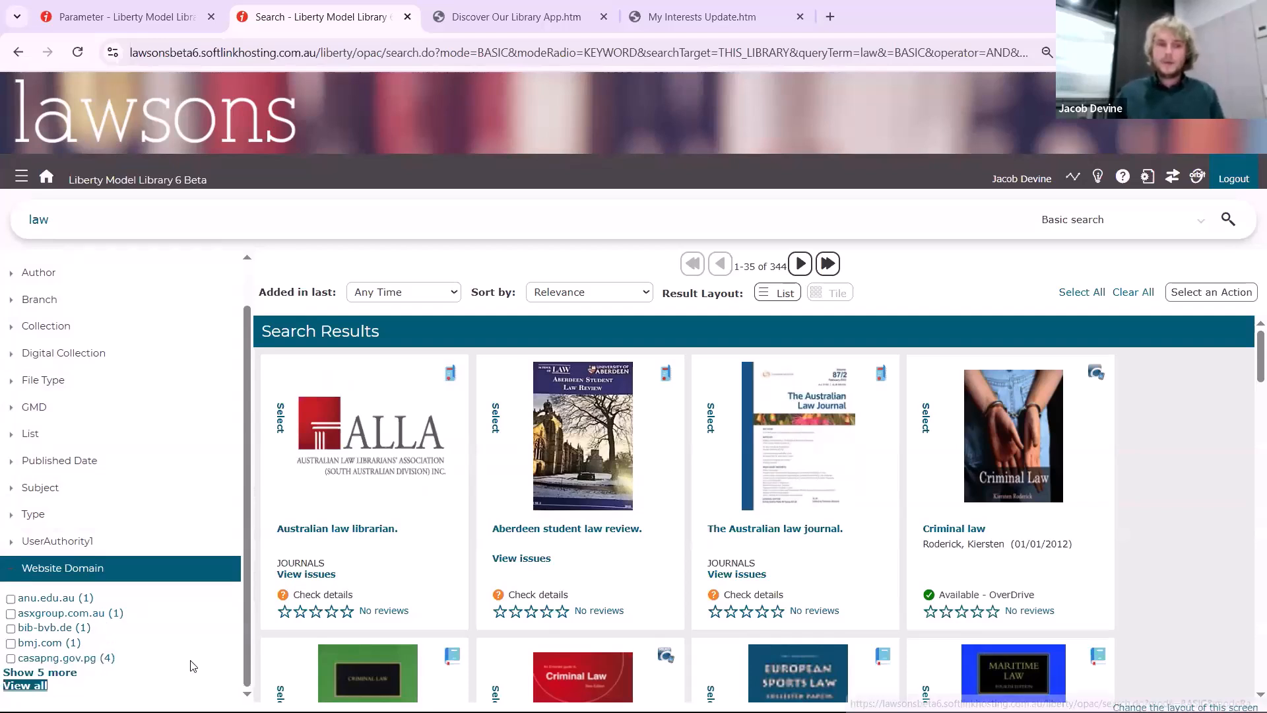
click(41, 686)
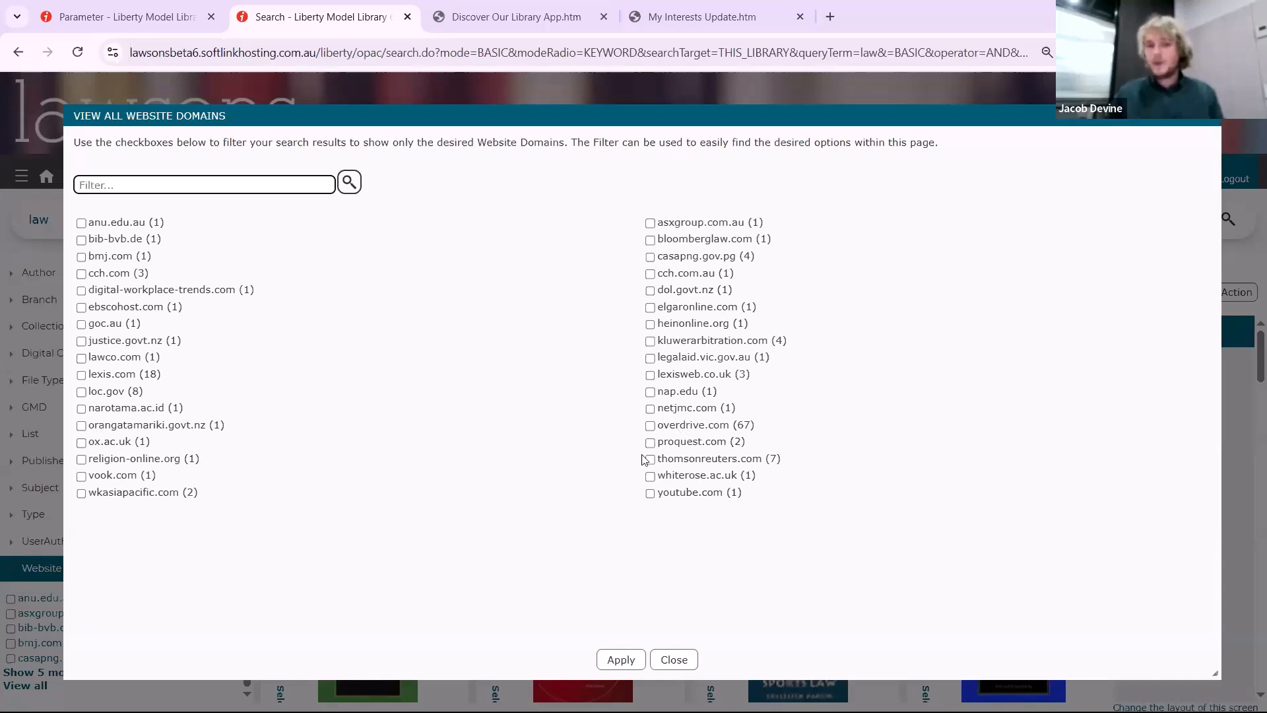
click(650, 426)
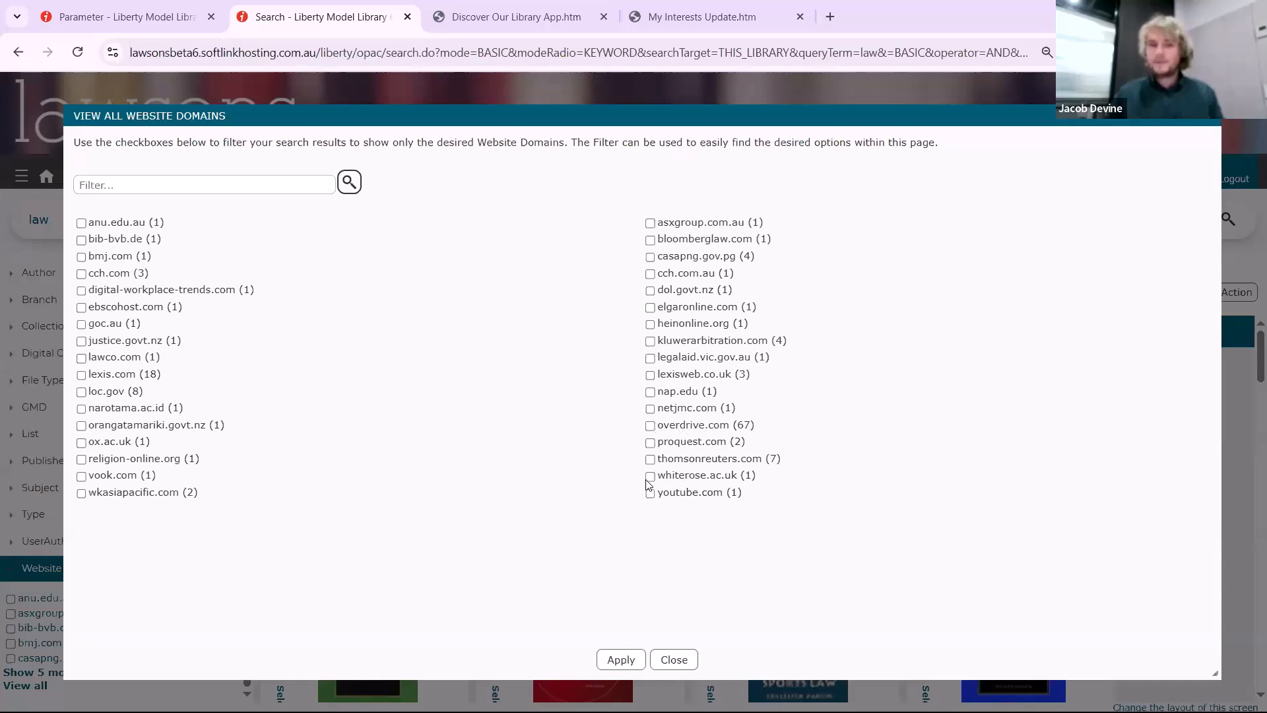
click(624, 659)
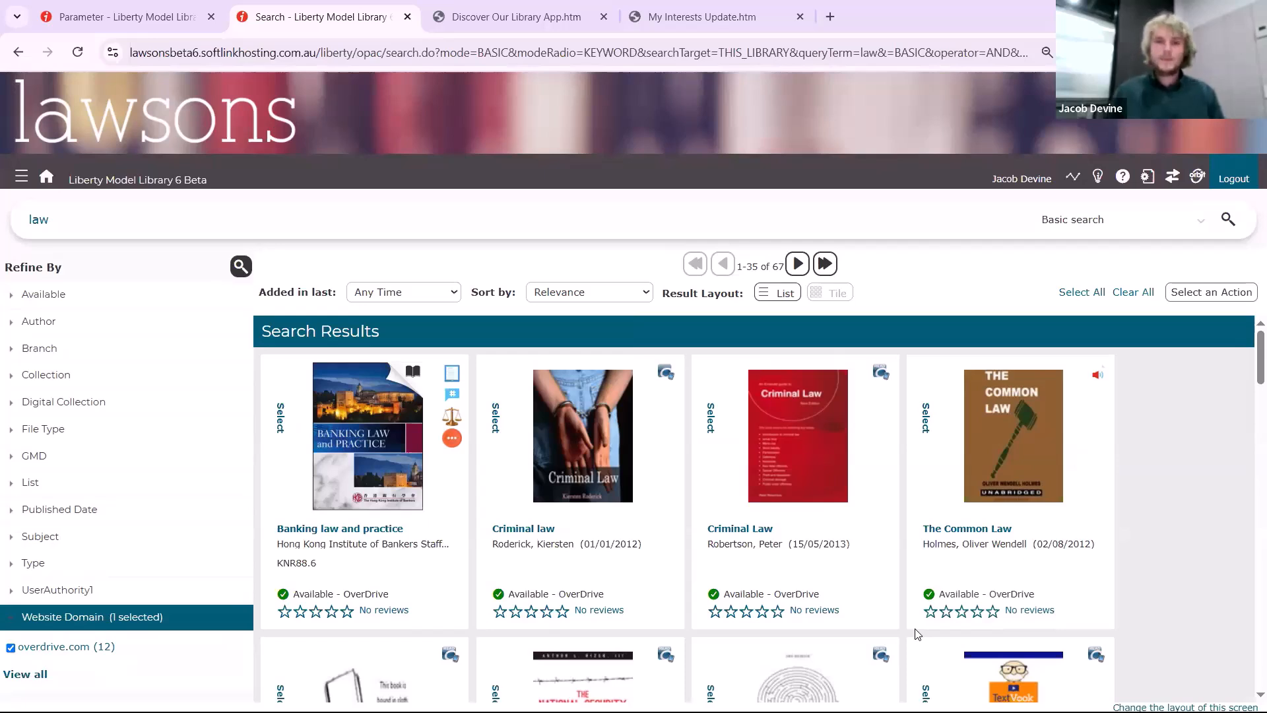
Remove the overdrive.com filter and open the Aberdeen student law review record in Management from its catalogue details
drag(14, 648, 116, 648)
click(242, 267)
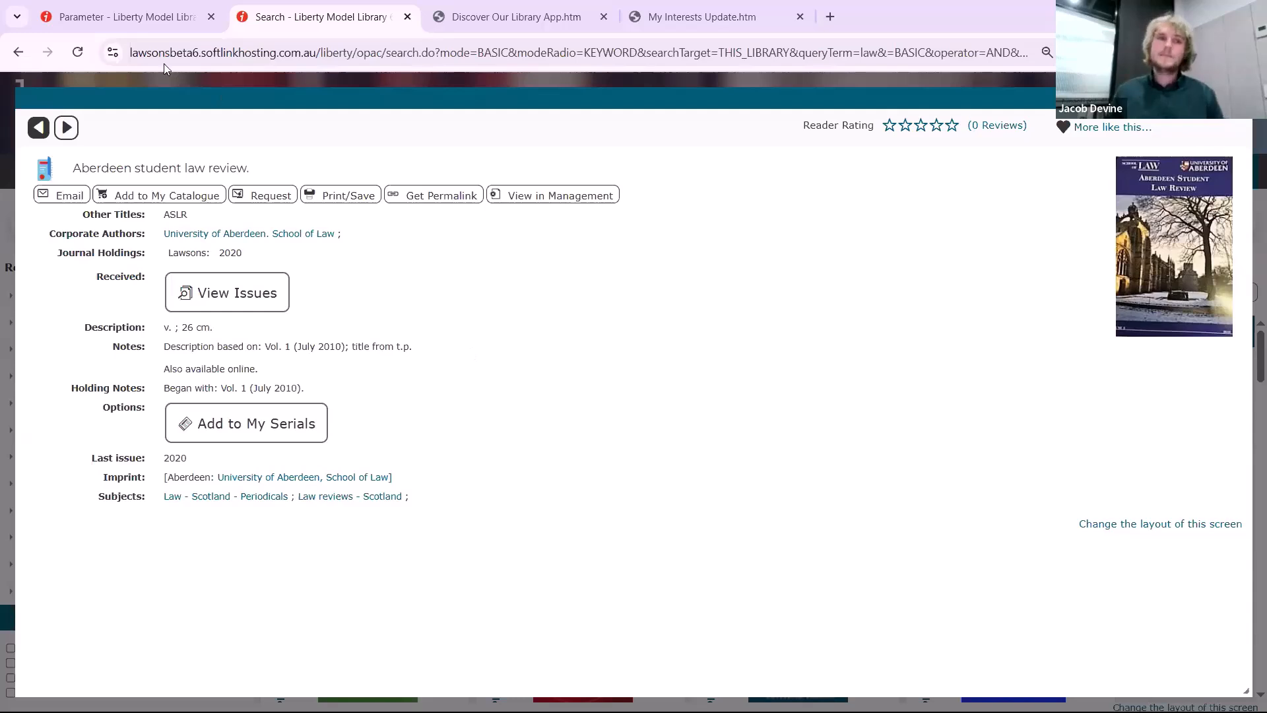
click(568, 204)
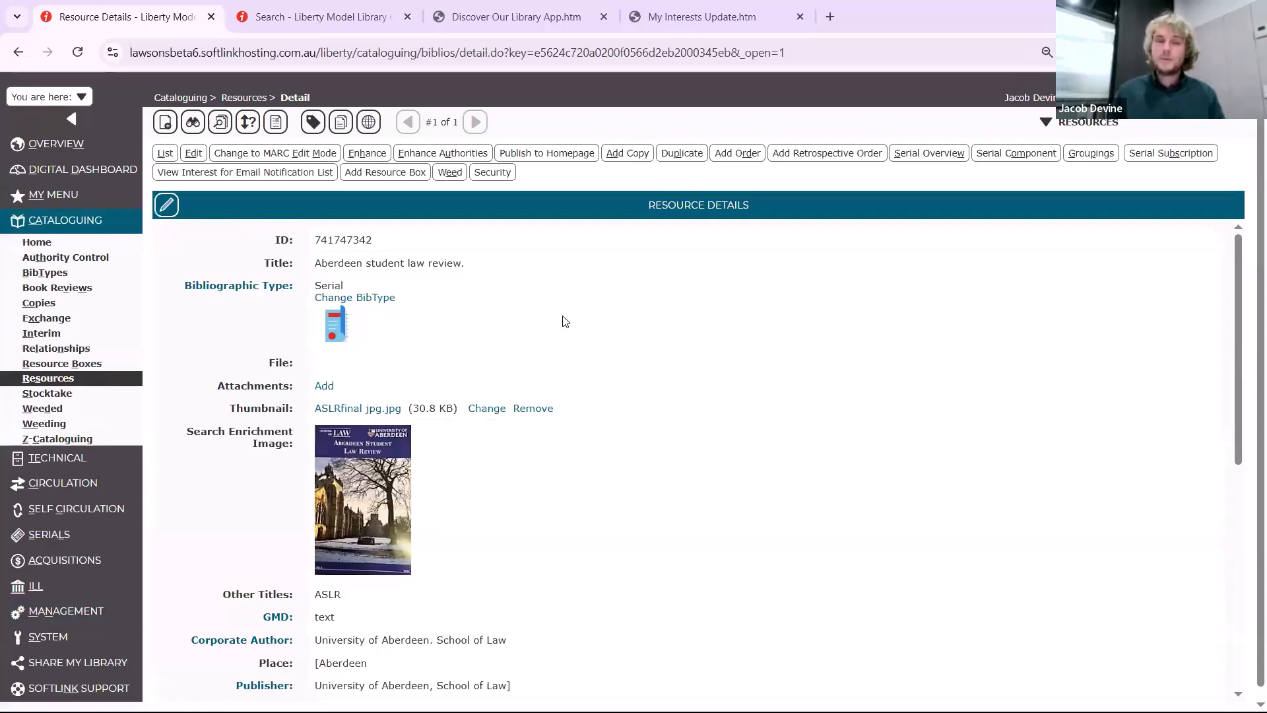
click(195, 156)
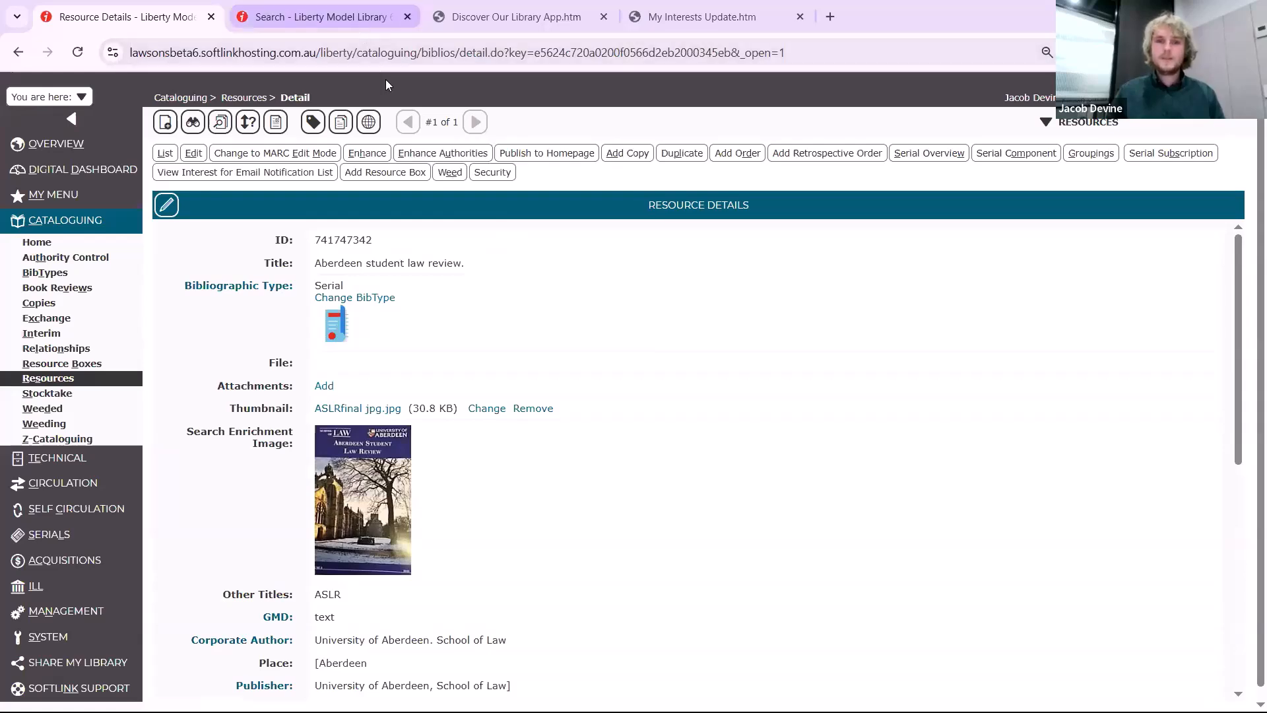
Return to the catalogue home page and switch the search type to Federated search
key(ctrl+Tab)
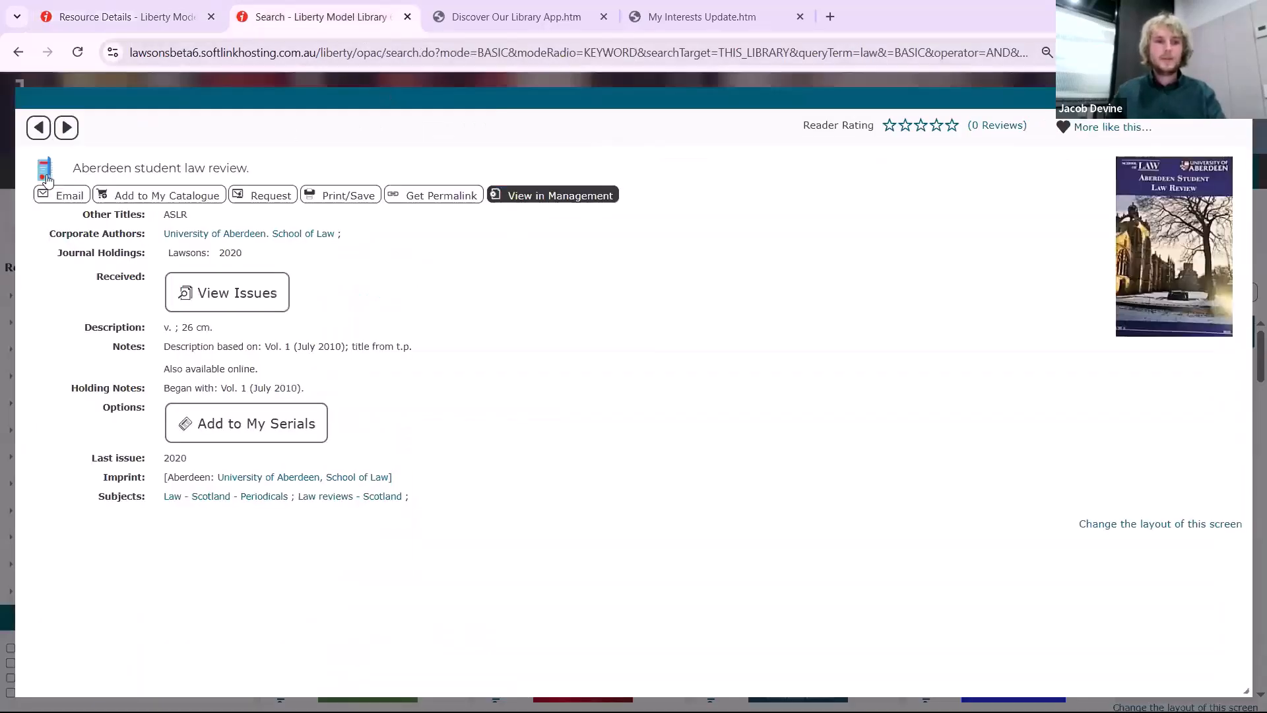
key(Escape)
click(998, 115)
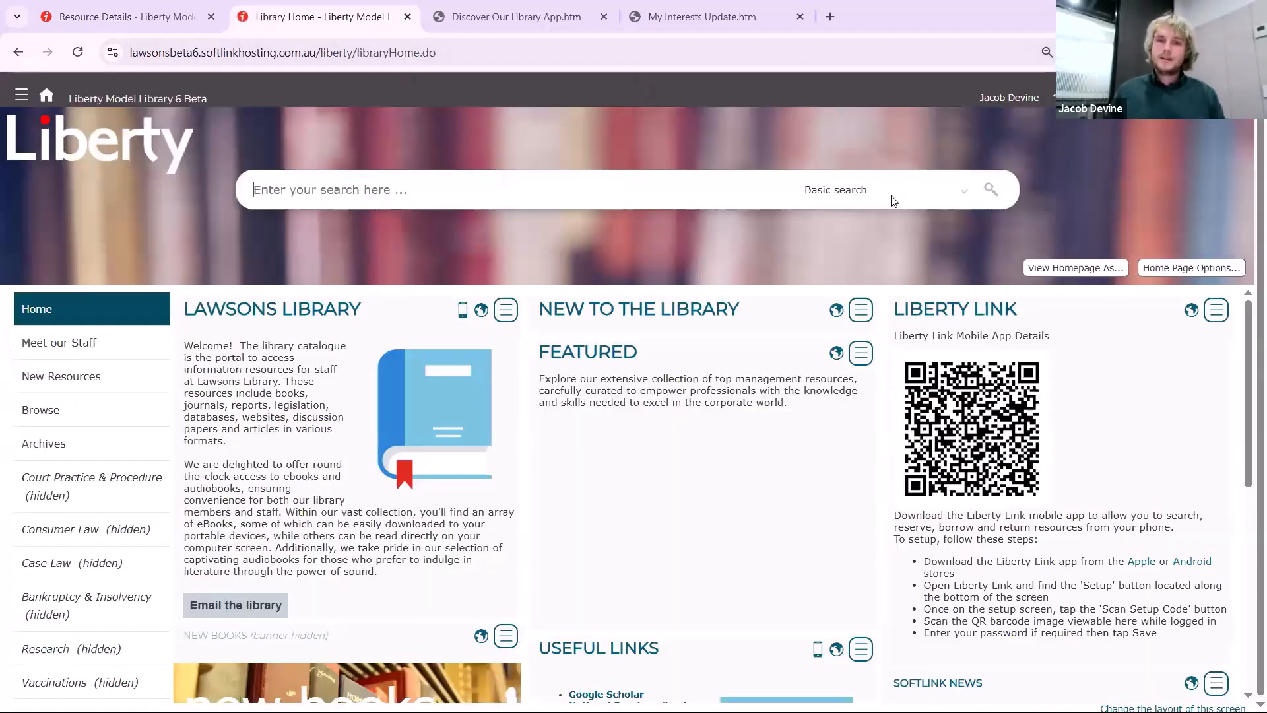
click(840, 192)
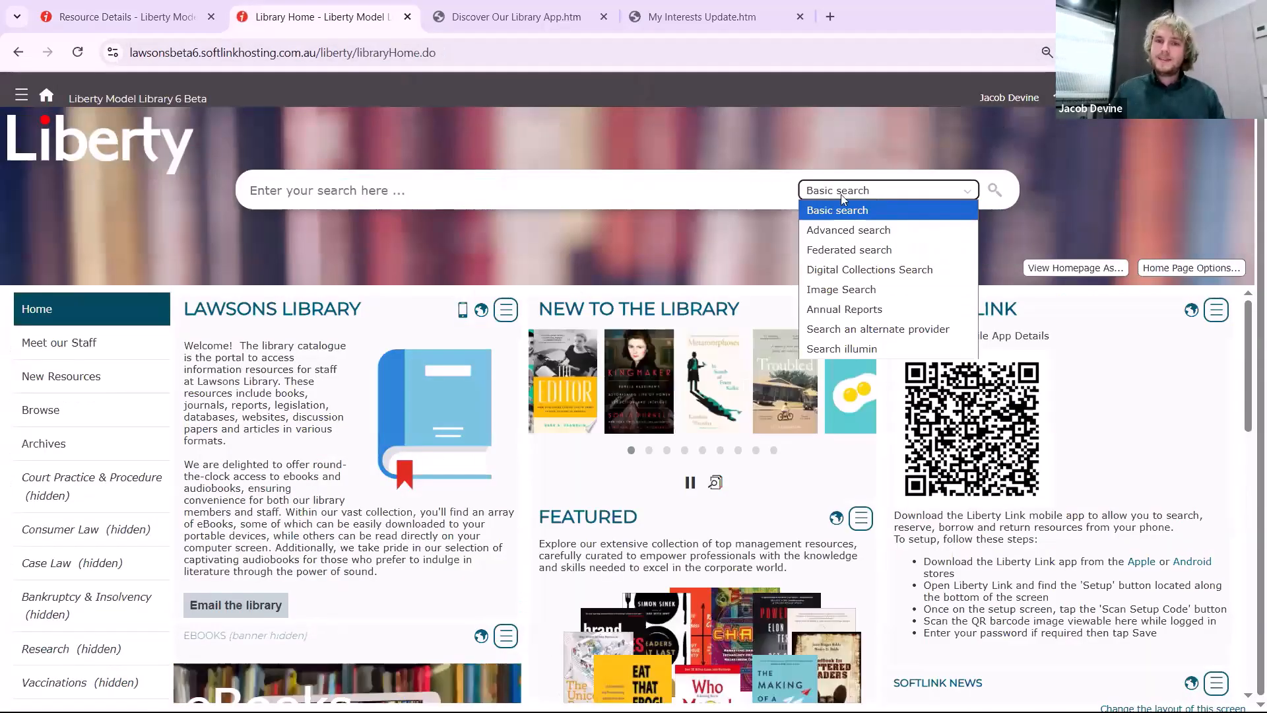
click(843, 251)
click(634, 184)
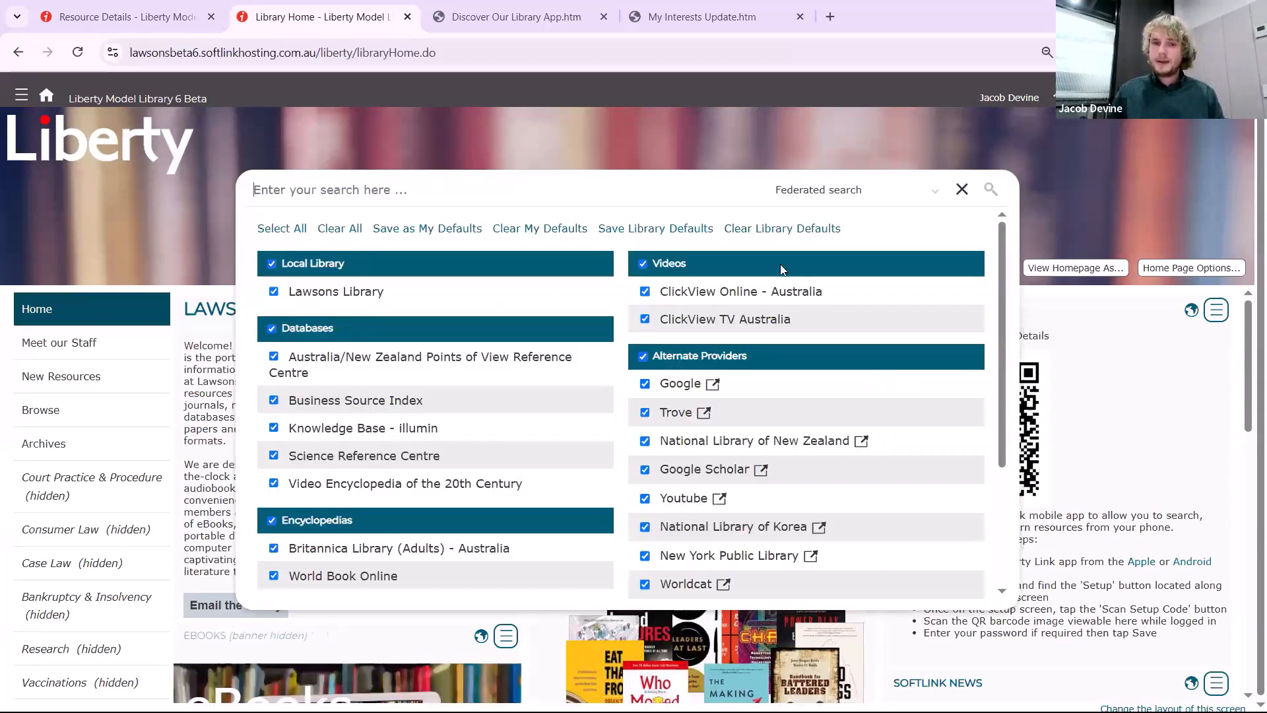
Clear all the federated search sources, select only the Alternate Providers group, and search for Federal Law
scroll(740, 400, down, 1)
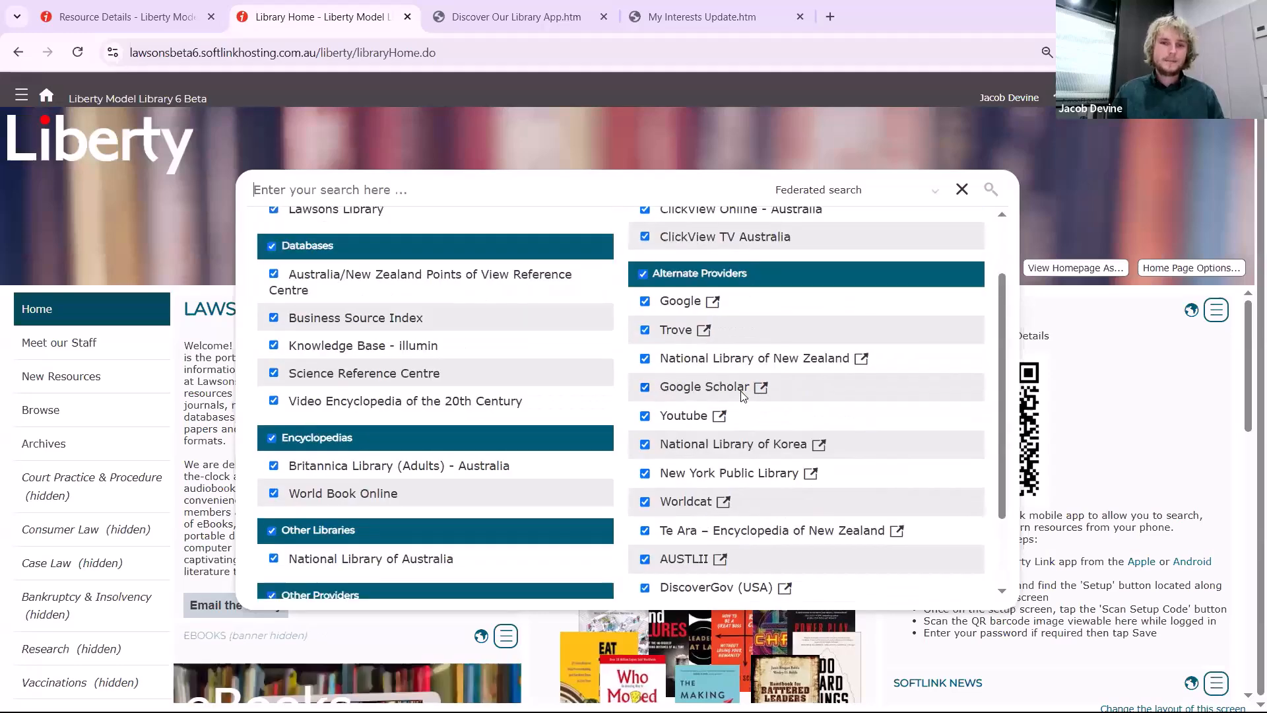
scroll(701, 367, up, 1)
click(340, 228)
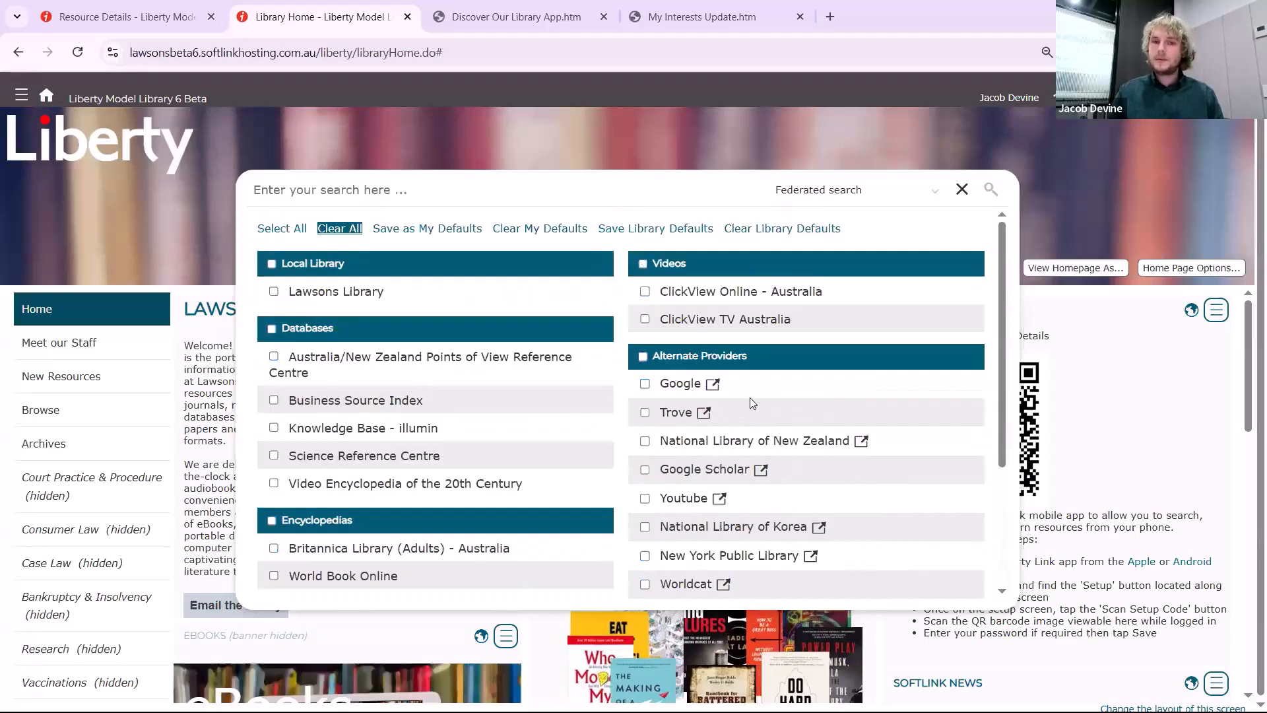
click(700, 356)
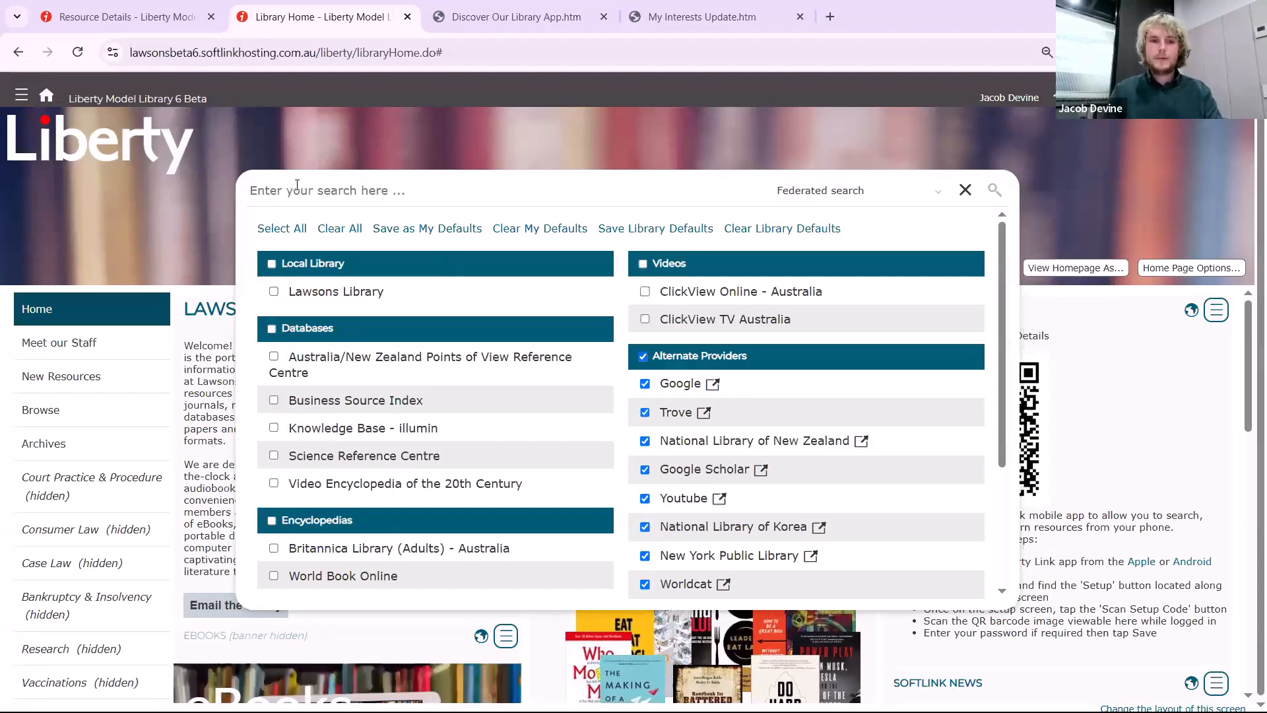
text(Federal Law)
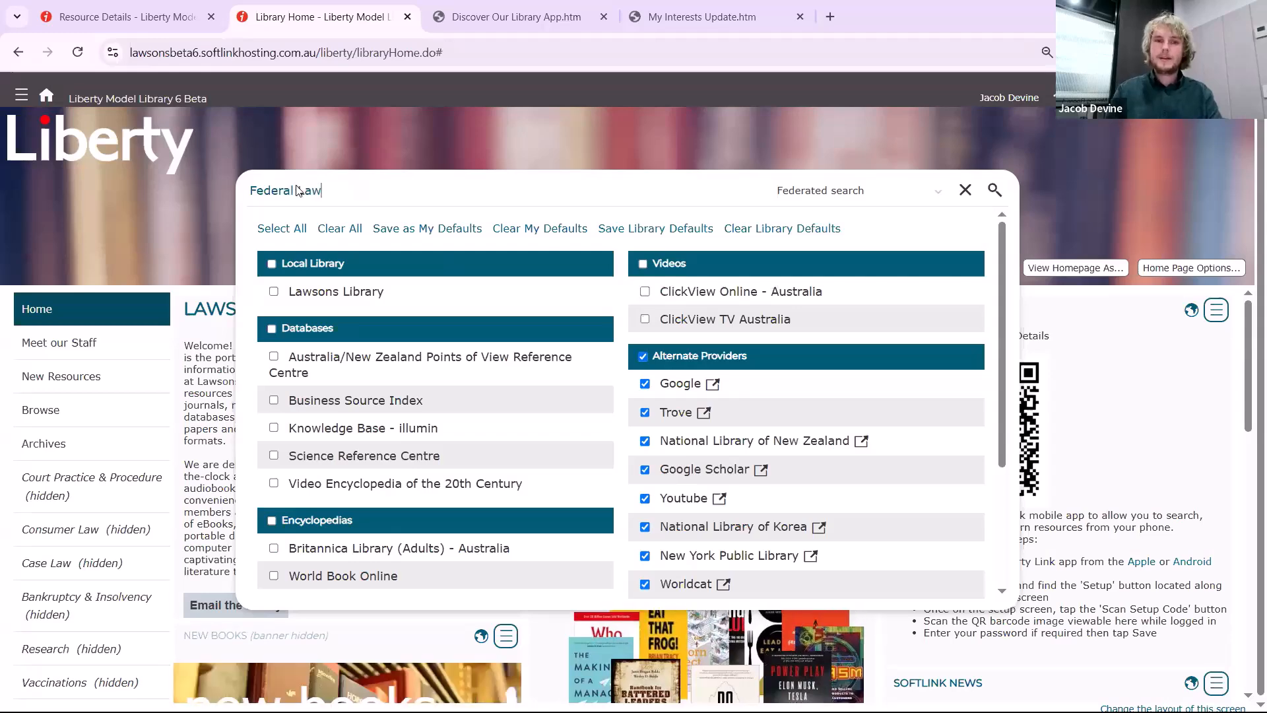
key(Return)
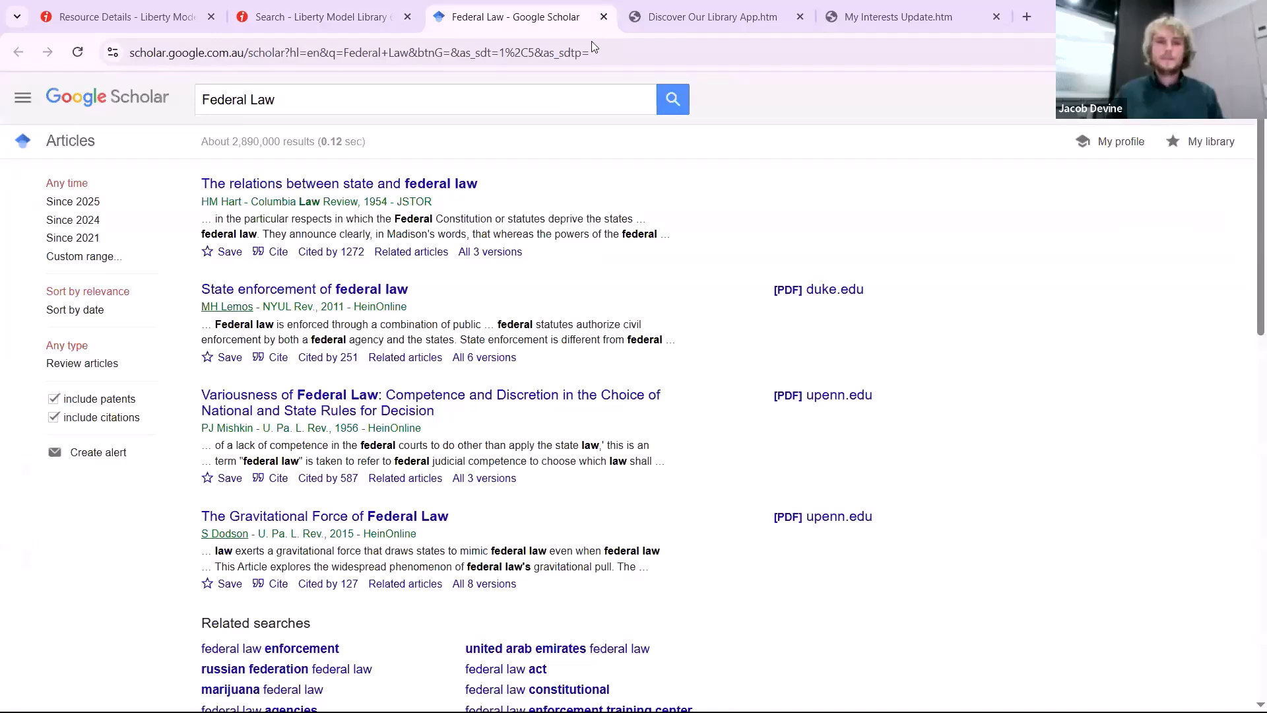
Close the Google Scholar results and bring up parameter 4305 in the Management parameters
click(603, 16)
click(47, 177)
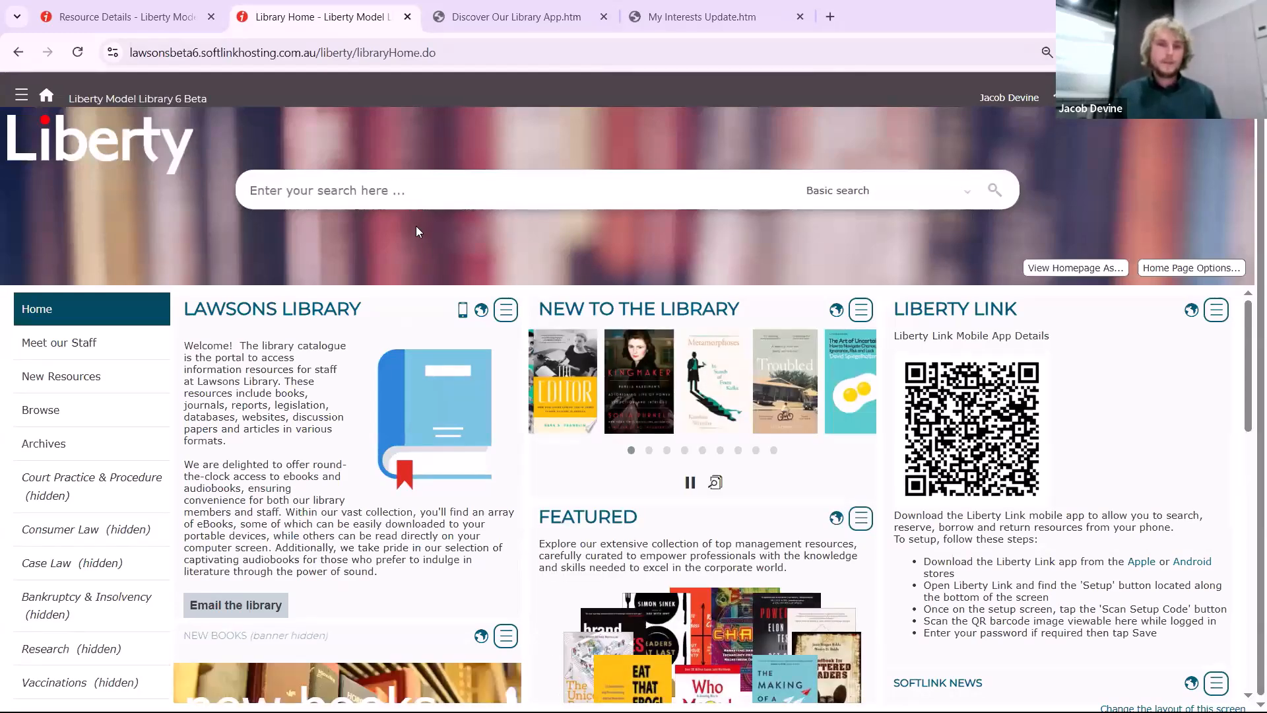
click(141, 25)
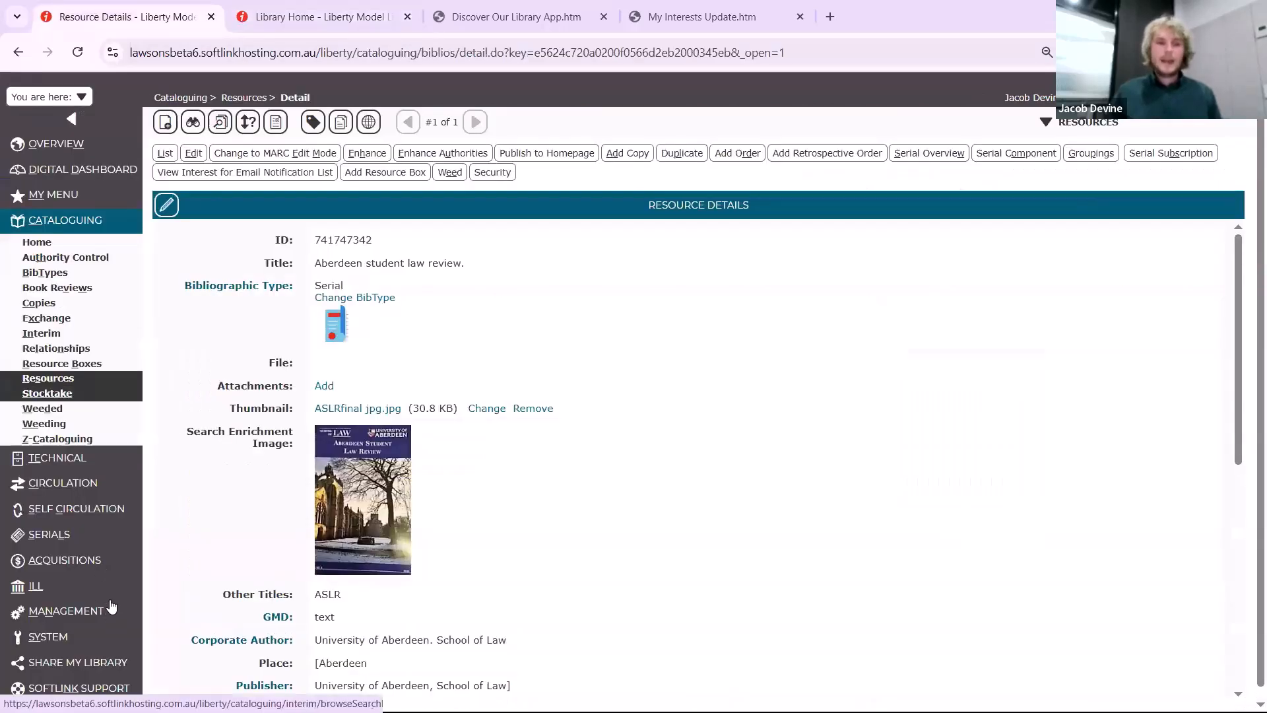
click(109, 611)
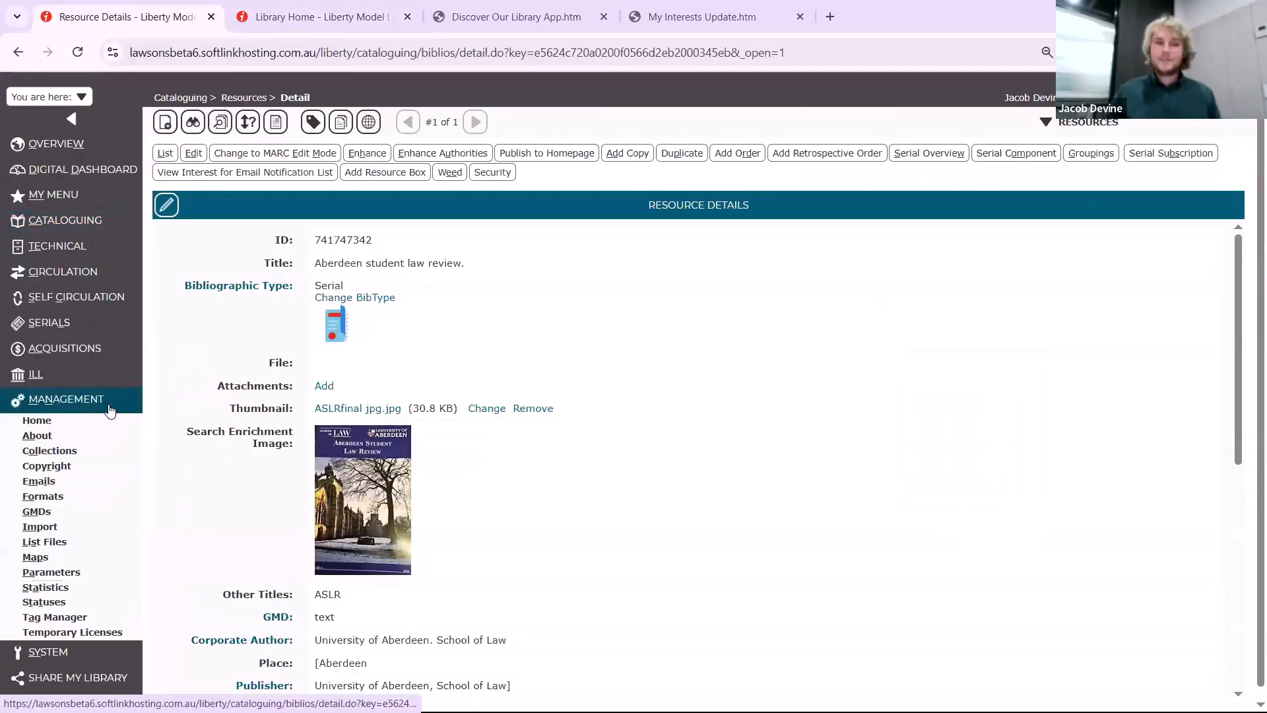
click(76, 614)
click(79, 573)
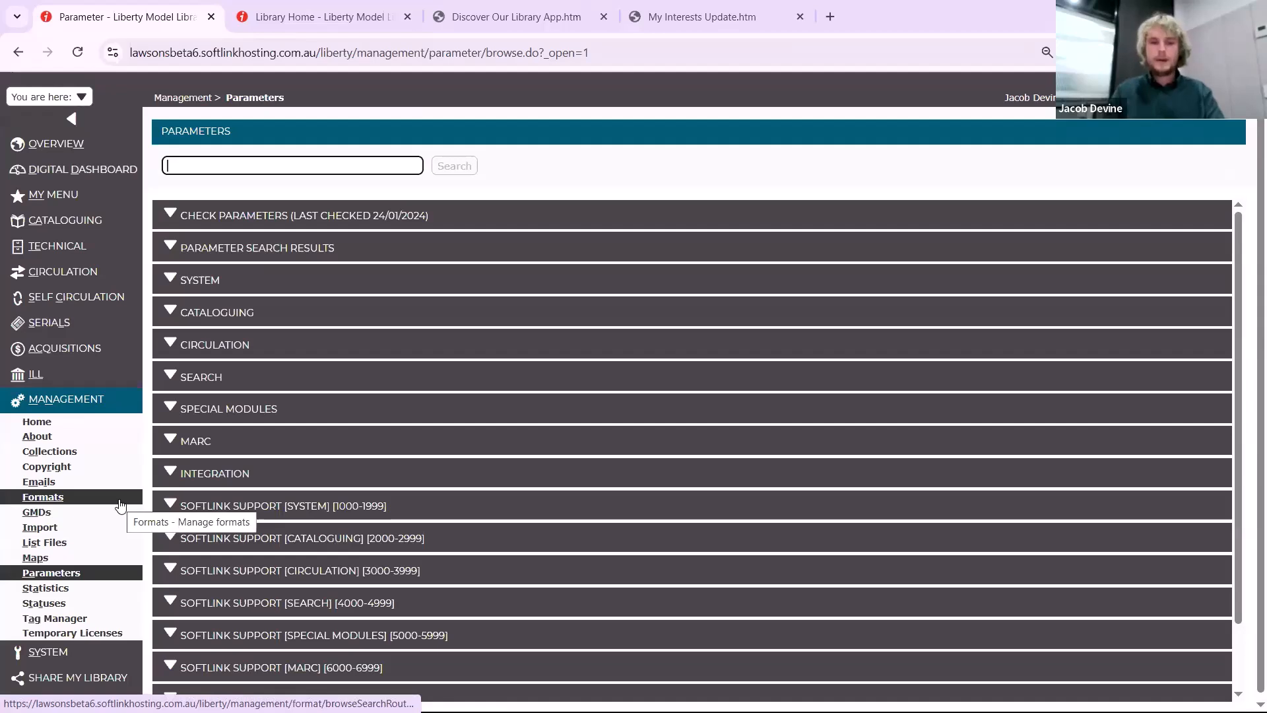
text(4305)
key(Return)
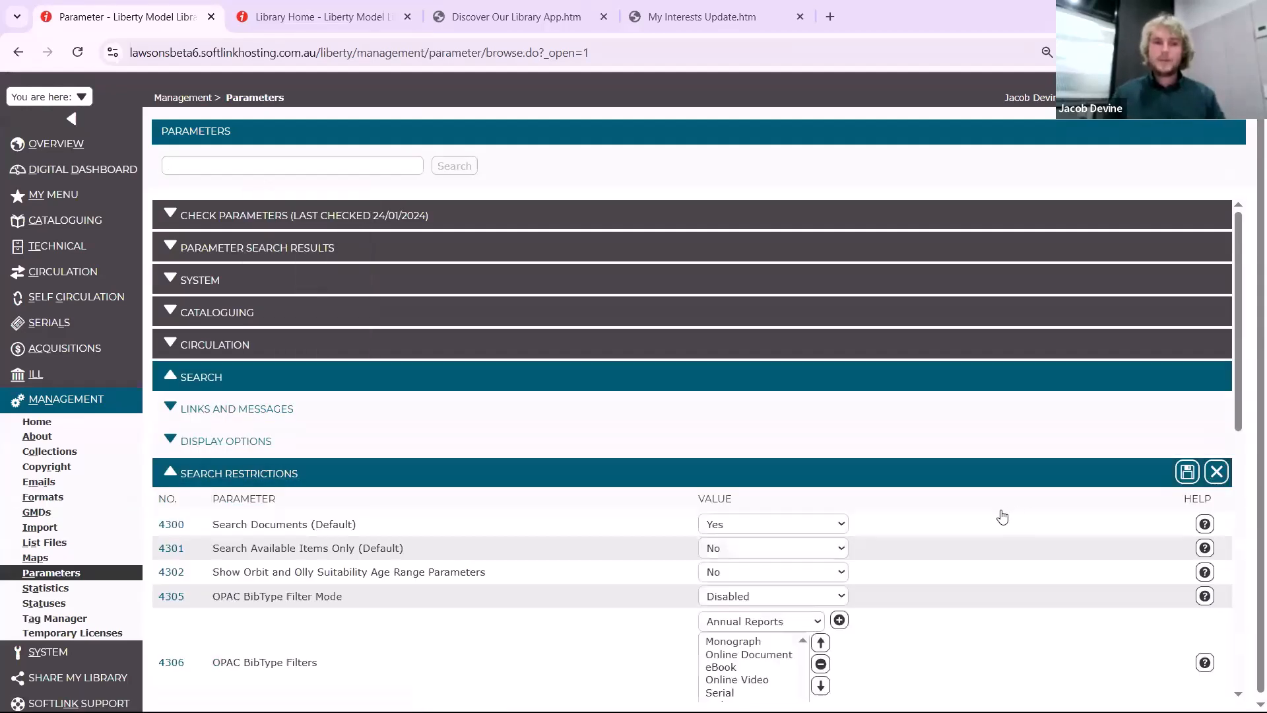
Set parameter 4305, OPAC BibType Filter Mode, to Automatic and save the search restrictions
scroll(1004, 515, down, 8)
scroll(933, 504, up, 6)
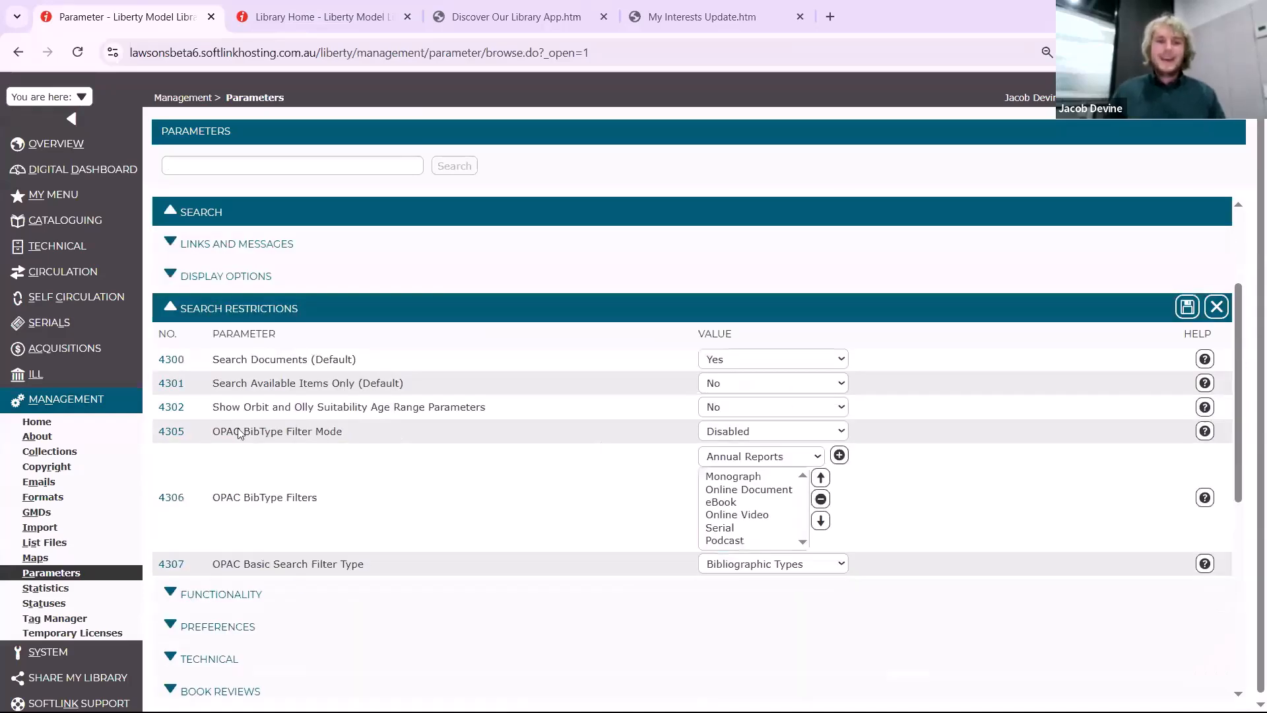
click(740, 438)
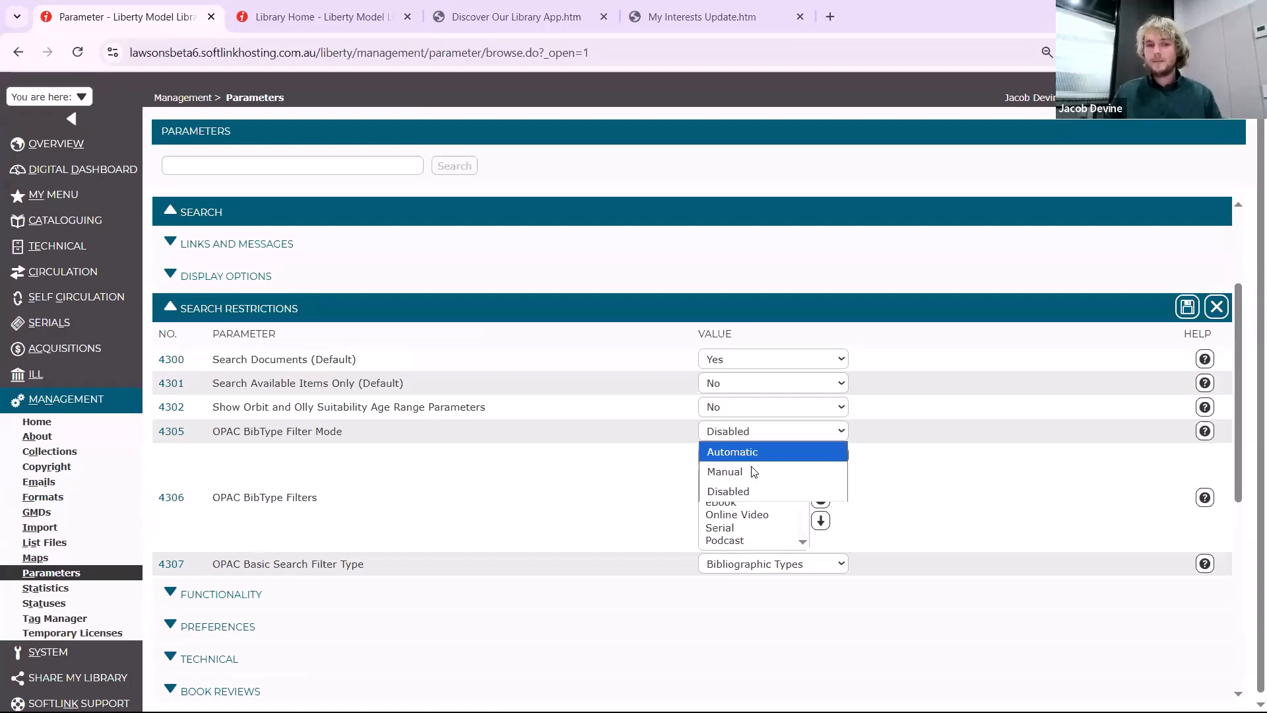
click(747, 457)
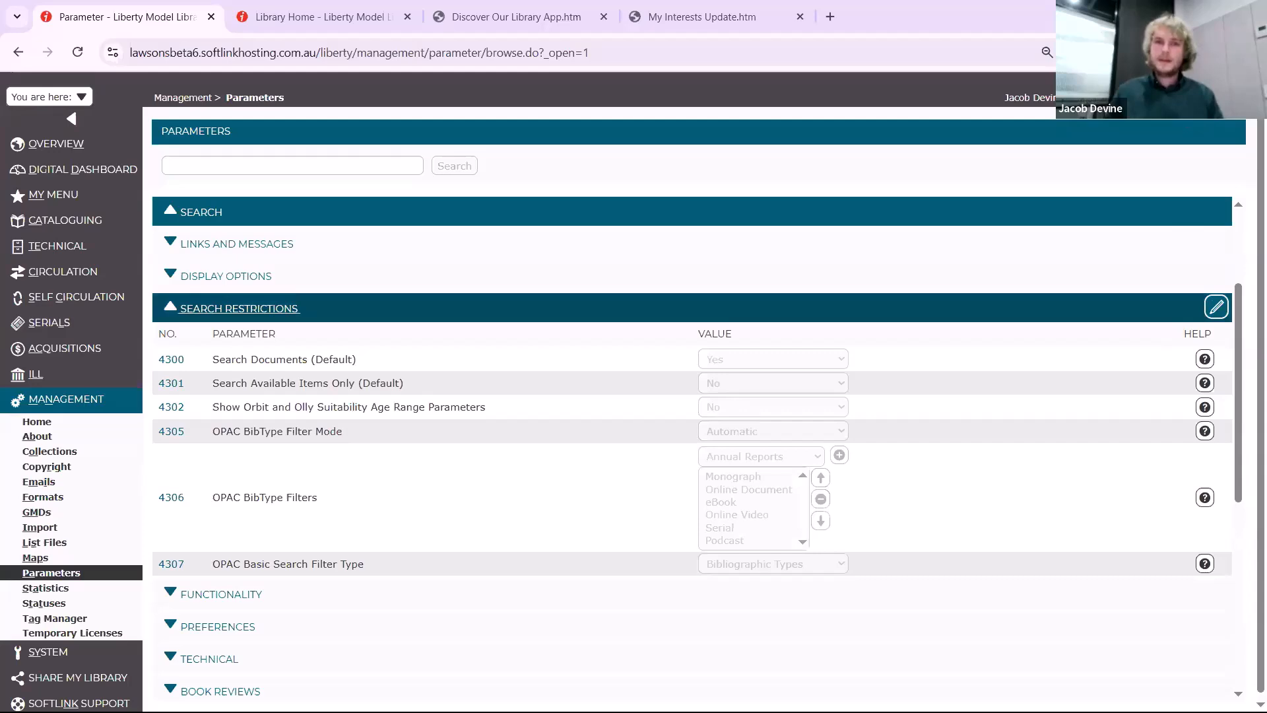
Reload the catalogue home page and try the Serial and eBook filters in the basic search
key(ctrl+Tab)
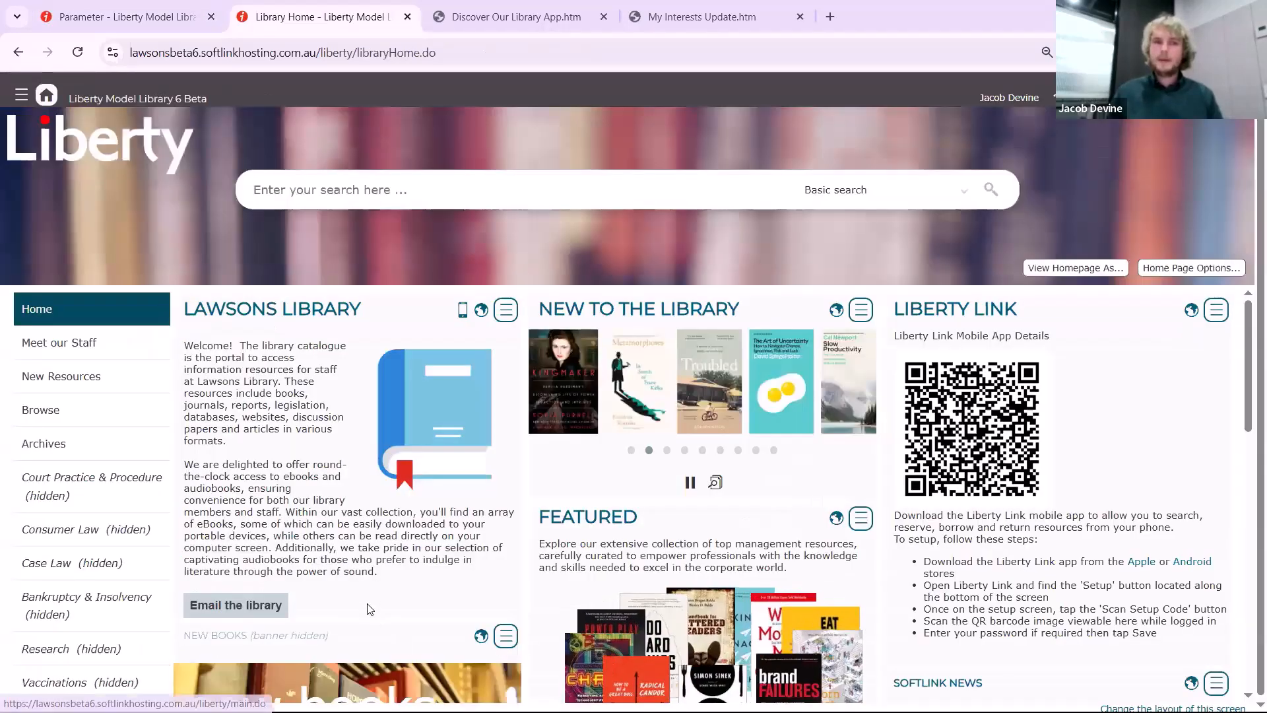
key(F5)
click(358, 192)
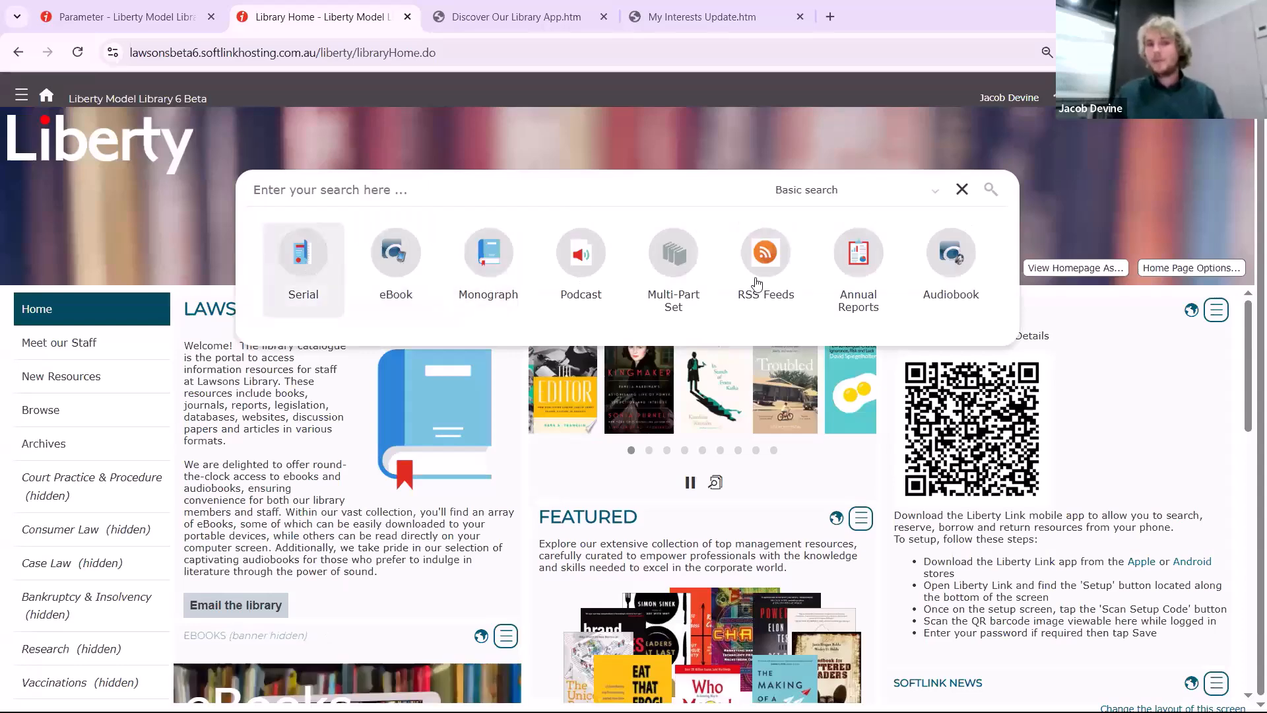
click(316, 297)
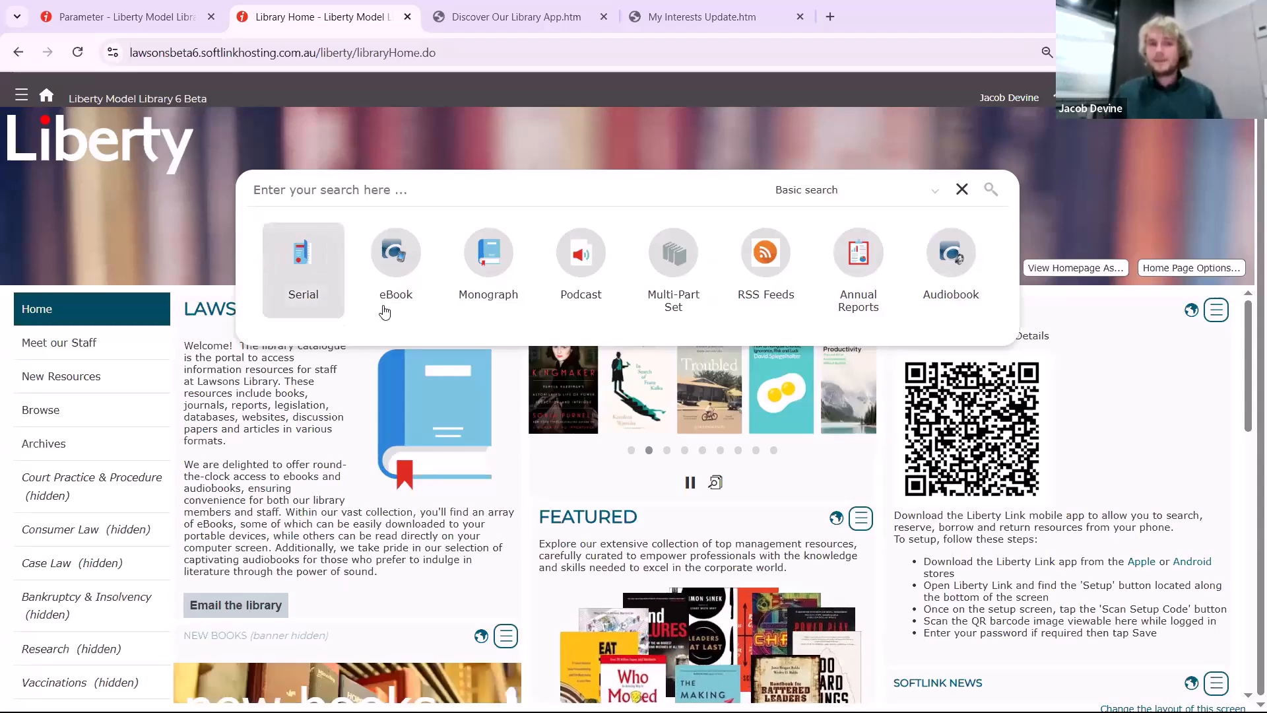
click(396, 284)
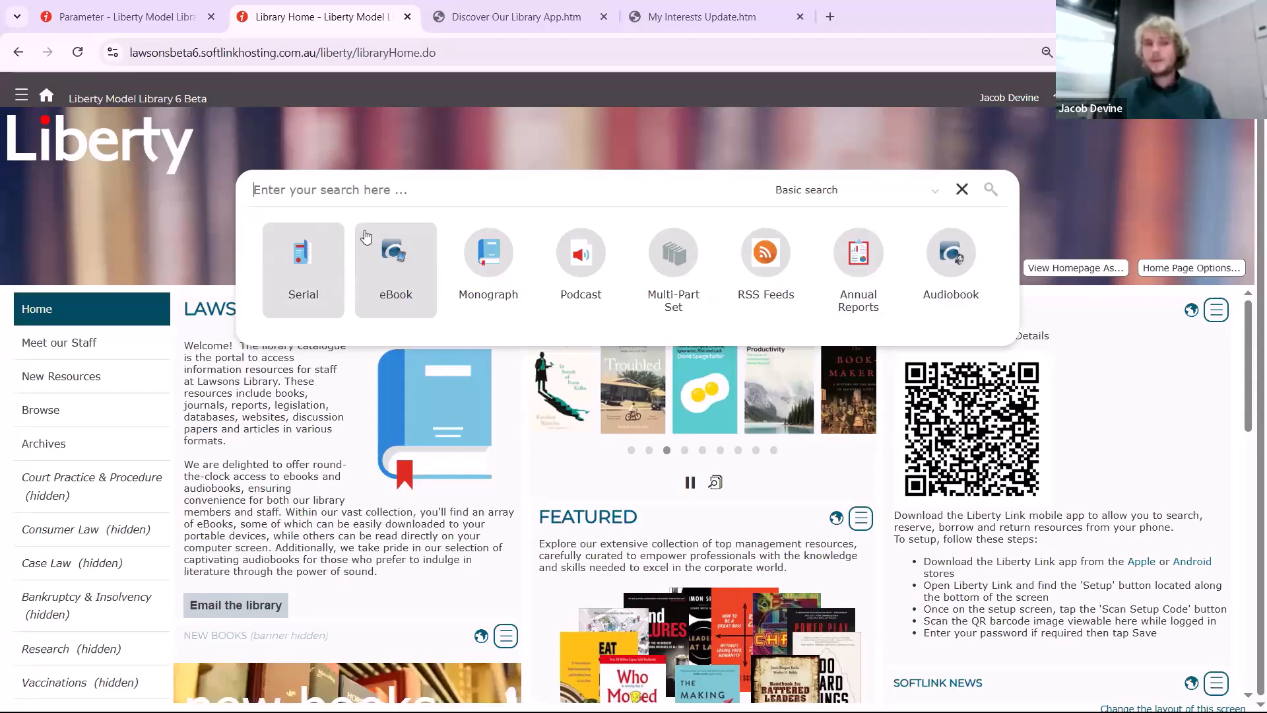
click(354, 201)
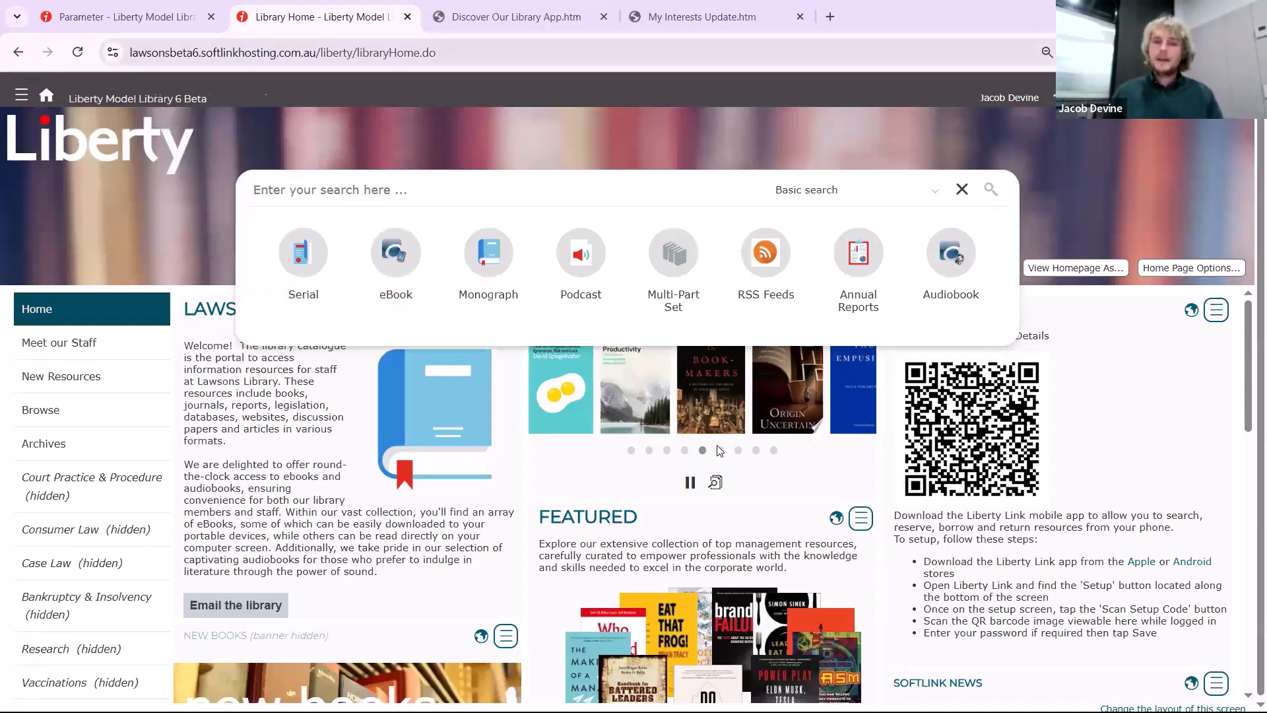
Edit the search restrictions in the parameters, setting OPAC BibType Filter Mode to Manual and reviewing the OPAC BibType Filters
click(126, 18)
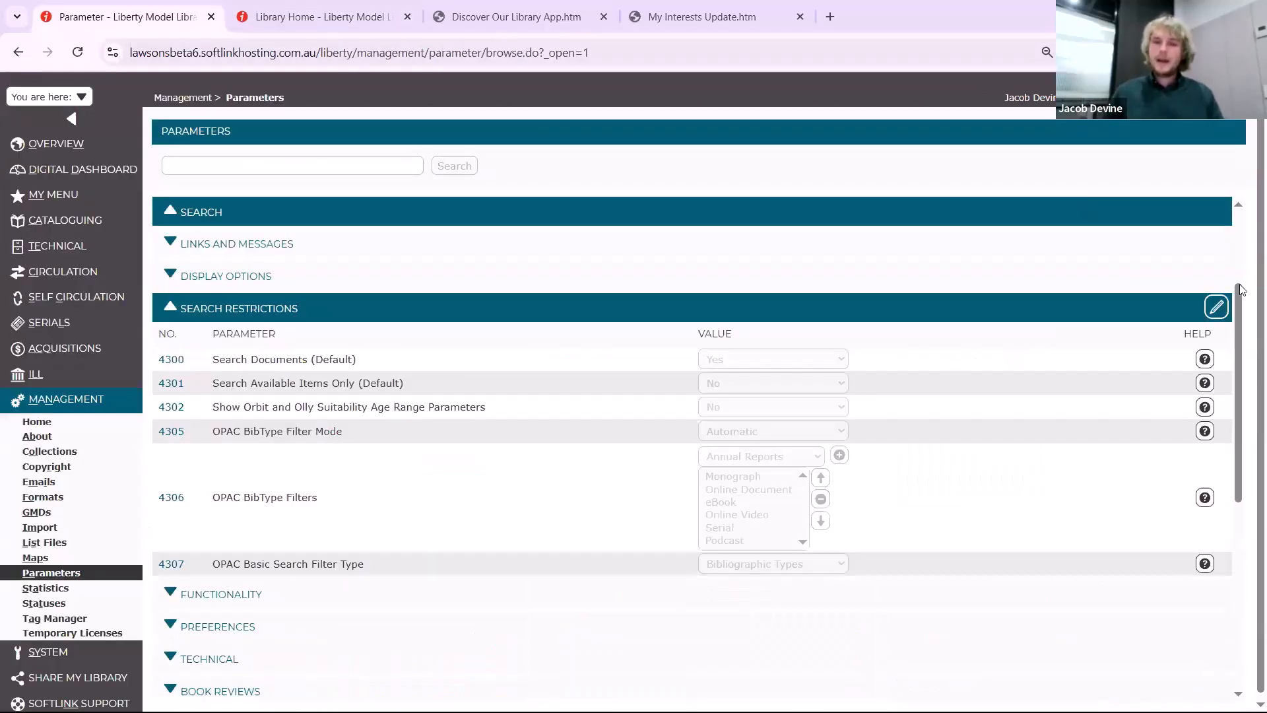
click(833, 432)
click(835, 461)
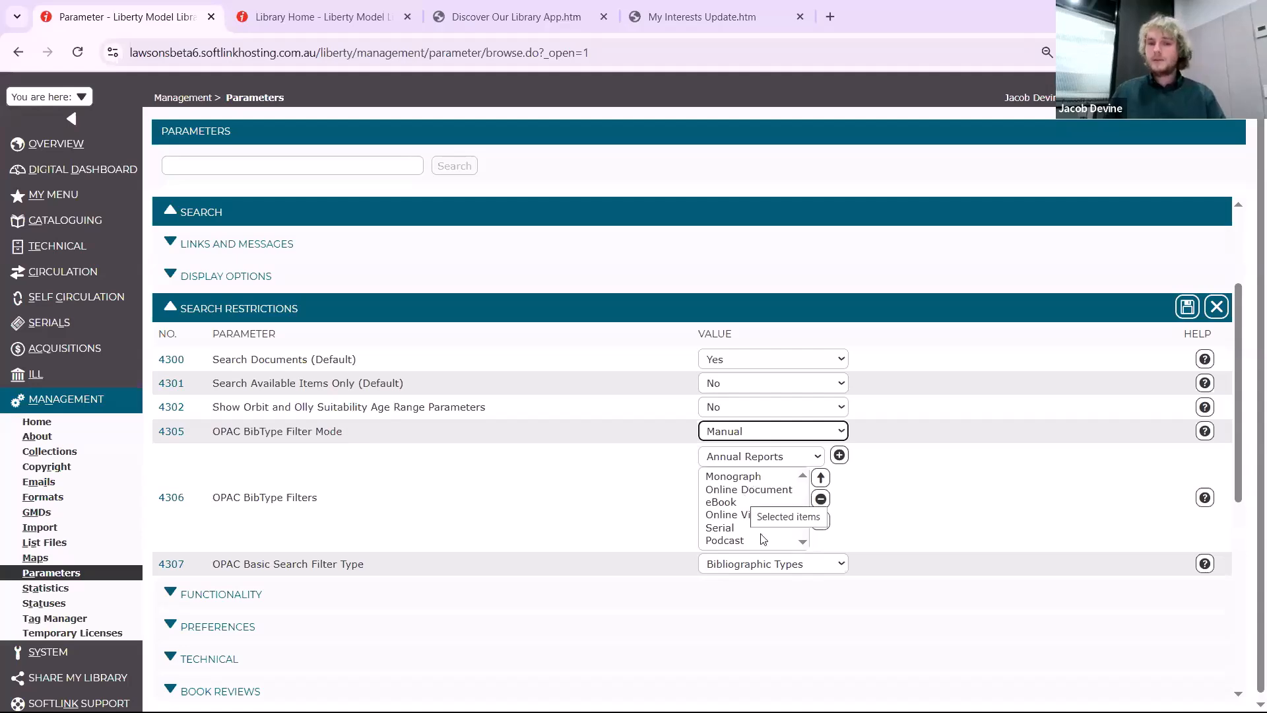
scroll(753, 485, down, 2)
scroll(732, 433, up, 1)
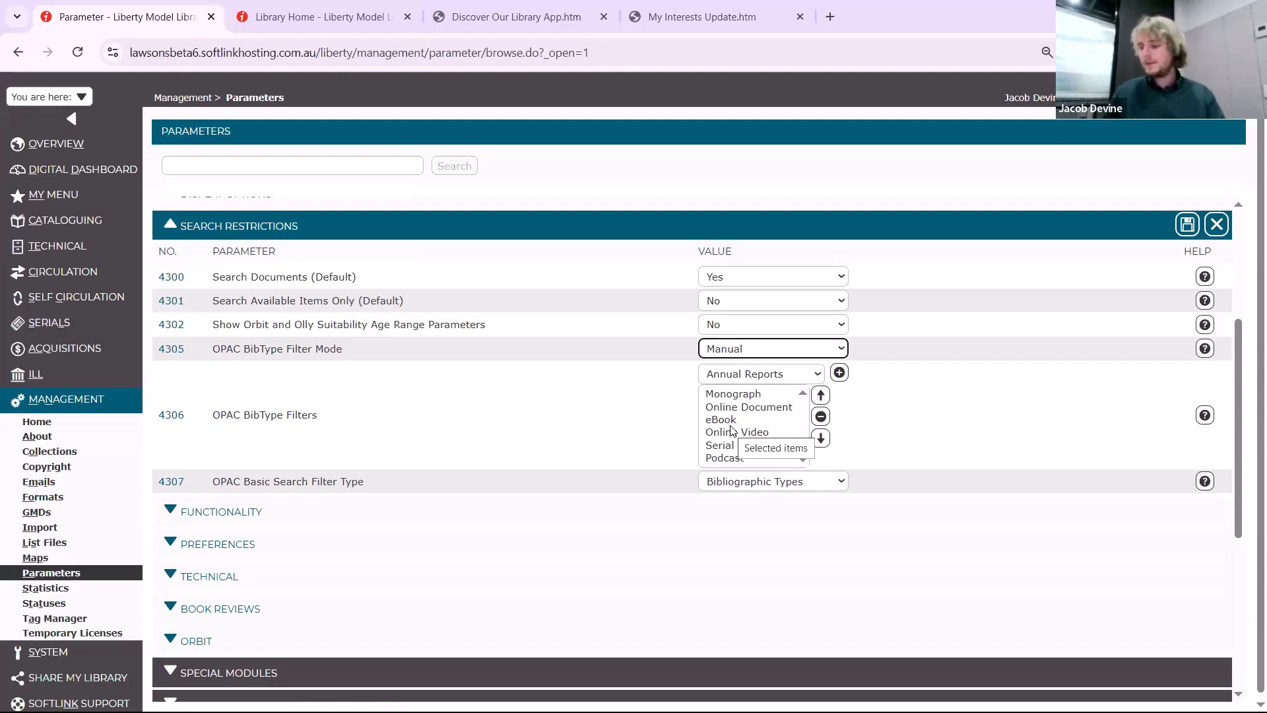
click(756, 373)
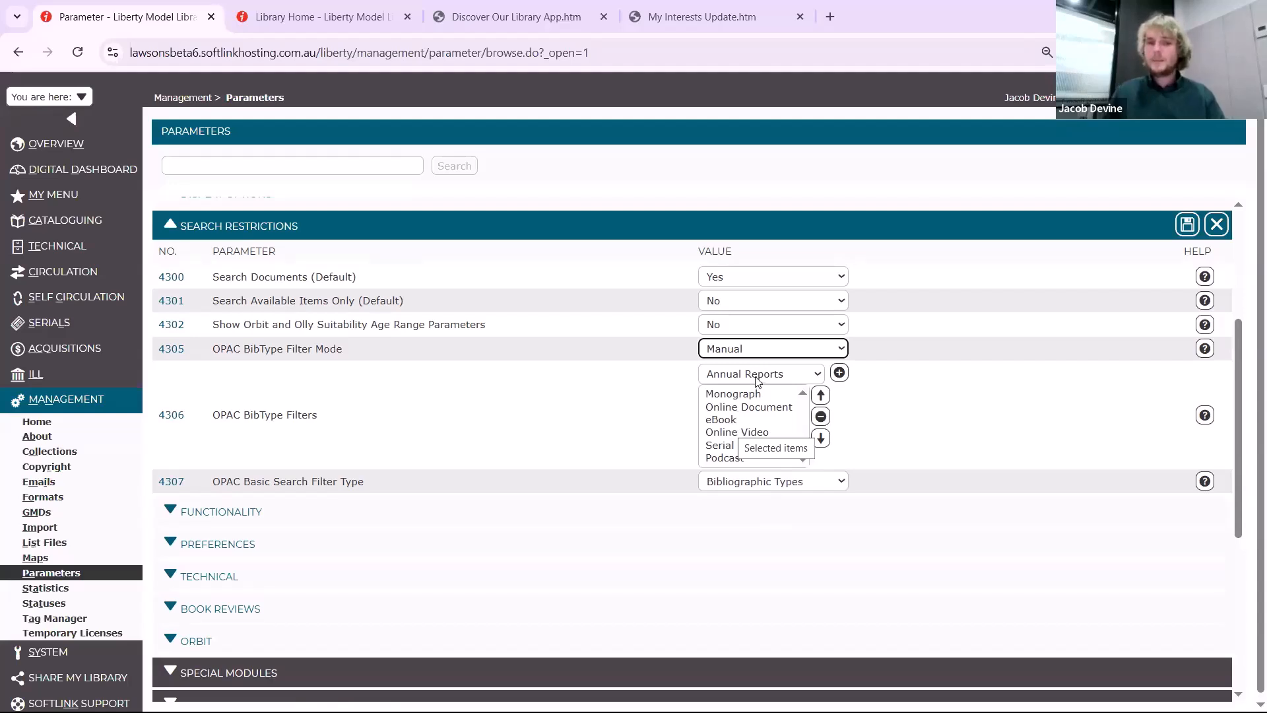
click(987, 426)
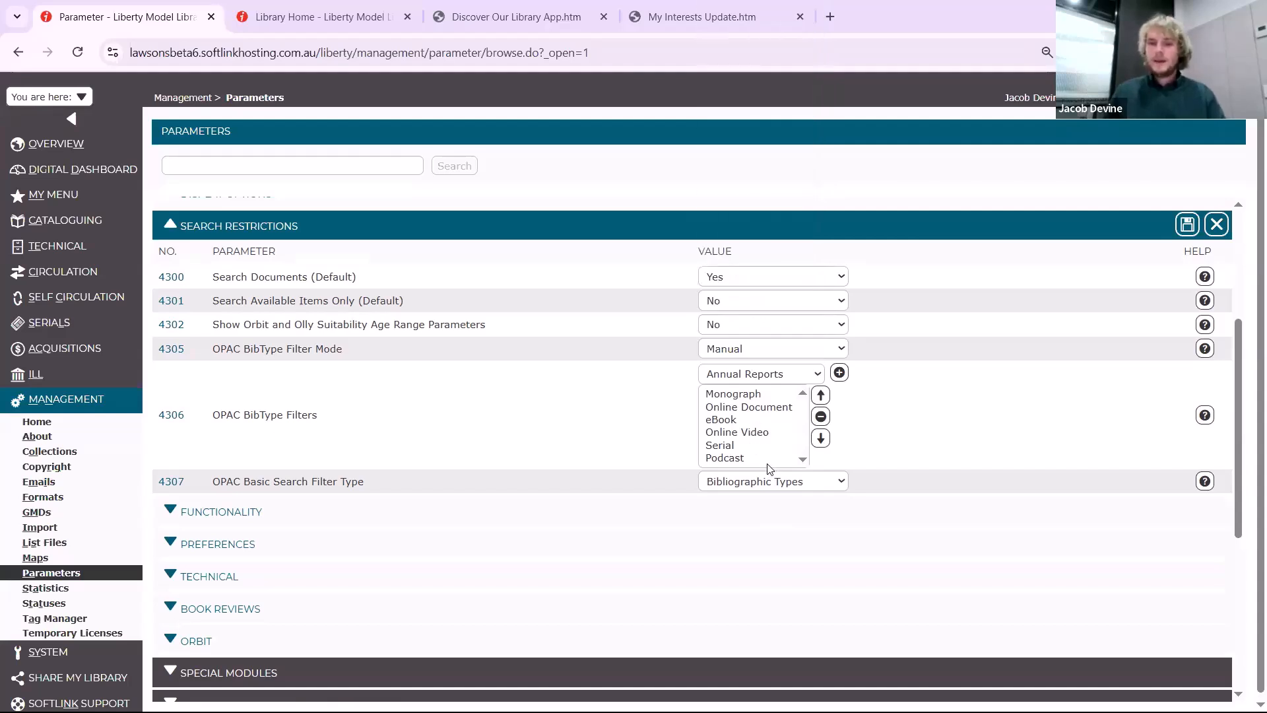
Set OPAC Basic Search Filter Type (4307) to Custom Searches, save, and check the filters on the catalogue home page
click(766, 489)
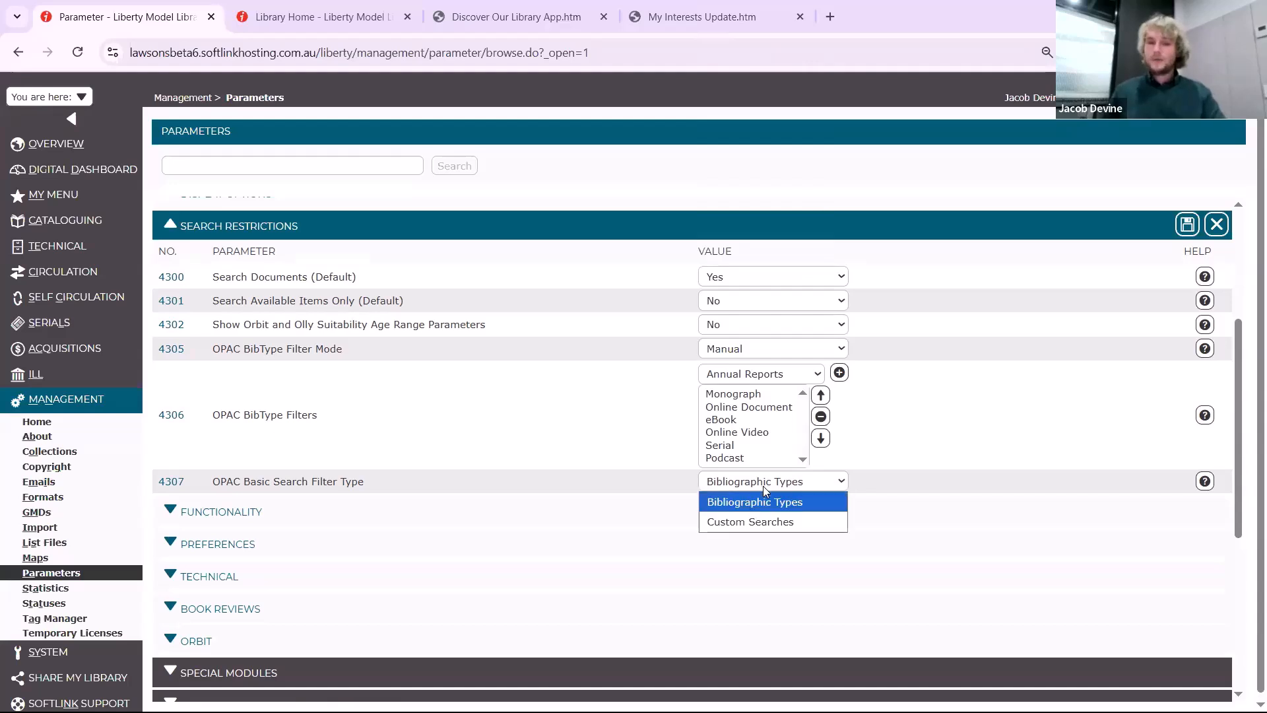
click(766, 526)
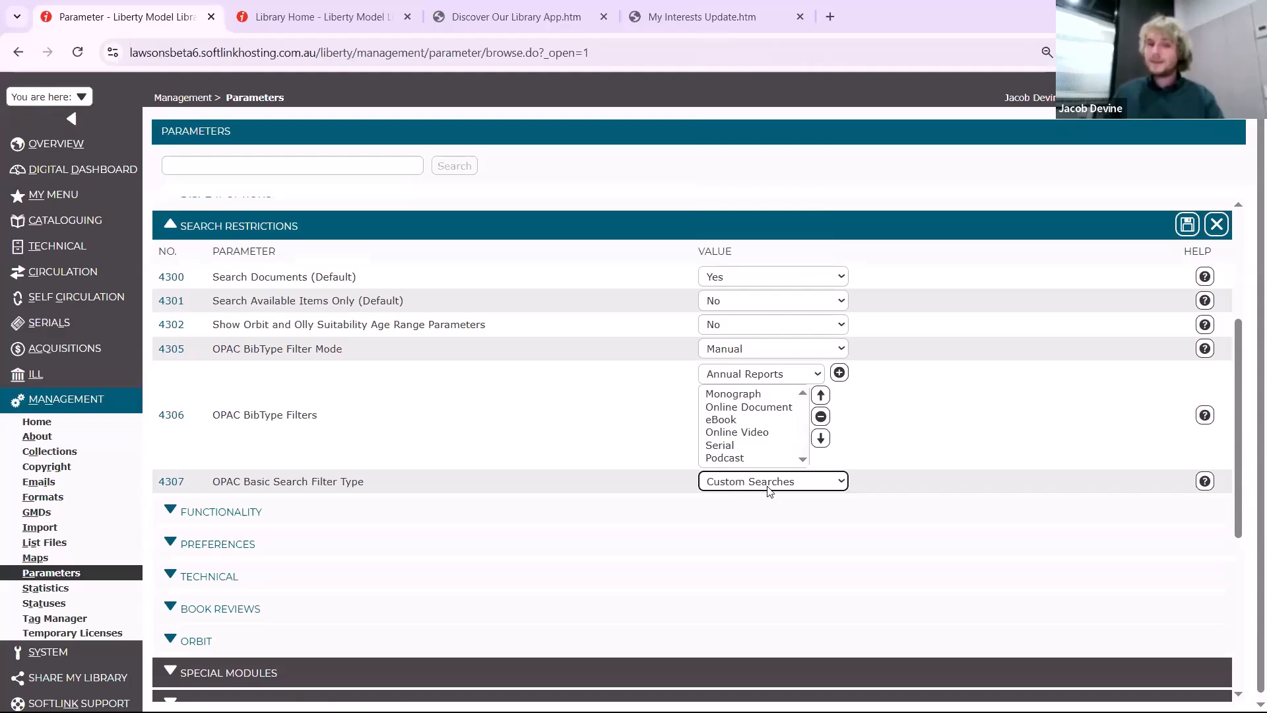
click(1188, 225)
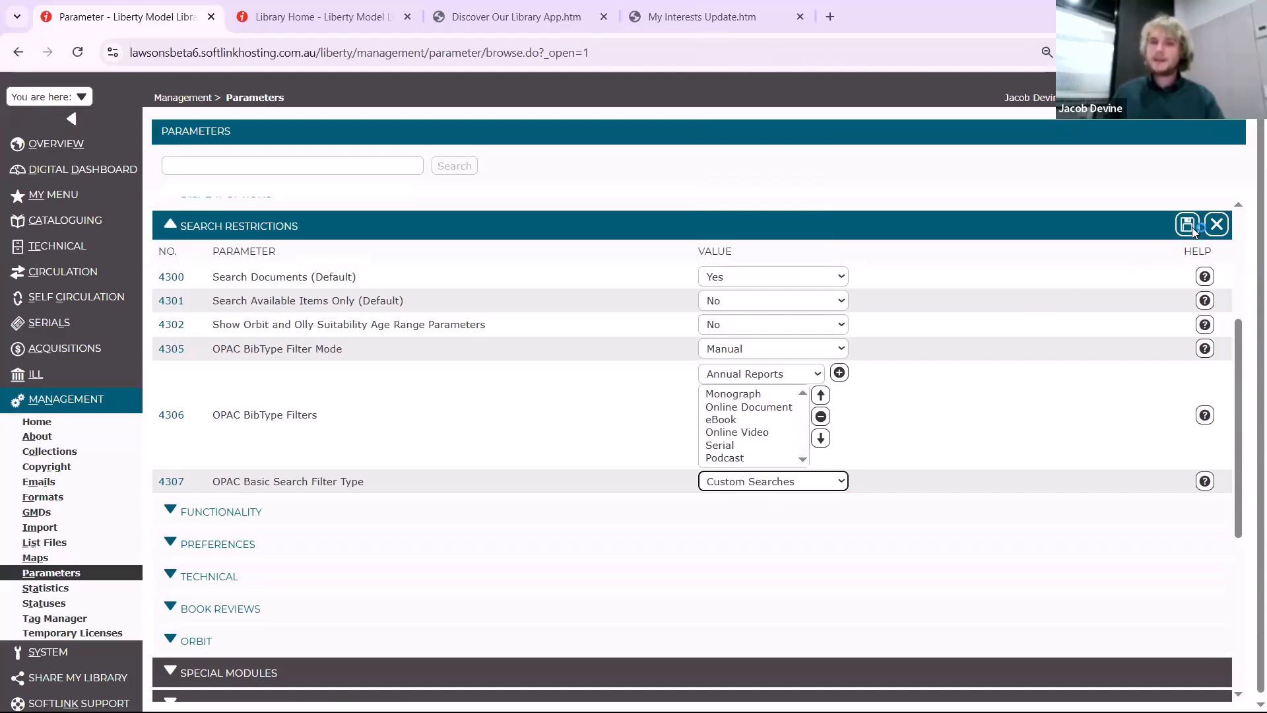
click(303, 23)
click(46, 95)
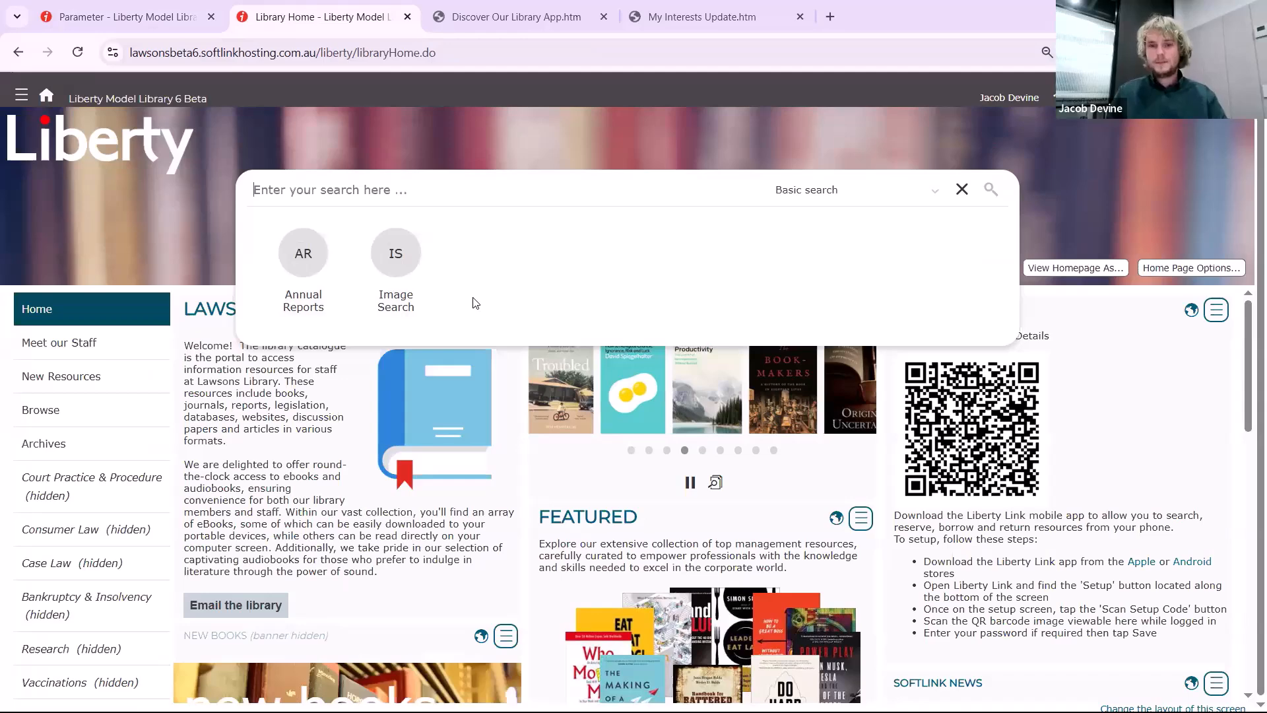
Collapse the Search Restrictions parameters and open the Interests module in Circulation
click(120, 26)
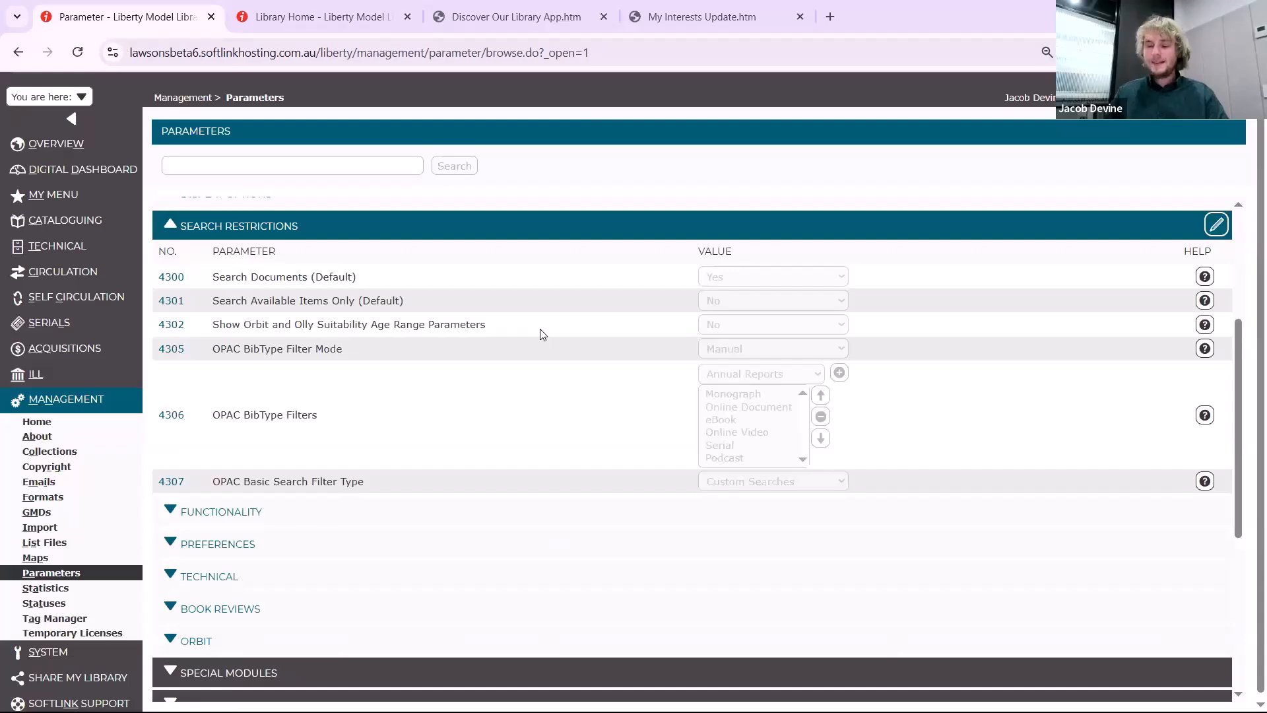
scroll(538, 330, up, 1)
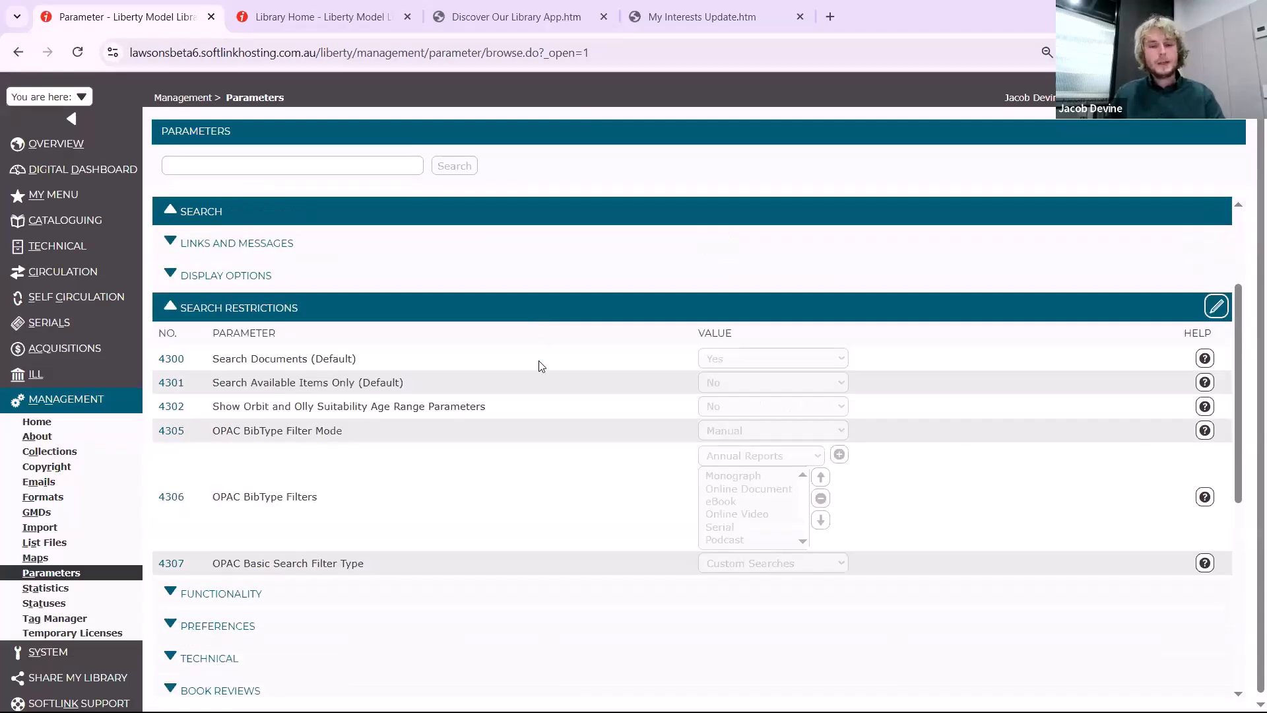
click(411, 319)
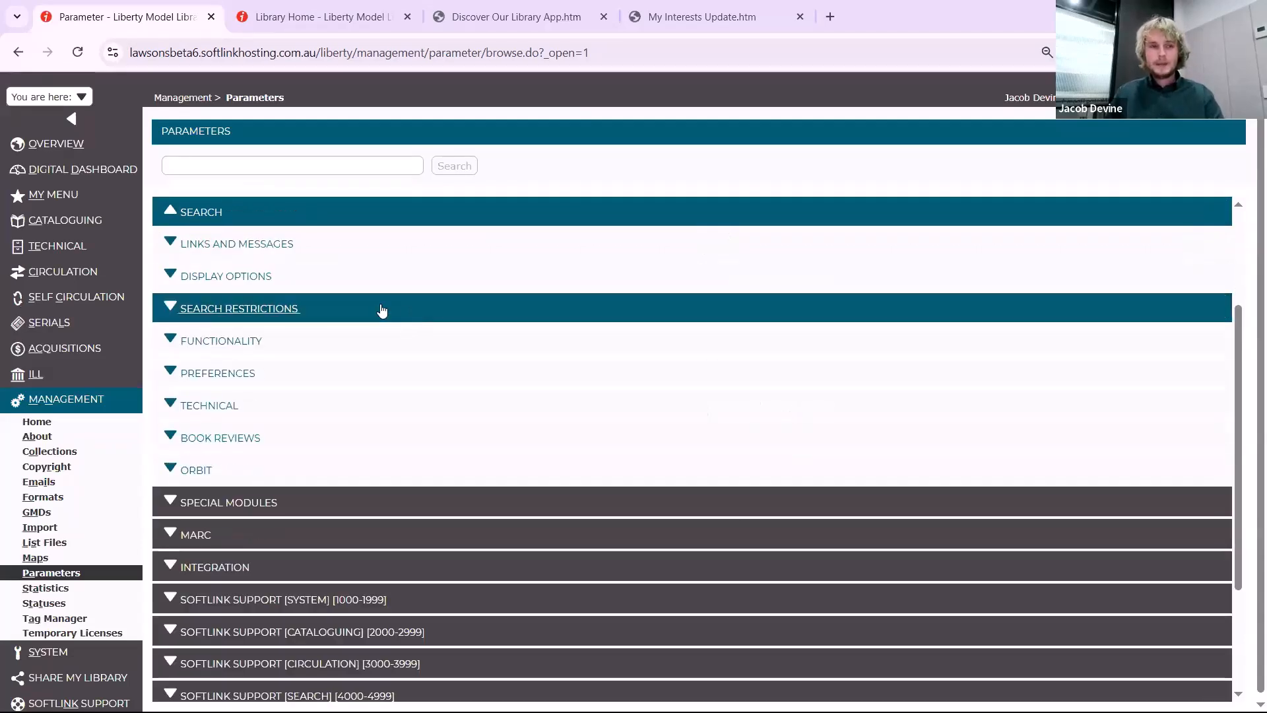
click(60, 277)
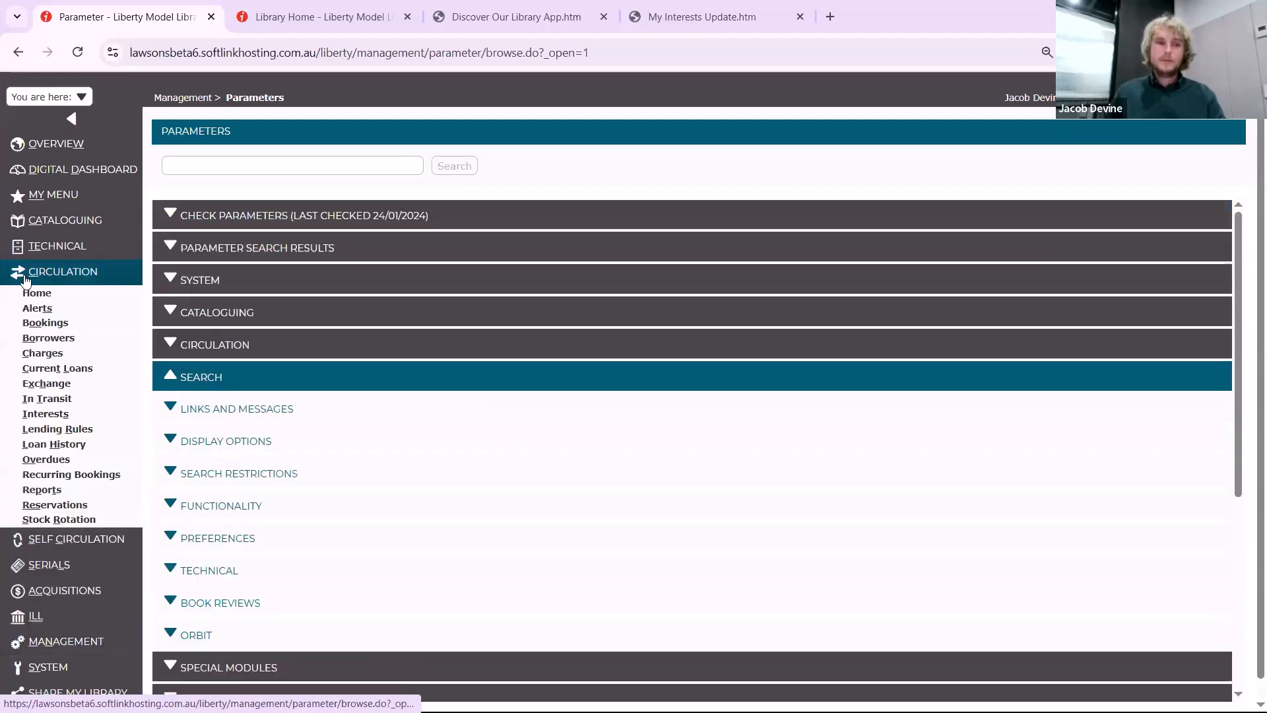
click(76, 417)
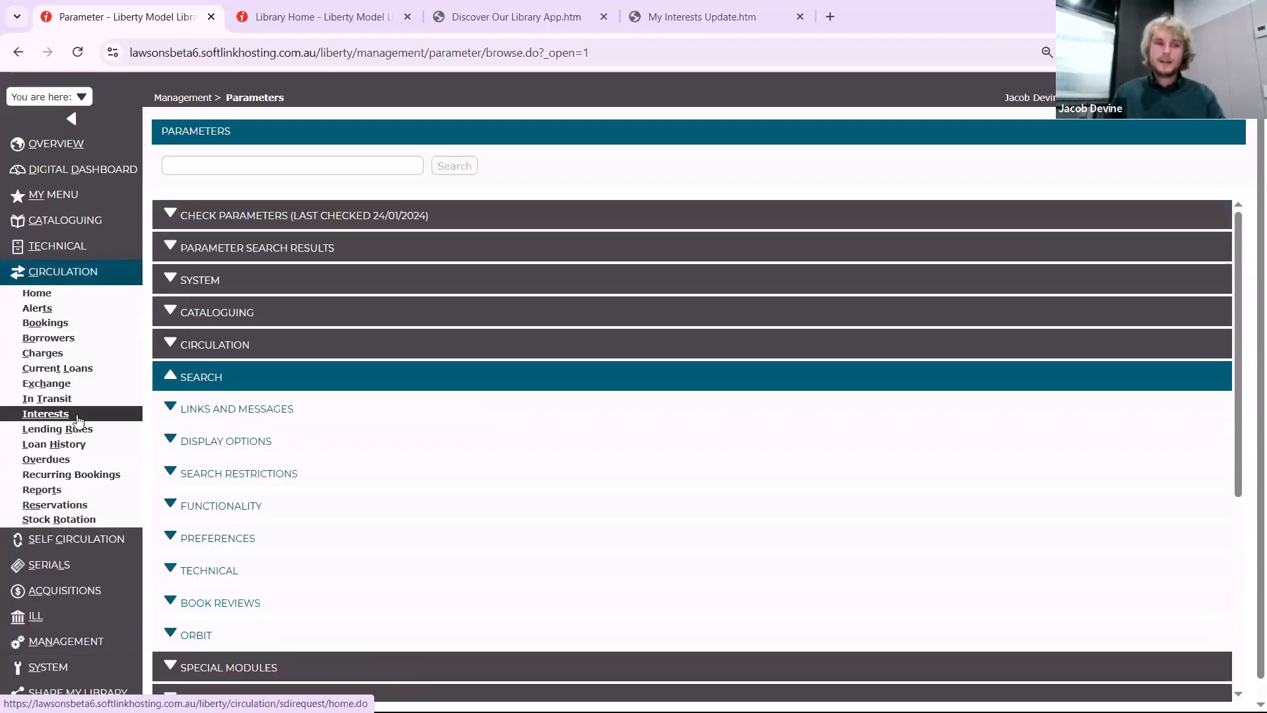
click(439, 422)
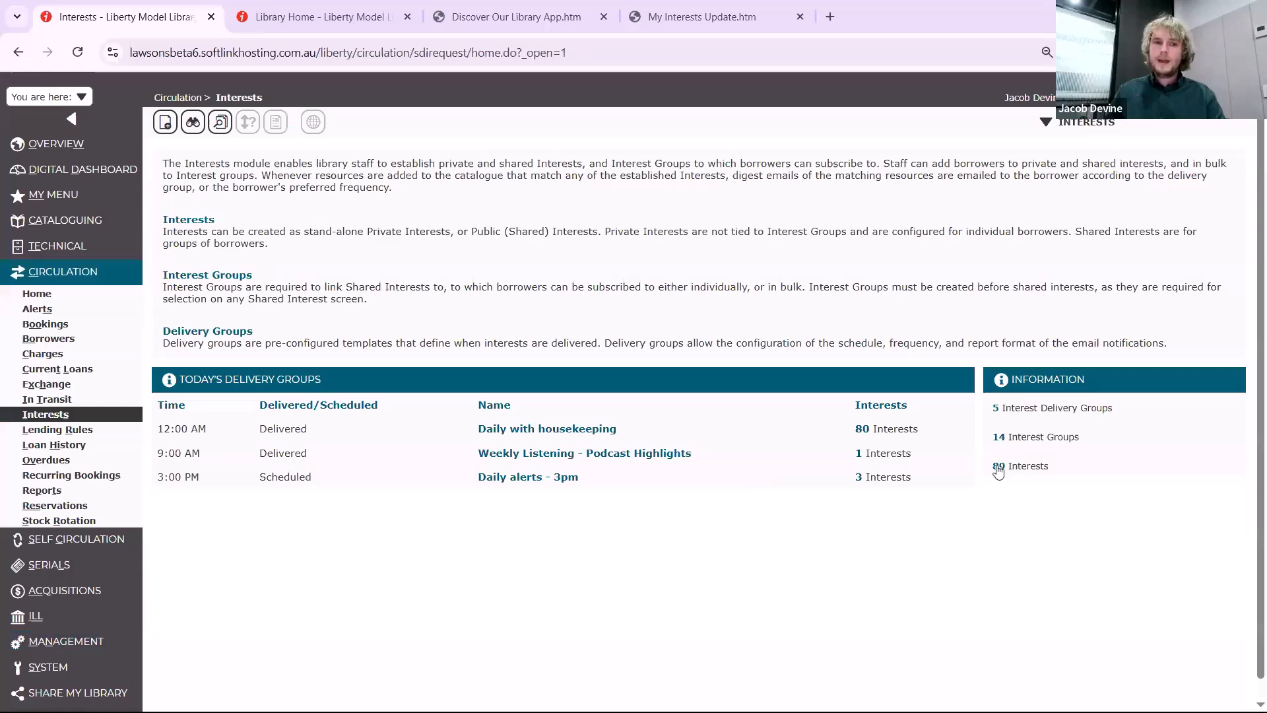
Start a new interest of type External, fill in the external contact's e-mail, and cancel the entry
click(189, 219)
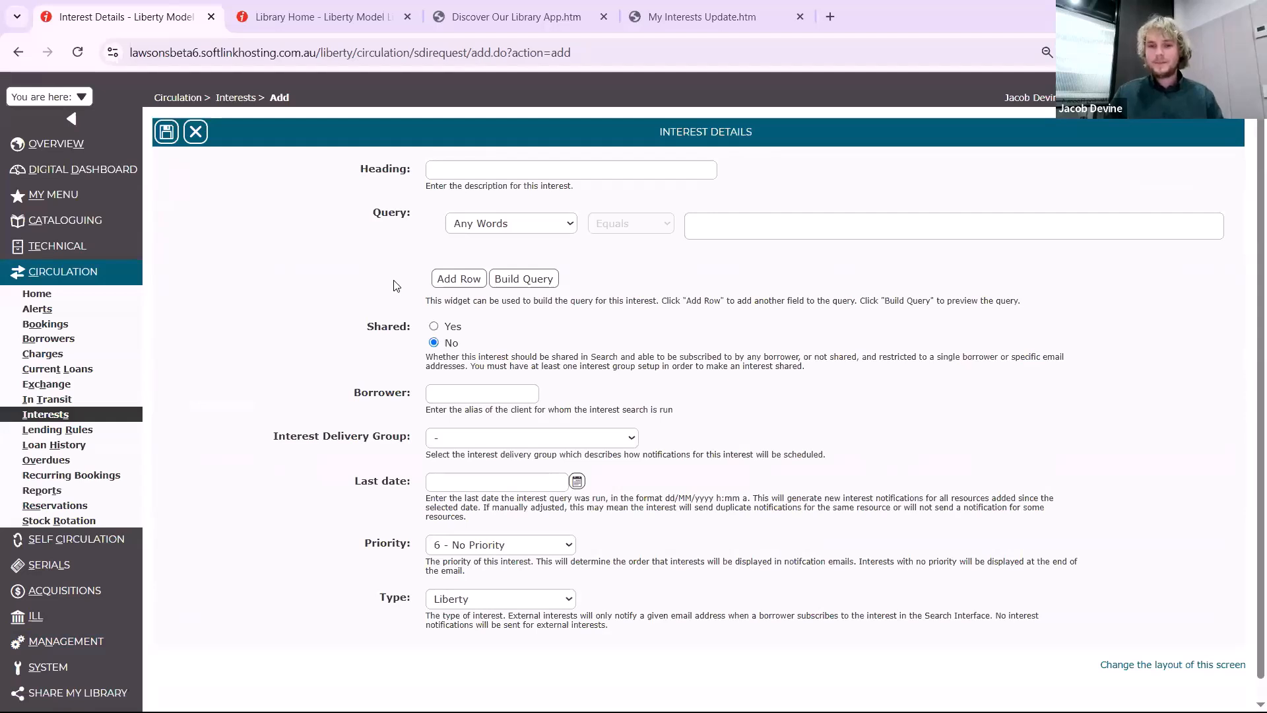
click(485, 602)
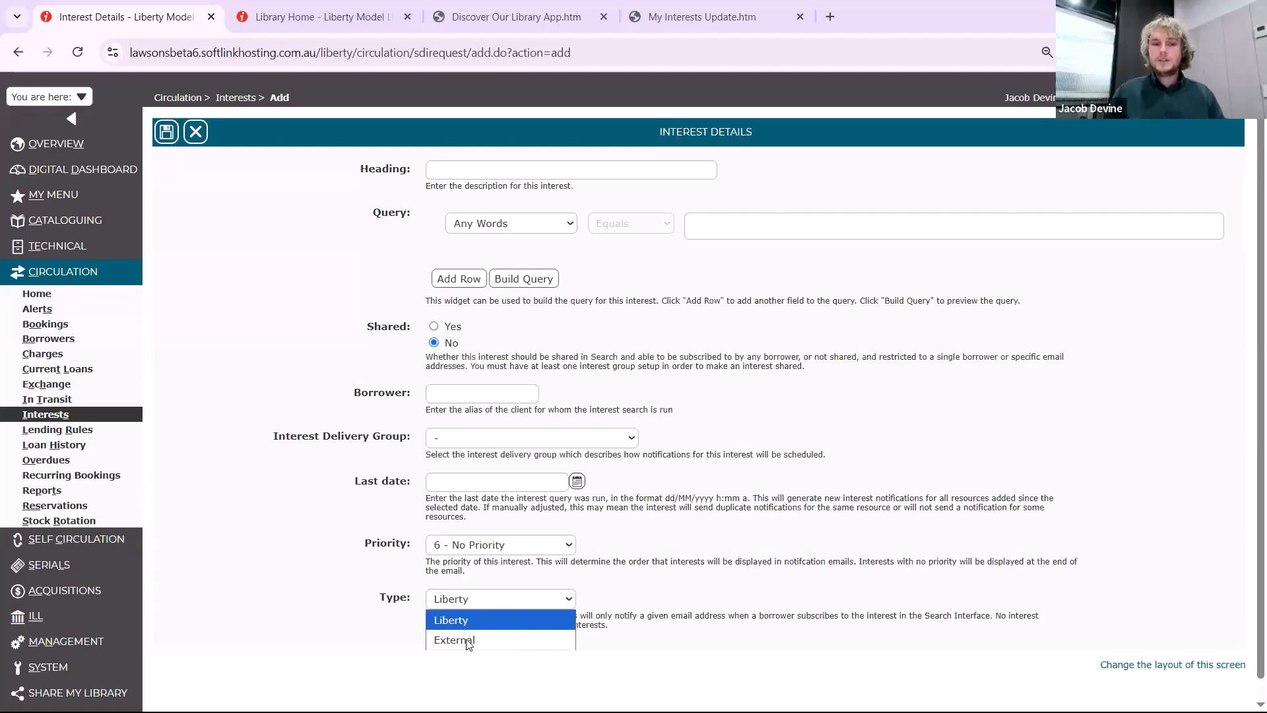
click(572, 647)
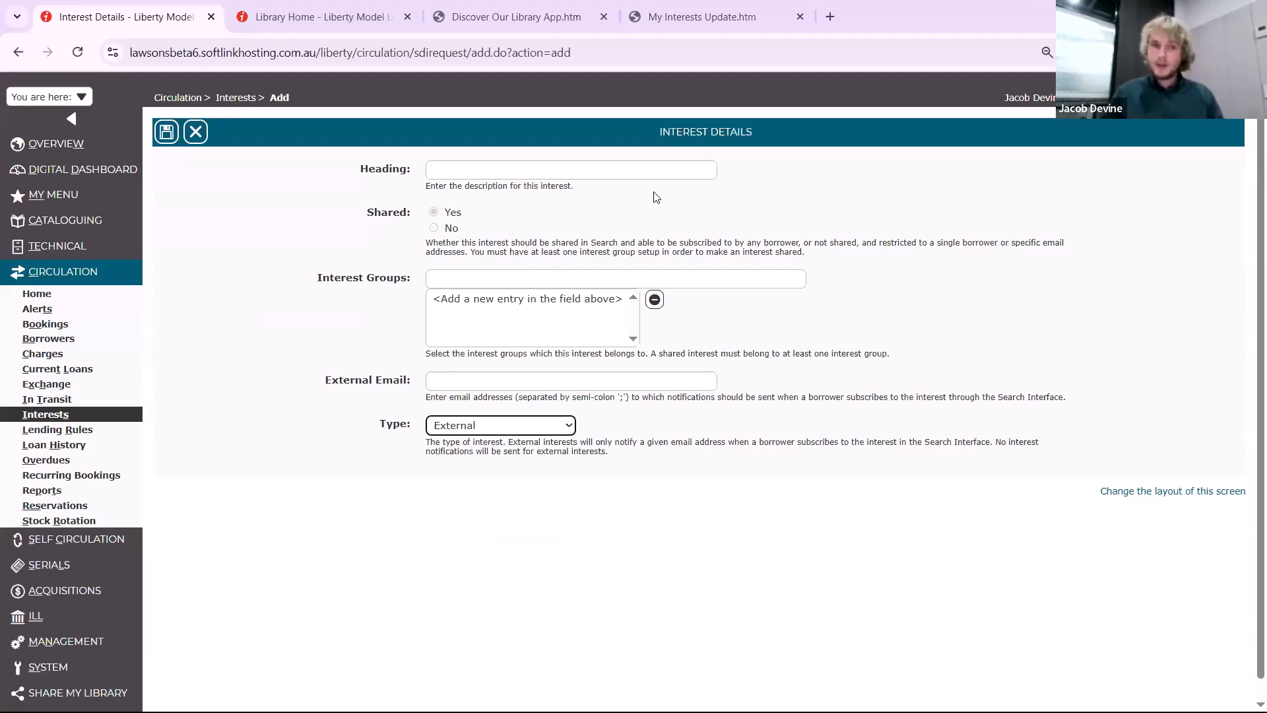
click(711, 388)
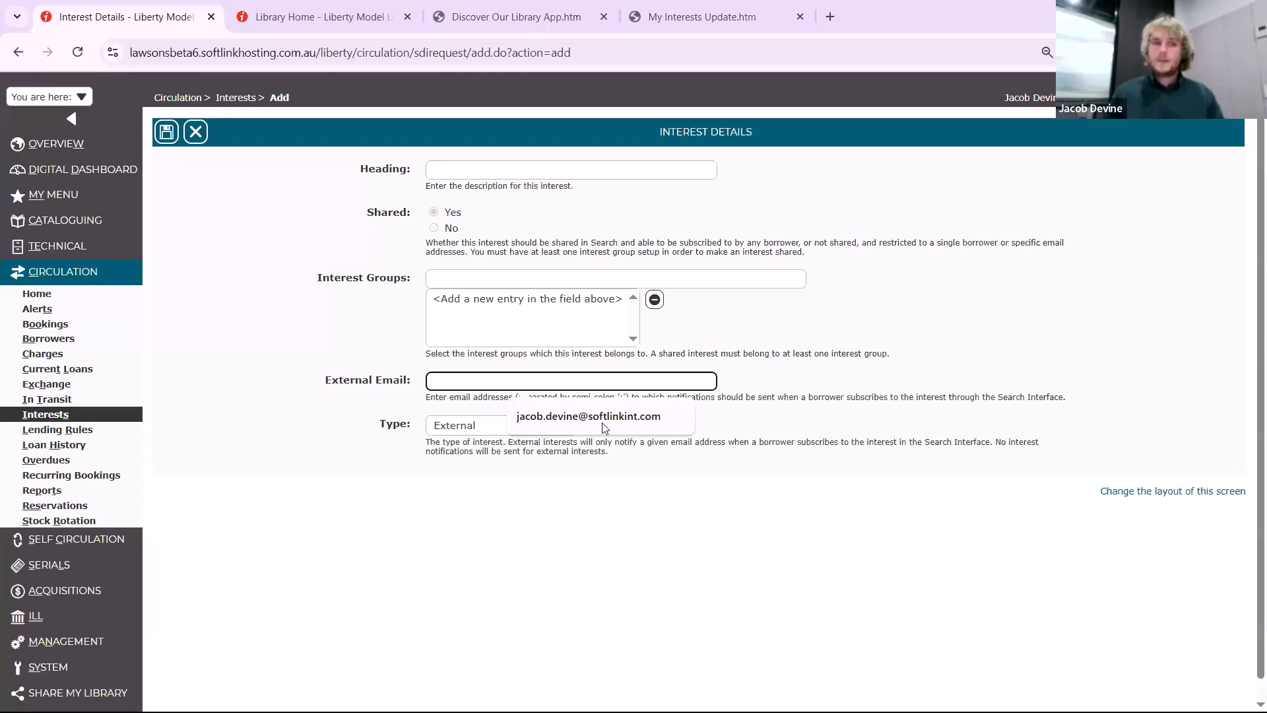
key(Down)
key(Return)
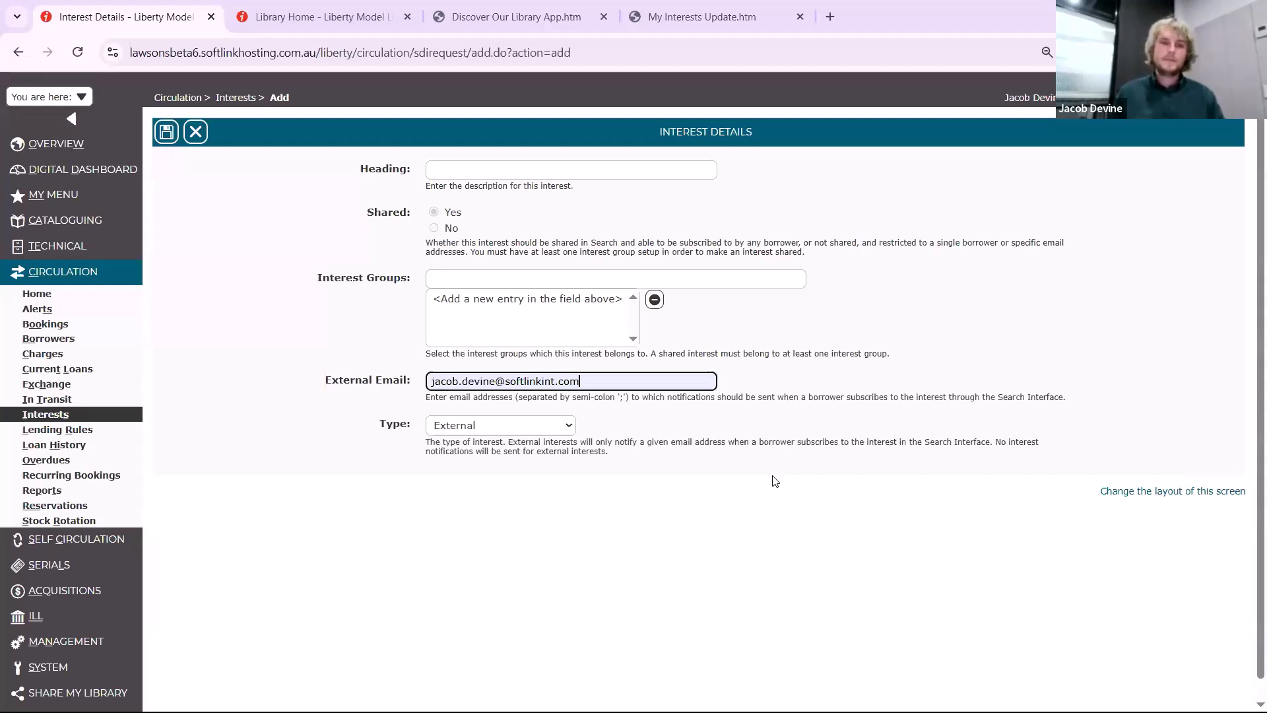
click(196, 132)
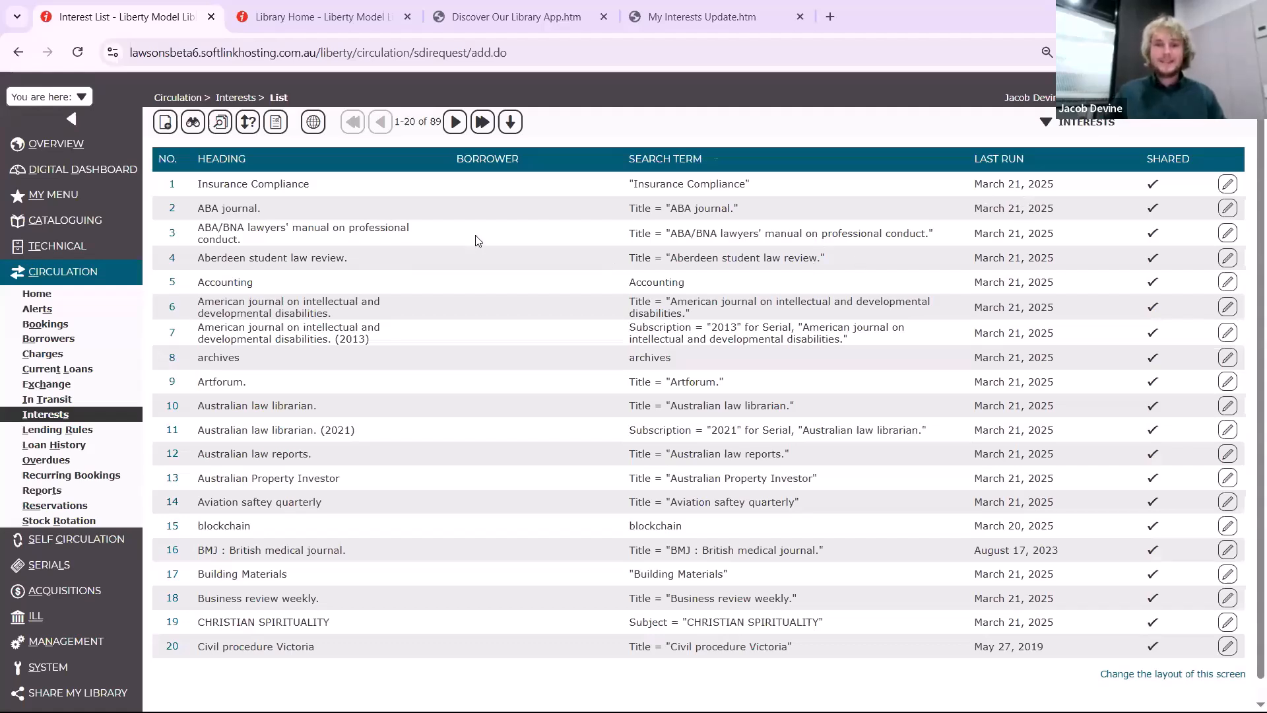
Switch to the Library Home page, close the search suggestions, and examine the New to the Library slider
click(320, 18)
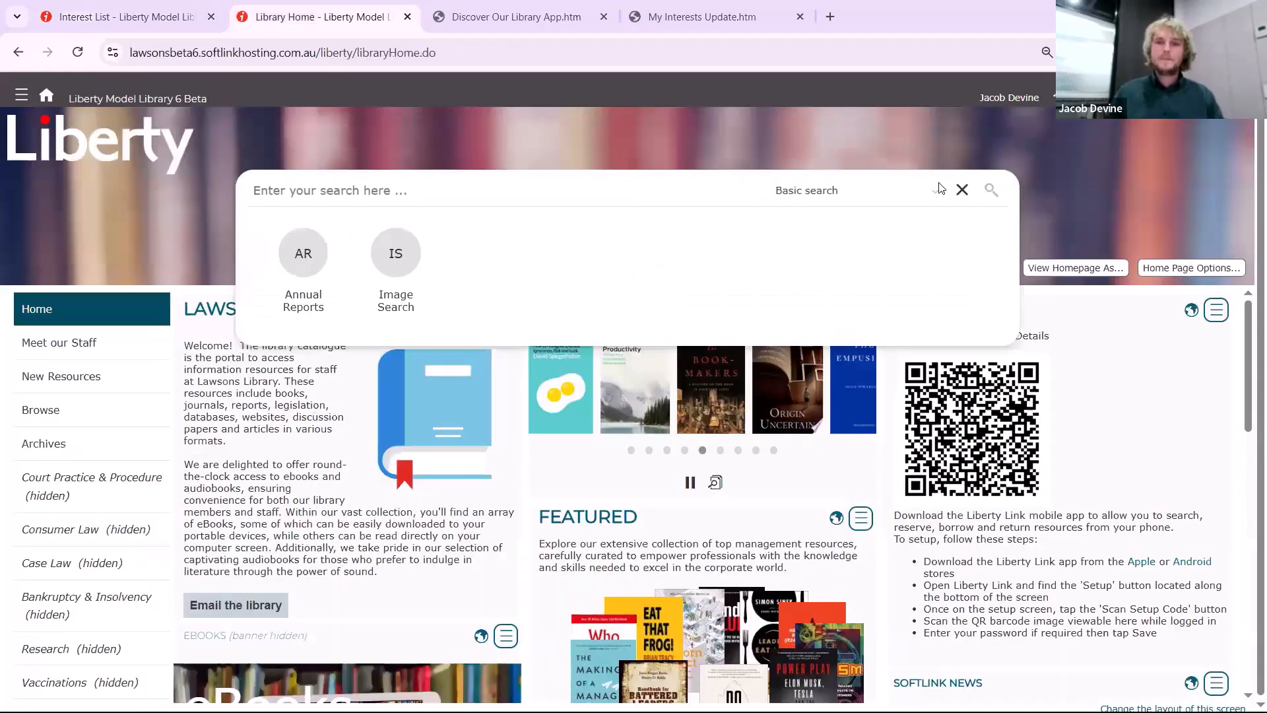
click(962, 191)
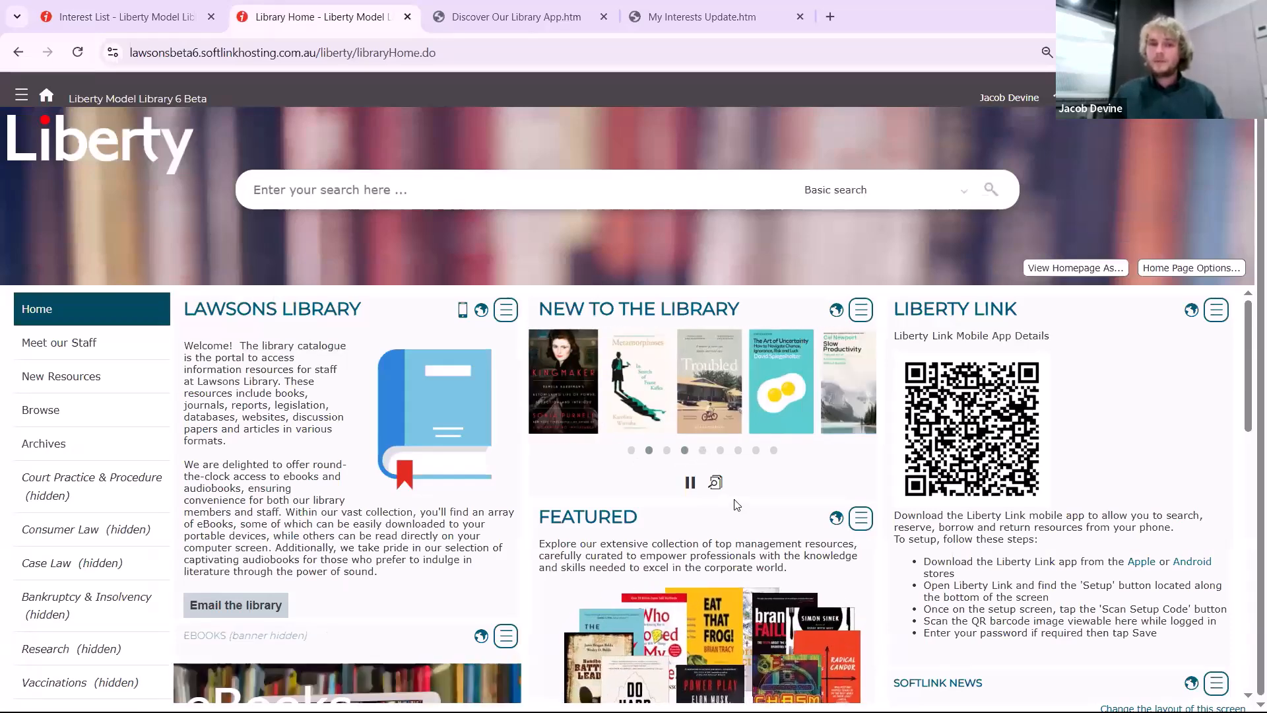
click(635, 449)
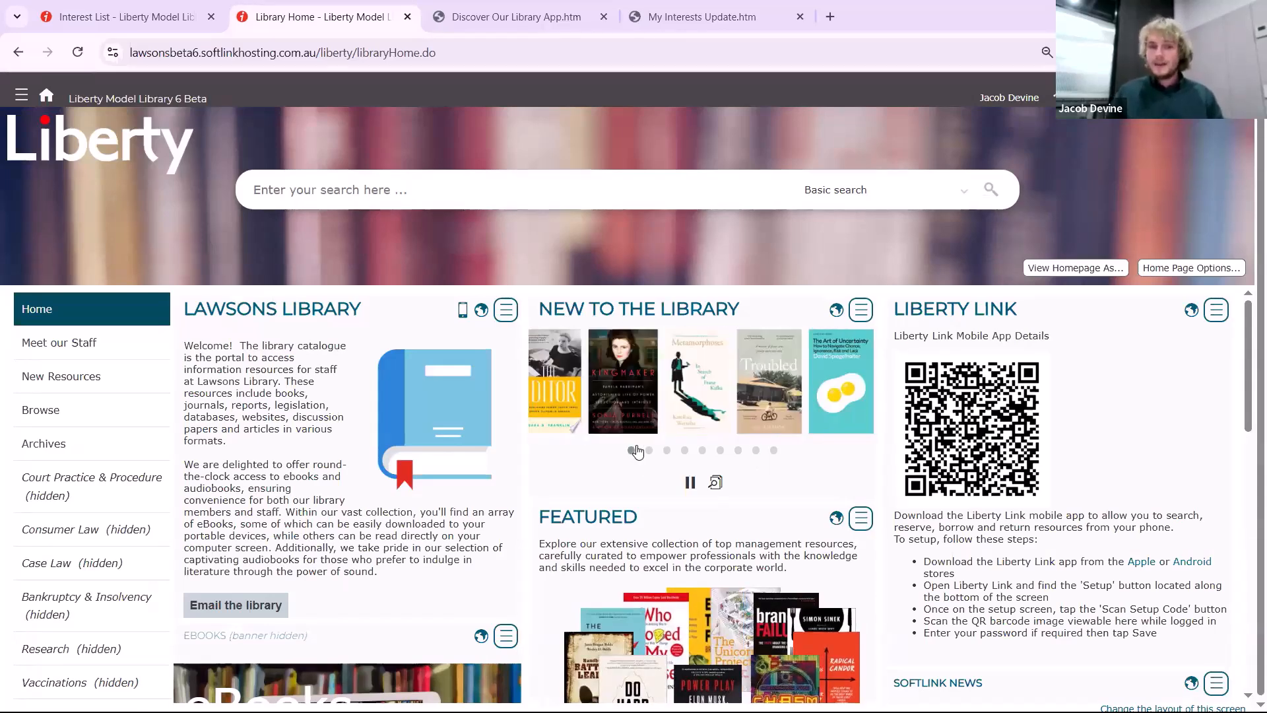
Return to the management side and open the search form of the Pages module in System
click(179, 23)
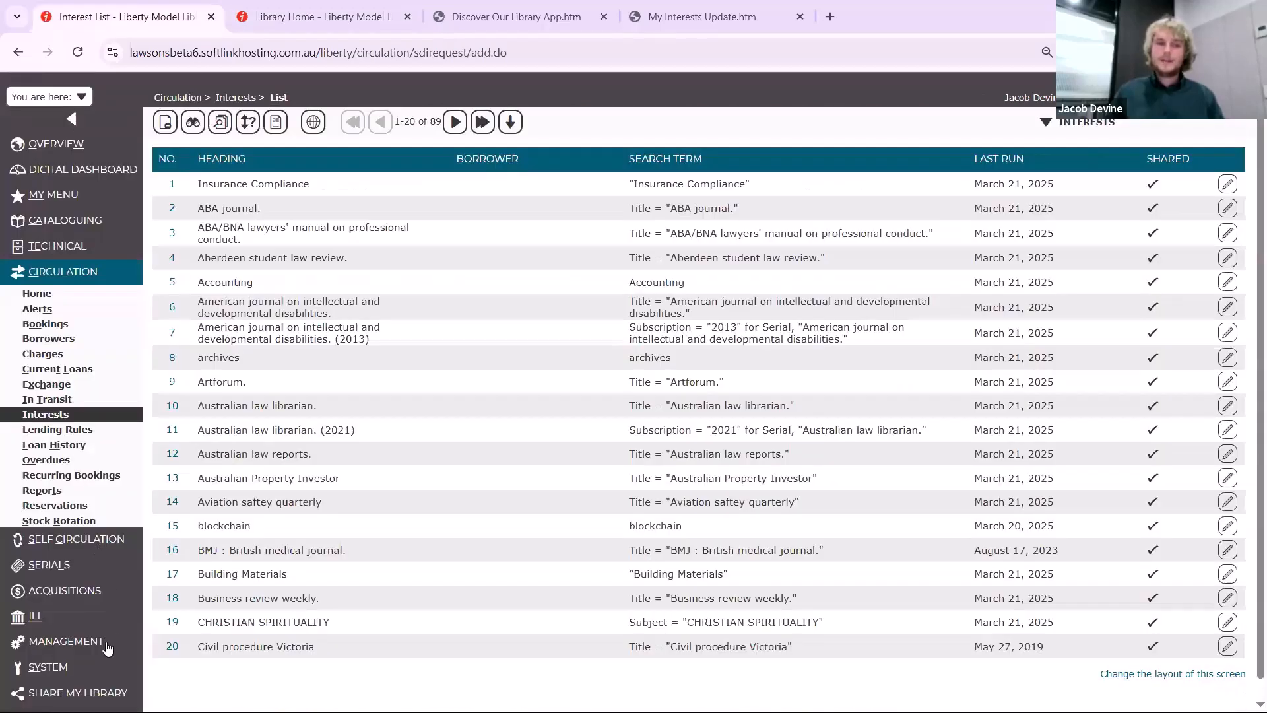
scroll(107, 649, down, 1)
click(60, 646)
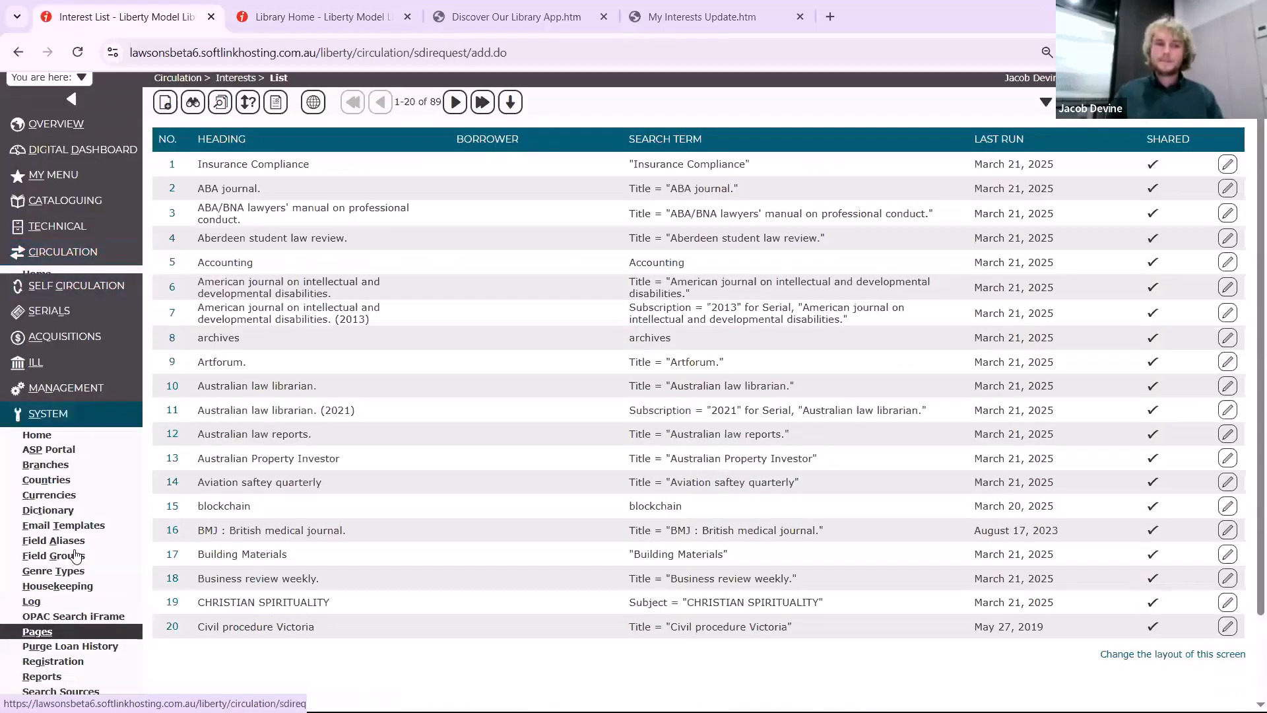
scroll(76, 553, down, 3)
click(40, 489)
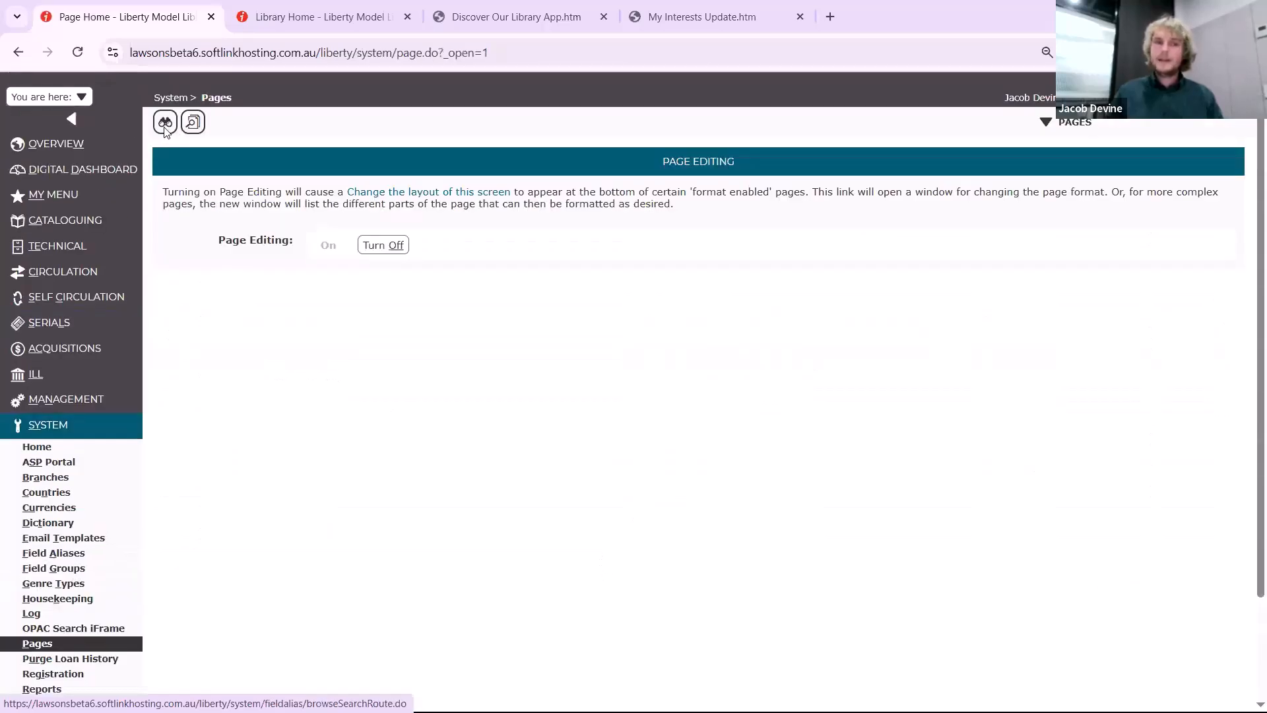
click(175, 127)
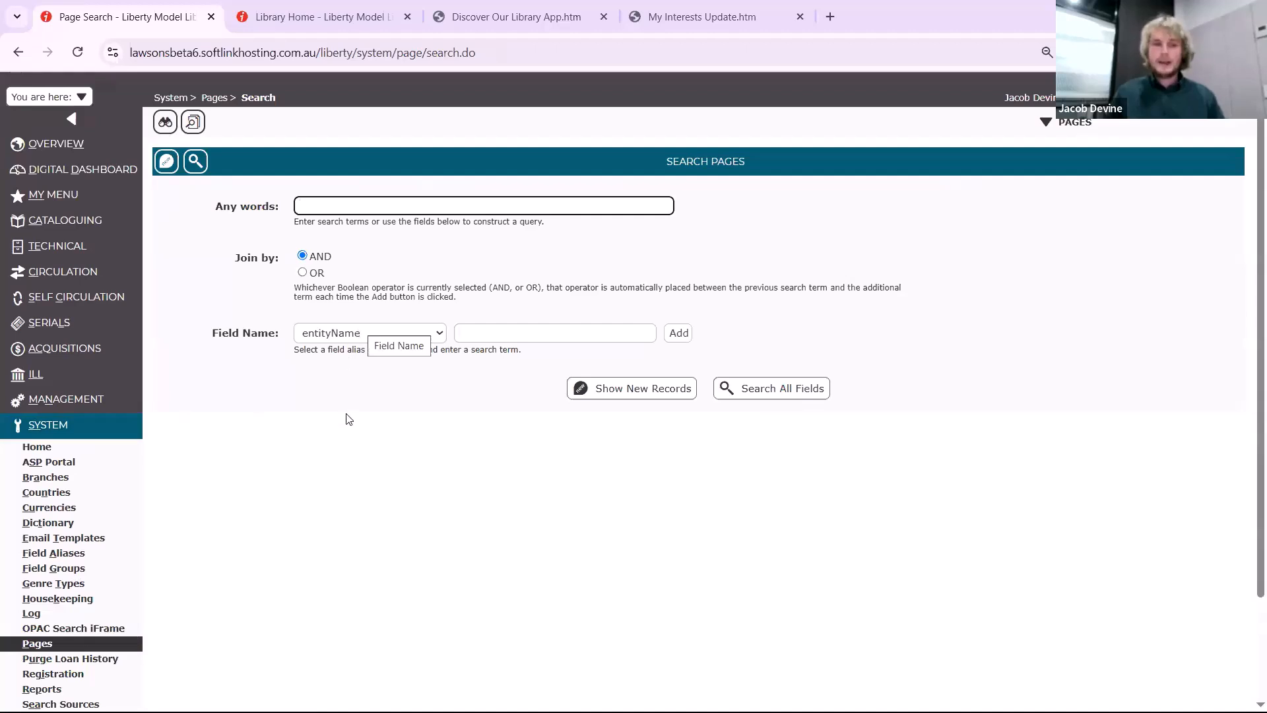
Search the pages by pageName for "custominfoslider"
click(359, 334)
click(473, 333)
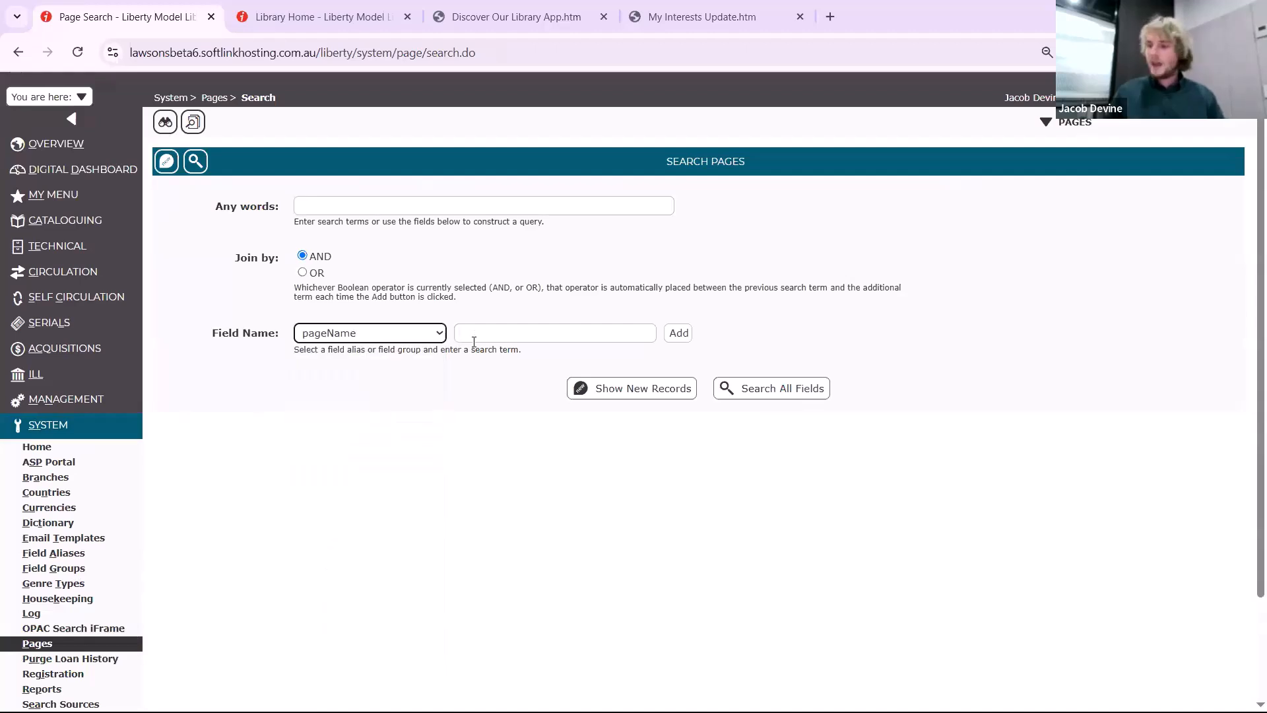
text(custominfoslider)
key(Return)
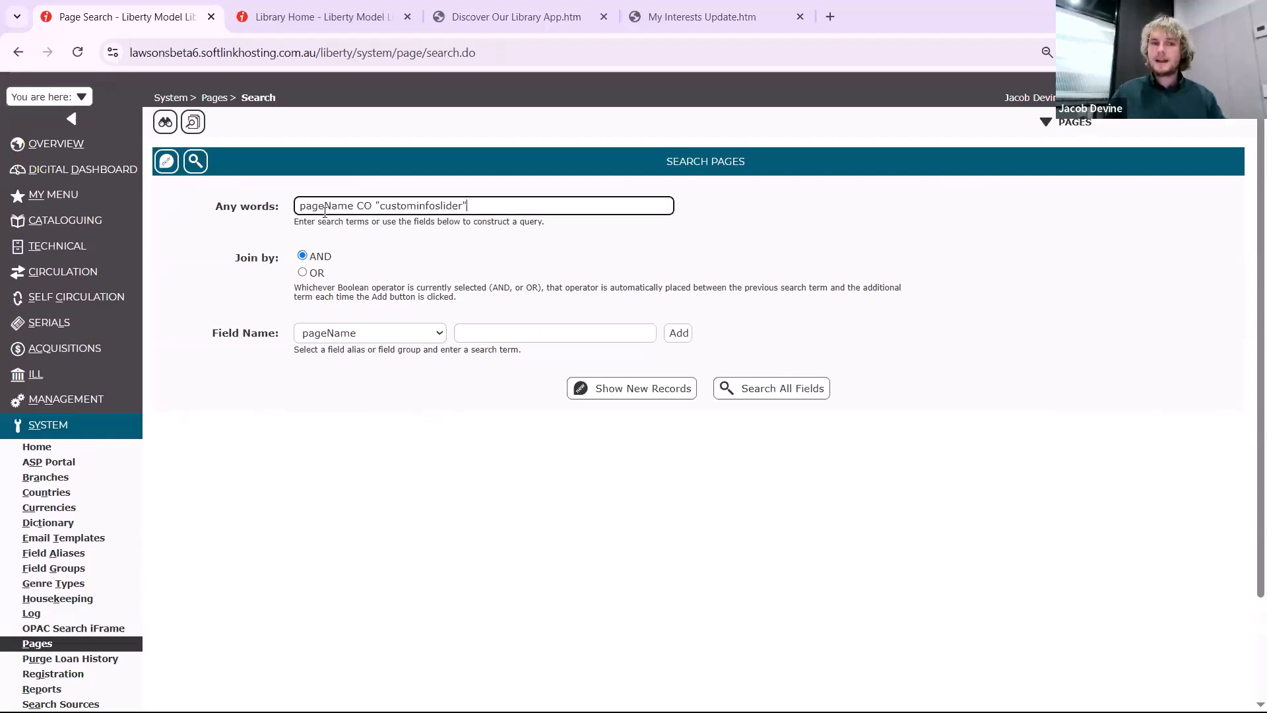
click(745, 390)
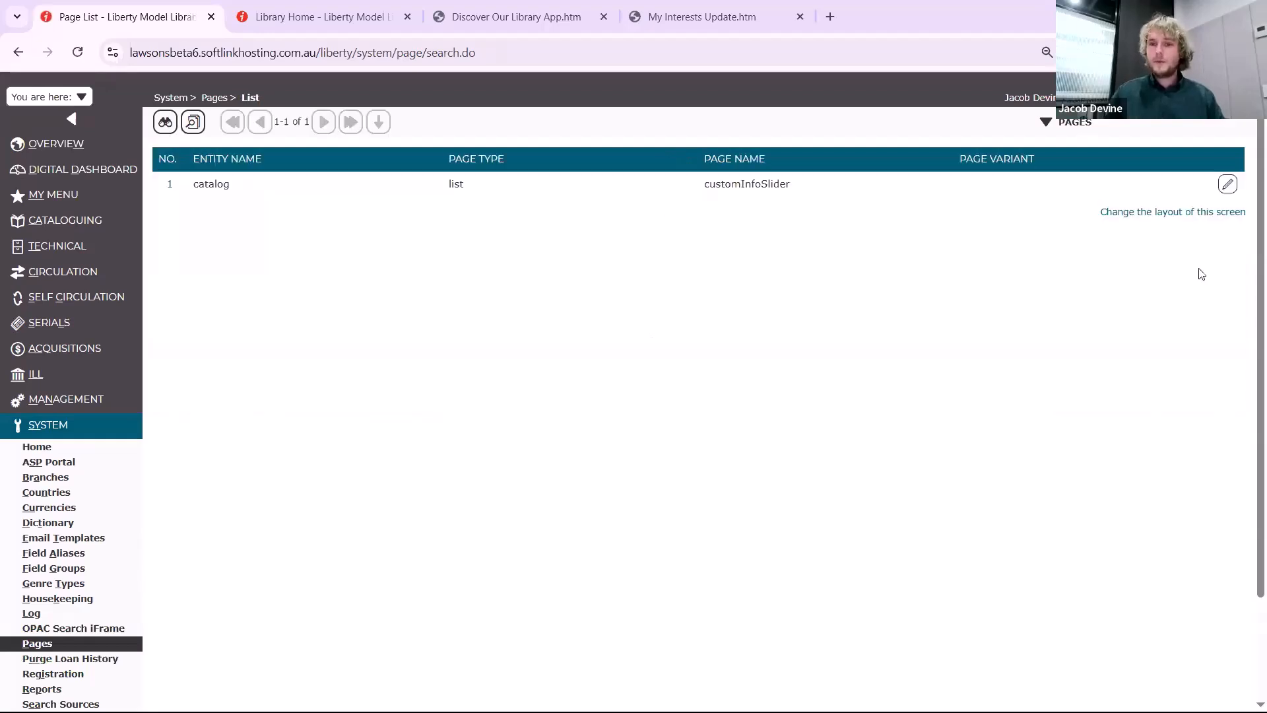
Edit the customInfoSlider page, add Title, Abstract, Publication Date and Button to its used fields, and save it
click(1228, 184)
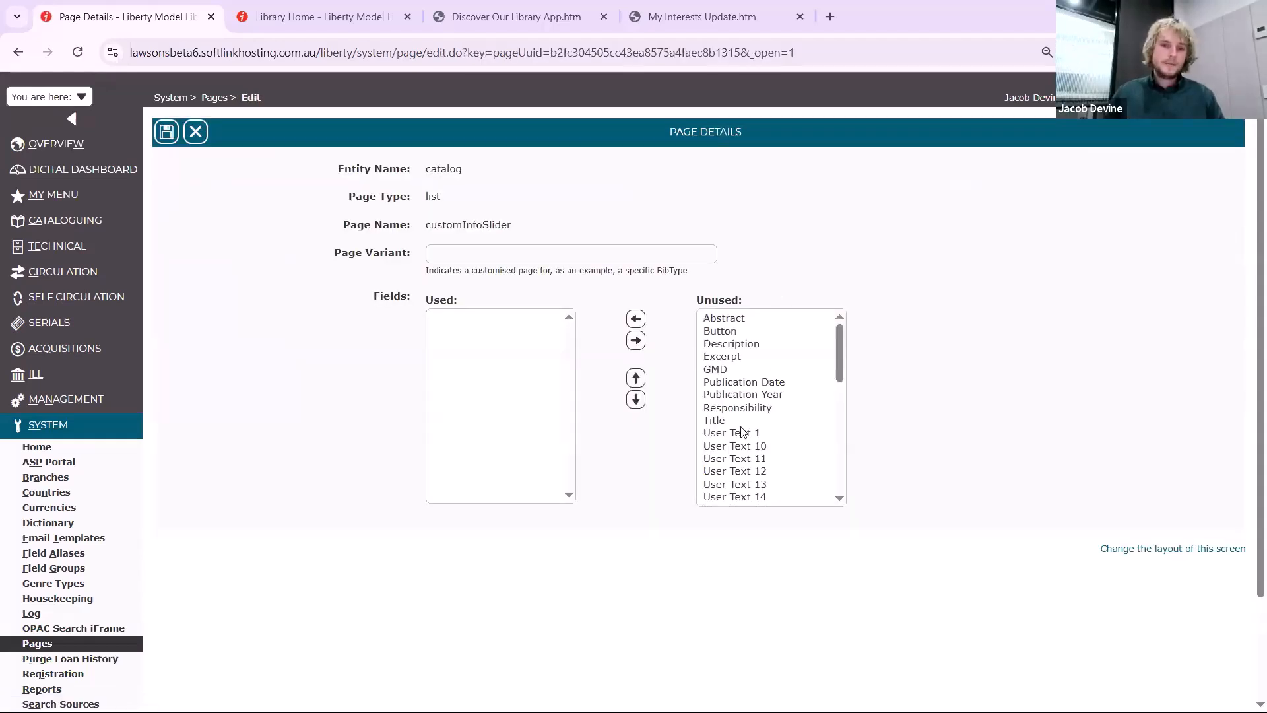
click(636, 320)
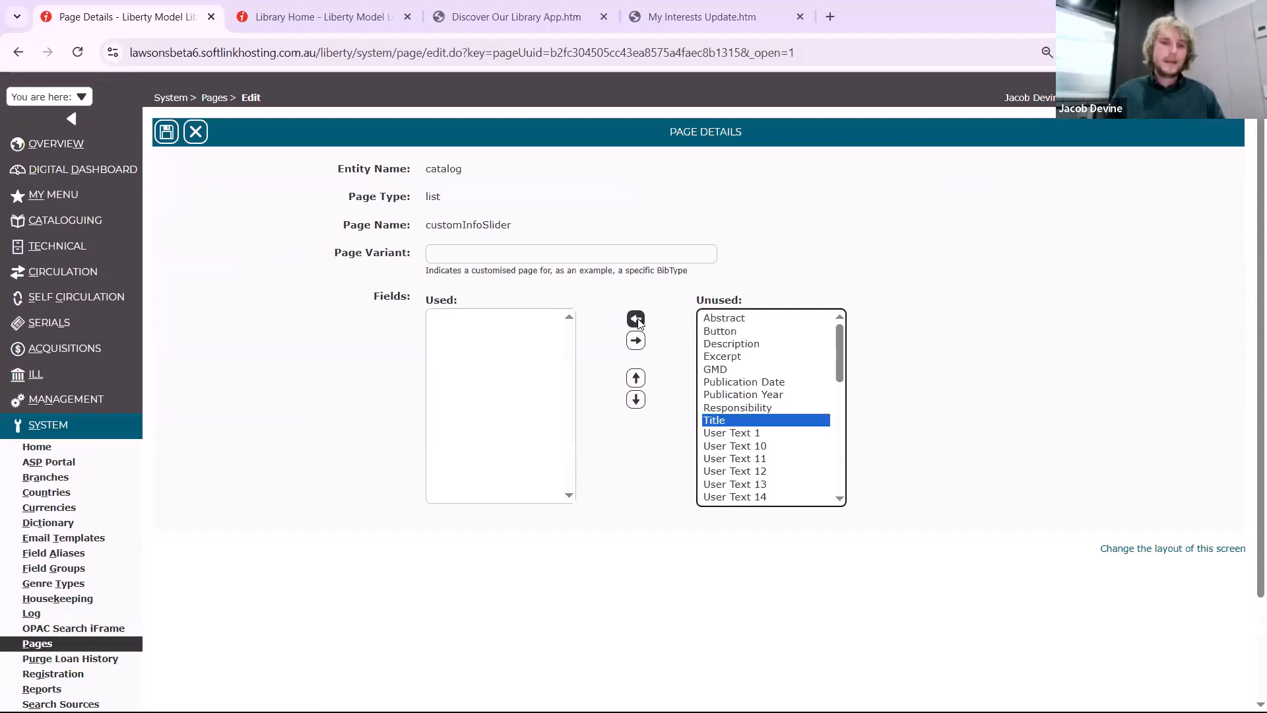
click(714, 322)
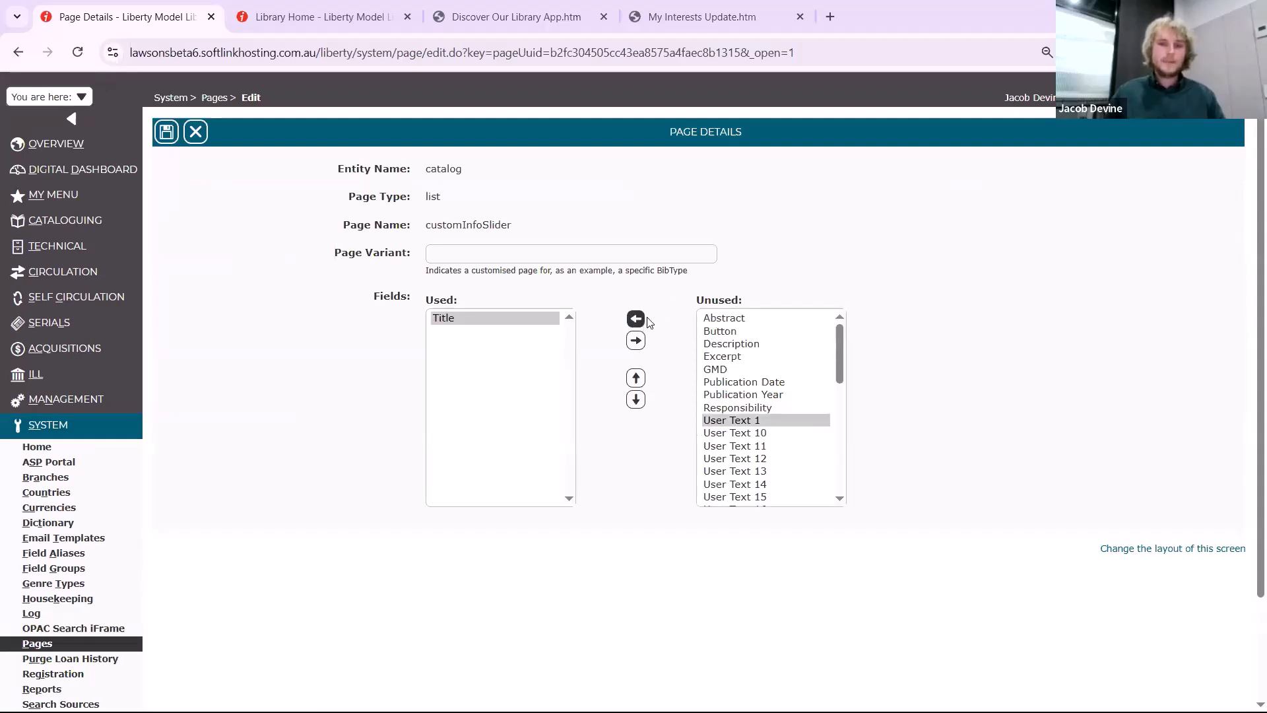
click(636, 320)
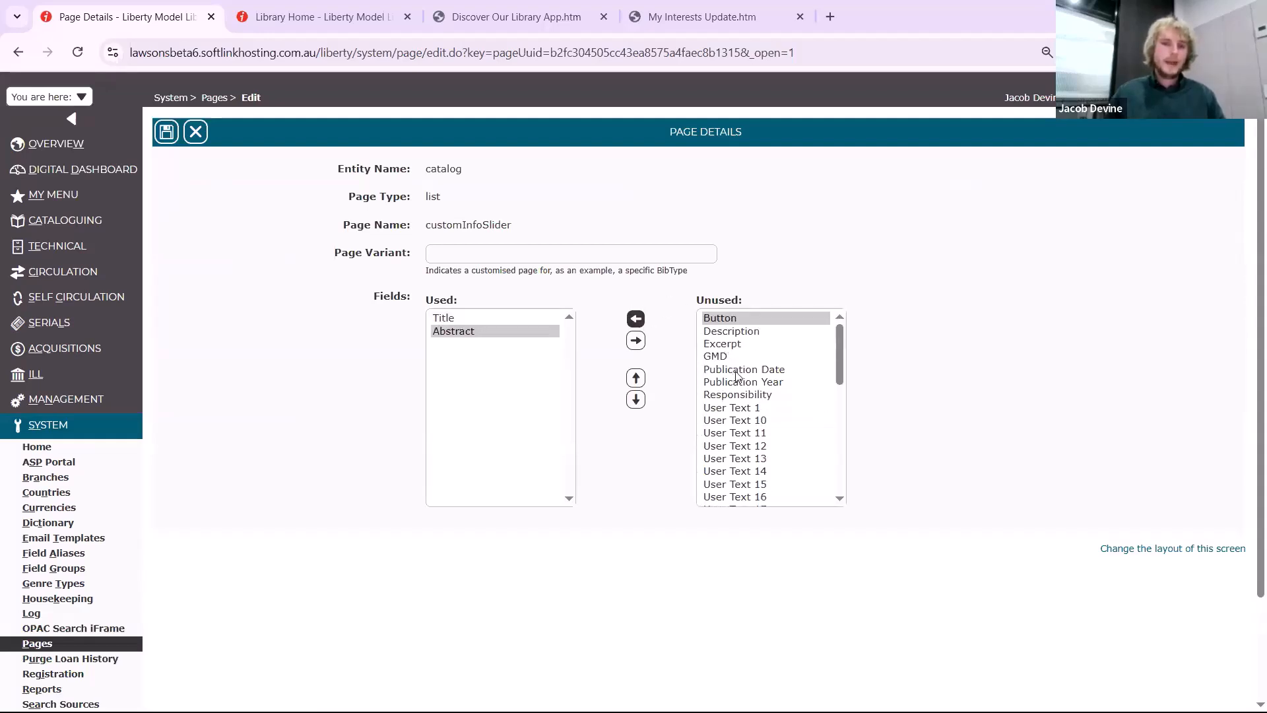
click(736, 370)
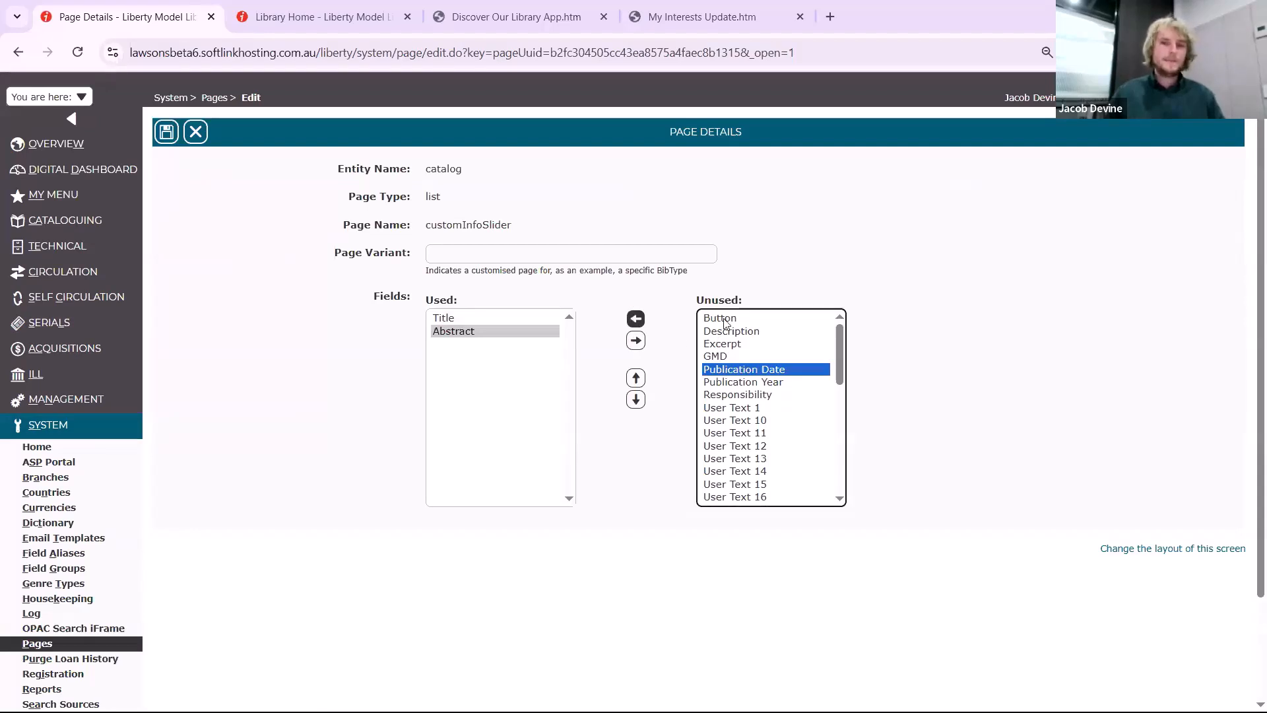
click(638, 320)
click(645, 319)
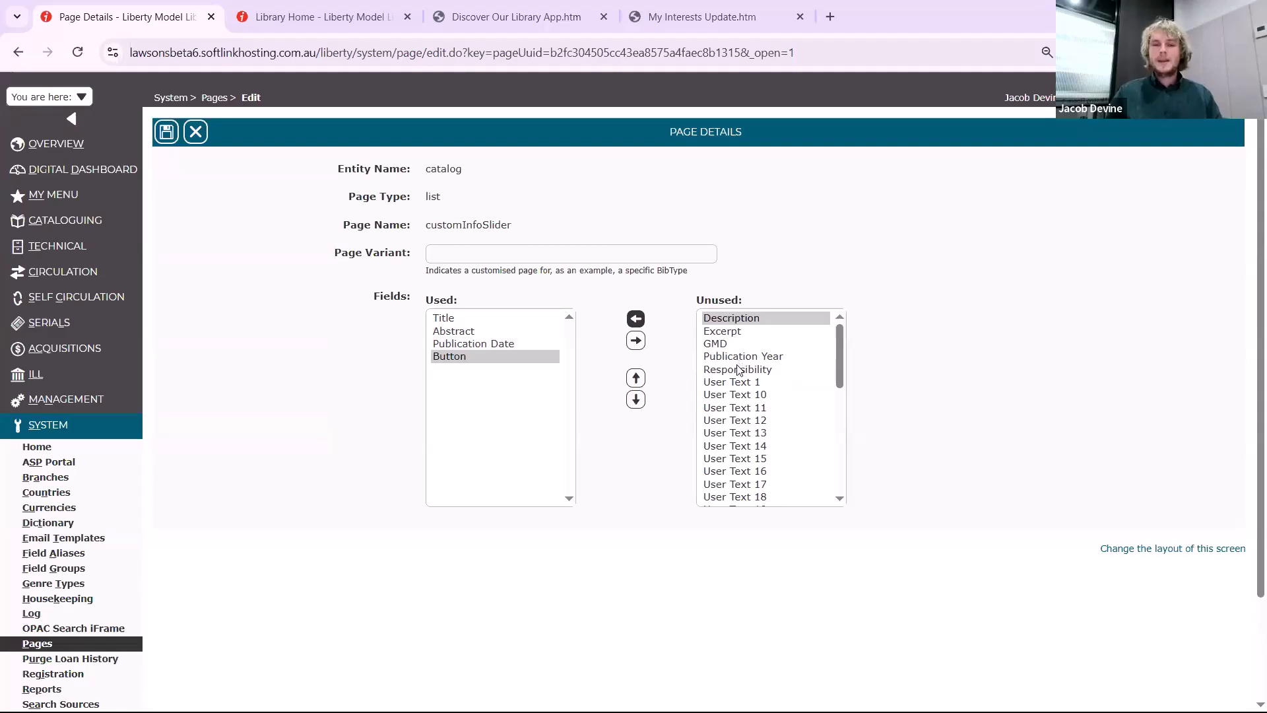
scroll(745, 456, down, 5)
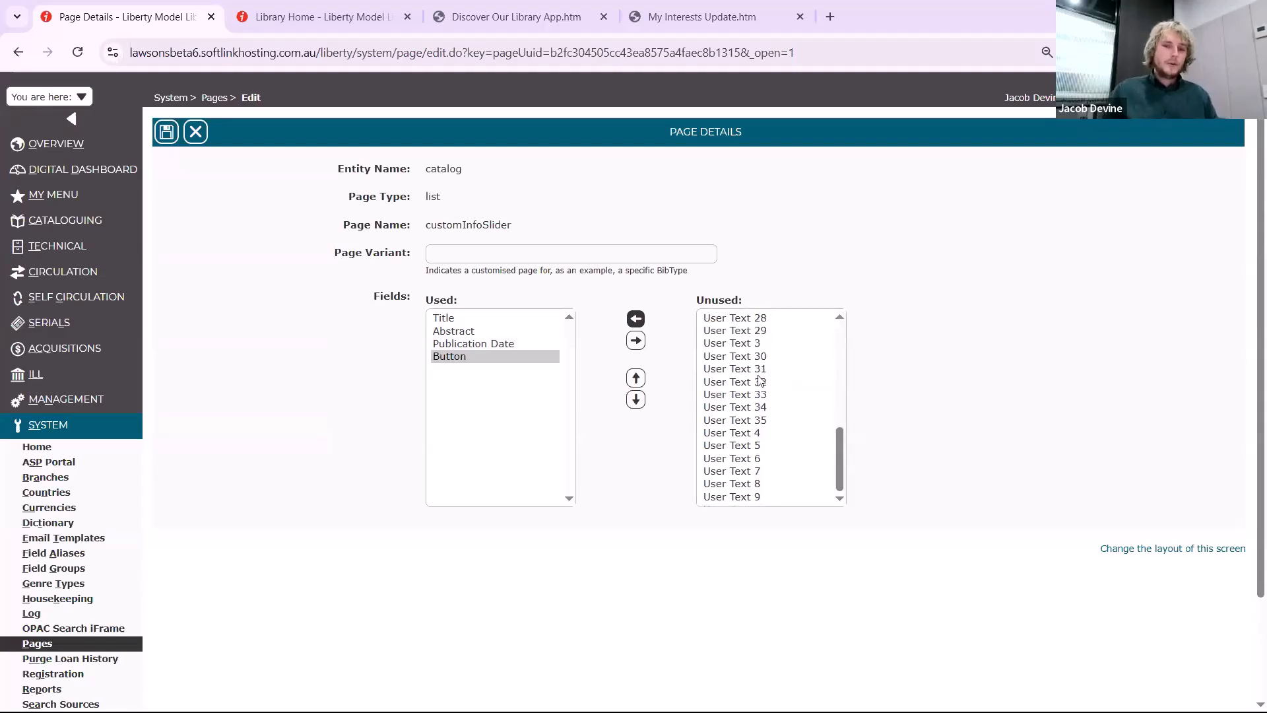
scroll(740, 376, up, 6)
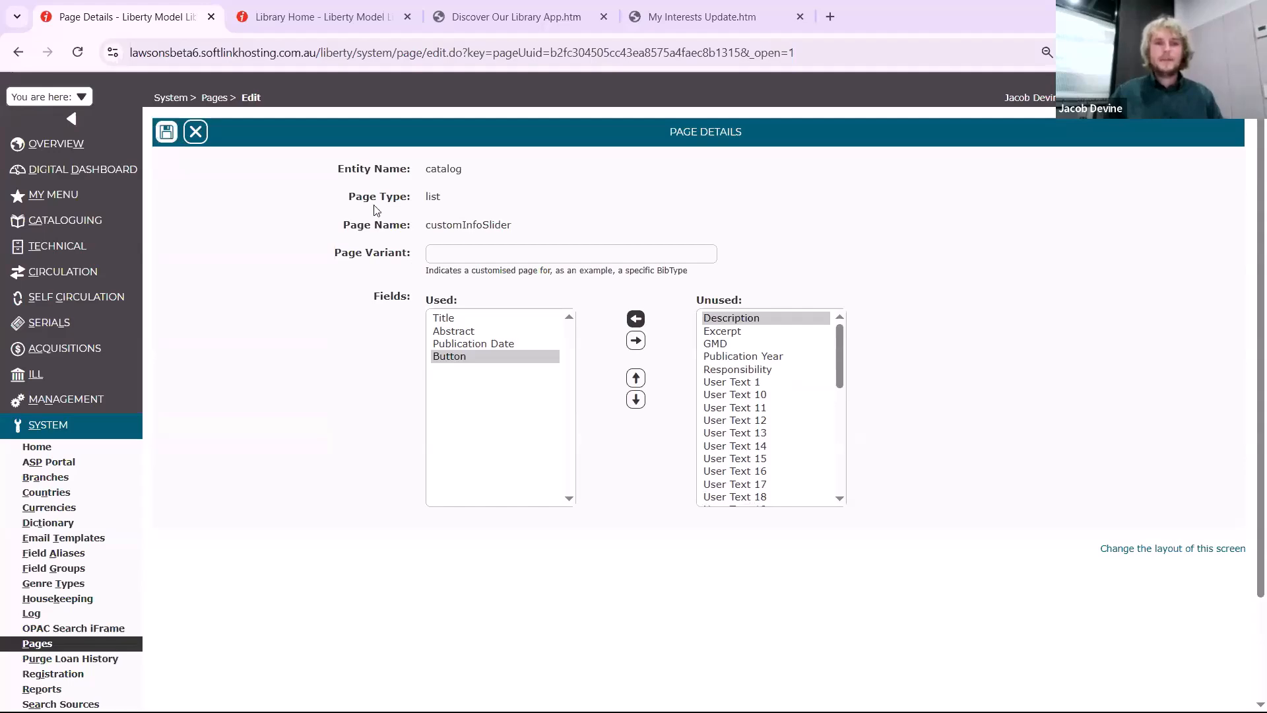
Review the New to the Library slider on the home page, open the "Fire exit : a novel" resource, and return to the home page
click(326, 26)
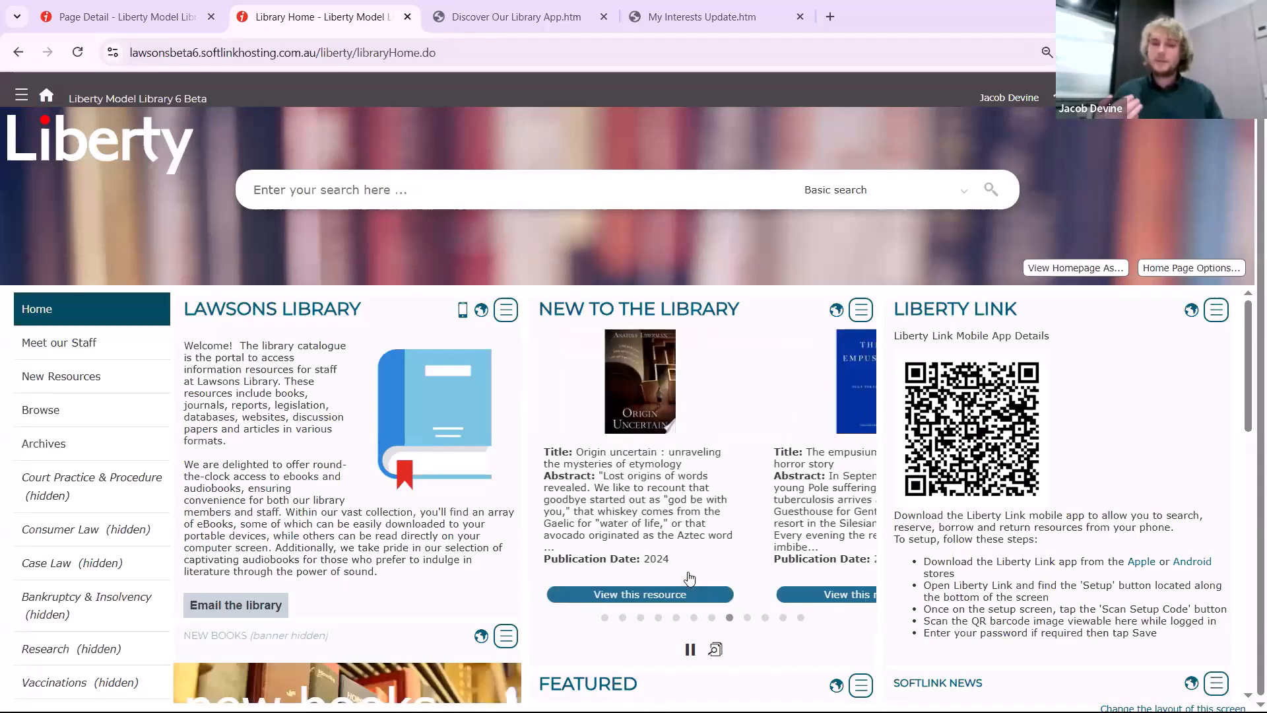
triple_click(674, 602)
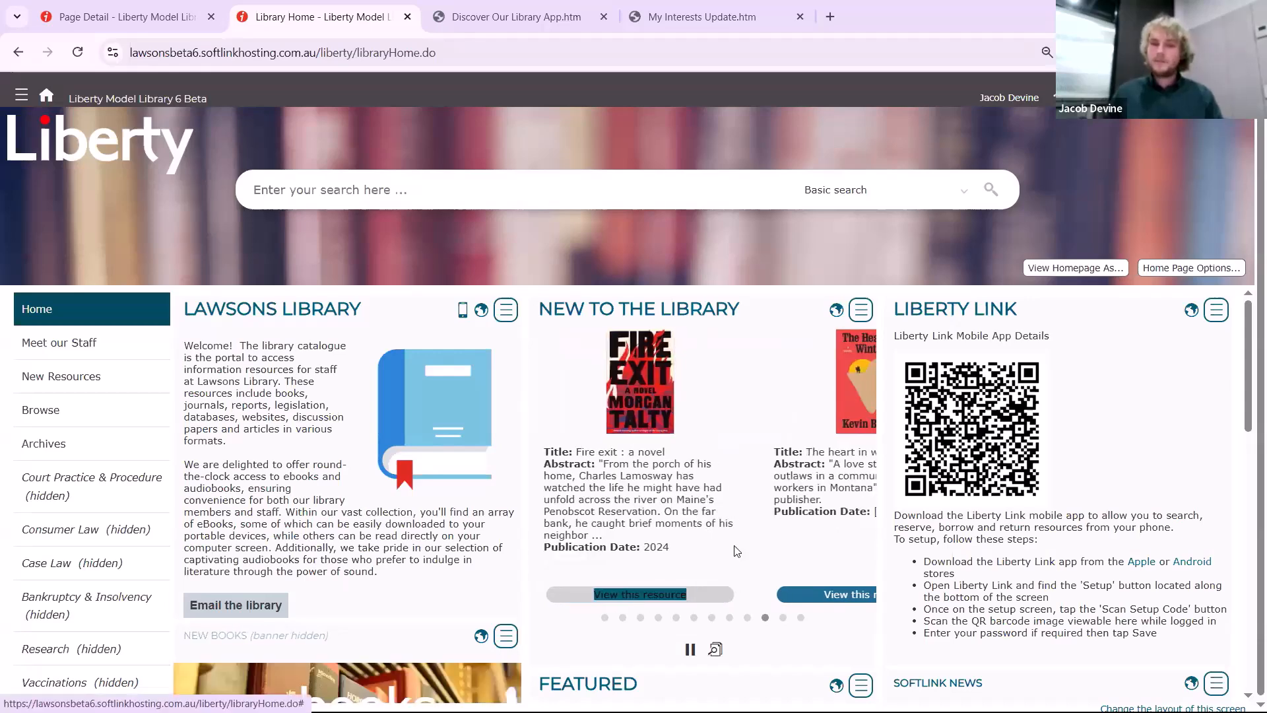
click(703, 525)
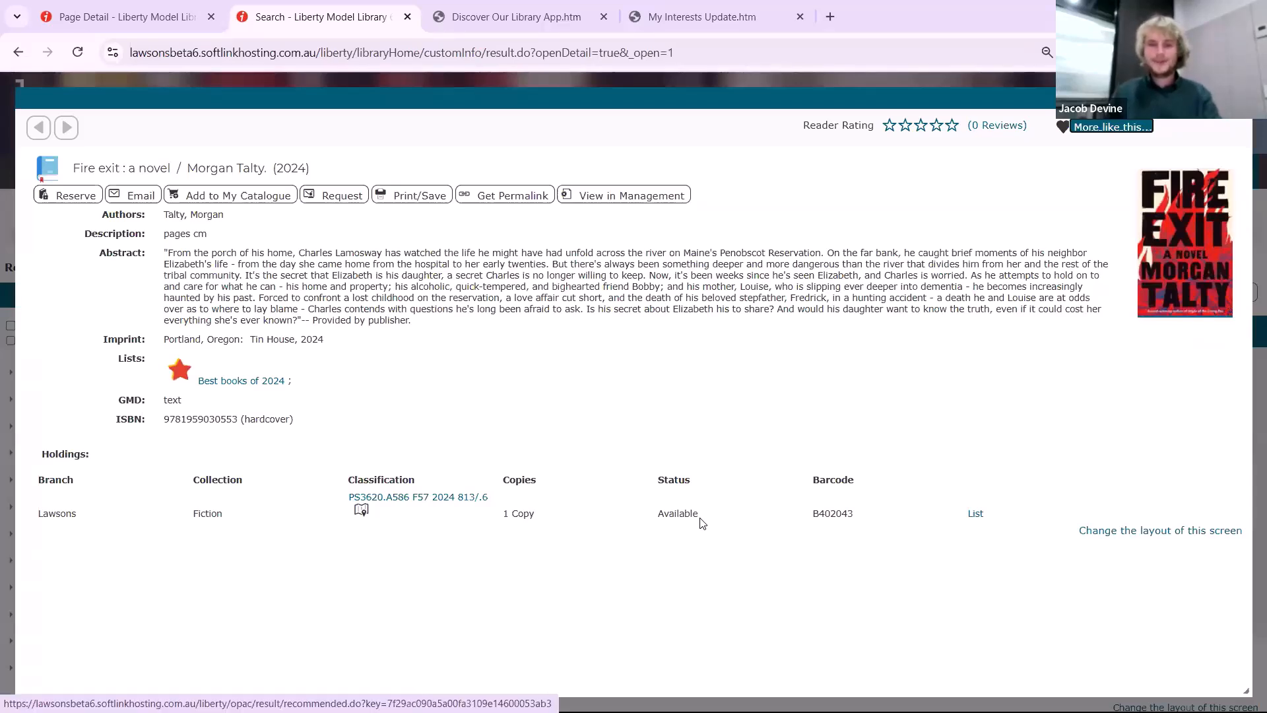
click(44, 173)
click(46, 177)
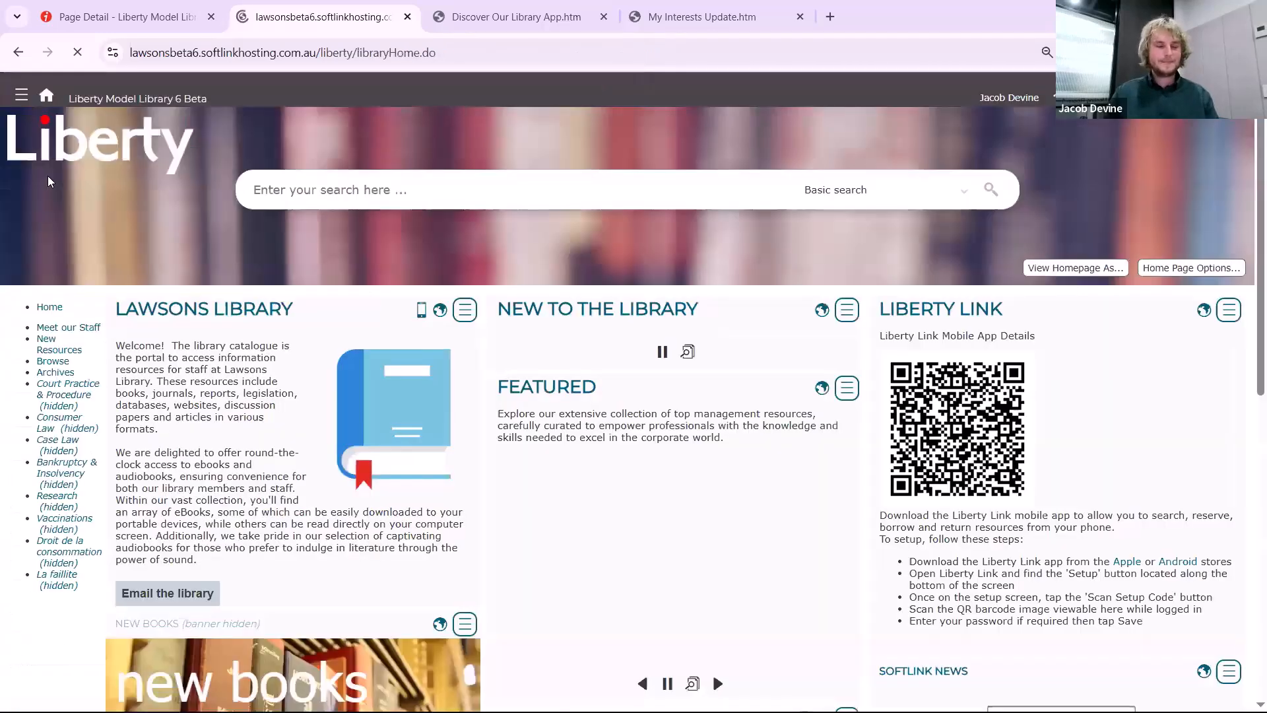
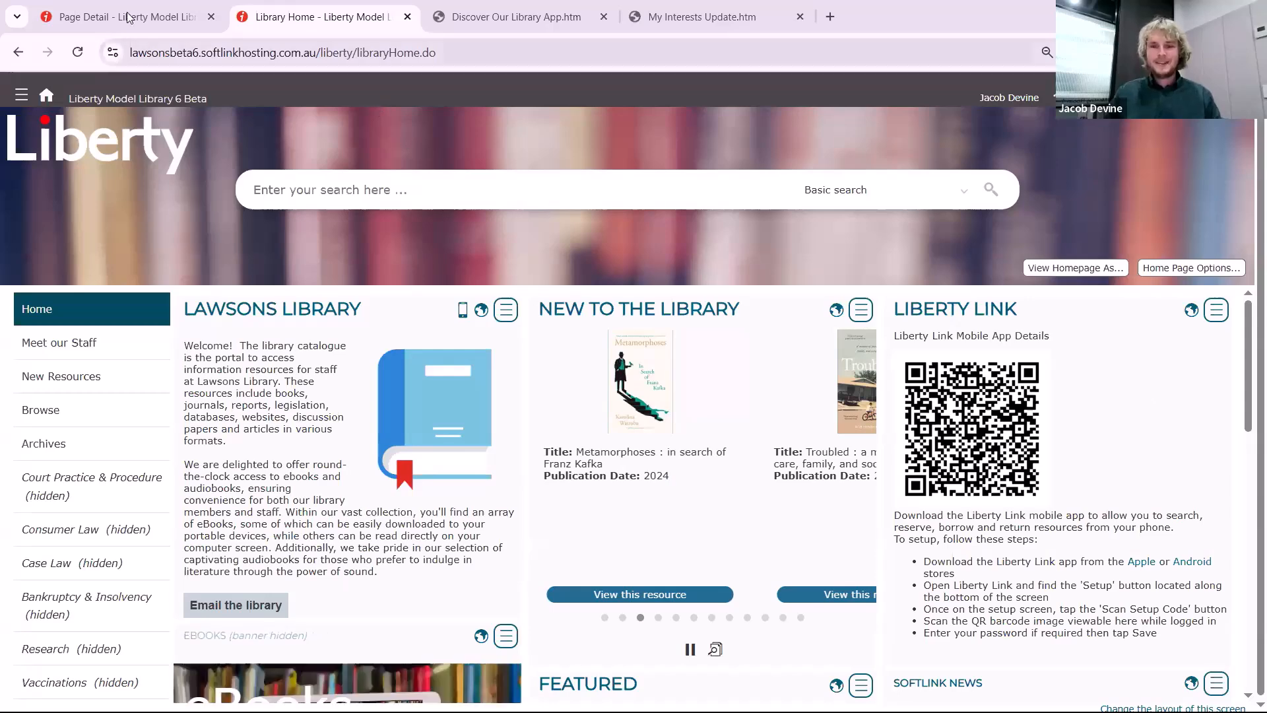
Return to the management side and open the Lending Rules matrix in Circulation
mouse_move(128, 17)
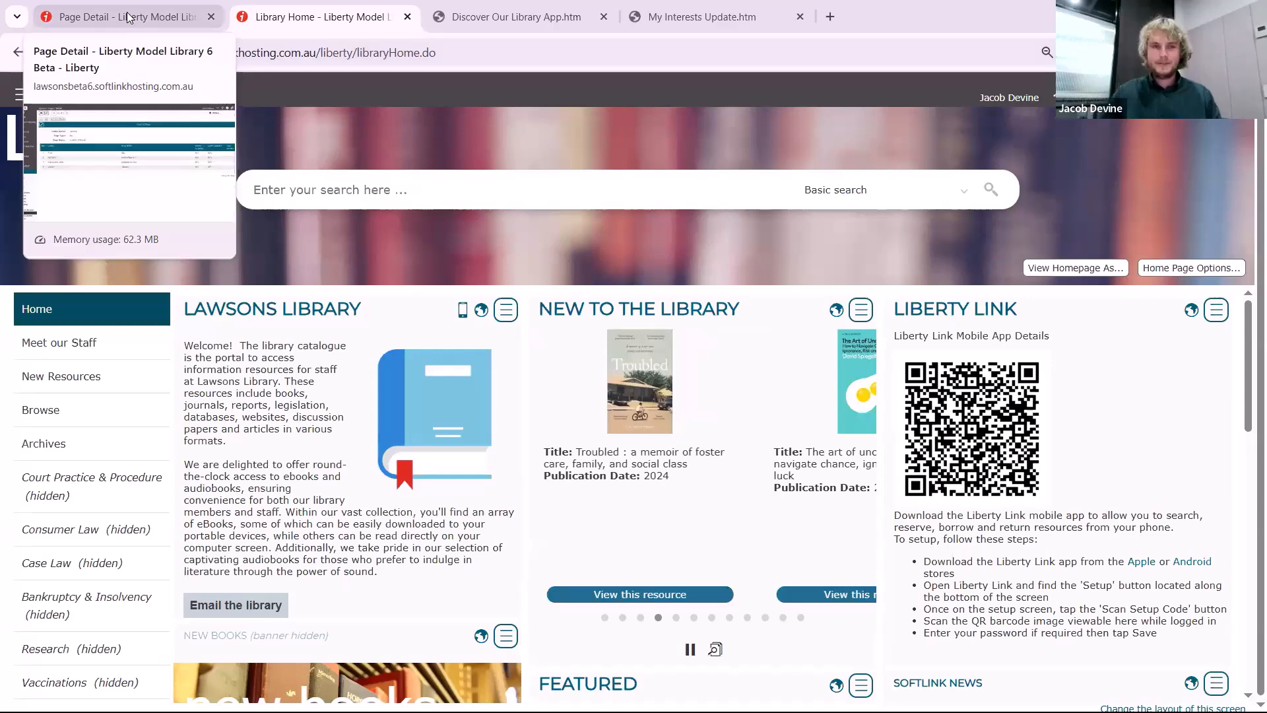
click(162, 11)
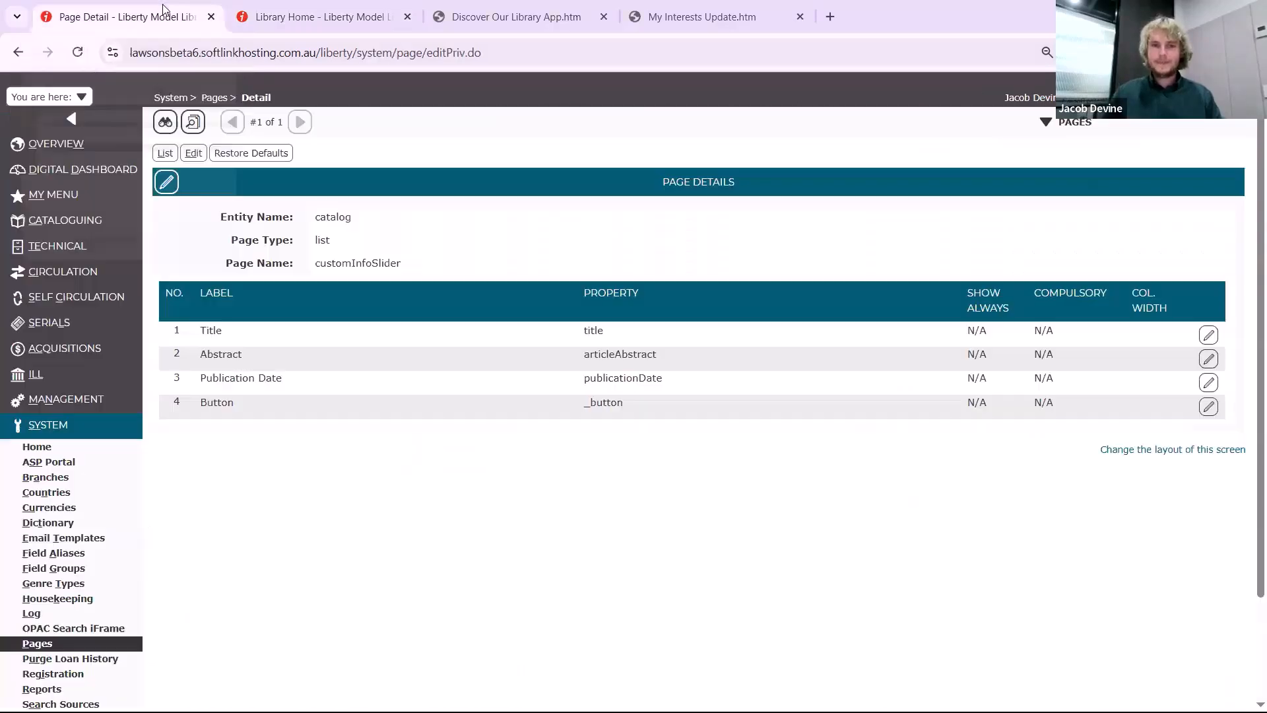
click(73, 277)
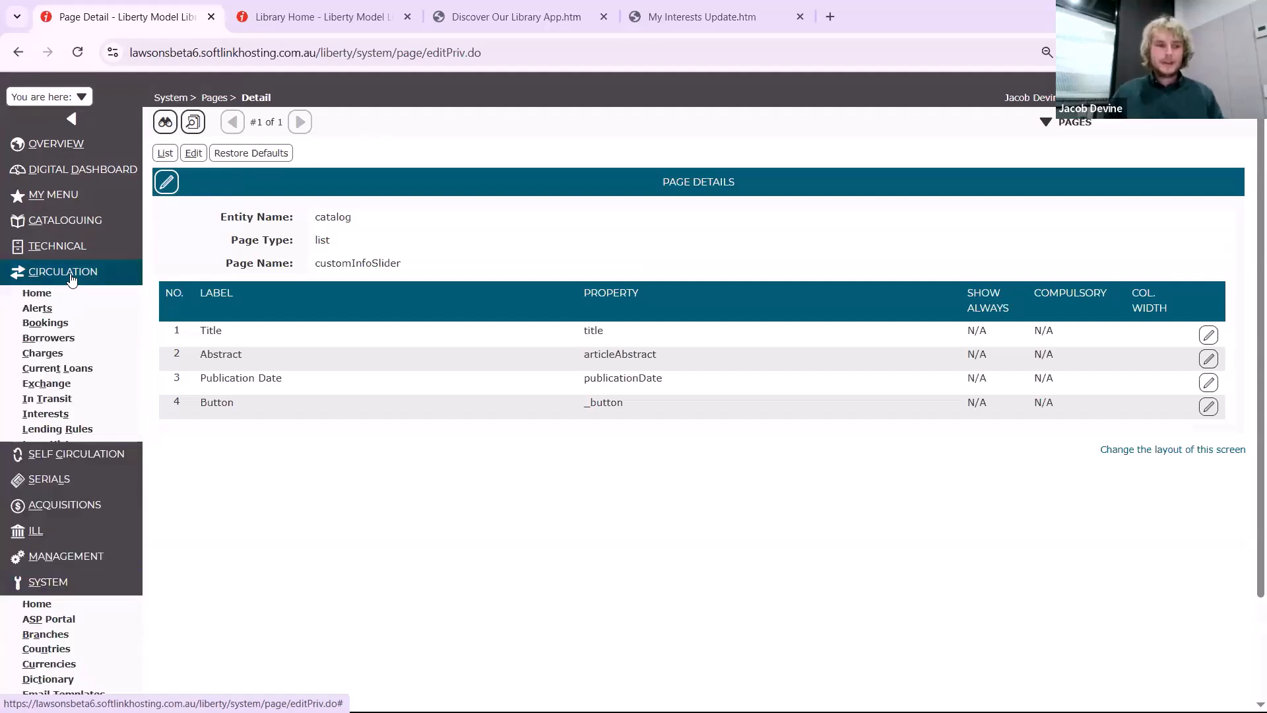
click(72, 430)
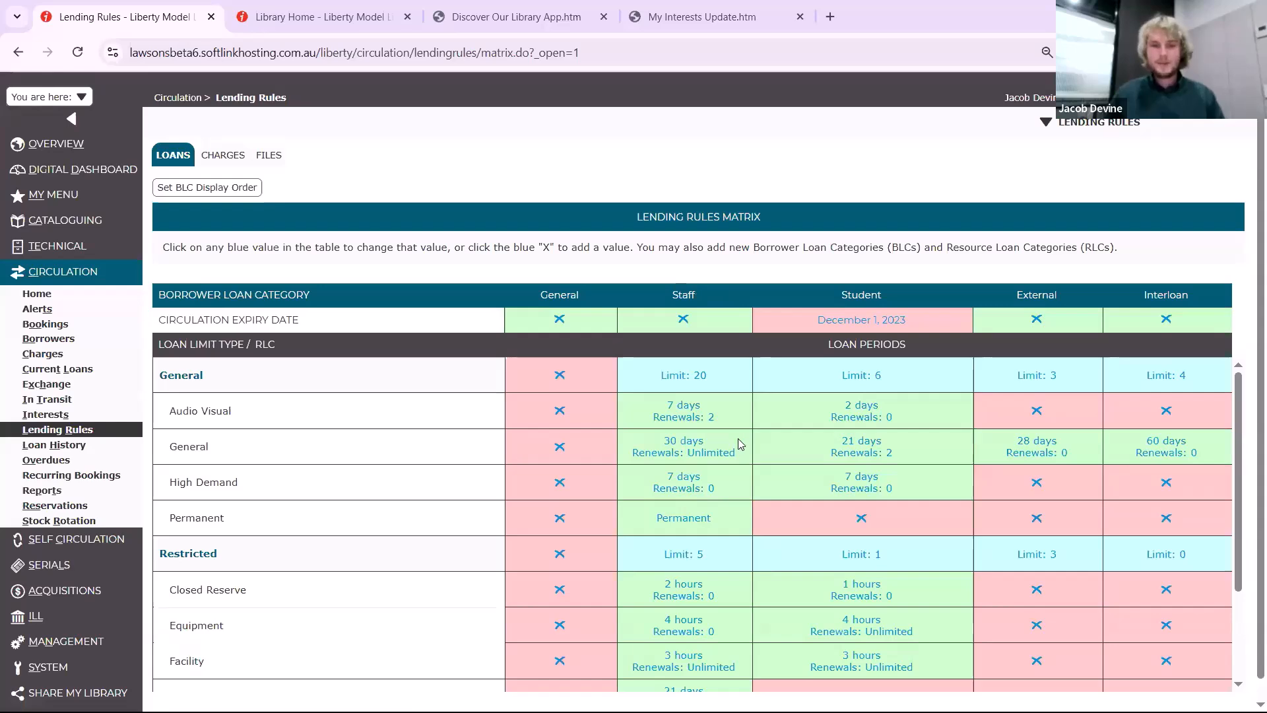
Open the lending rule for Staff borrowers of General resources and set Maximum Renewals to 1
triple_click(687, 452)
click(685, 447)
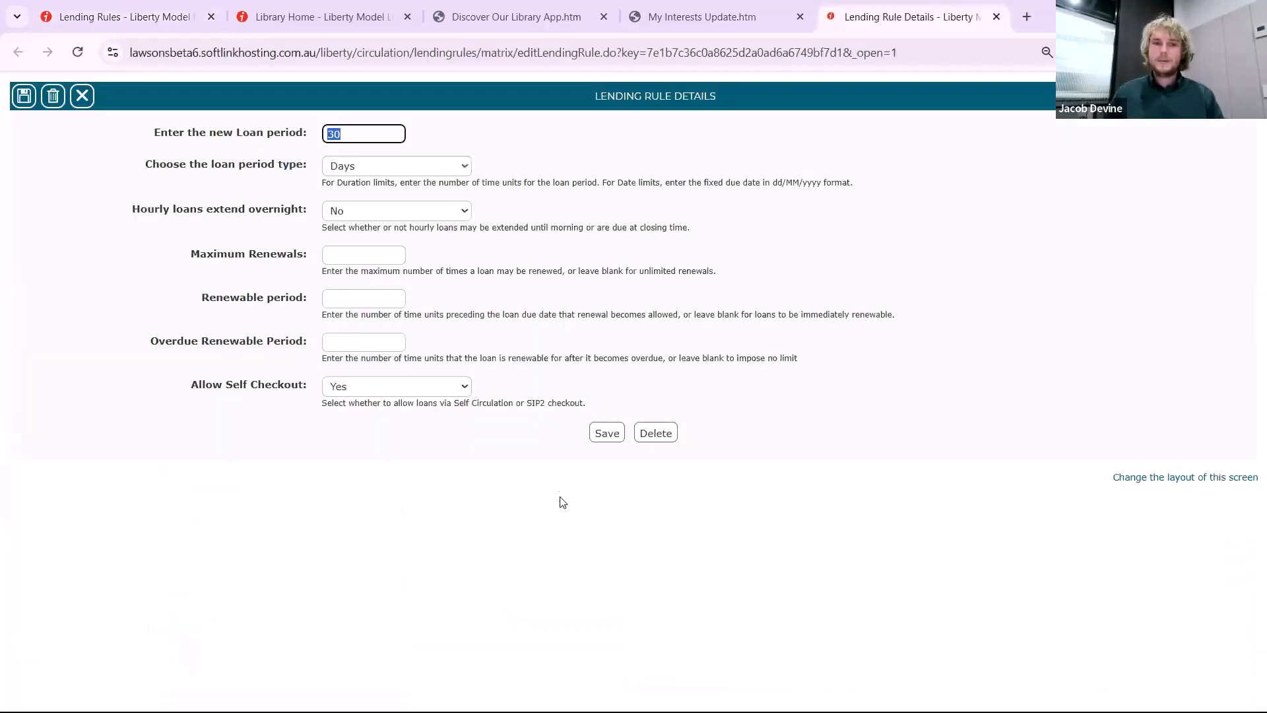
click(348, 121)
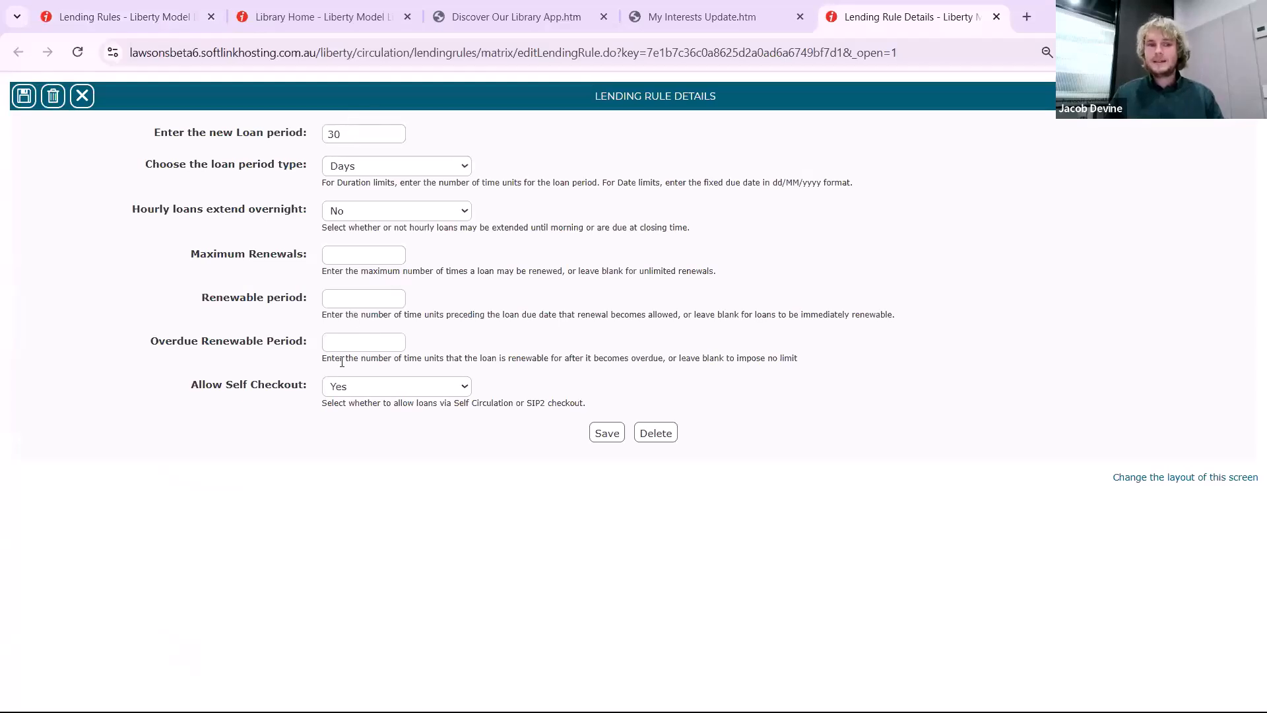
click(353, 254)
text(1)
click(744, 261)
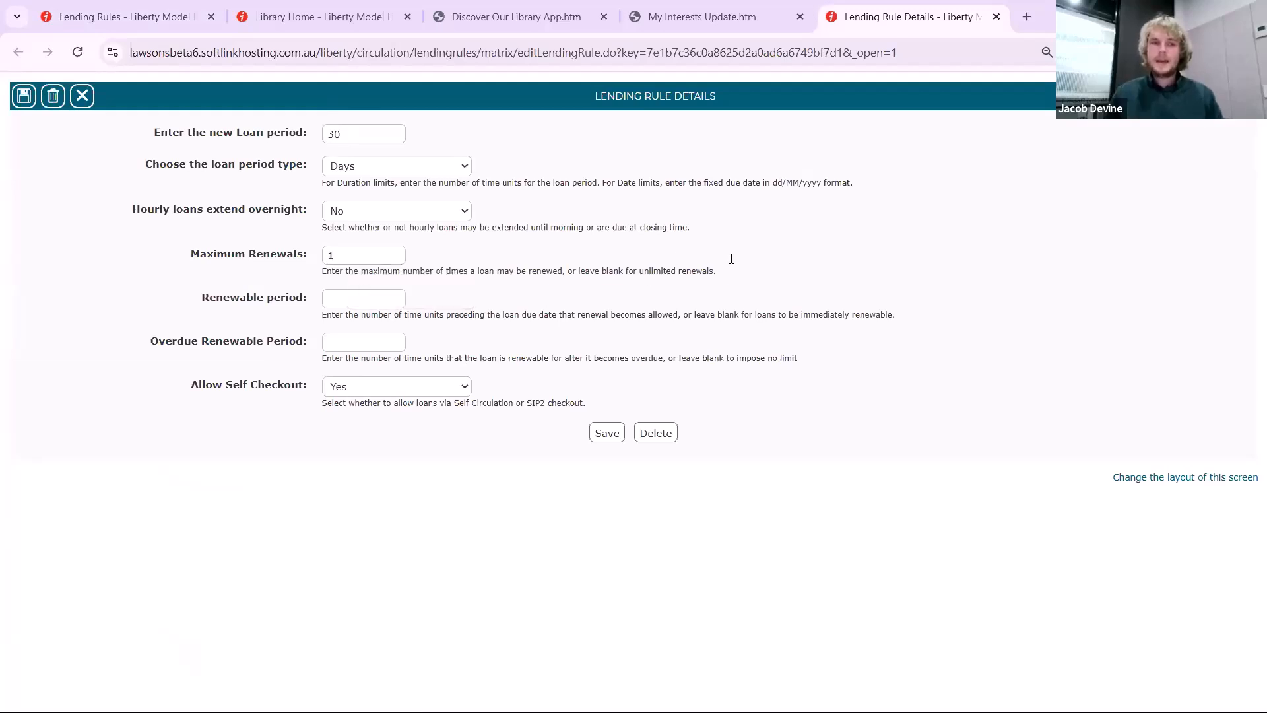
Set the rule's Renewable period to 5, save it, and return to the lending rules matrix
drag(188, 295, 315, 301)
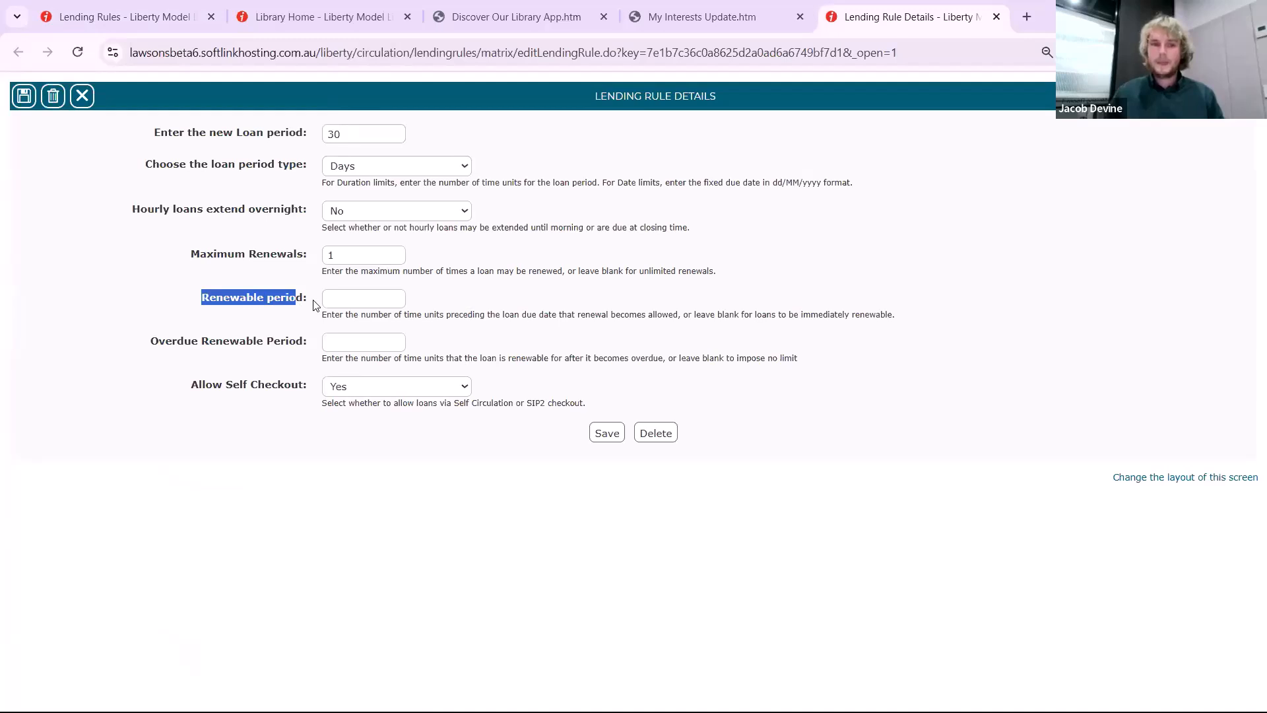
click(593, 304)
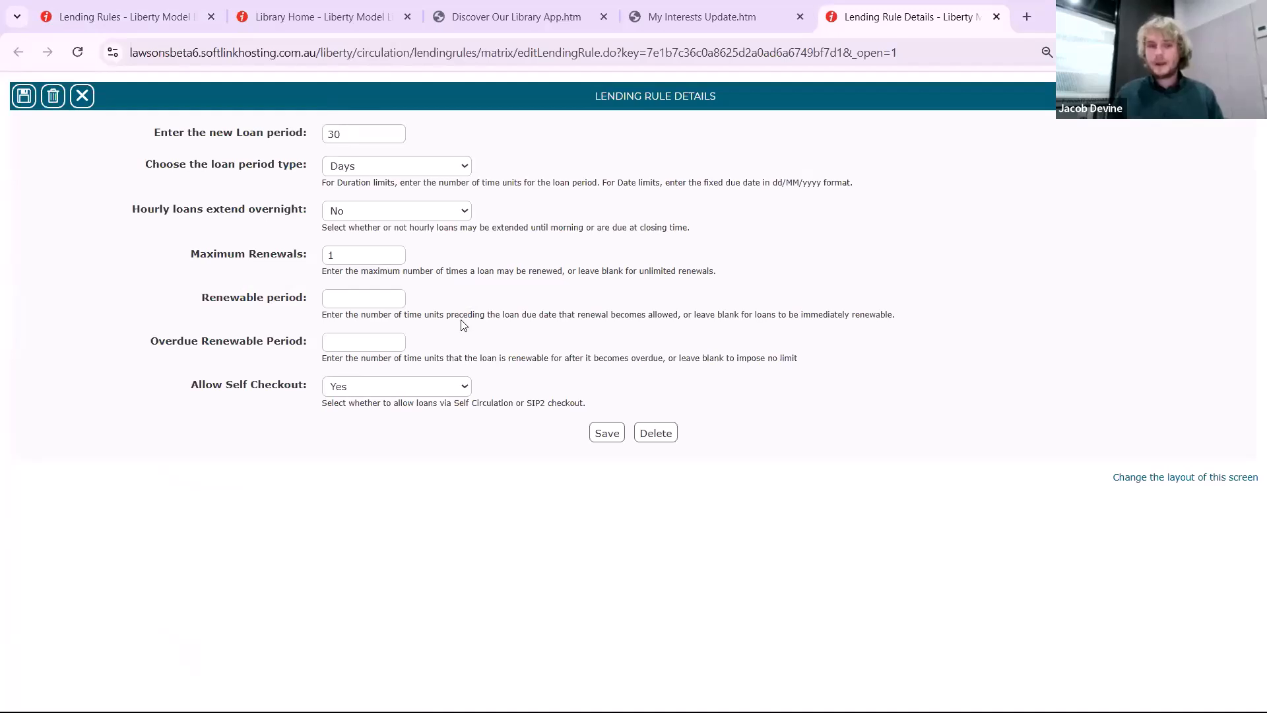
click(369, 303)
text(5)
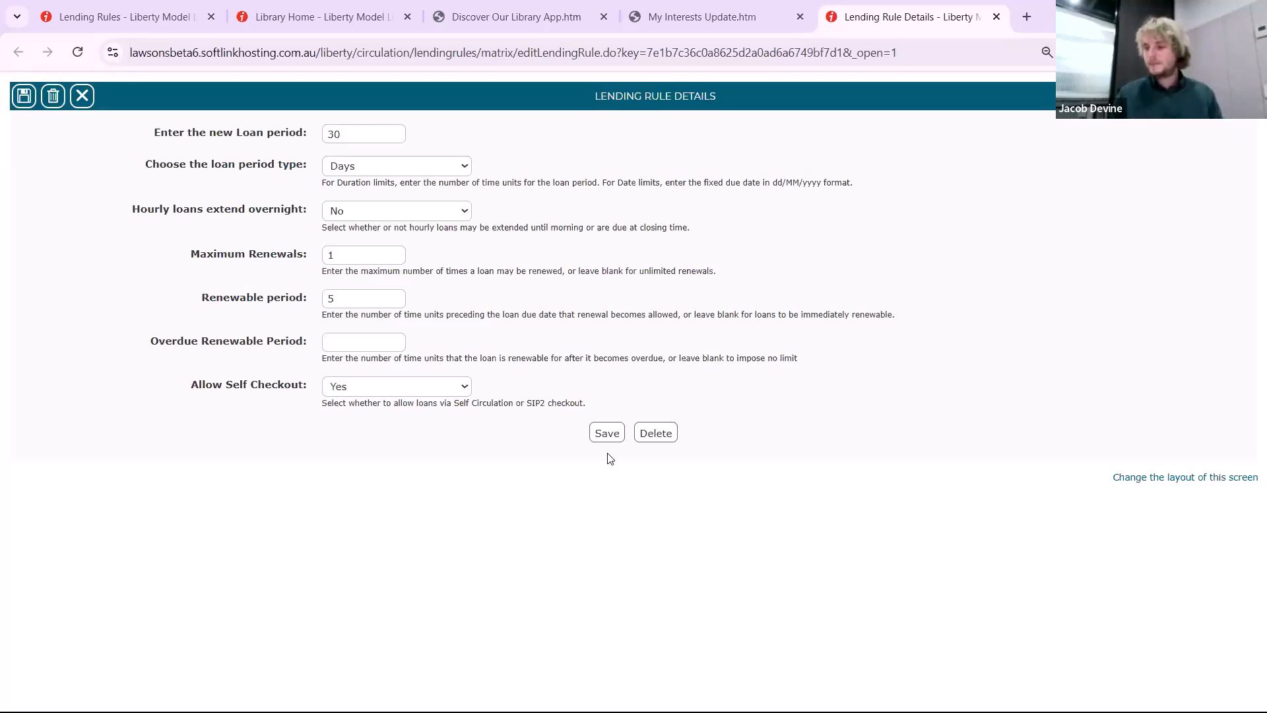
click(604, 433)
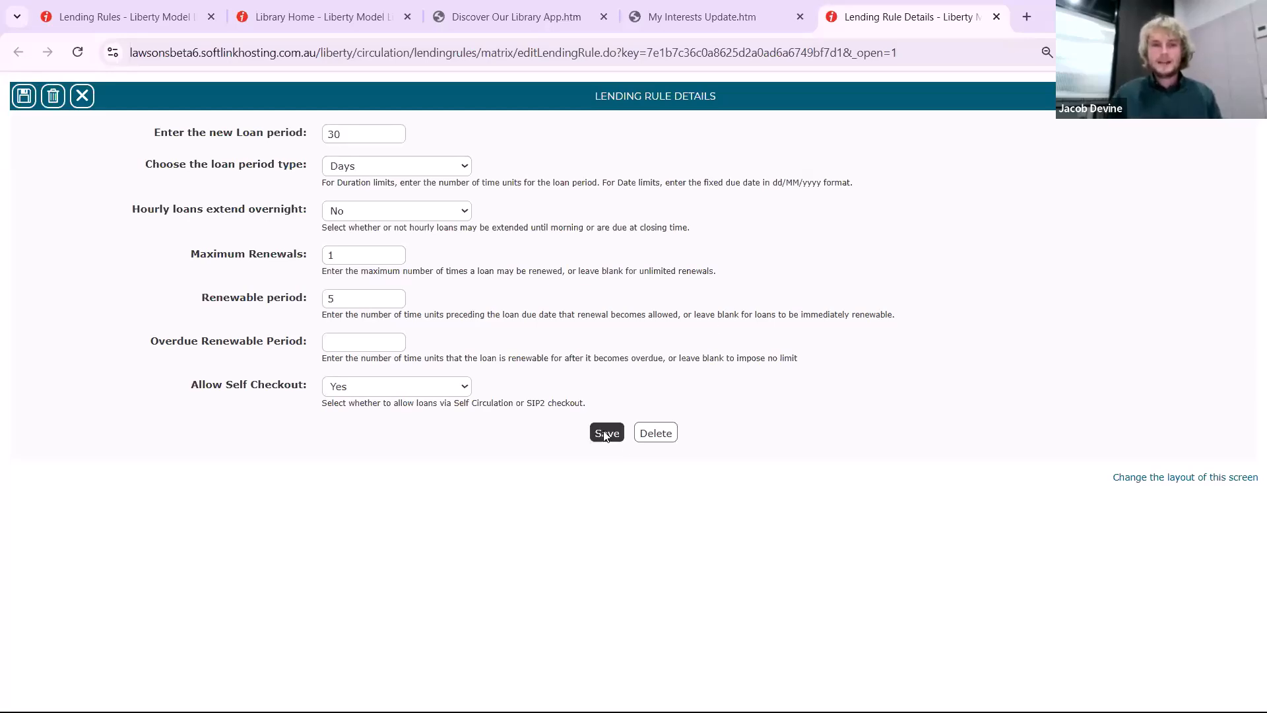
click(142, 18)
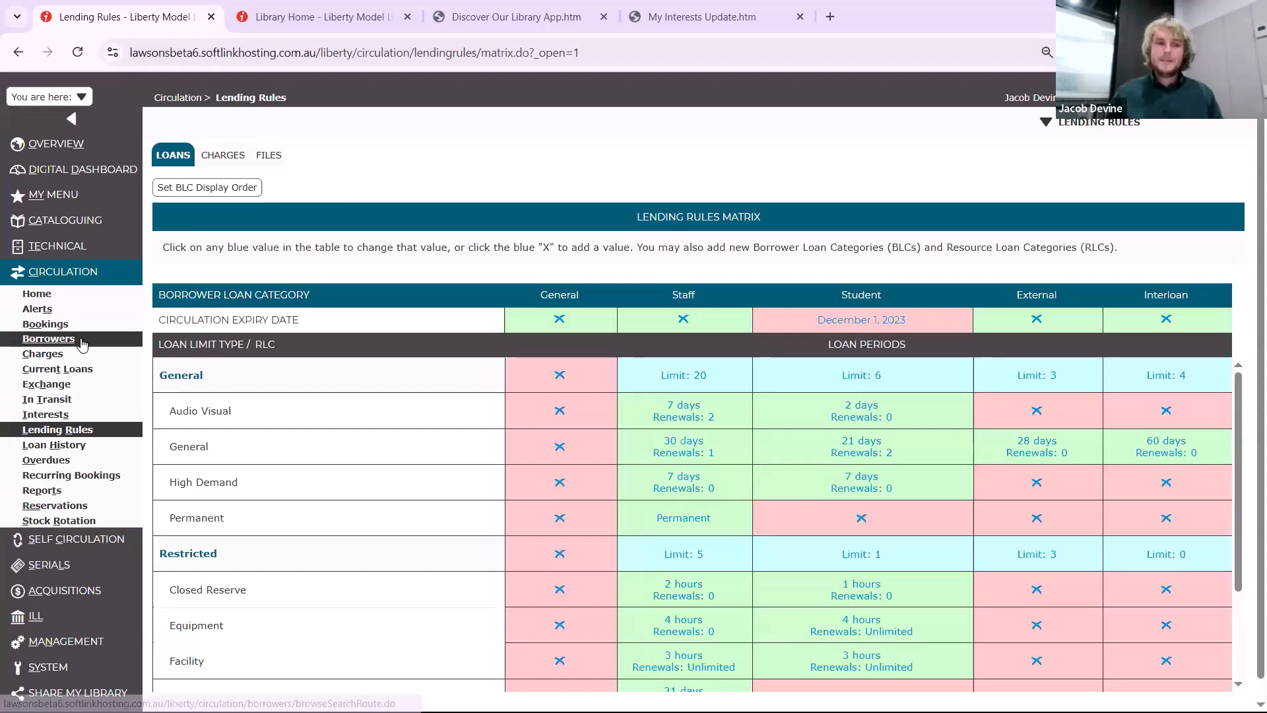
Search the catalogued resources by any words for "Law"
click(63, 222)
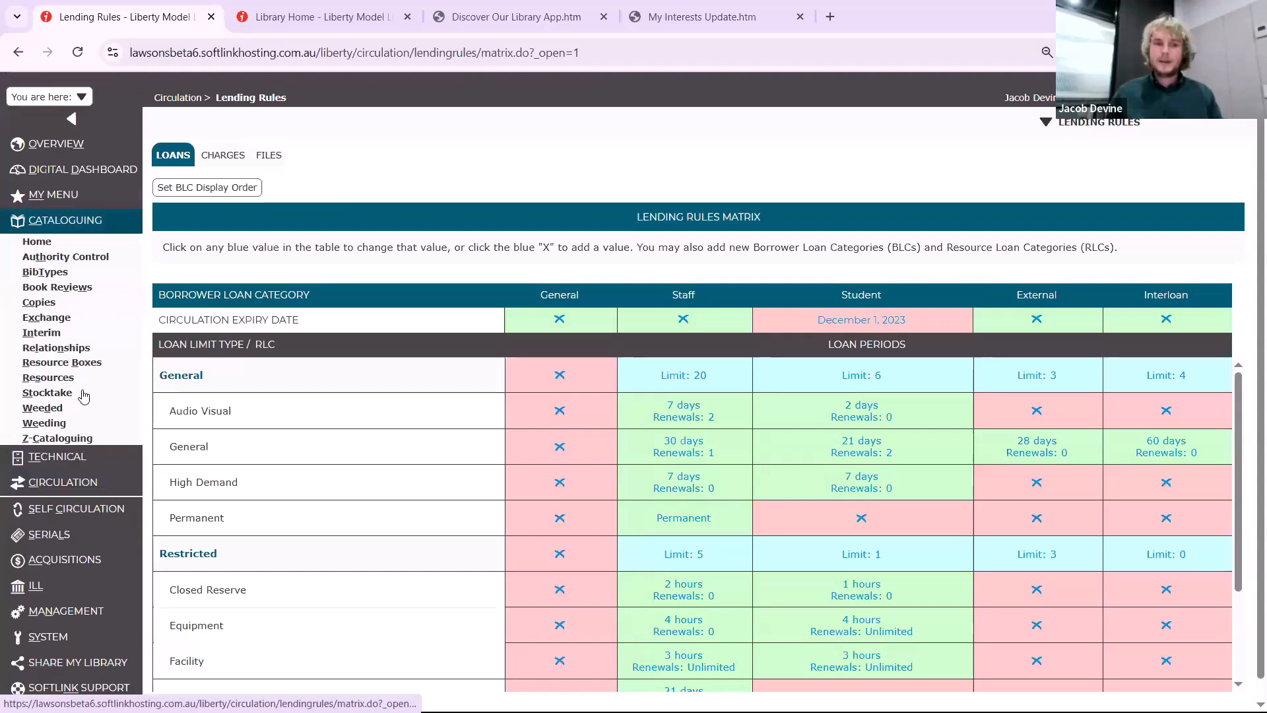
click(74, 381)
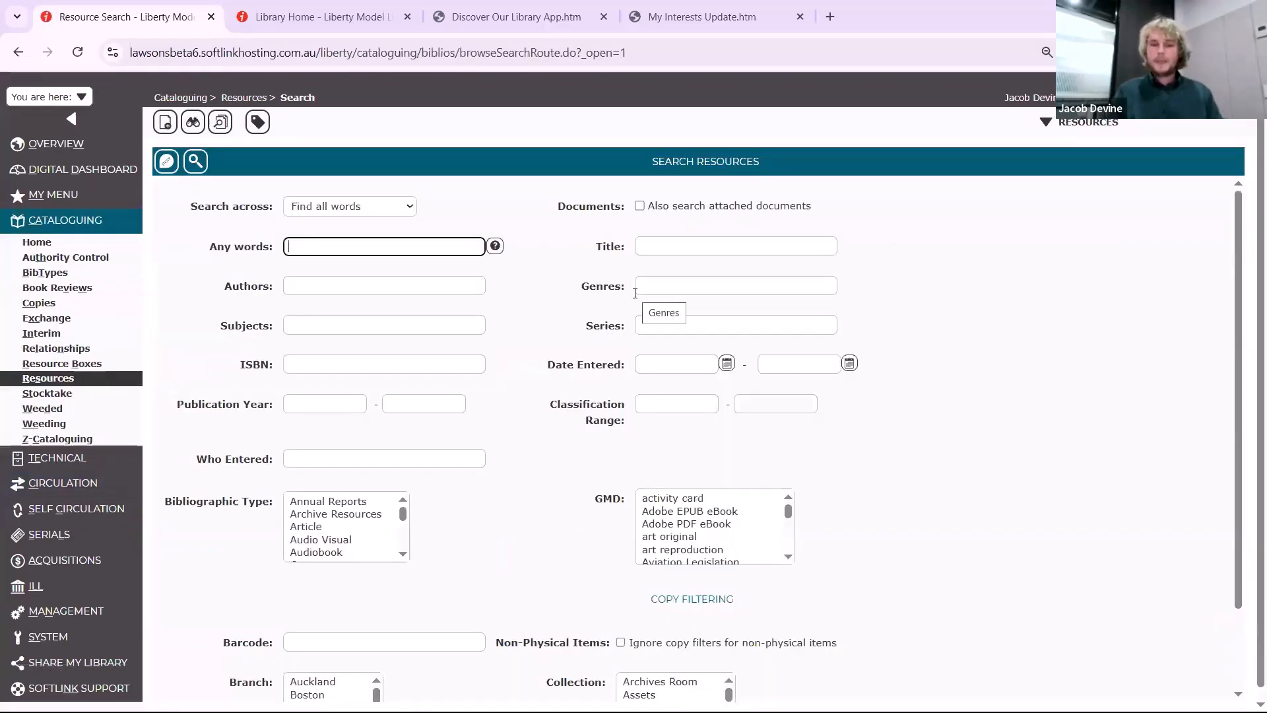
text(Law)
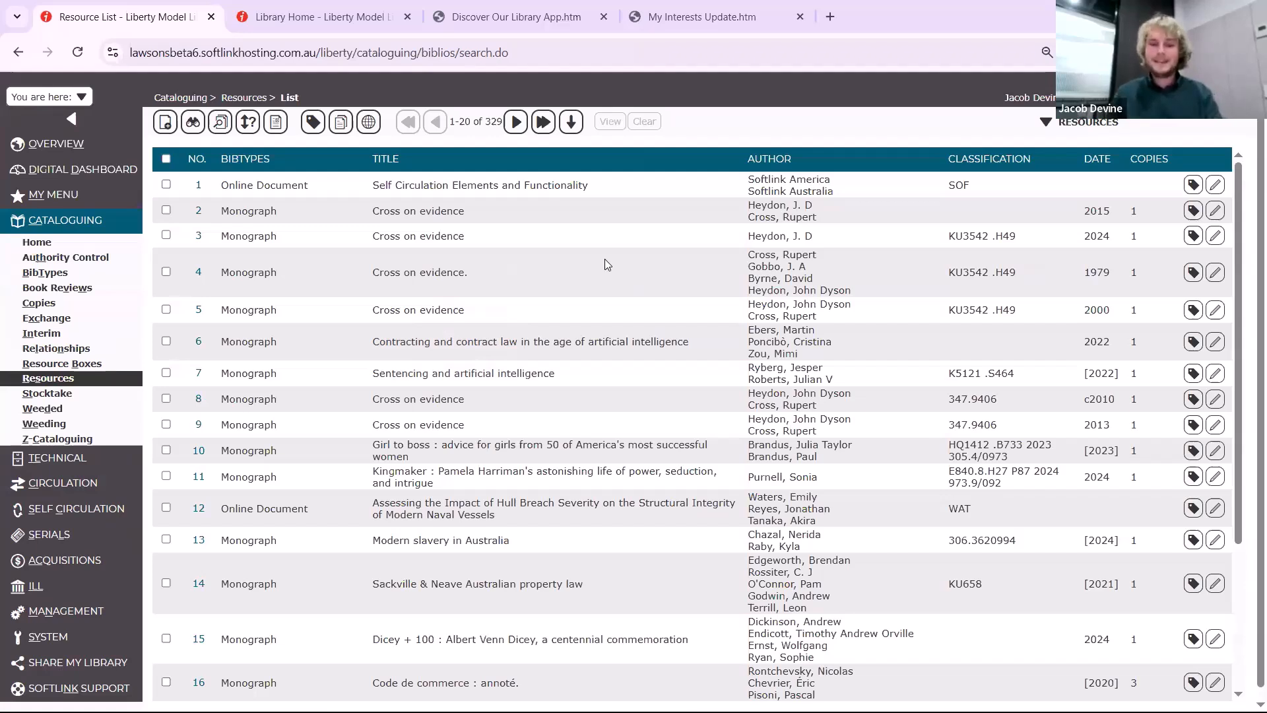
Go directly to result number 160 in the resource list
key(alt+g)
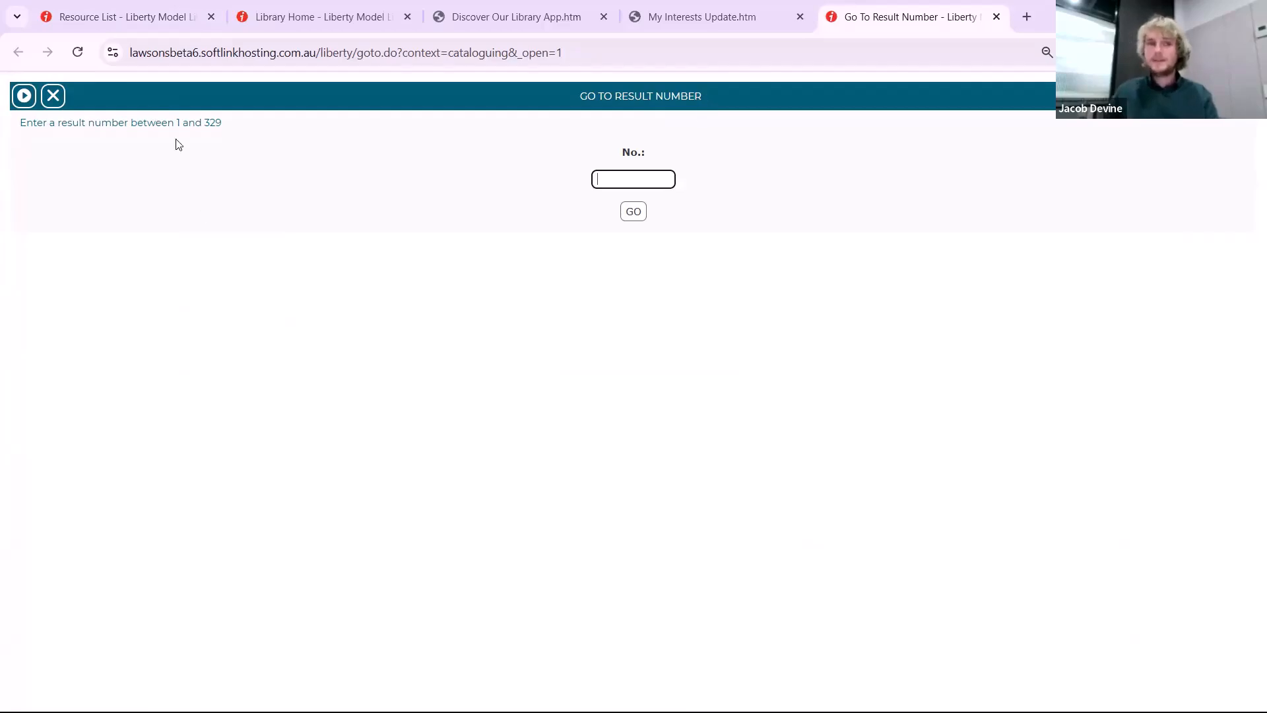
click(162, 17)
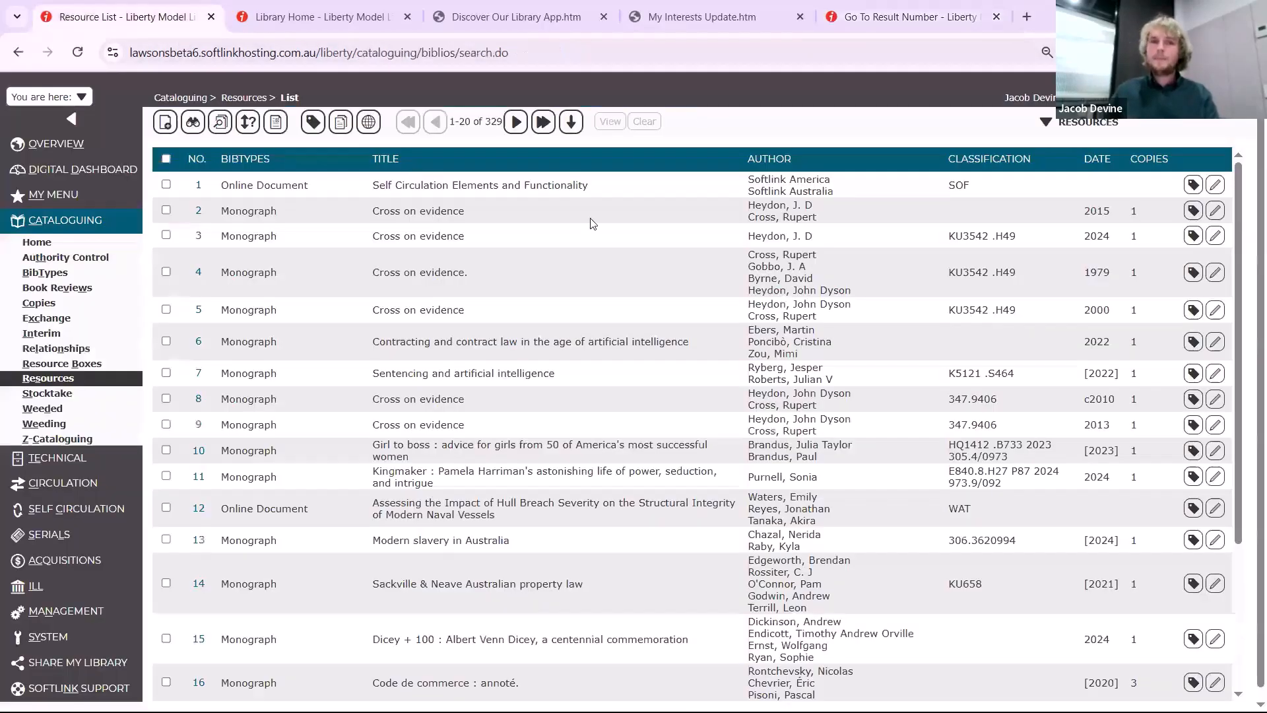
click(572, 122)
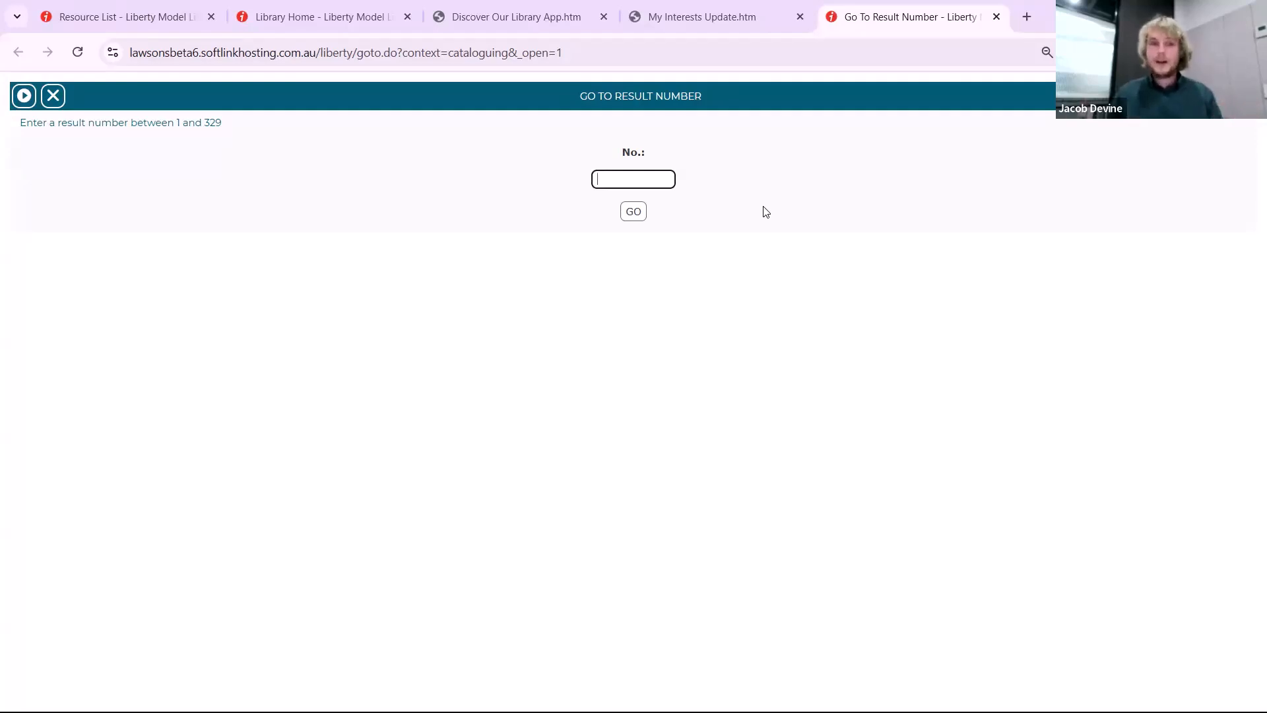
text(160)
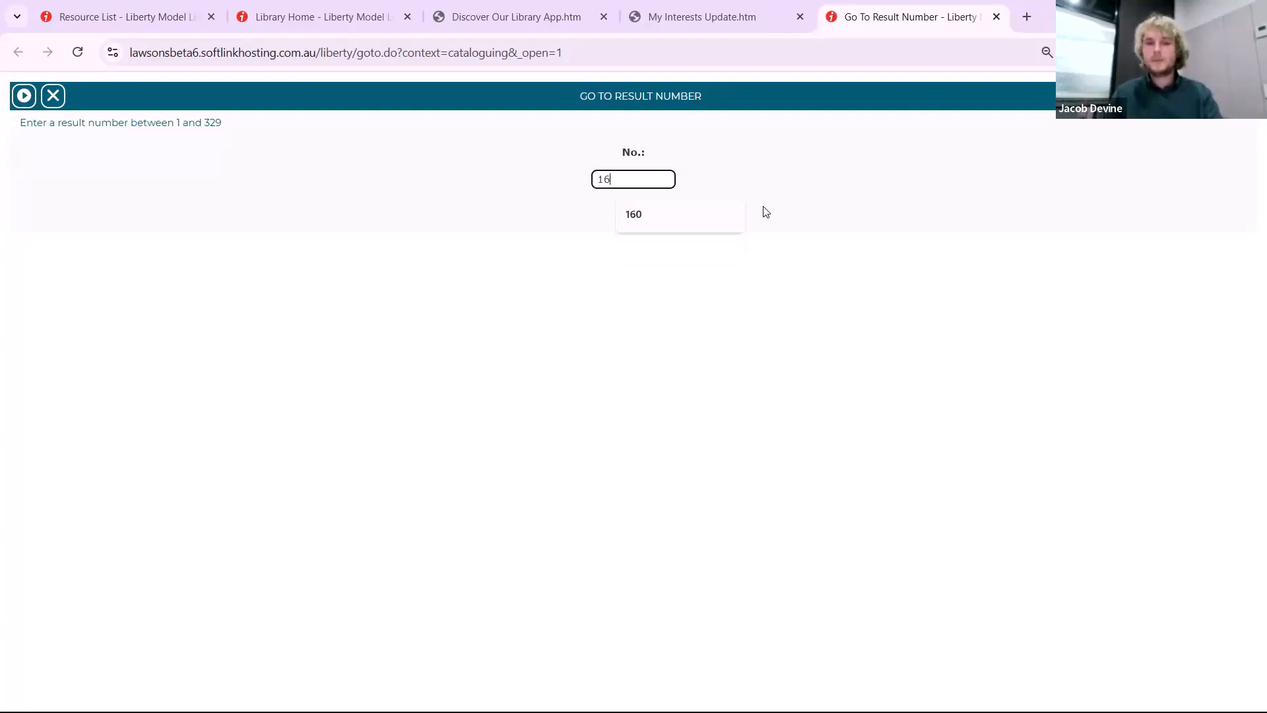
click(634, 212)
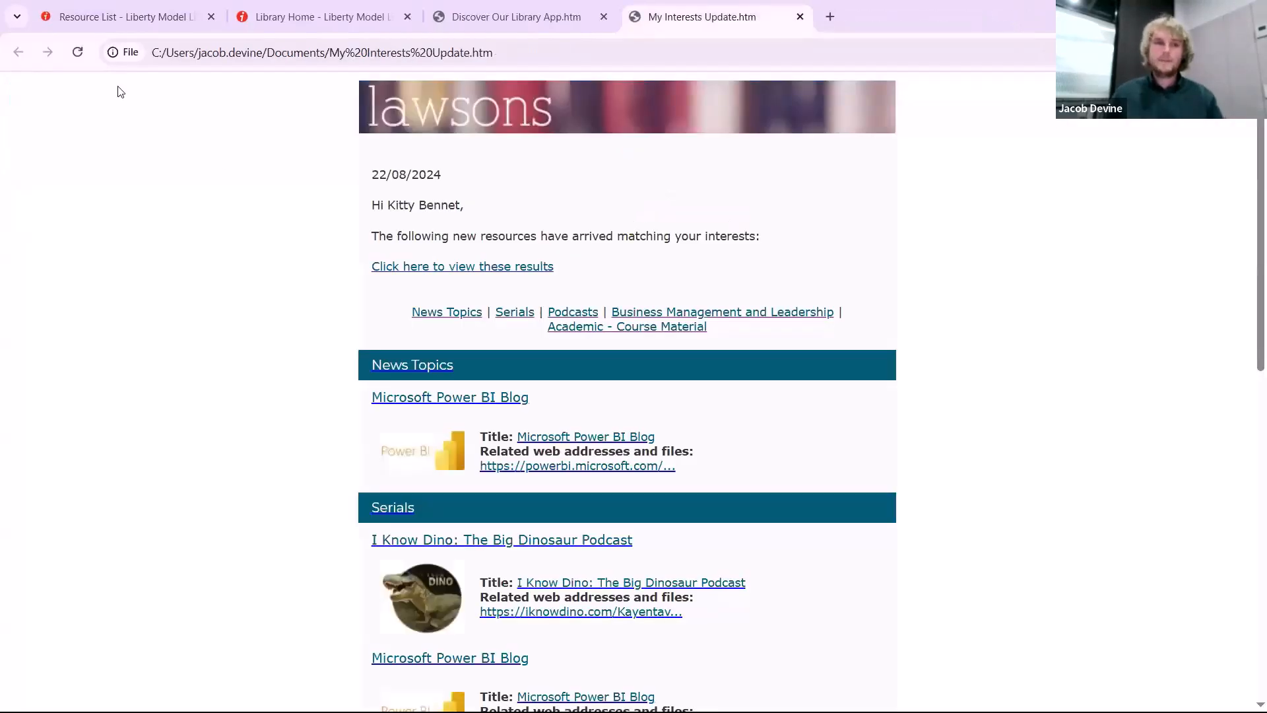
click(136, 19)
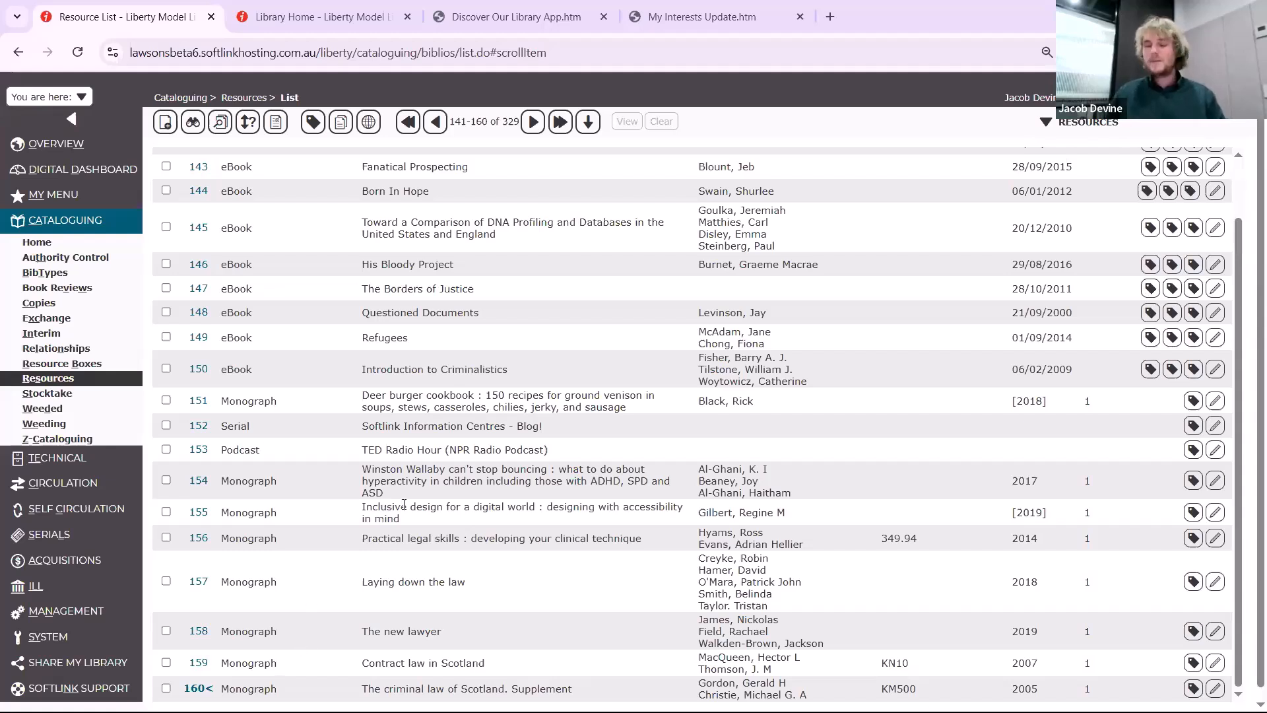
Open the list of Email Templates in System
click(112, 610)
click(50, 649)
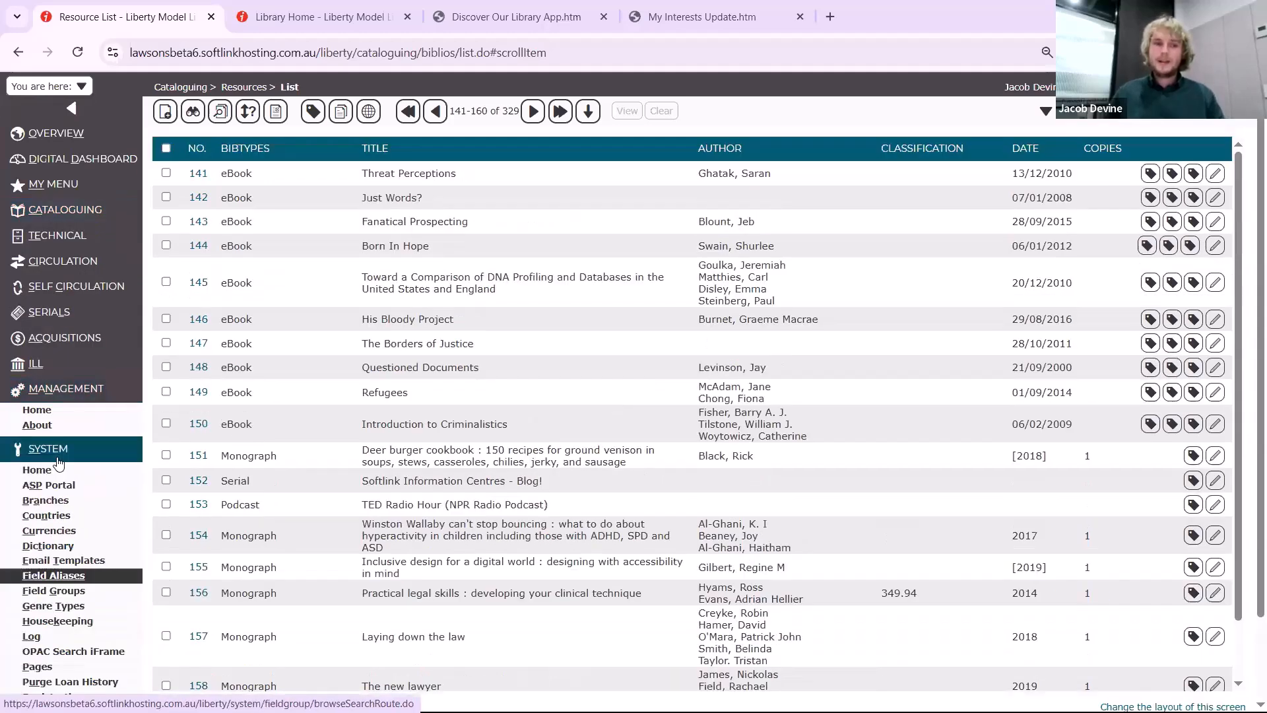
click(122, 528)
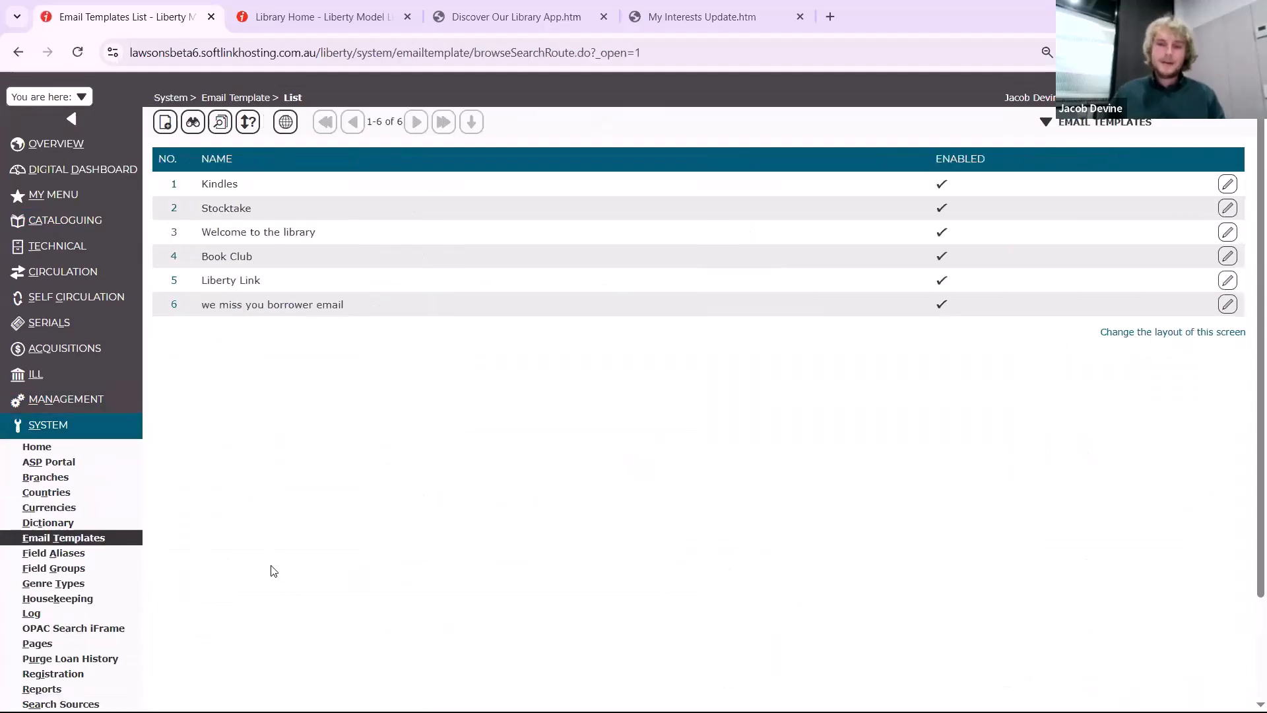
Review the Liberty Link email template and the blank form for a new template, leaving the form without saving
click(185, 278)
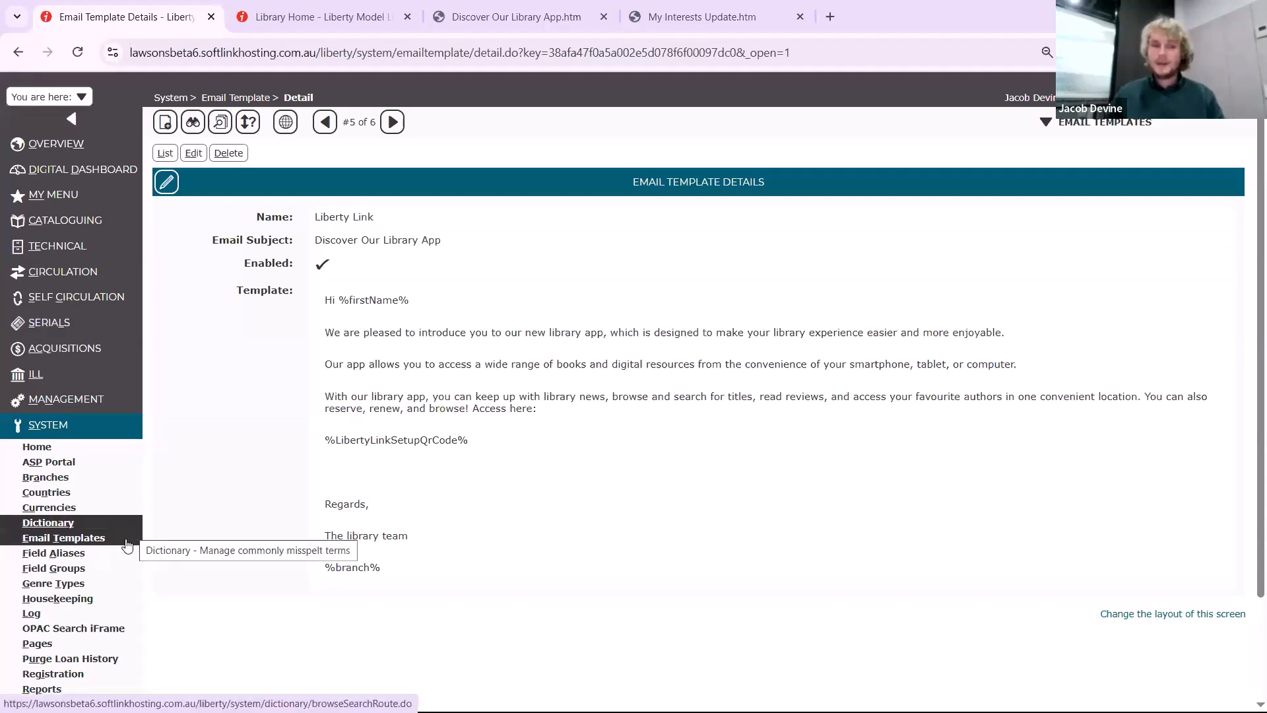
click(93, 538)
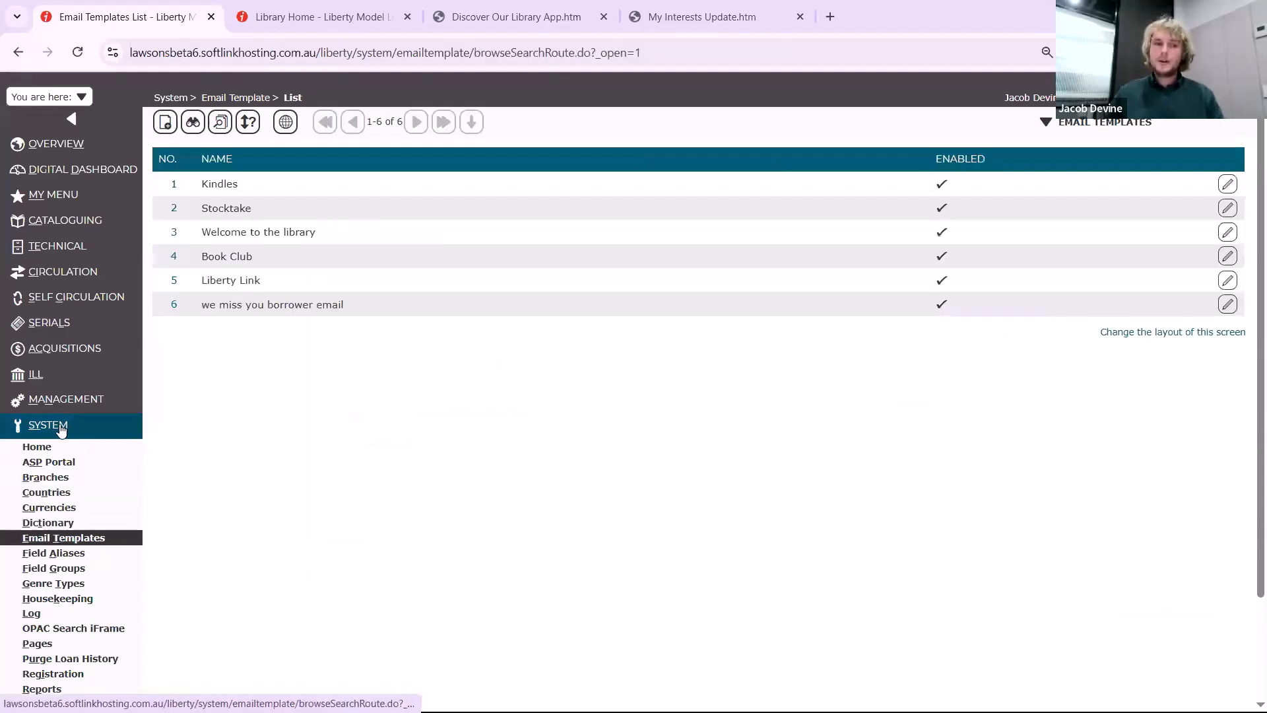
click(166, 125)
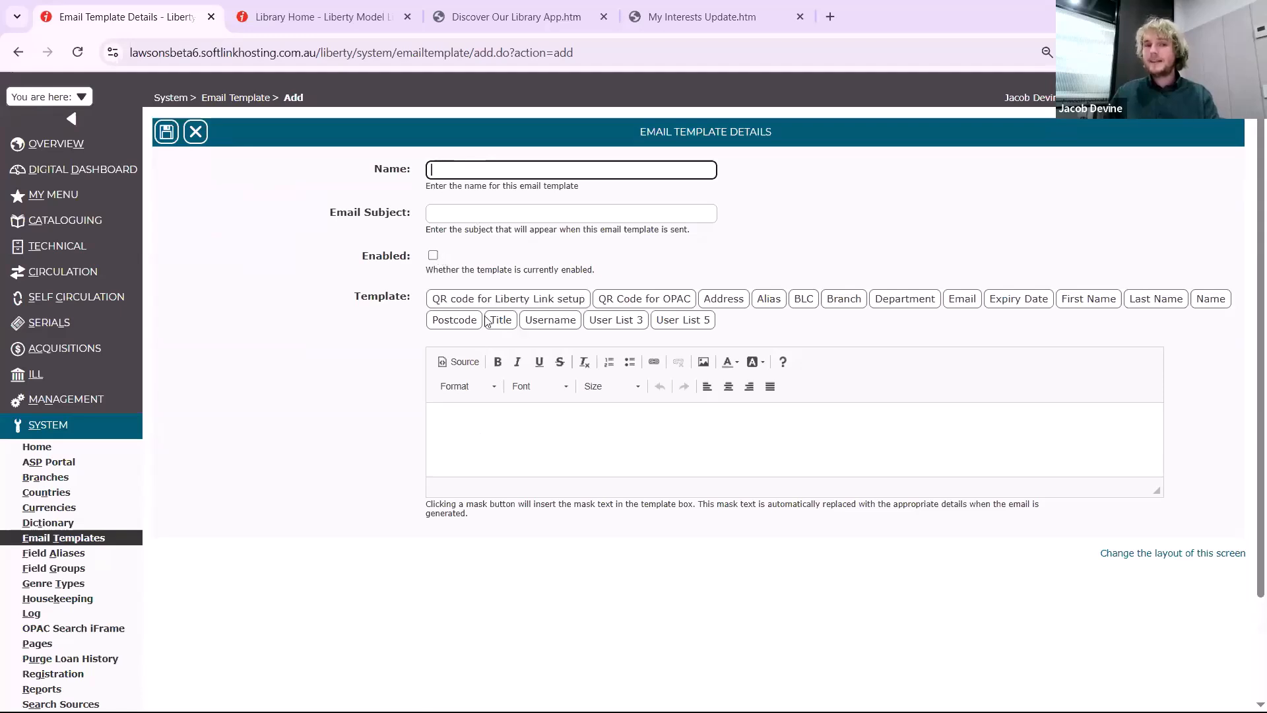
key(Escape)
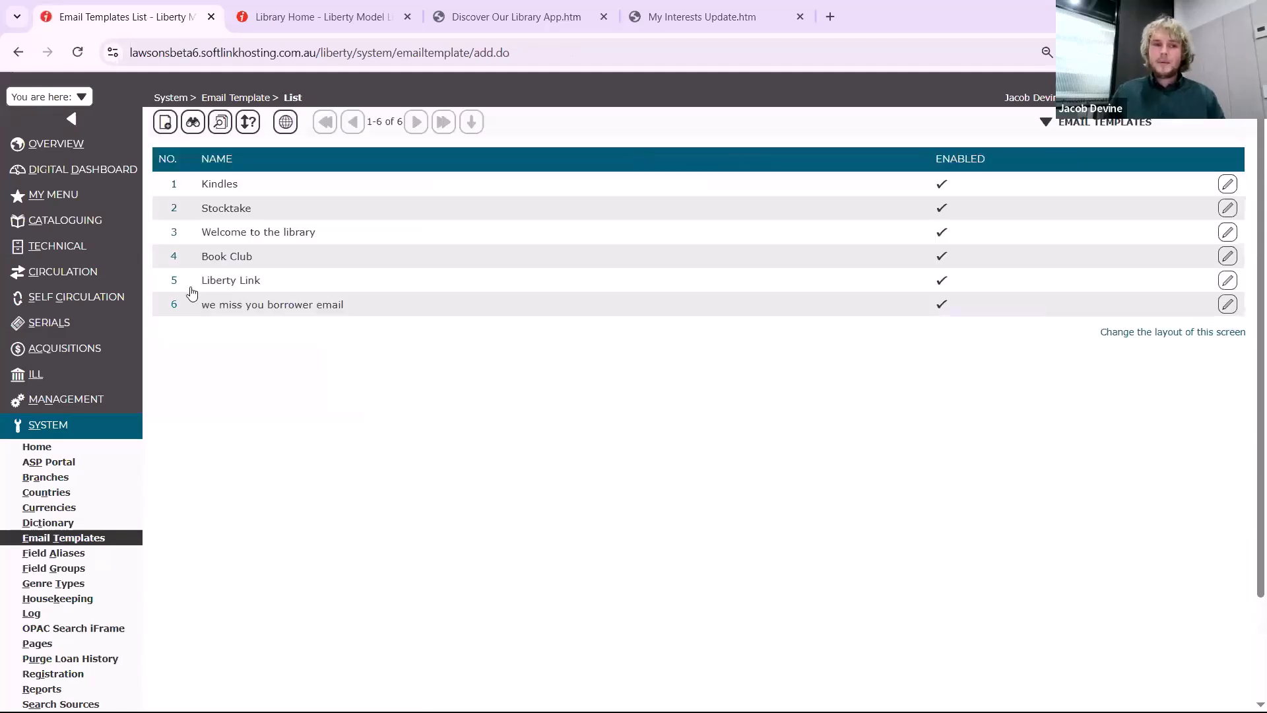
Edit the Liberty Link email template, insert the QR Code for OPAC mask below the Liberty Link setup code, and save it
click(193, 280)
click(194, 154)
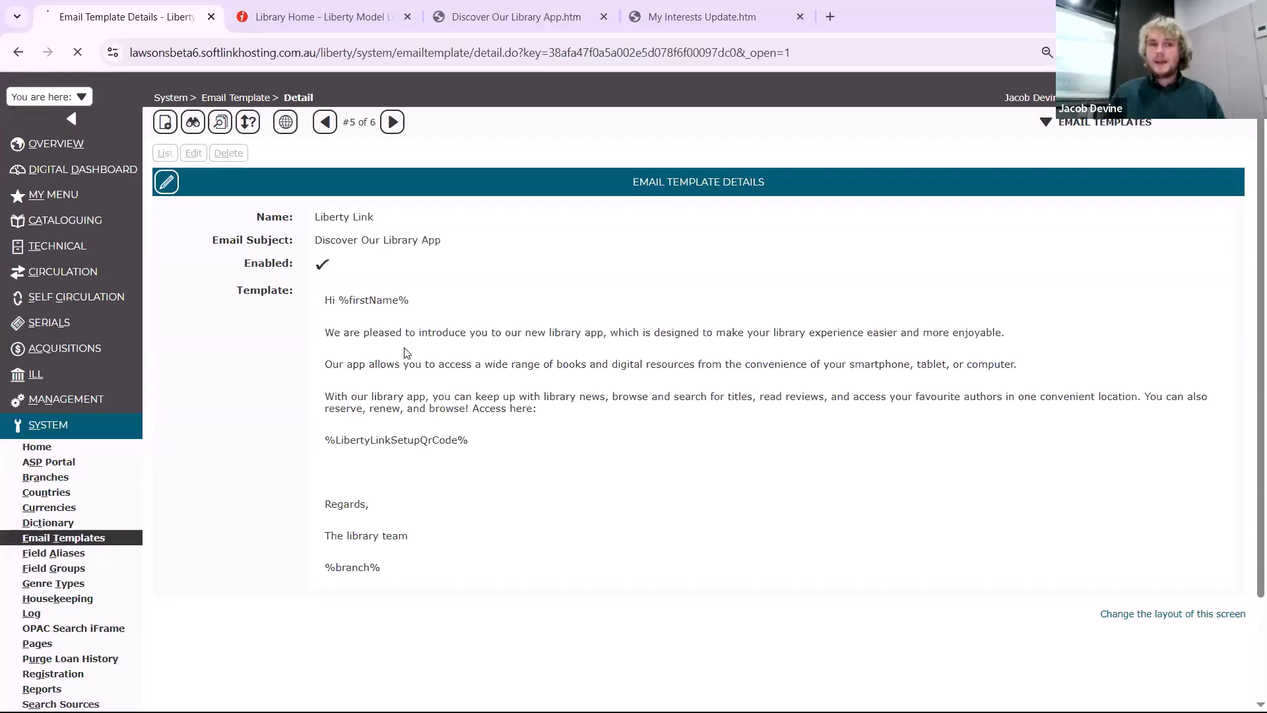
drag(1157, 491, 1164, 681)
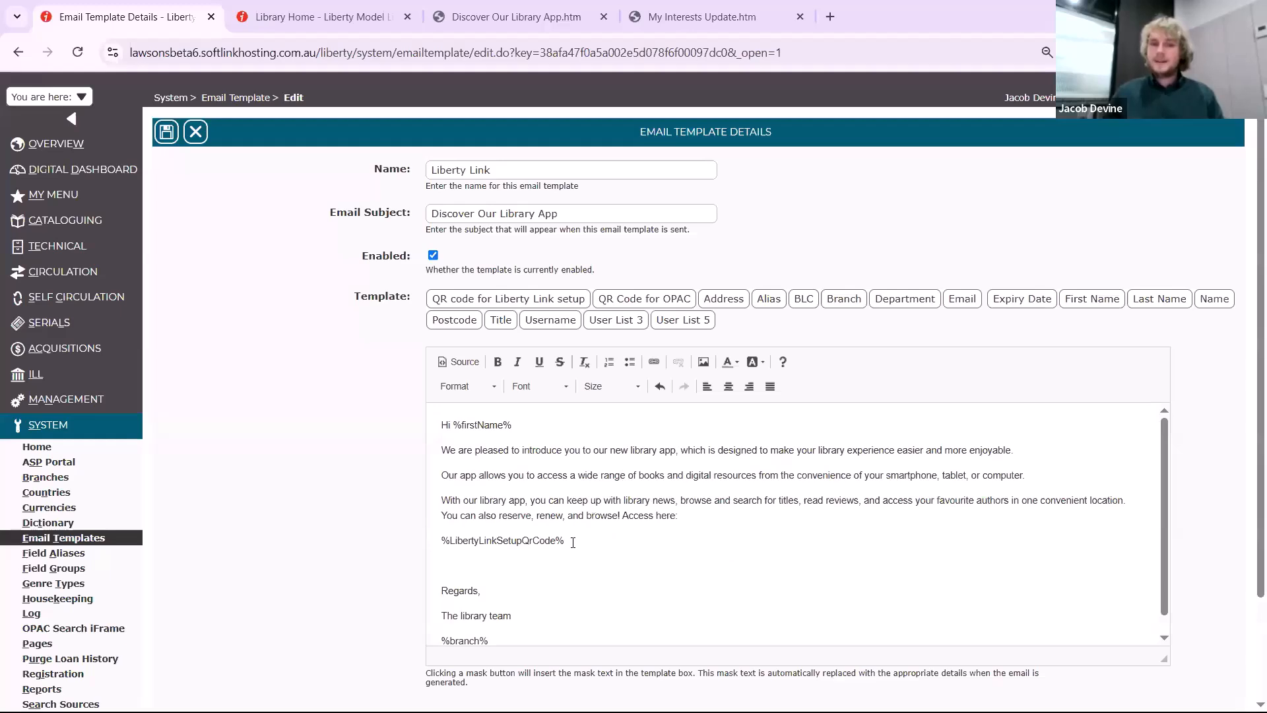
drag(512, 425, 452, 425)
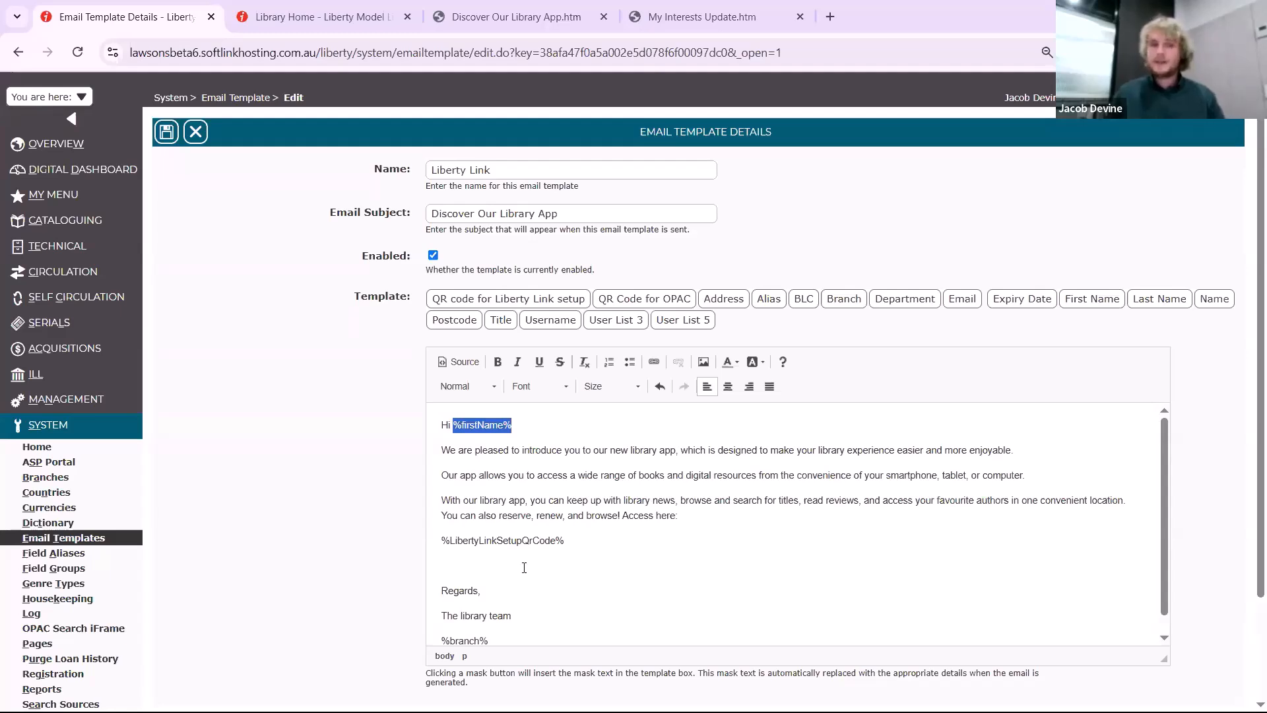
click(525, 568)
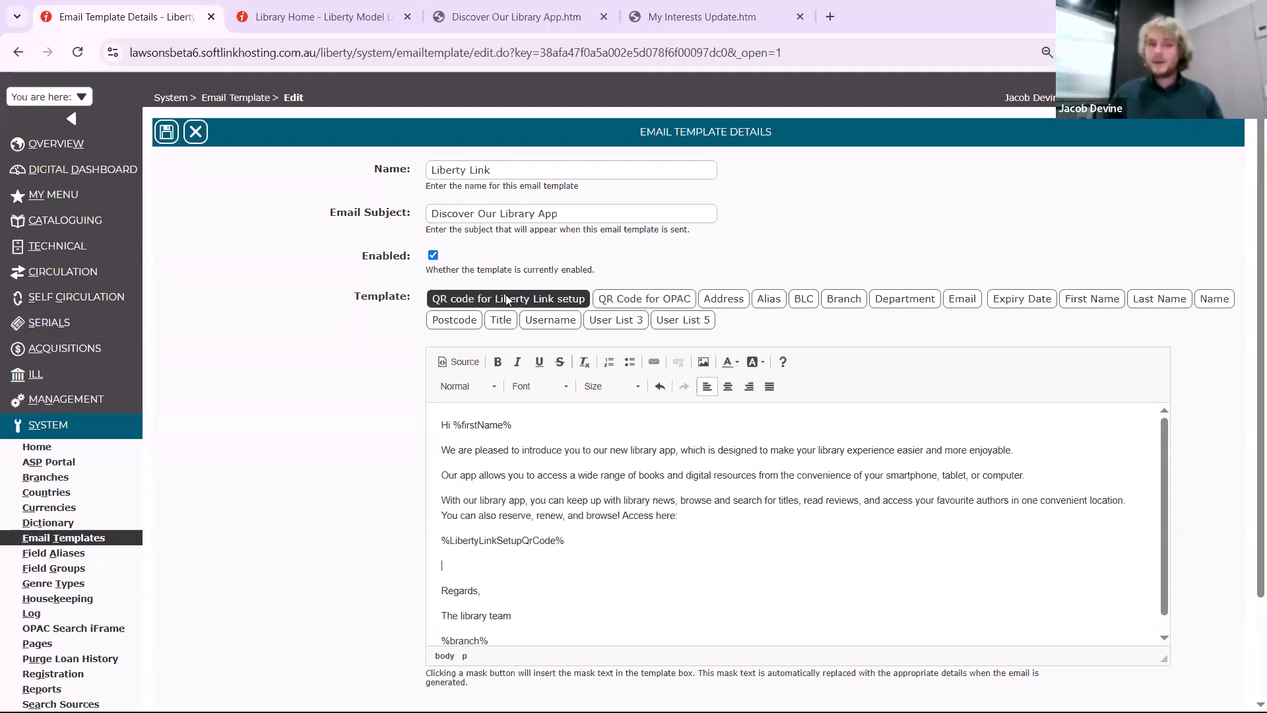
click(643, 299)
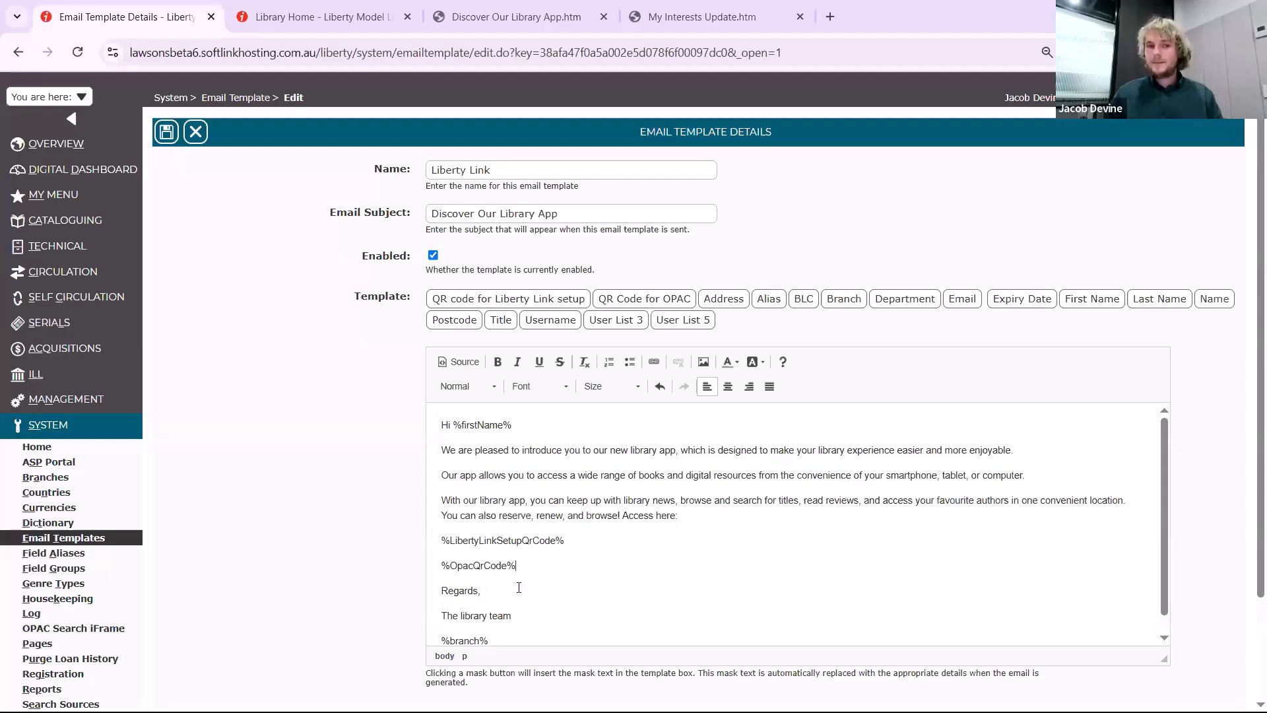
click(169, 136)
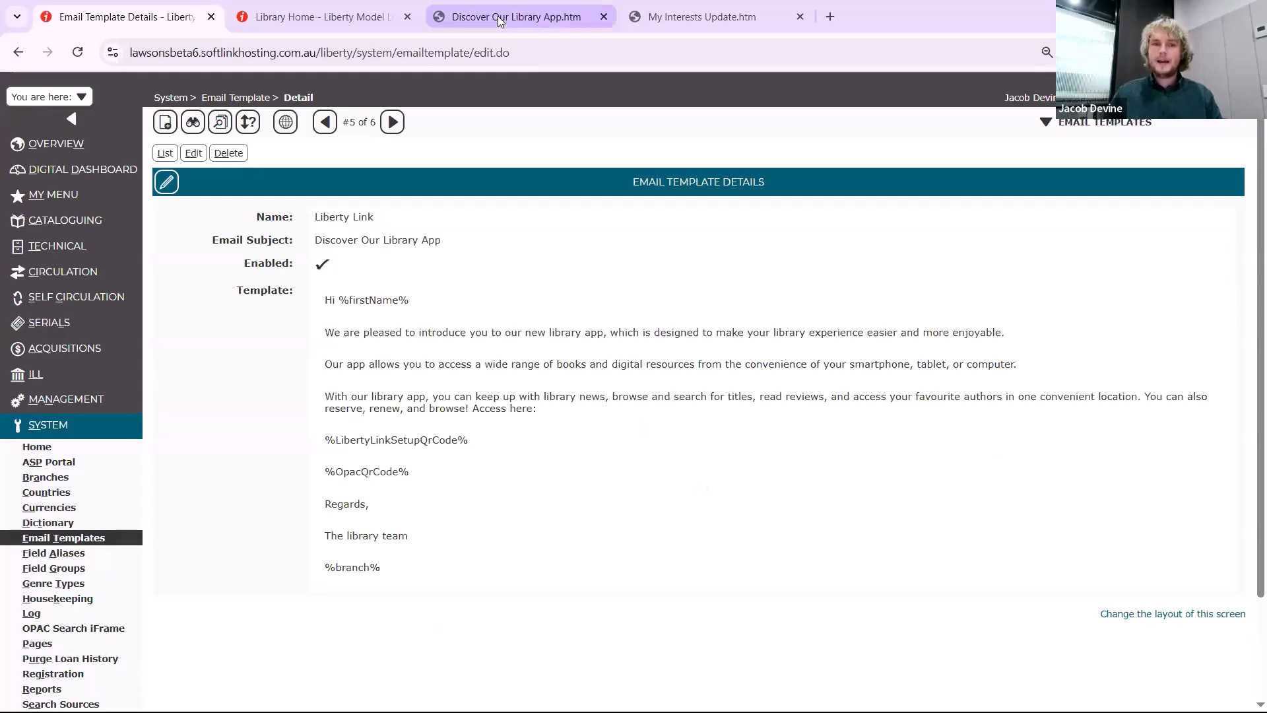
Review the sample "Discover Our Library App" email and return to the Liberty Link template details
click(528, 17)
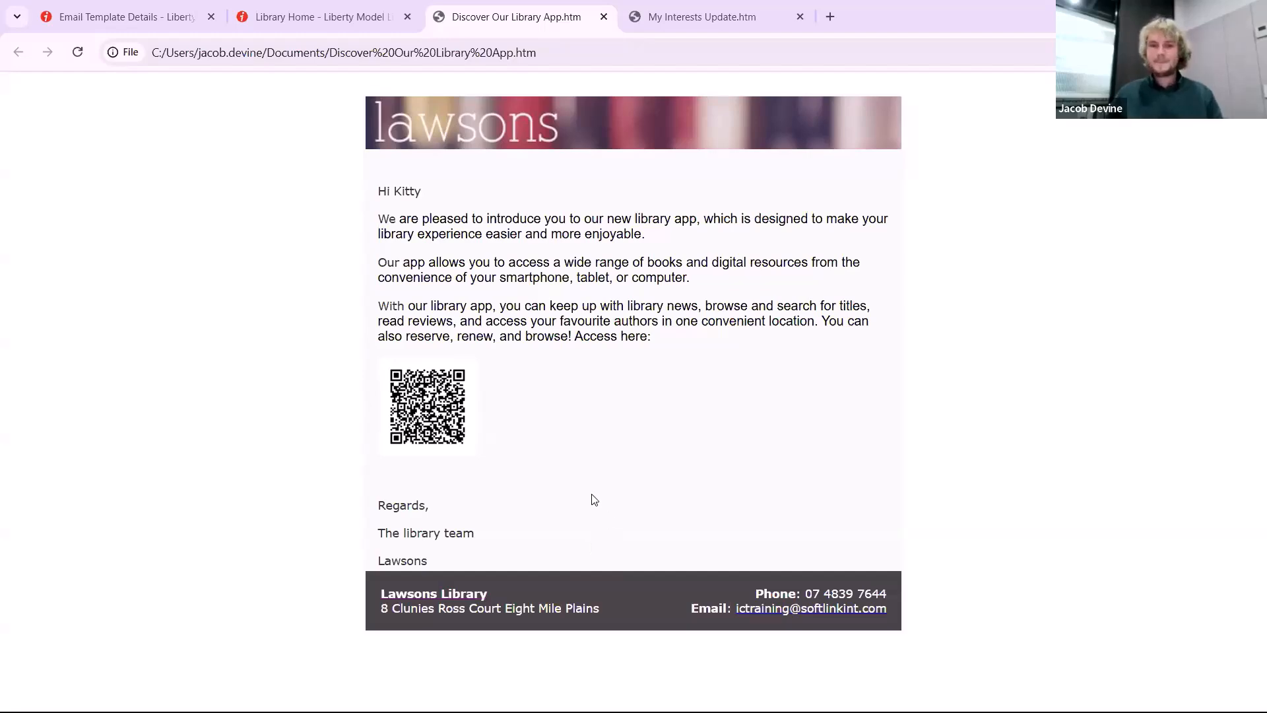
click(136, 23)
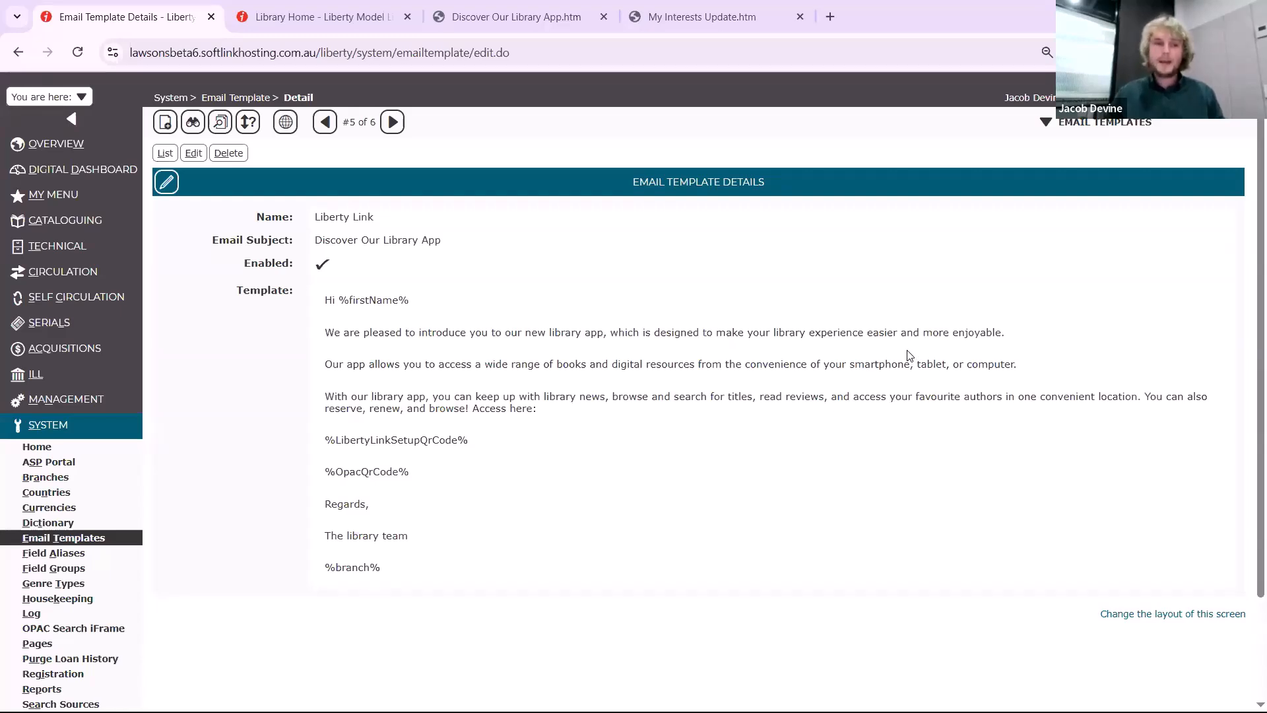
Open the Management parameters and find parameter 3340 in the Borrowers group under Circulation
click(96, 403)
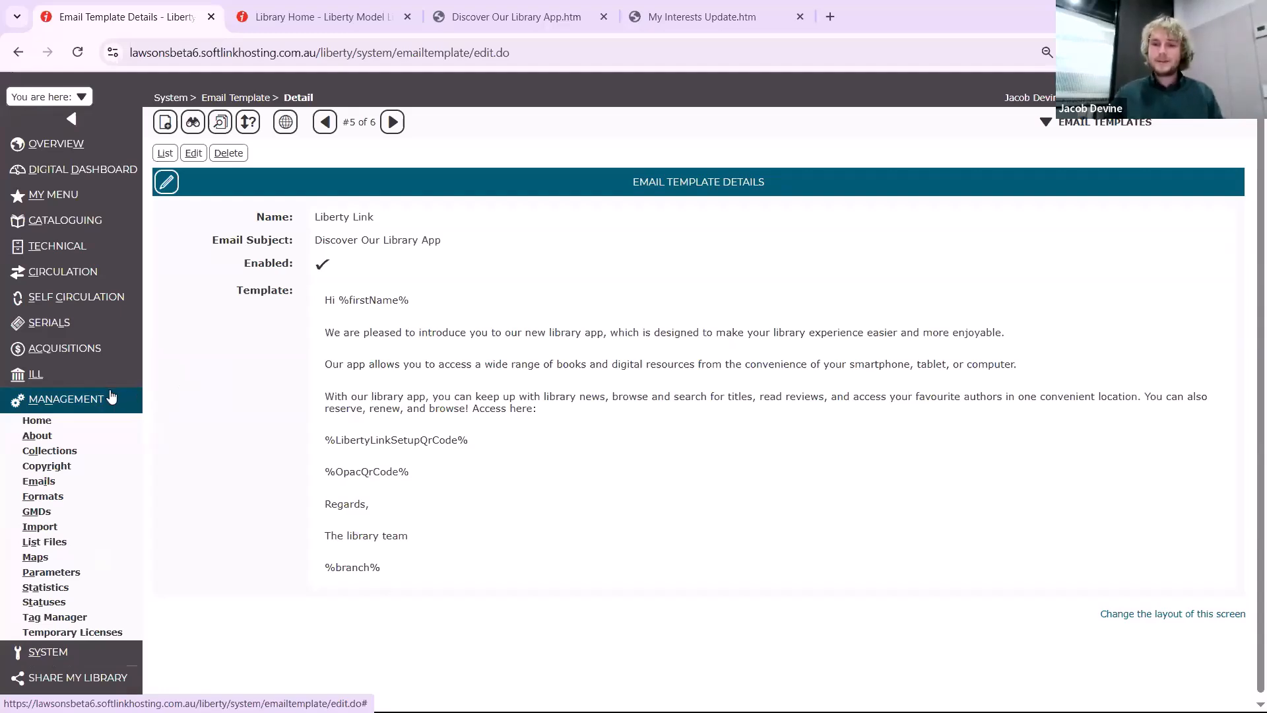
click(79, 572)
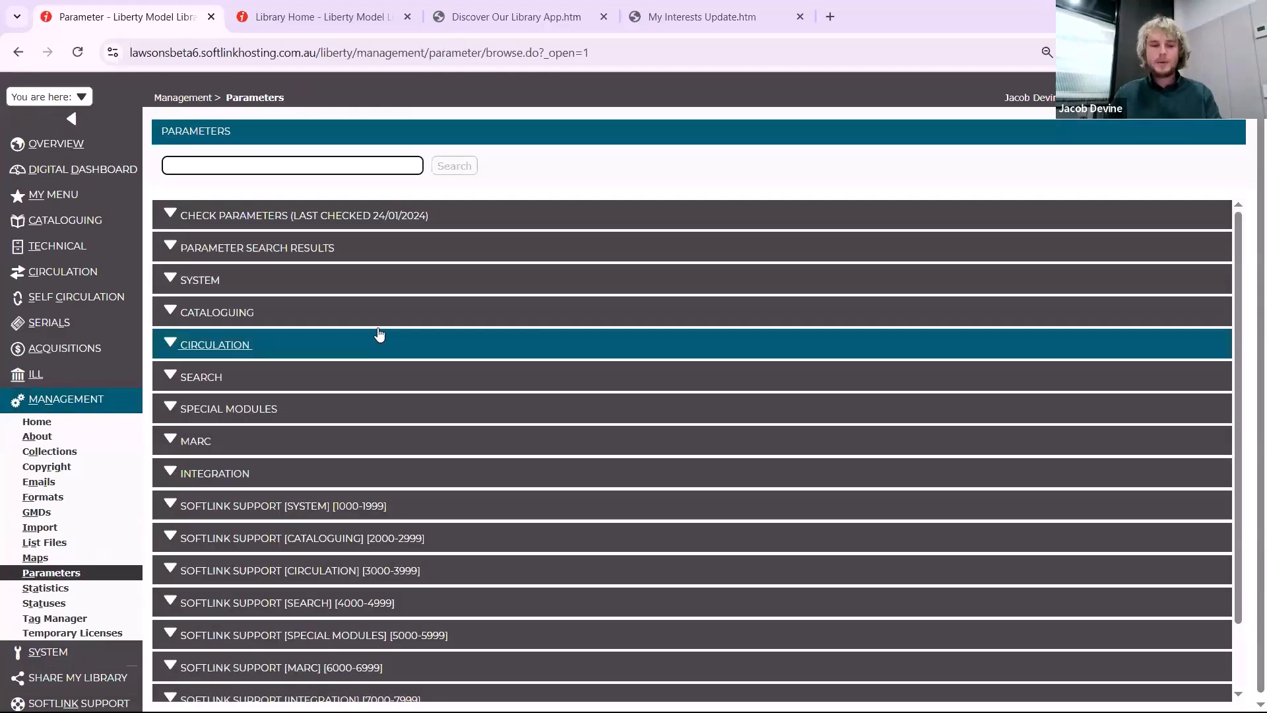
text(3340)
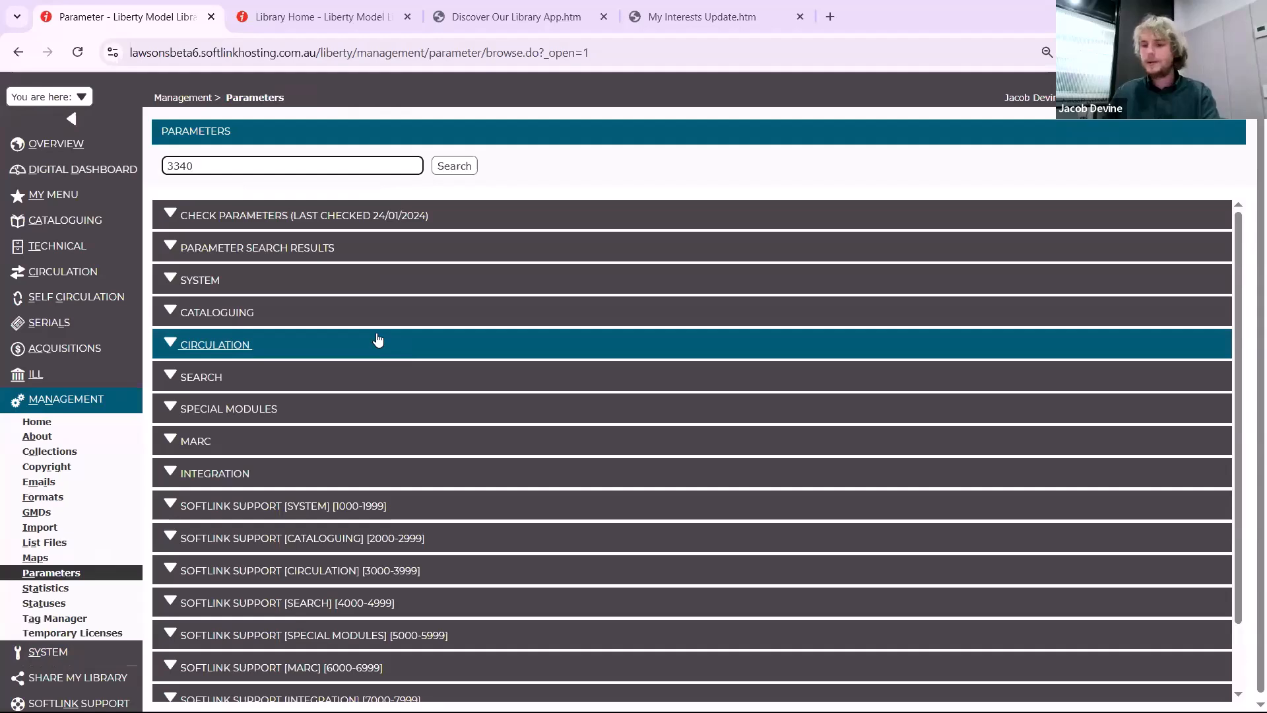
click(378, 340)
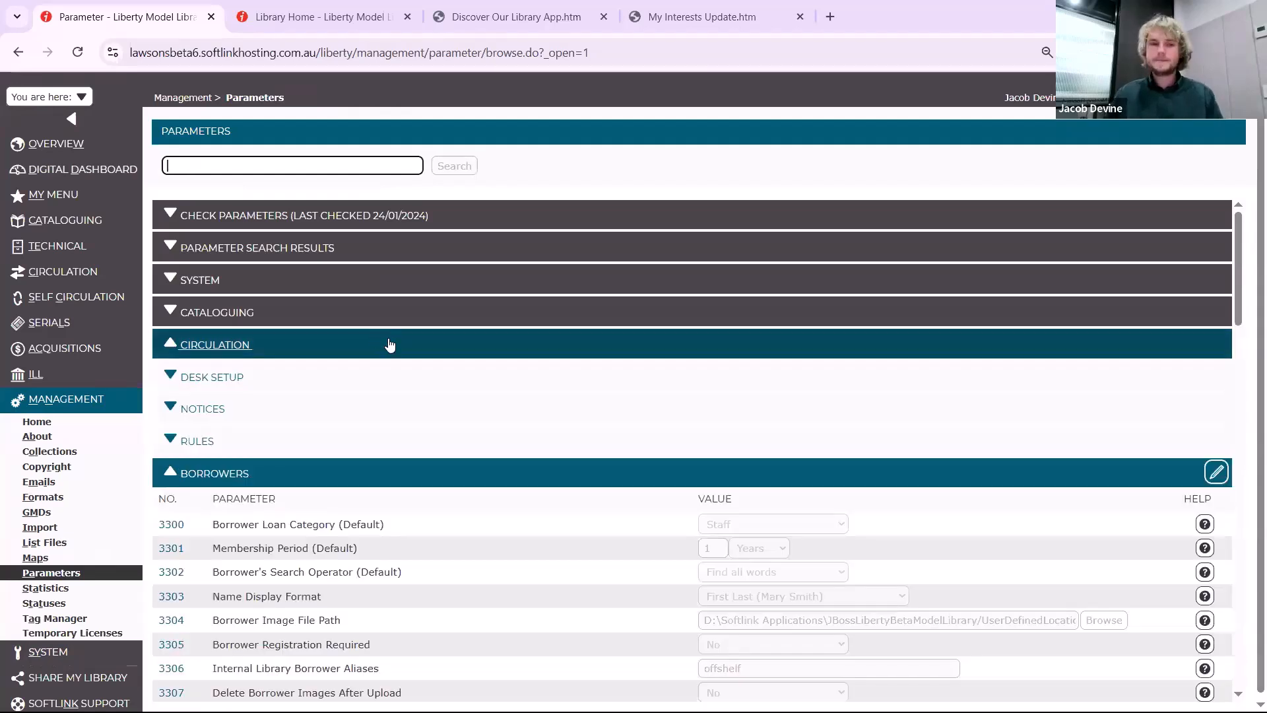
Edit the Borrowers parameters, set Automatically Approve Borrower Registration (3340) to Yes, and save the group
click(1215, 474)
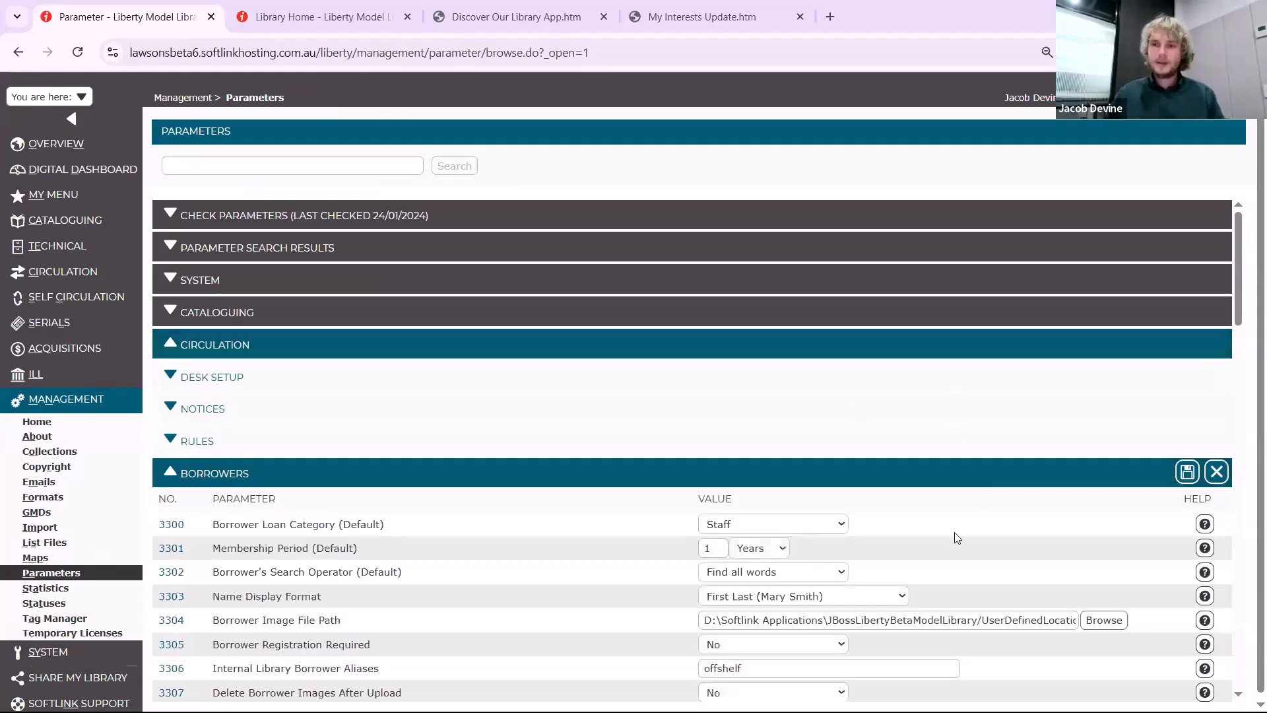
scroll(965, 512, down, 5)
scroll(958, 491, down, 6)
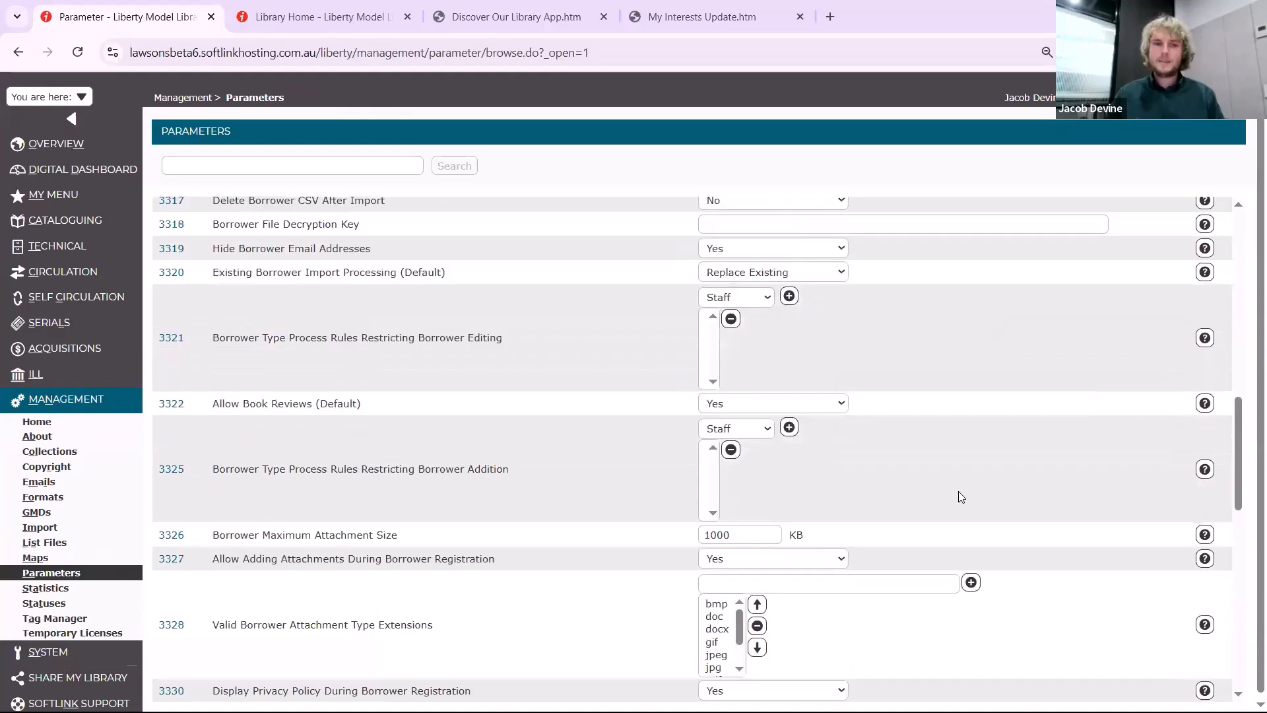
scroll(677, 456, down, 5)
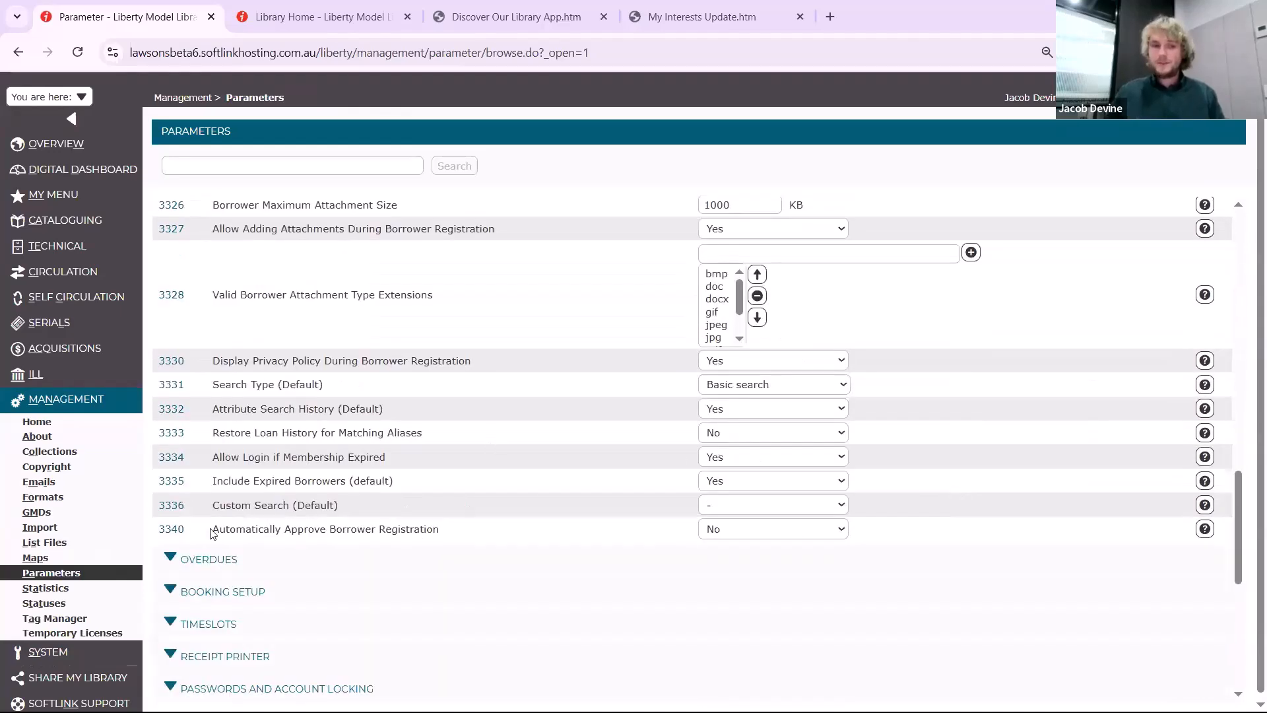
click(744, 531)
click(755, 551)
scroll(1036, 444, up, 4)
scroll(1142, 344, up, 8)
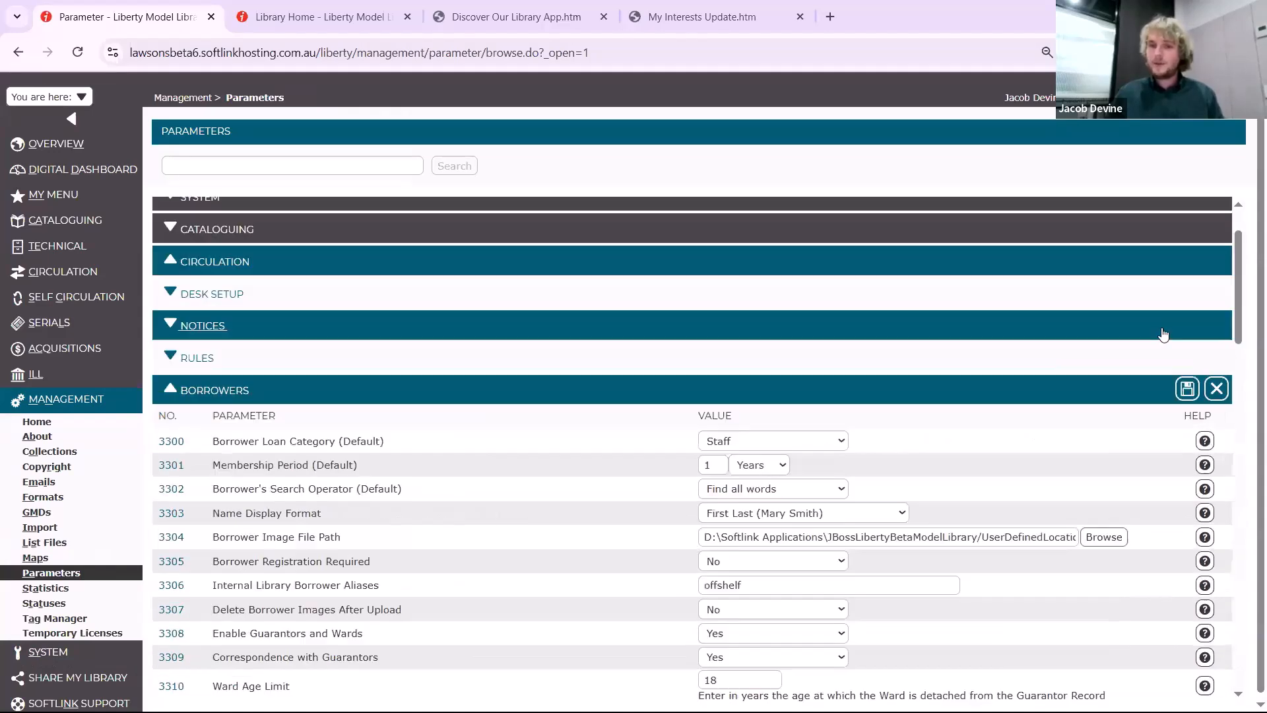
click(1180, 389)
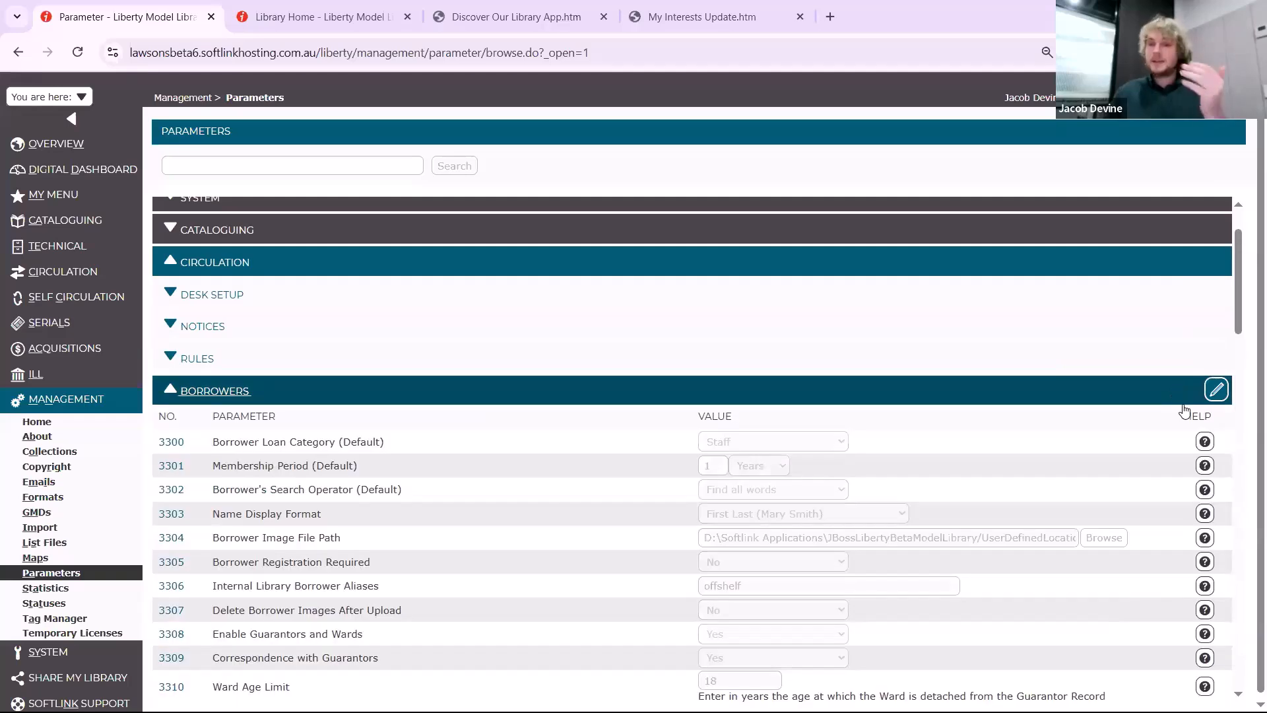
Reopen the Borrowers parameters for editing and set Require Email Verification (3341) to Yes
click(1216, 389)
scroll(949, 602, down, 5)
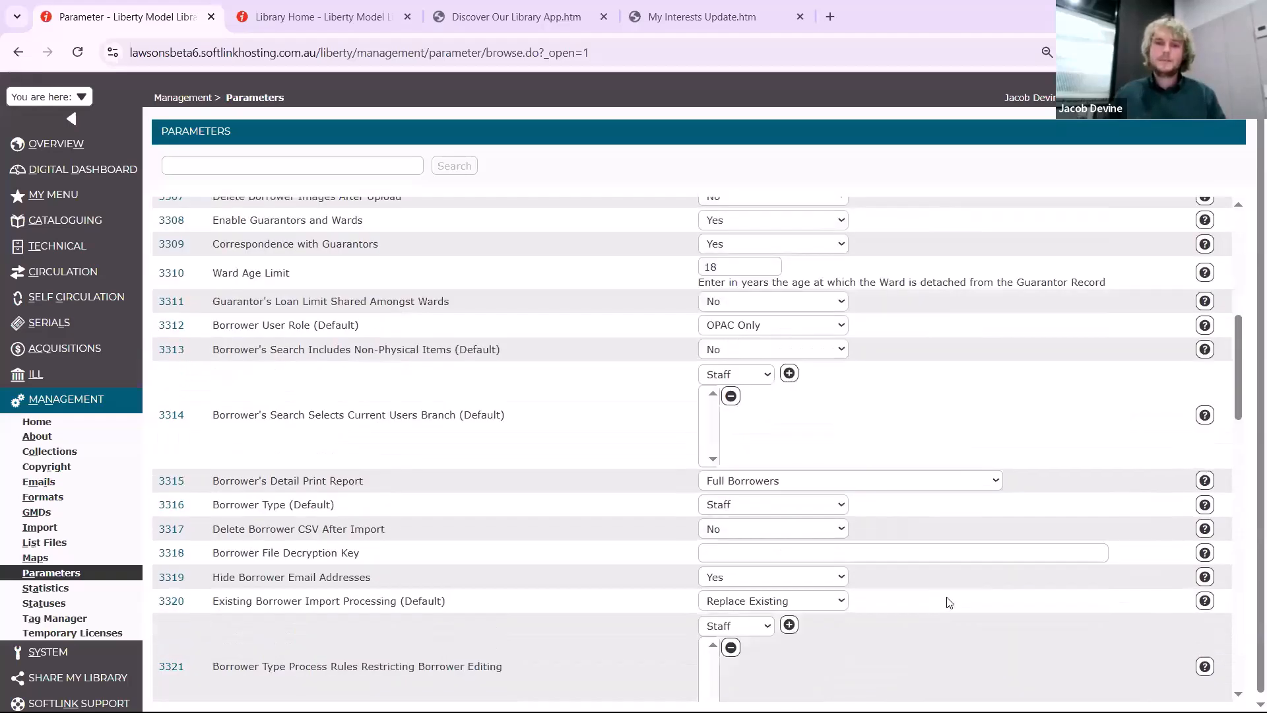
scroll(953, 594, down, 10)
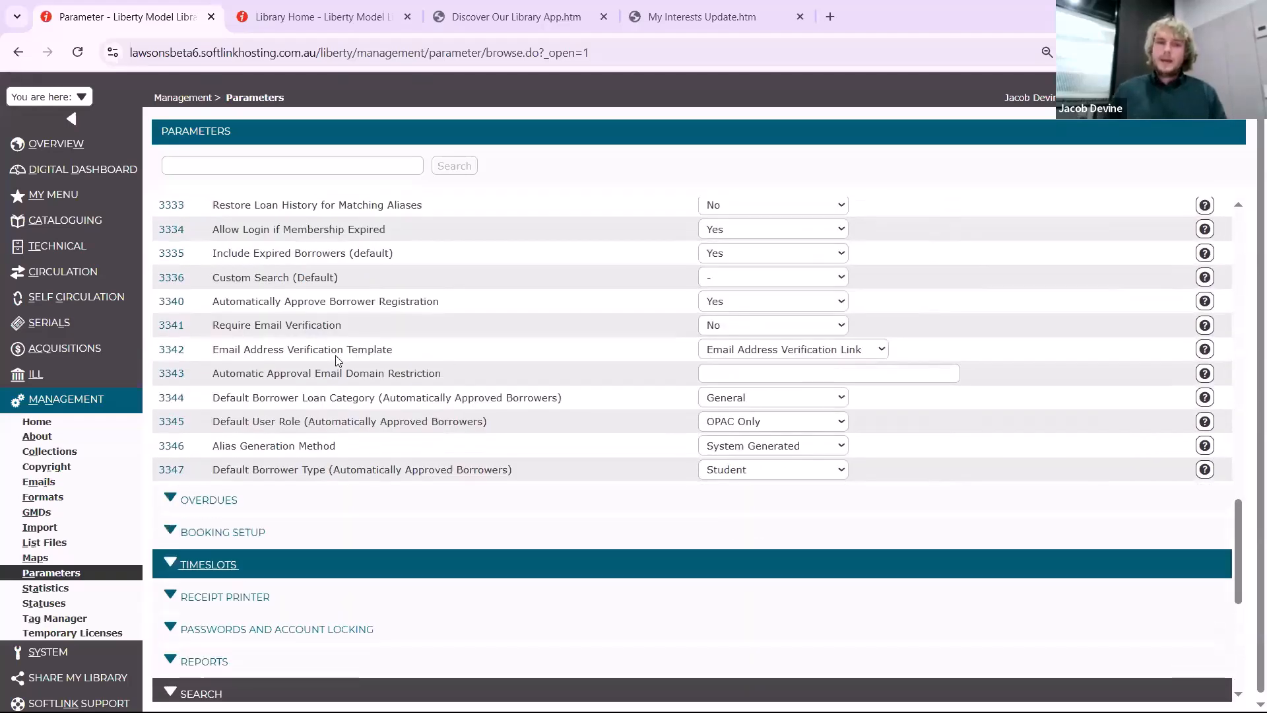
scroll(336, 360, up, 1)
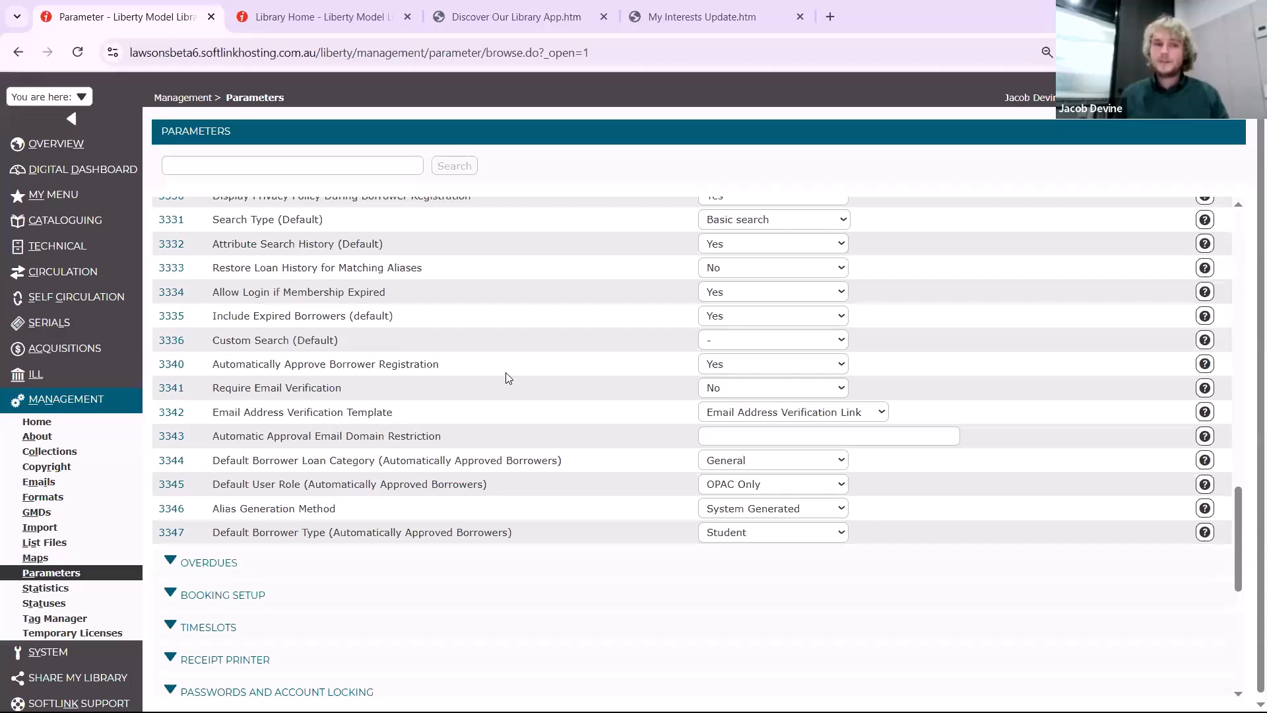
click(745, 390)
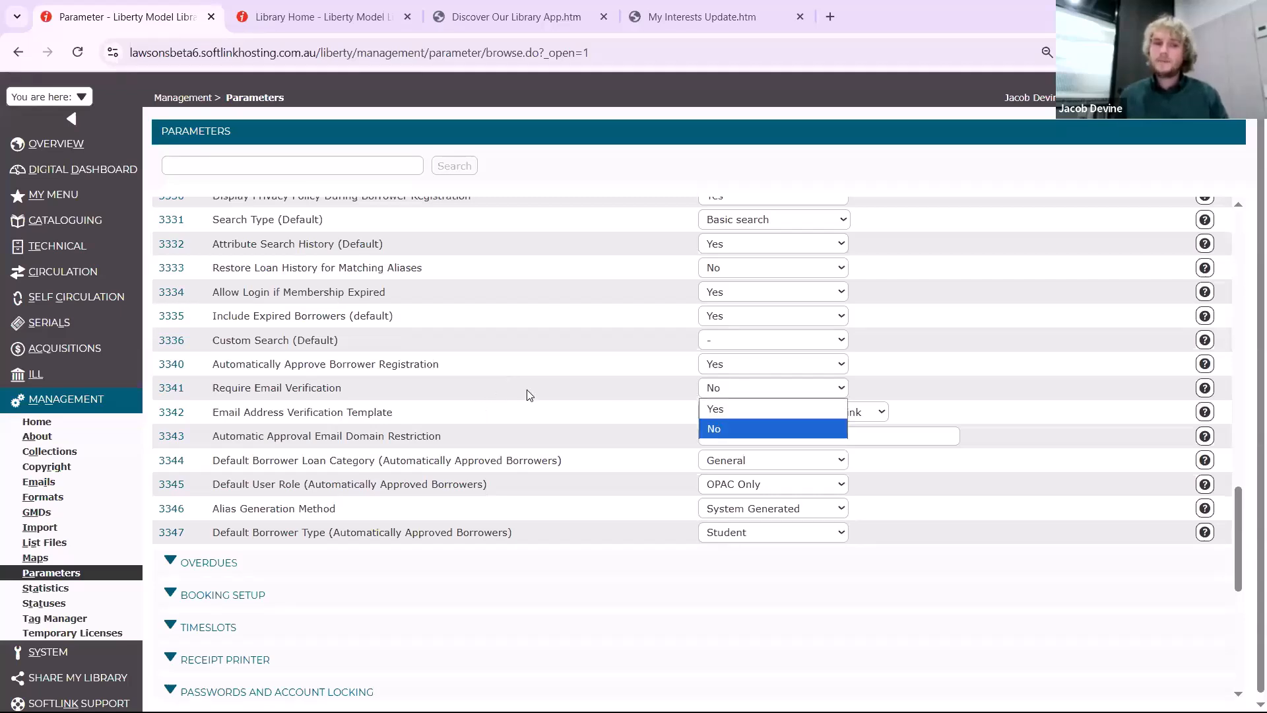
click(761, 410)
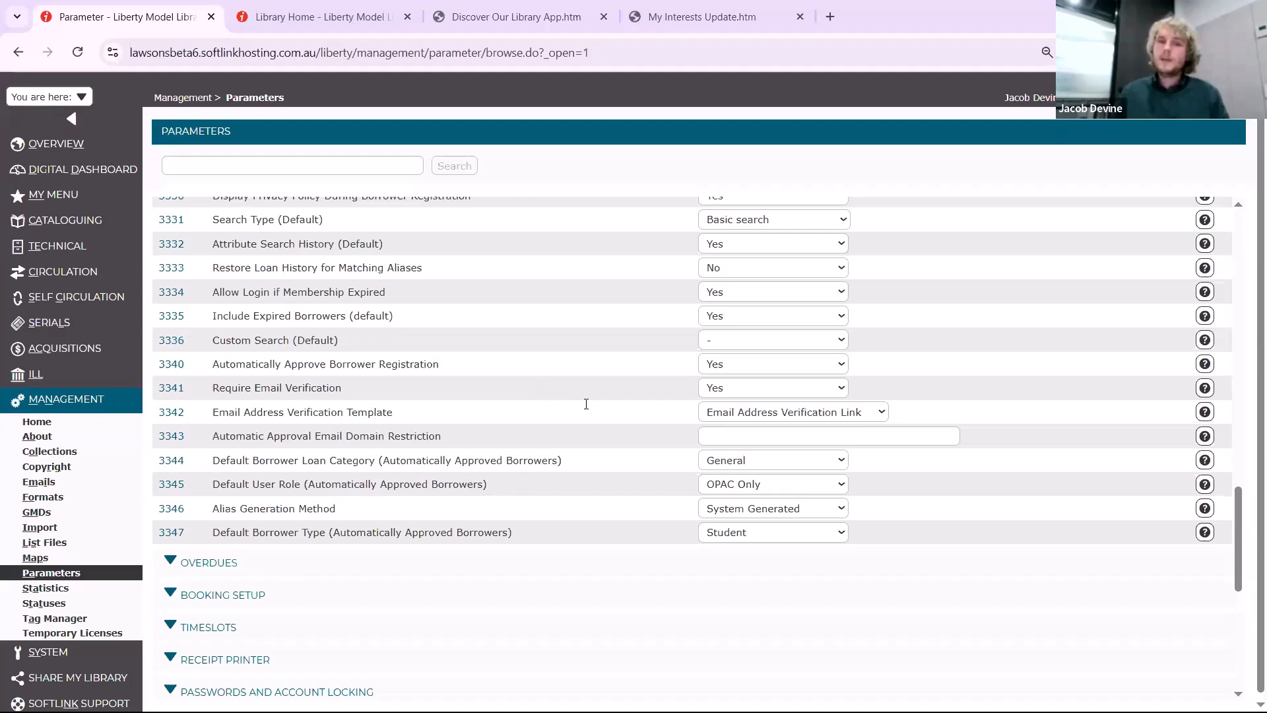
Keep Email Address Verification Link as the verification template and set Automatic Approval Email Domain Restriction (3343) to softlinkint.com
click(735, 417)
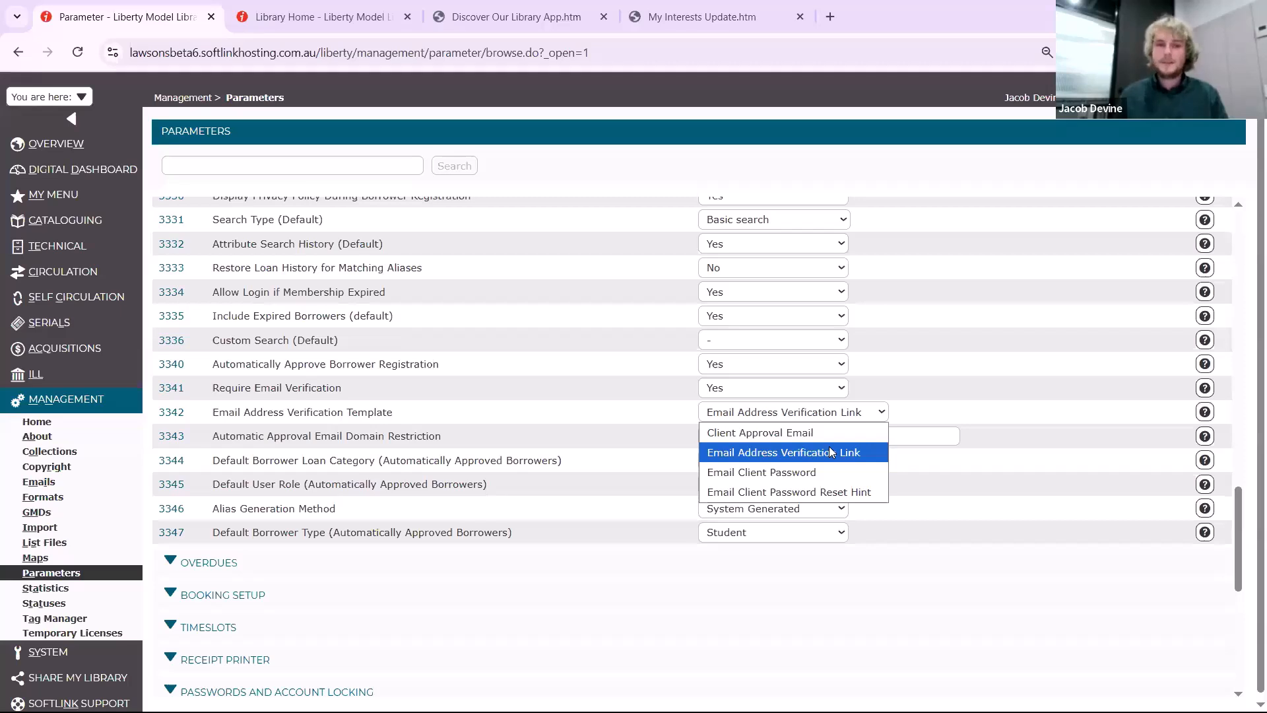
click(692, 454)
click(716, 434)
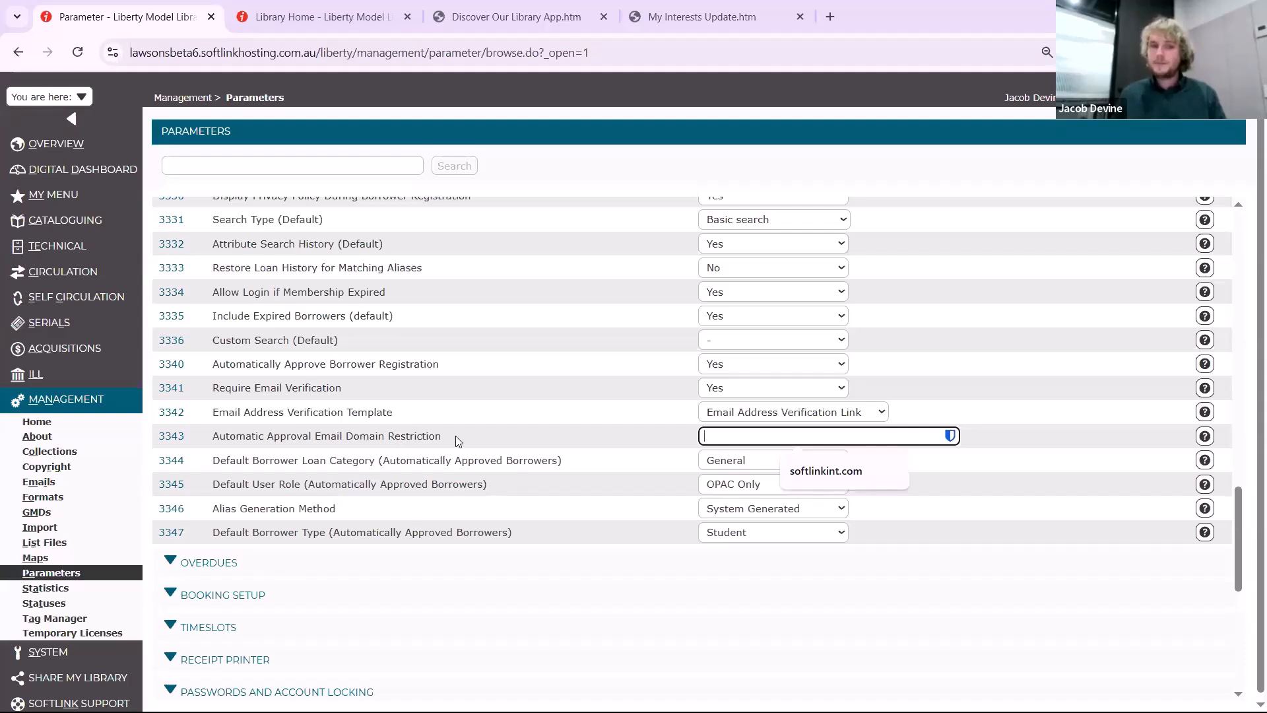
click(792, 471)
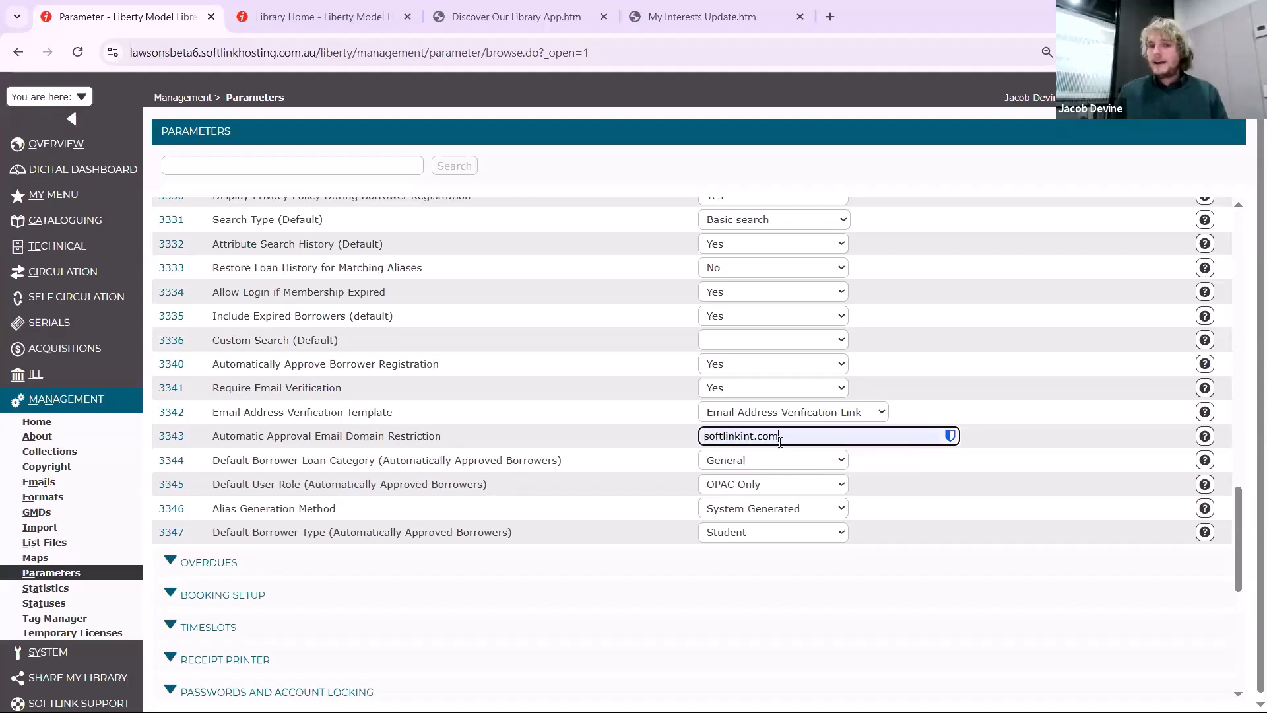
drag(780, 441, 658, 449)
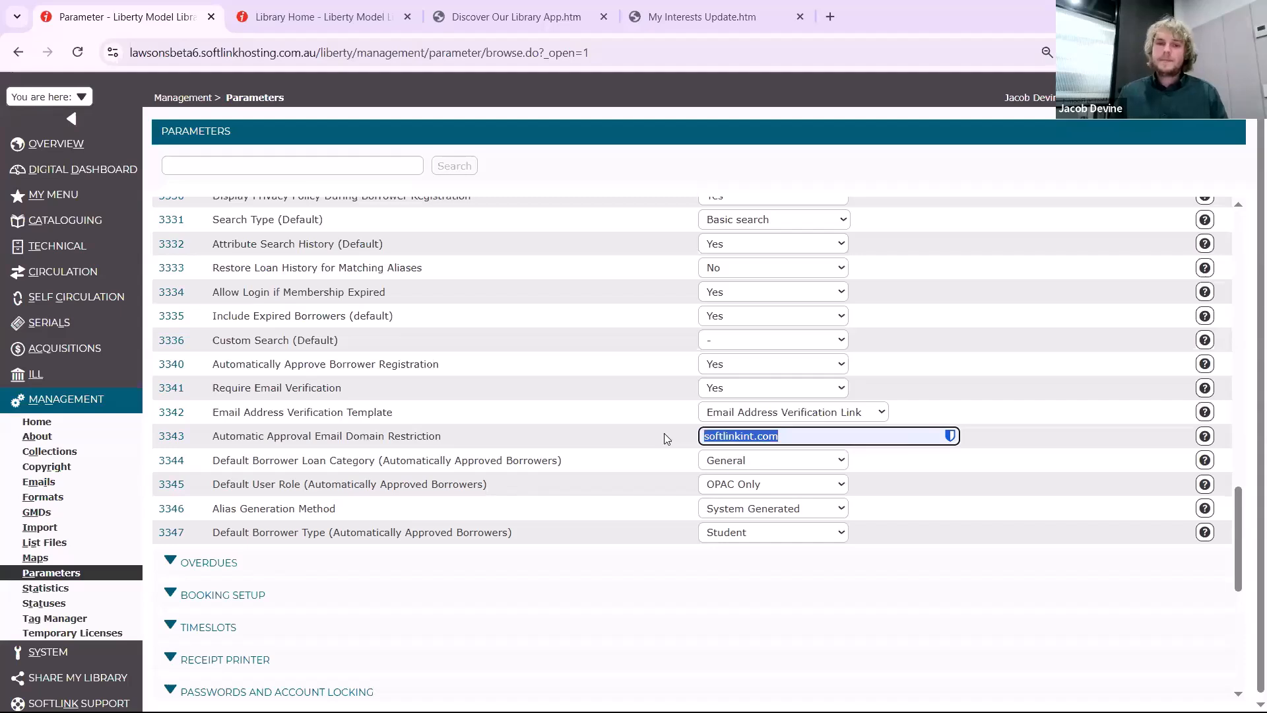
click(664, 433)
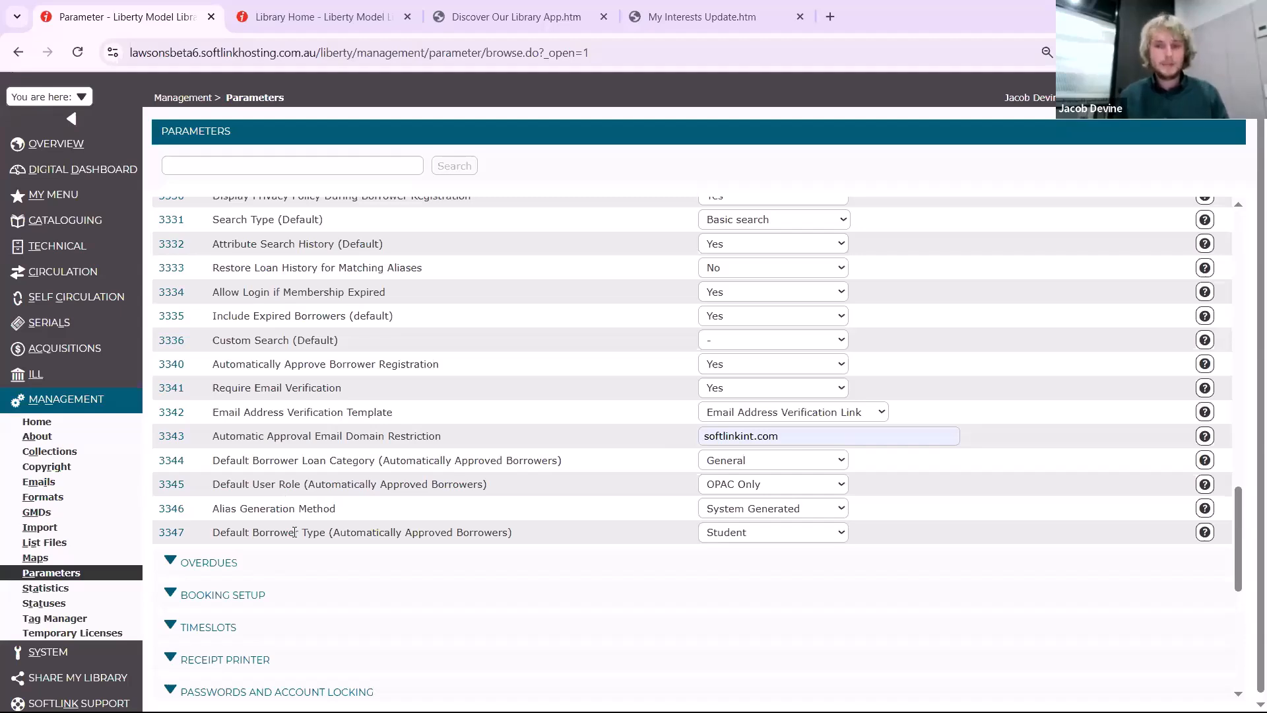
Set Default User Role for automatically approved borrowers to Members and Alias Generation Method to Email Address
click(795, 487)
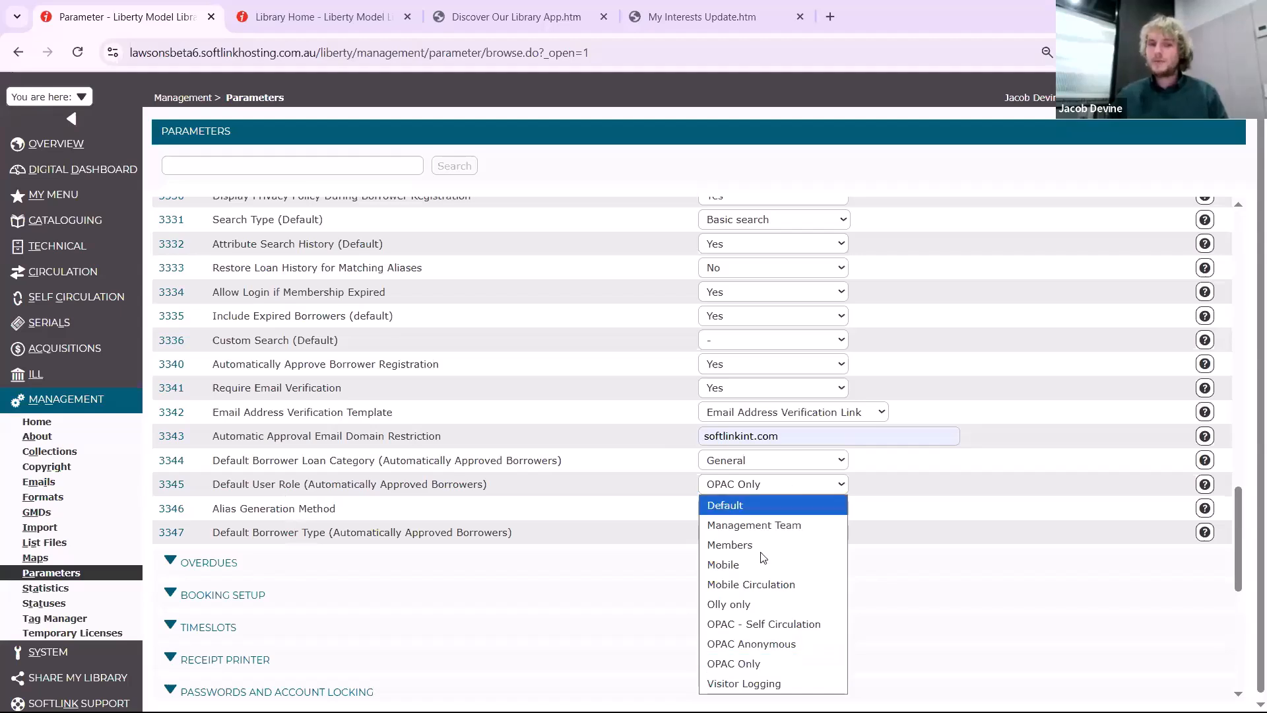
click(744, 546)
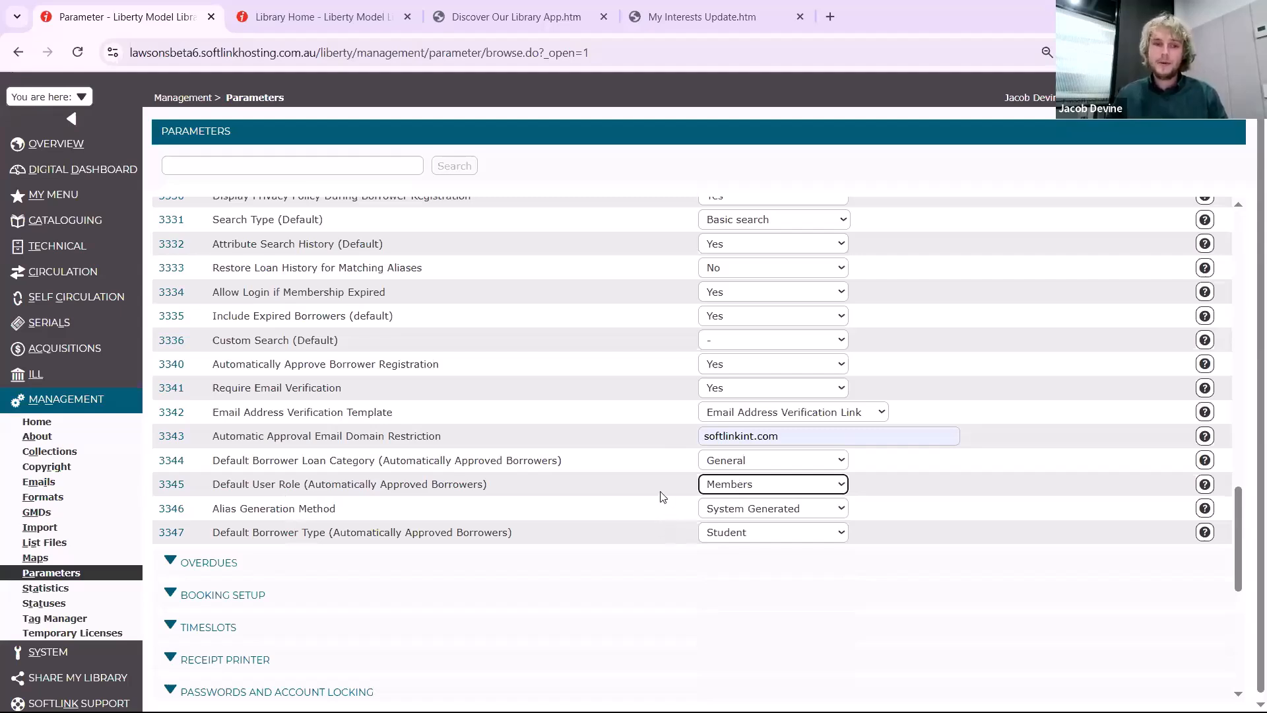
click(786, 509)
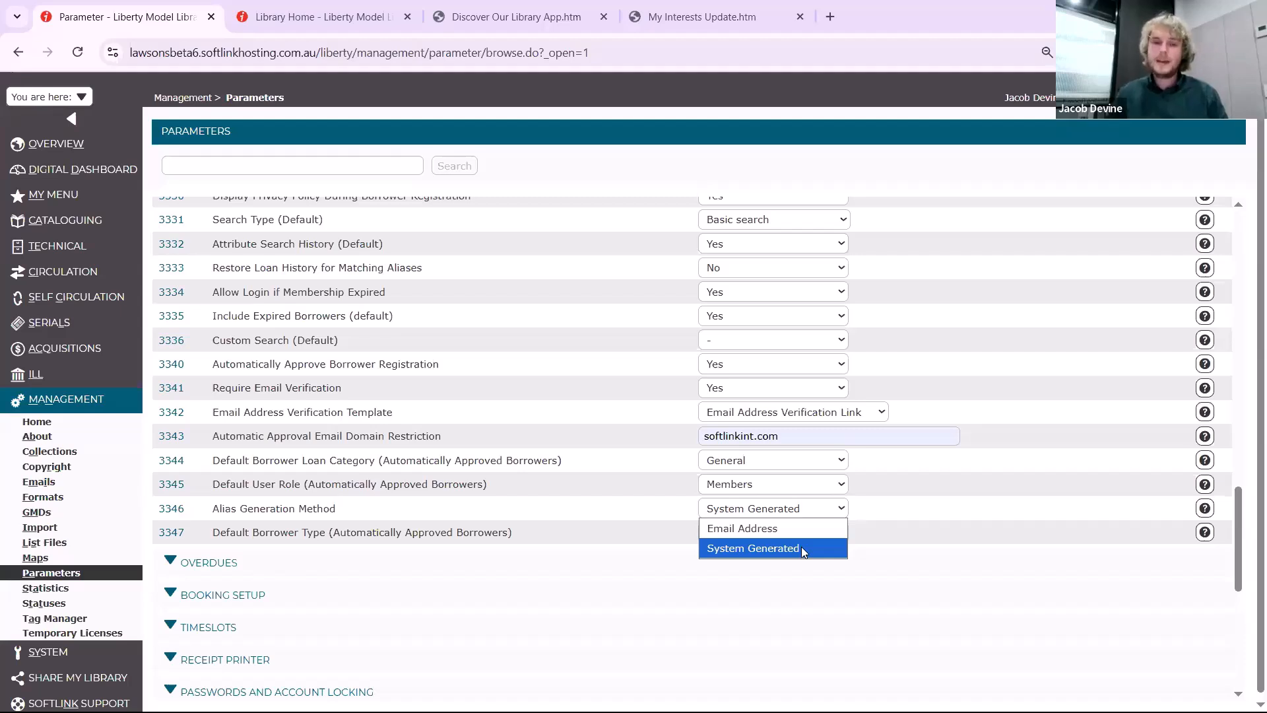
click(796, 532)
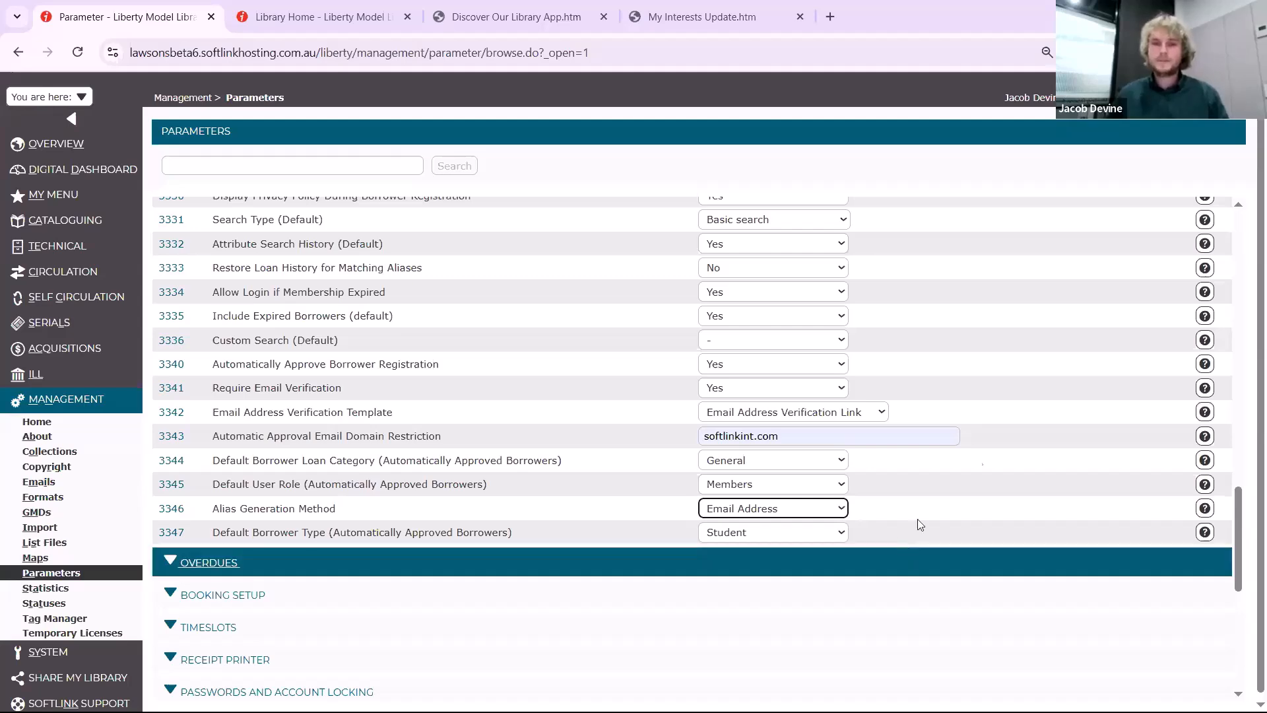
scroll(1063, 390, up, 4)
scroll(1133, 374, up, 8)
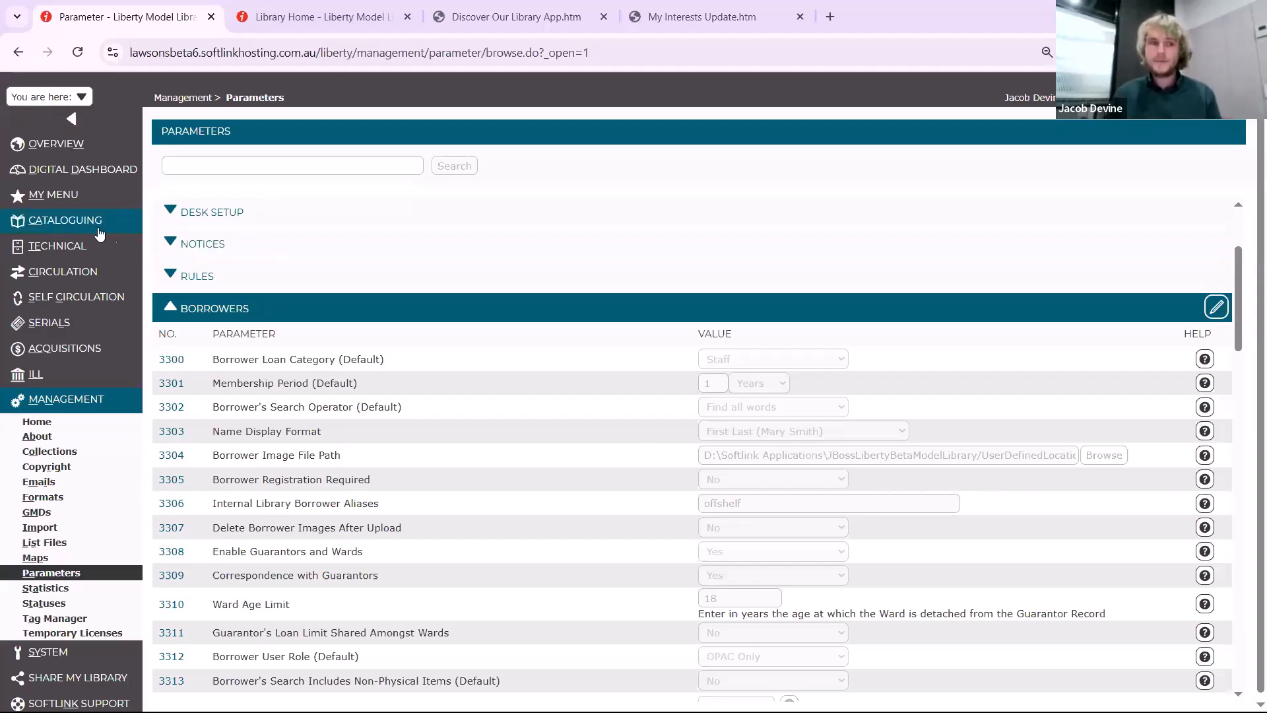
Search the catalogue resources for records of the bibliographic type Online Document
mouse_move(72, 220)
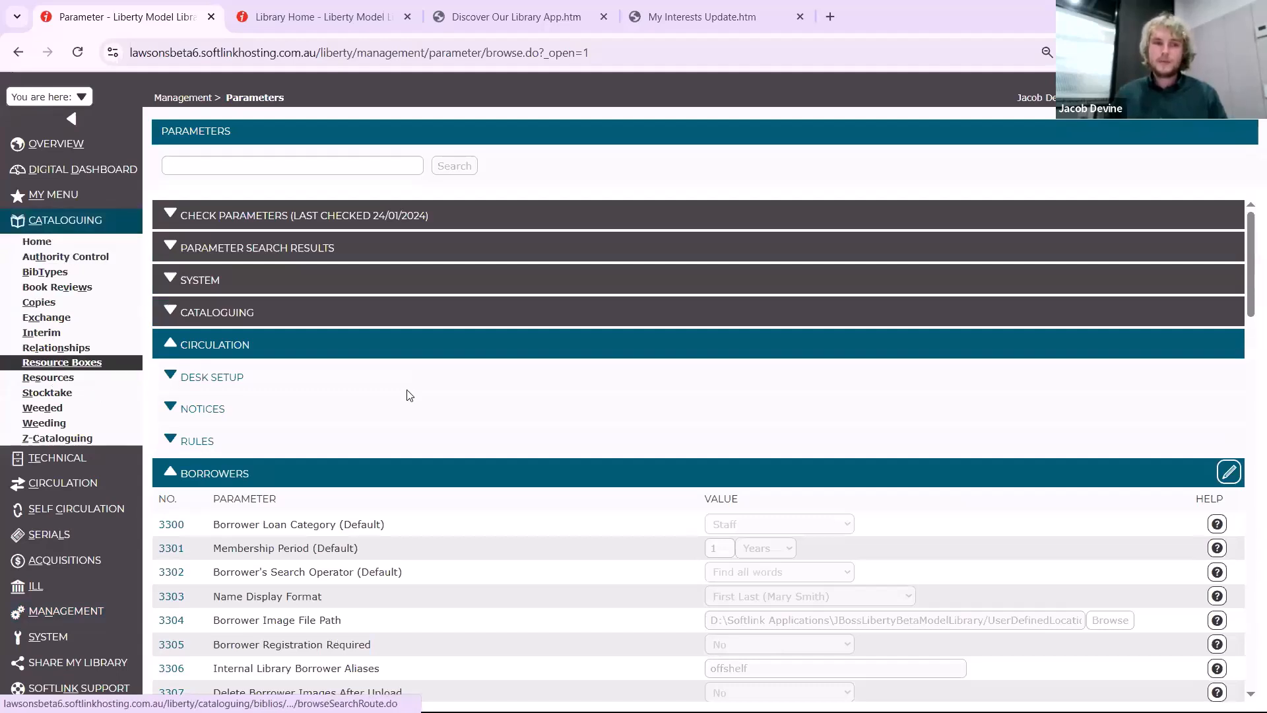
click(52, 377)
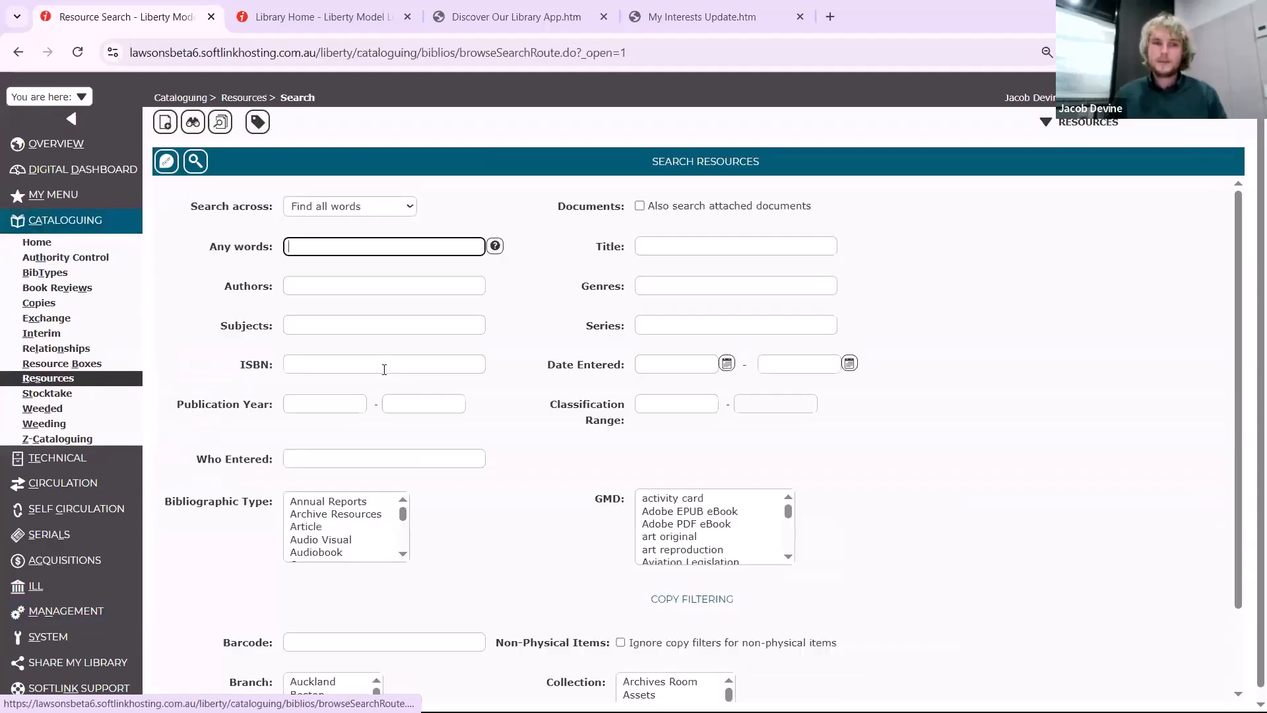
click(335, 526)
text(onl)
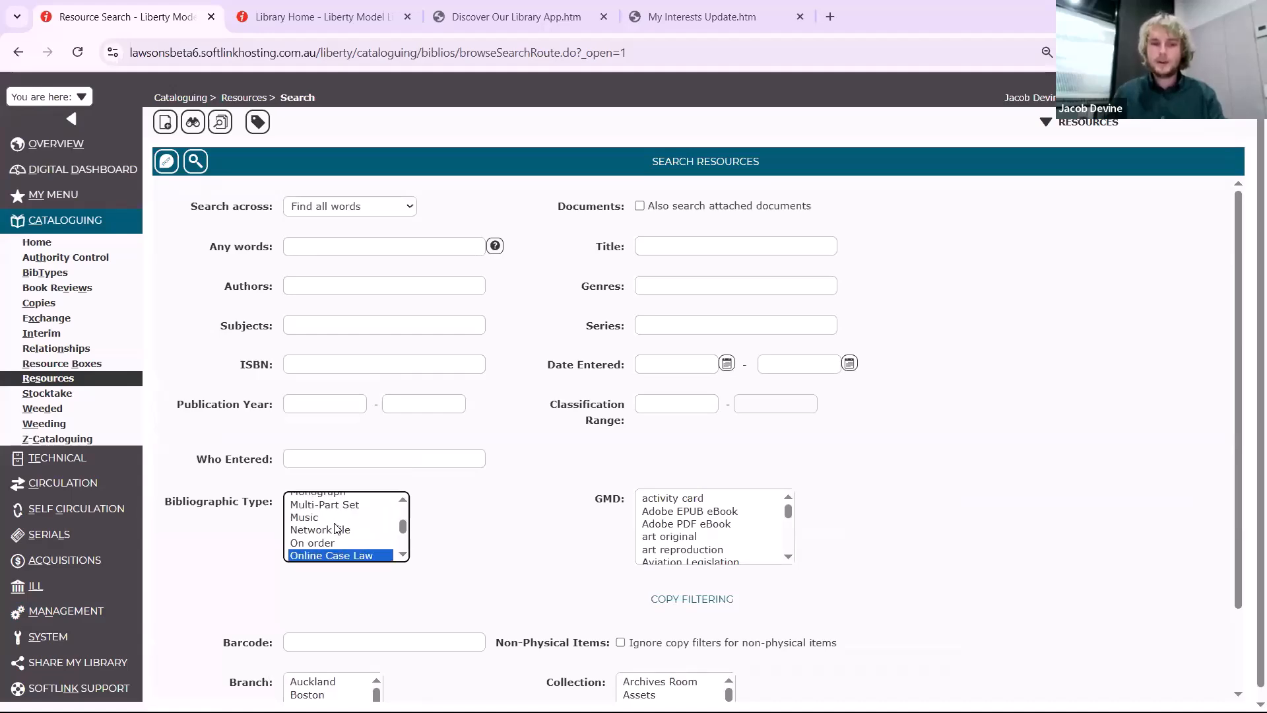
key(Down)
key(Return)
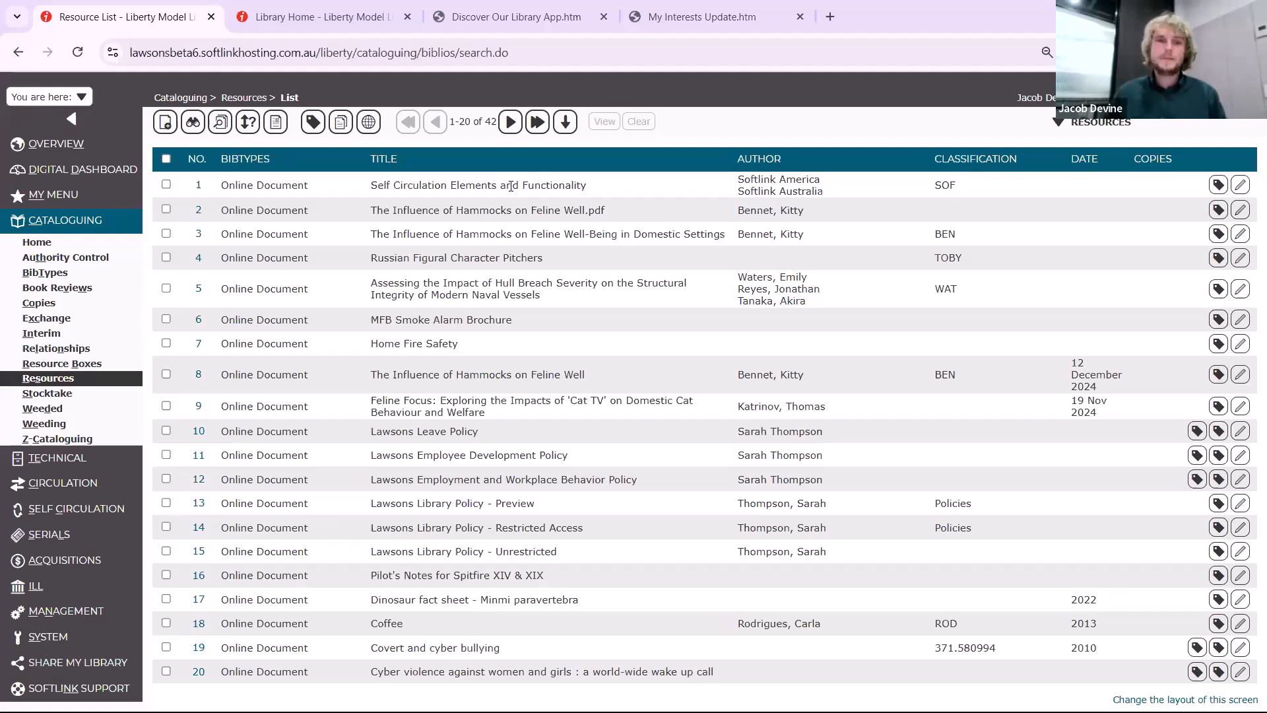
Start a report from the resource results and create a new custom report named File Sizes
click(276, 124)
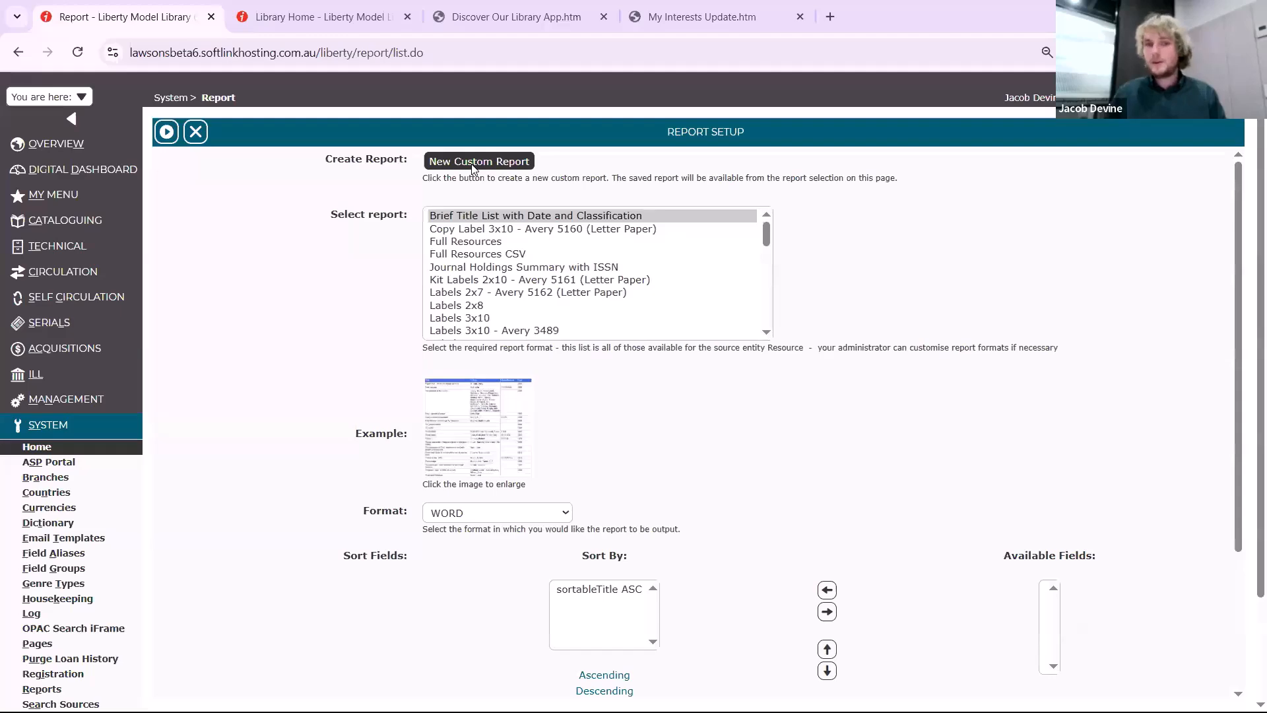
click(473, 165)
click(491, 180)
text(File Sizes)
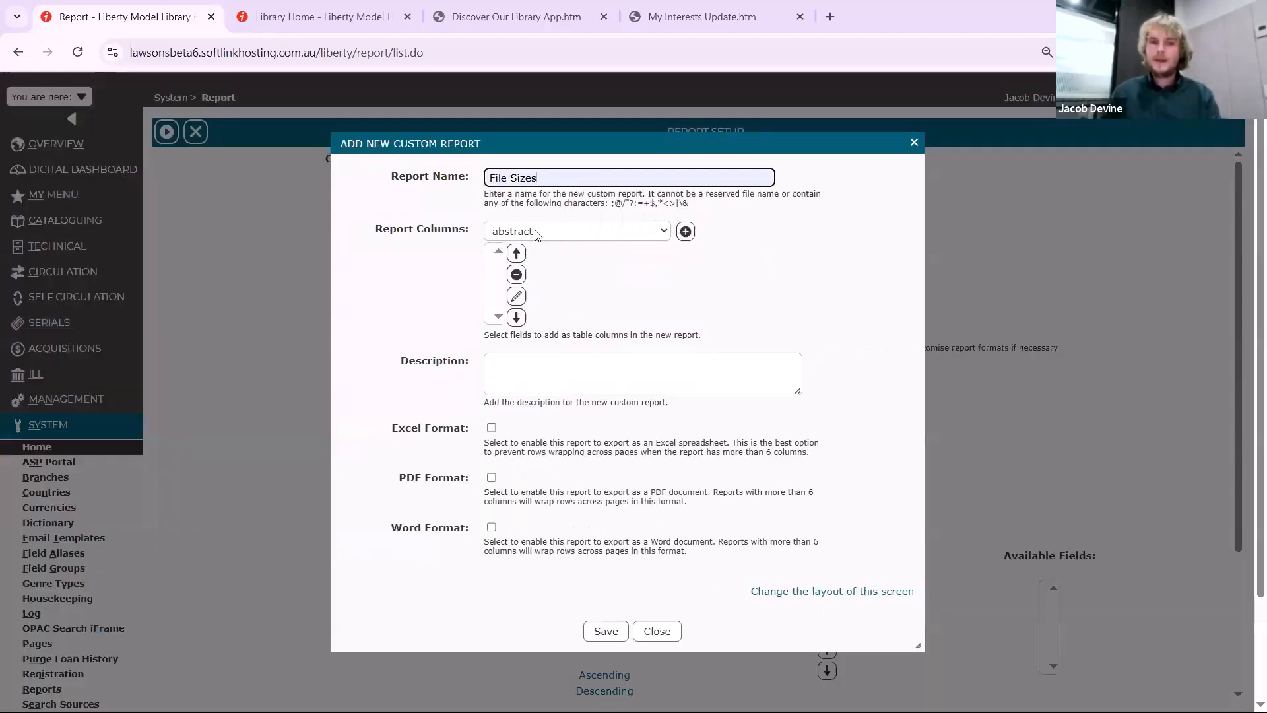
Add Title and computedFileSize as columns of the File Sizes report
click(536, 233)
text(title)
key(Return)
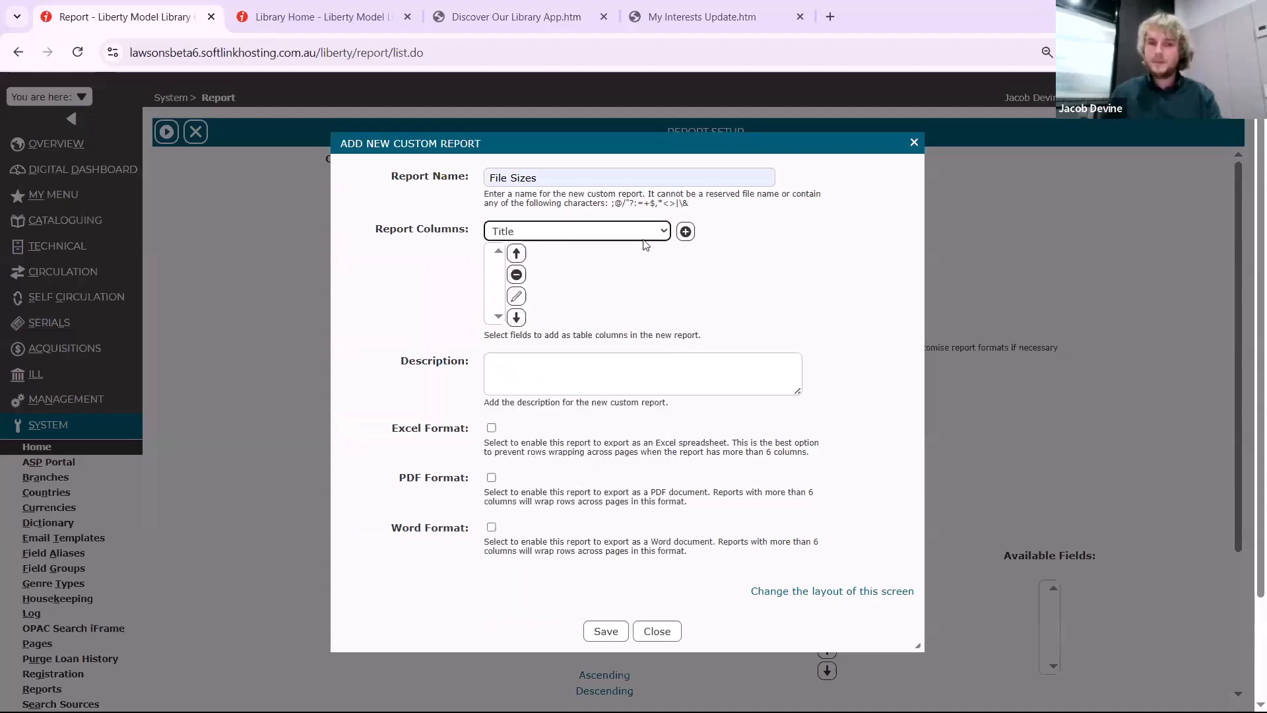
click(686, 231)
click(658, 232)
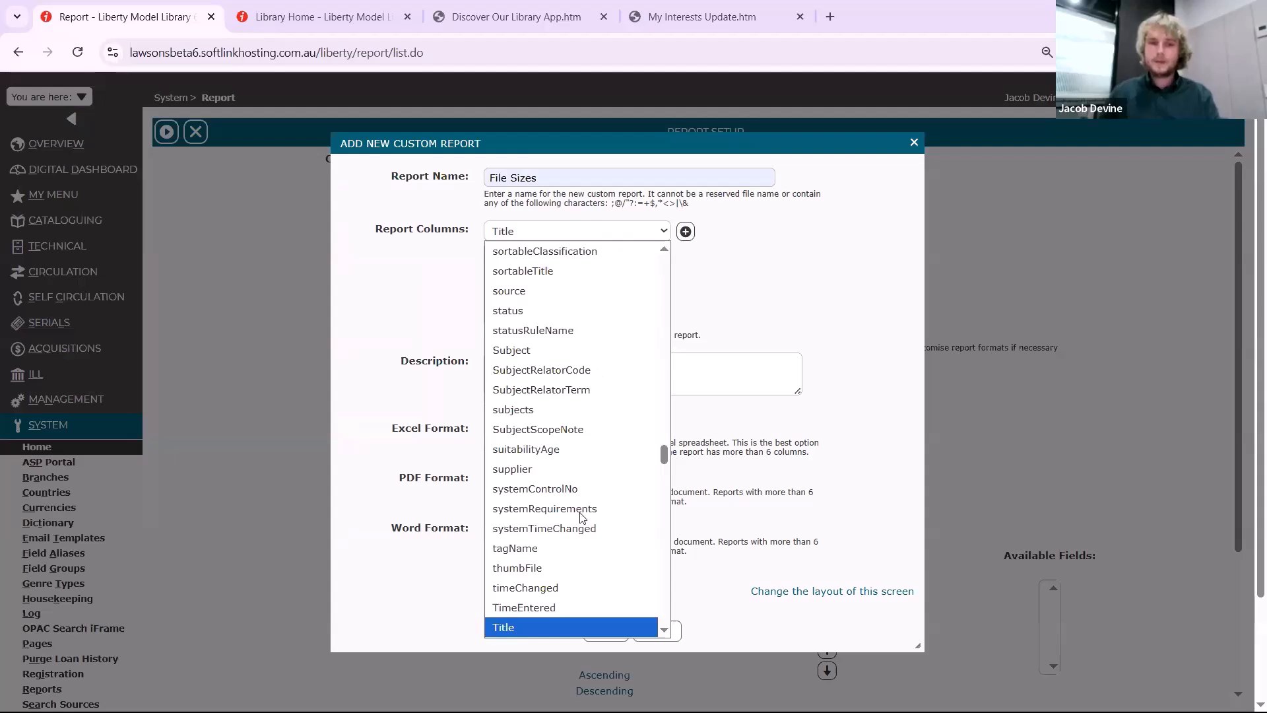
text(computed)
key(Return)
click(685, 231)
Add totalAttachmentSize and totalFilesSize as columns of the File Sizes report
click(653, 230)
text(totalAttachmentSize)
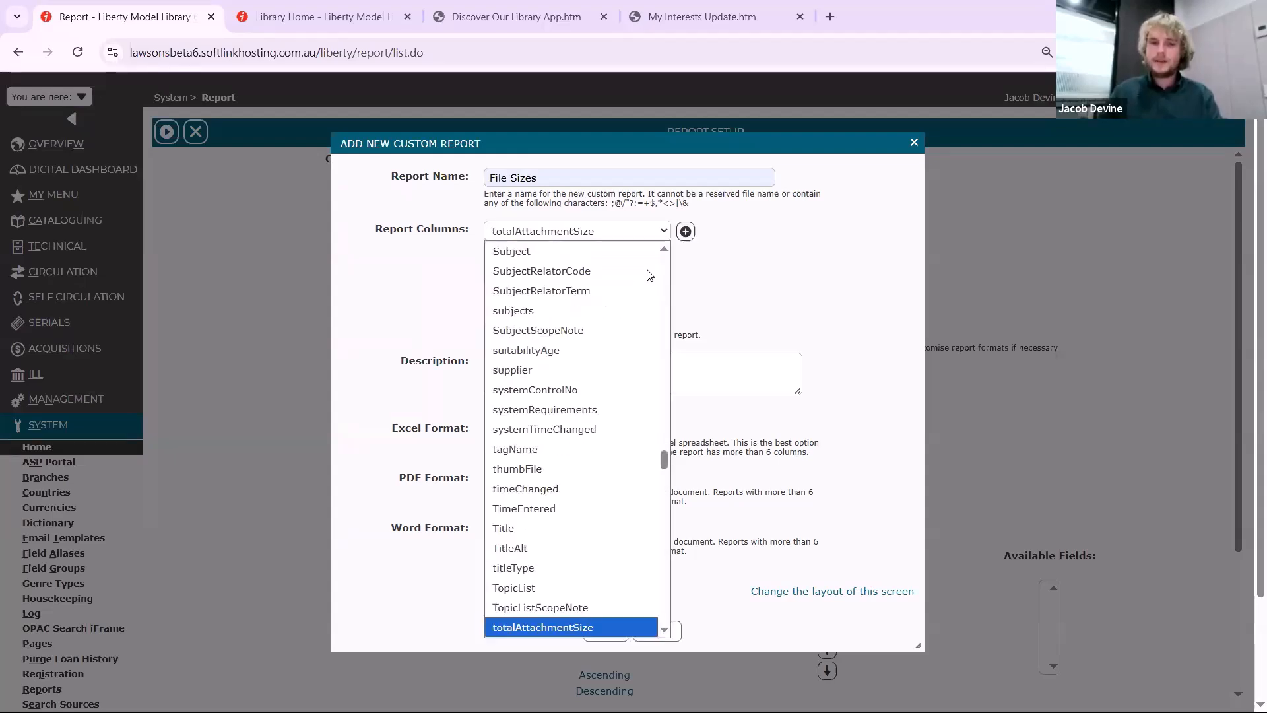
key(Return)
click(686, 231)
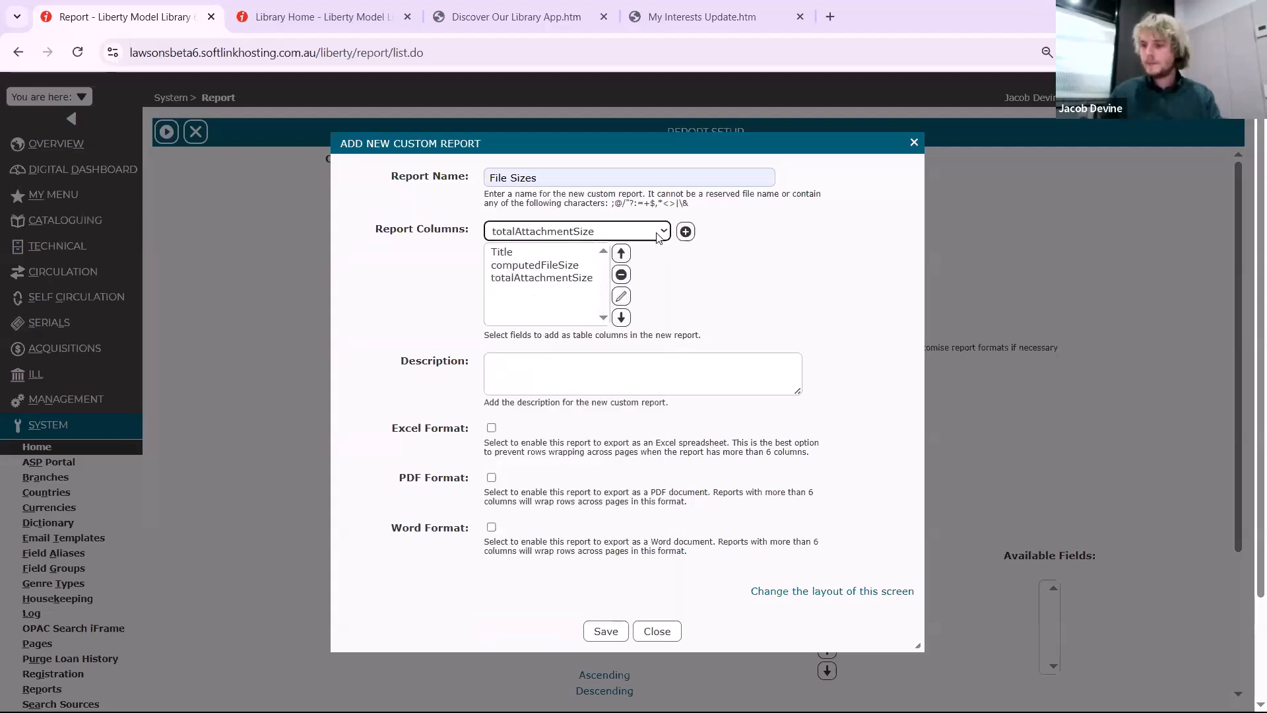
click(656, 232)
key(Down)
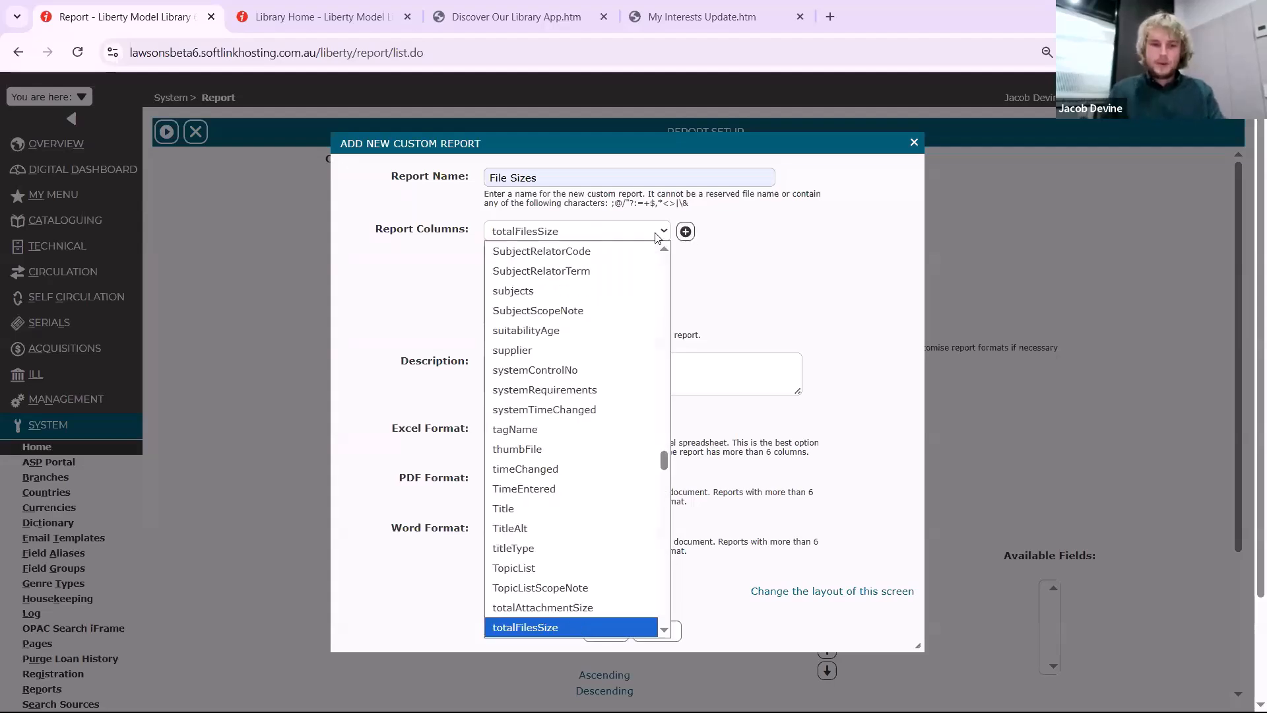
key(Return)
click(686, 231)
click(706, 267)
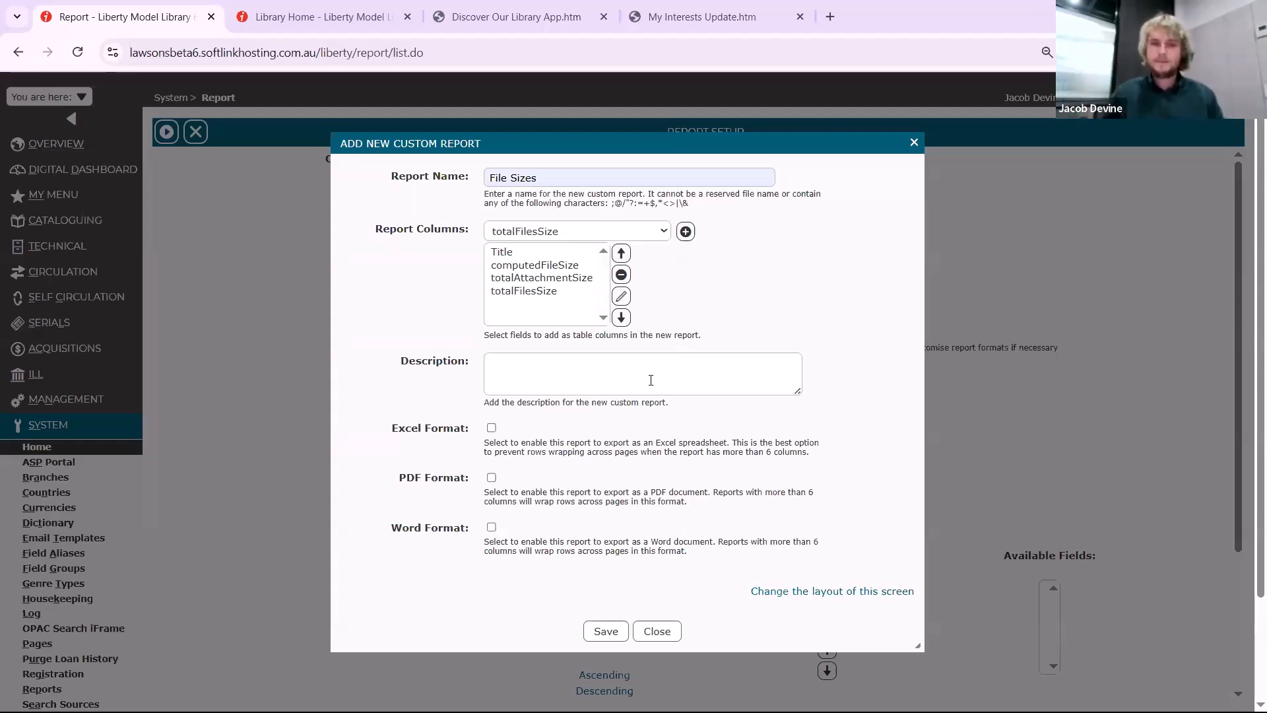
Enable Excel Format for the File Sizes report and save the custom report
click(492, 428)
right_click(602, 633)
click(613, 628)
click(613, 628)
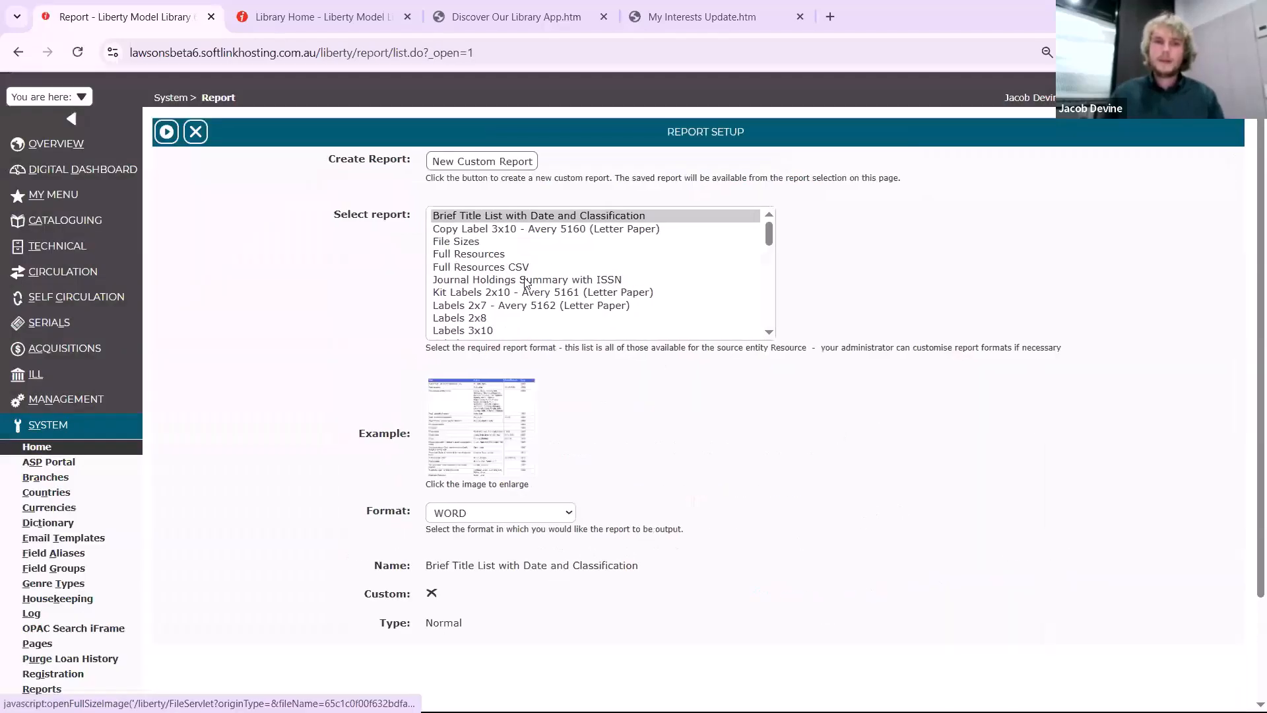
Select the File Sizes report and set its computedFileSize, totalAttachmentSize and totalFilesSize sort fields to descending
click(460, 243)
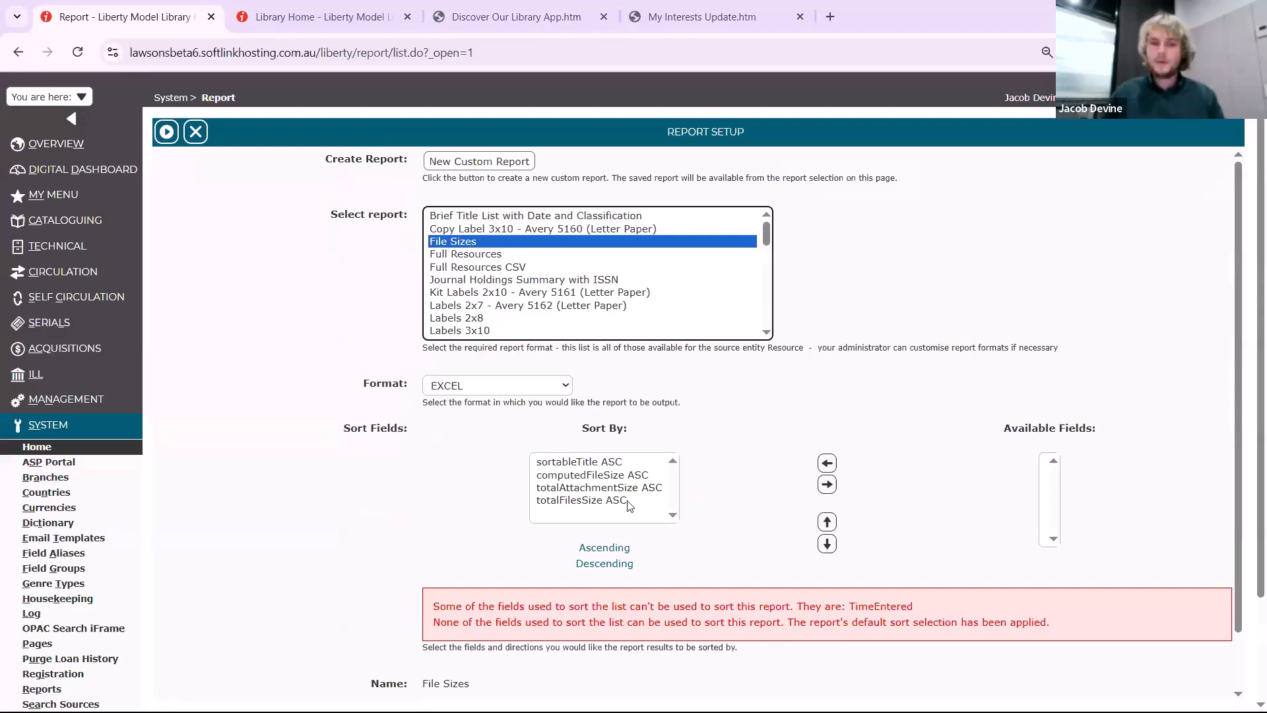
click(614, 475)
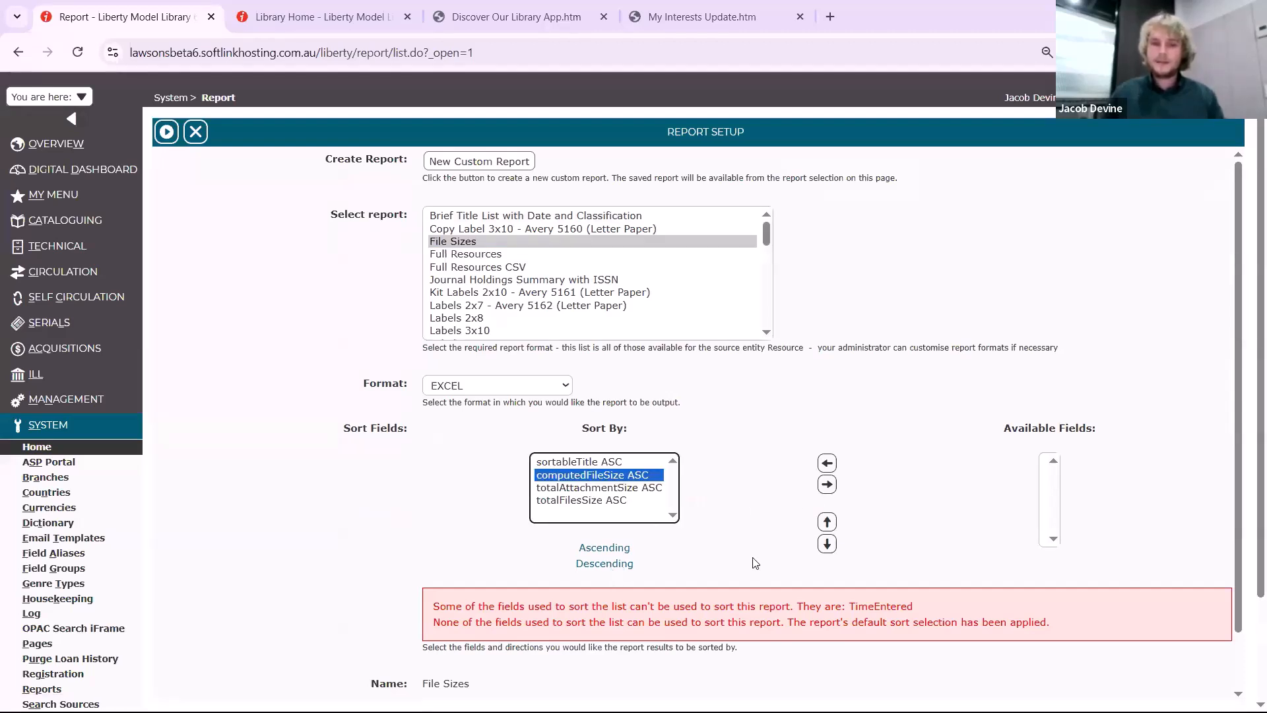
click(605, 563)
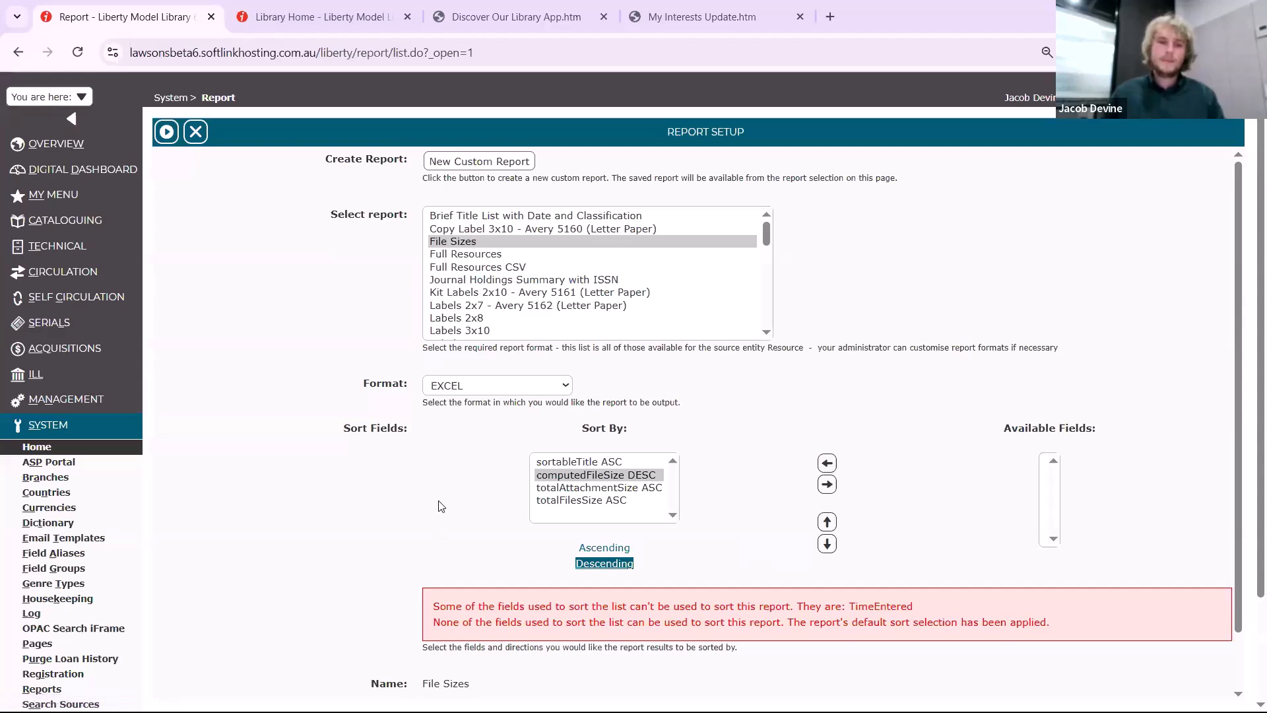
click(644, 489)
click(623, 563)
click(581, 500)
click(605, 563)
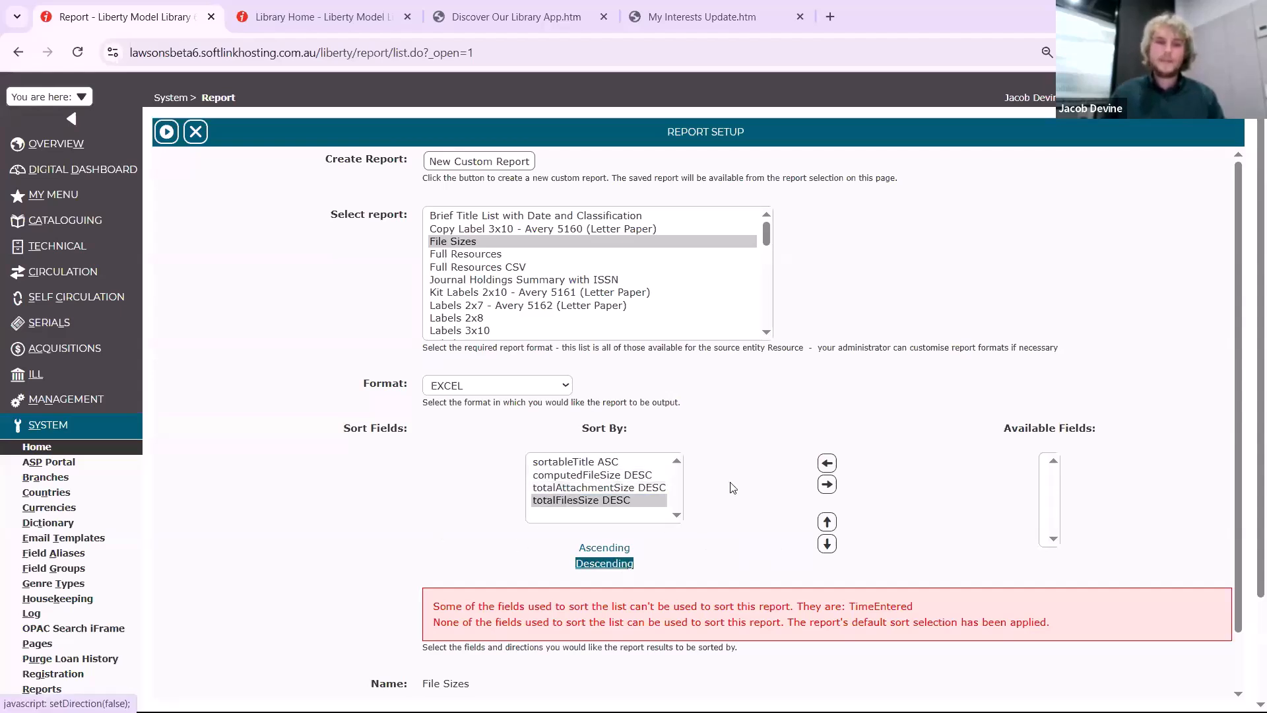
Run the File Sizes report, view the downloaded spreadsheet in Excel and return to the resource list in Liberty
click(167, 132)
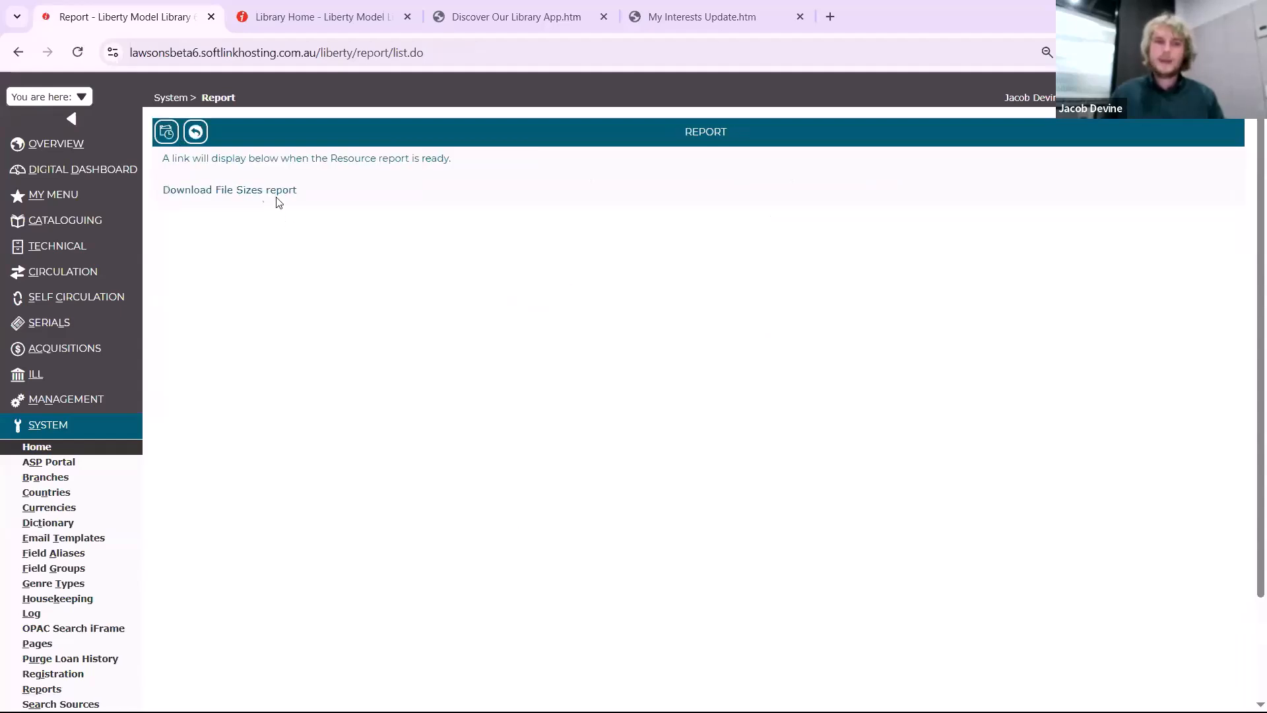
click(273, 195)
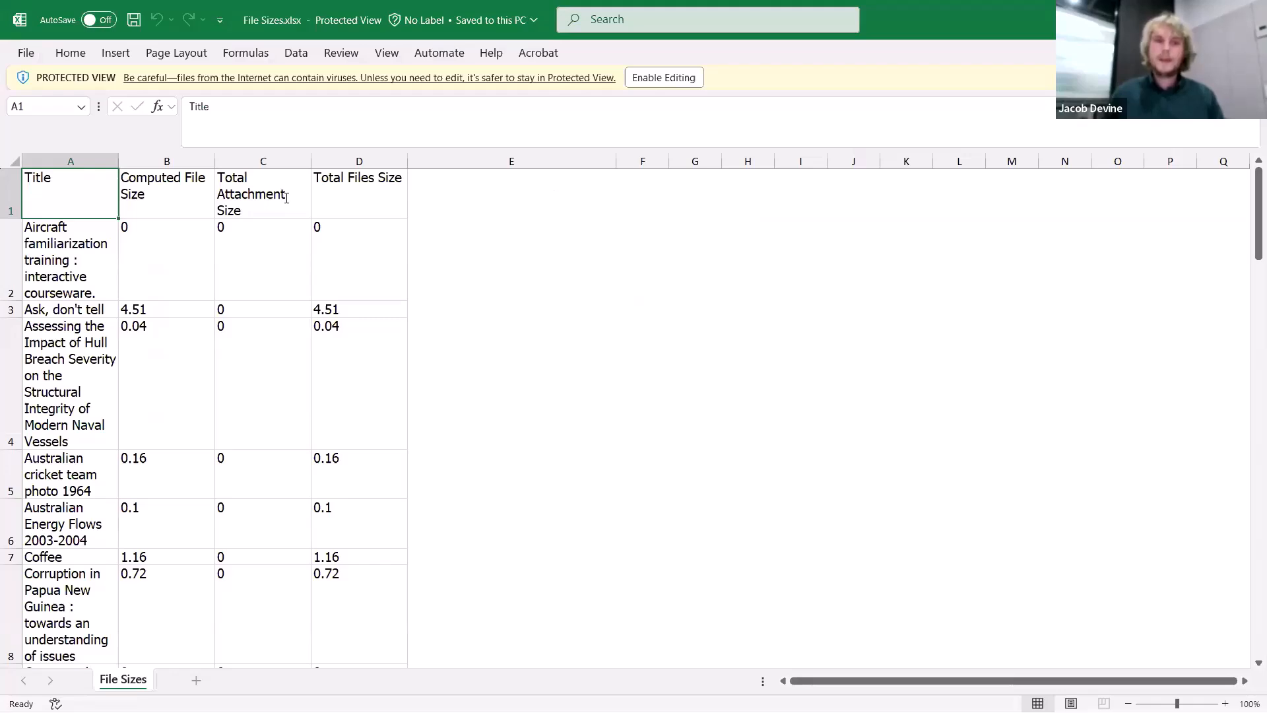
key(alt+Tab)
click(196, 132)
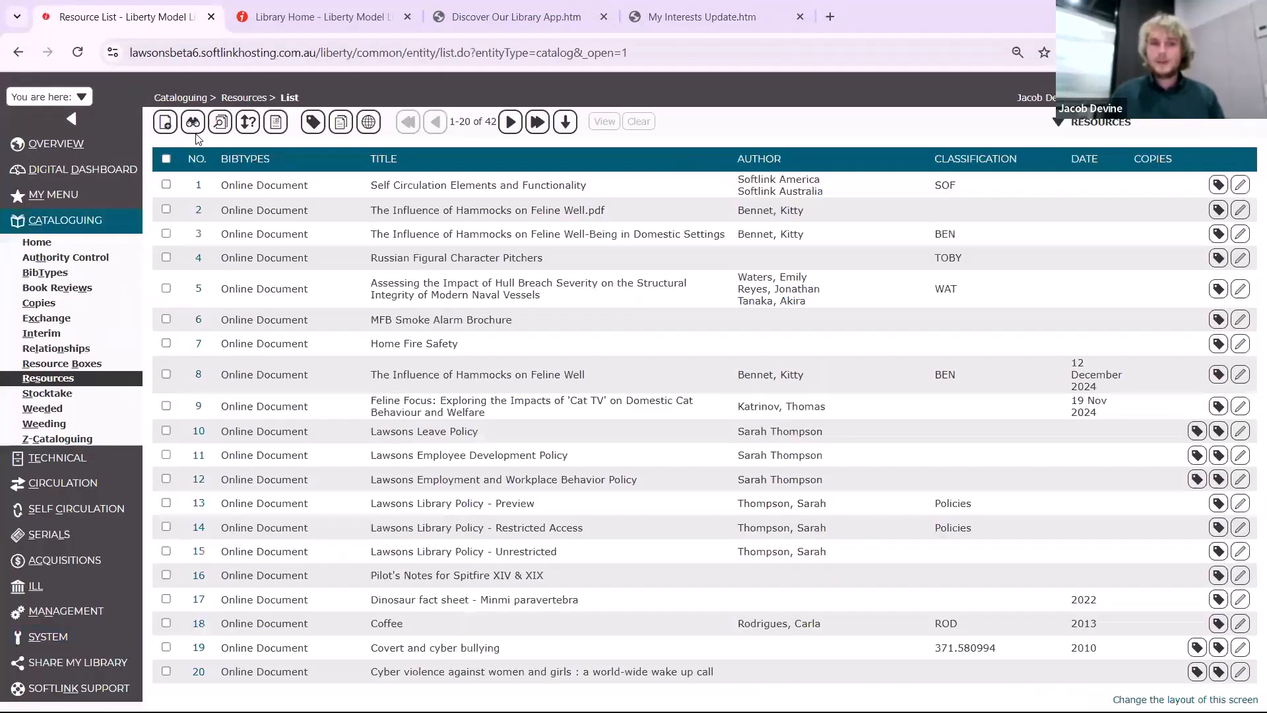
Sort the resource list by computedFileSize in descending order
click(245, 132)
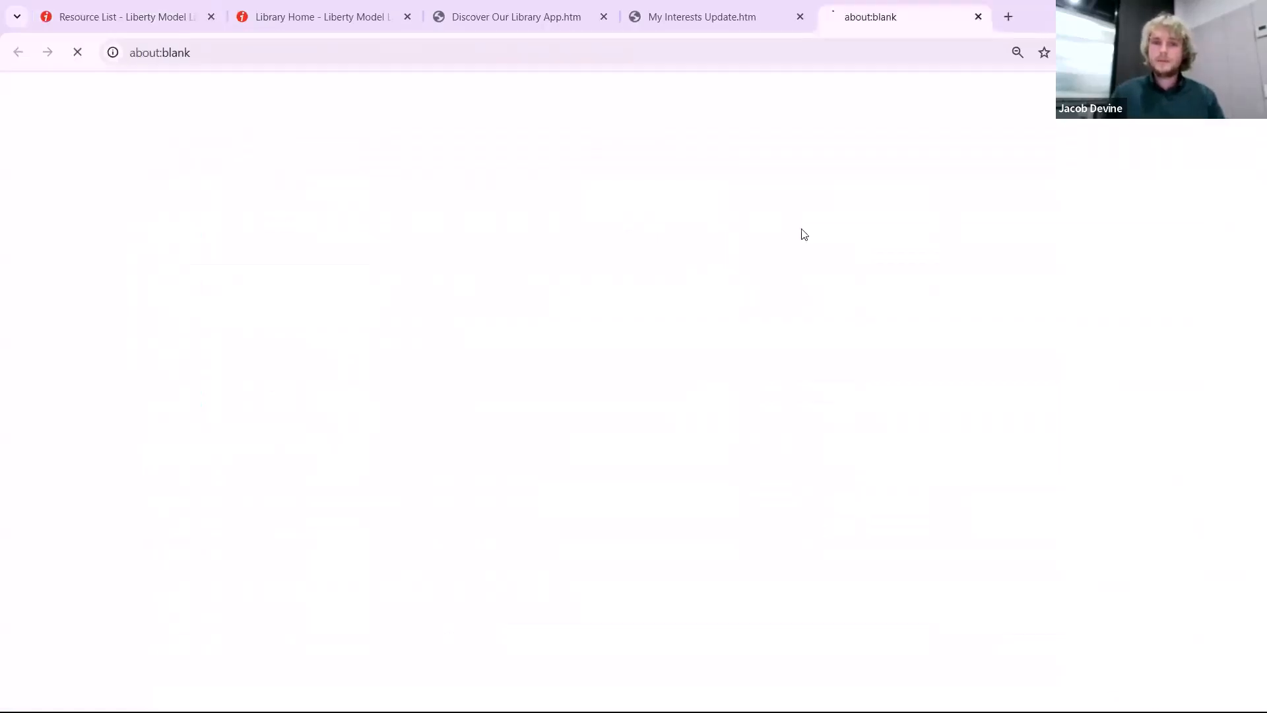
click(926, 218)
text(computedFileSize)
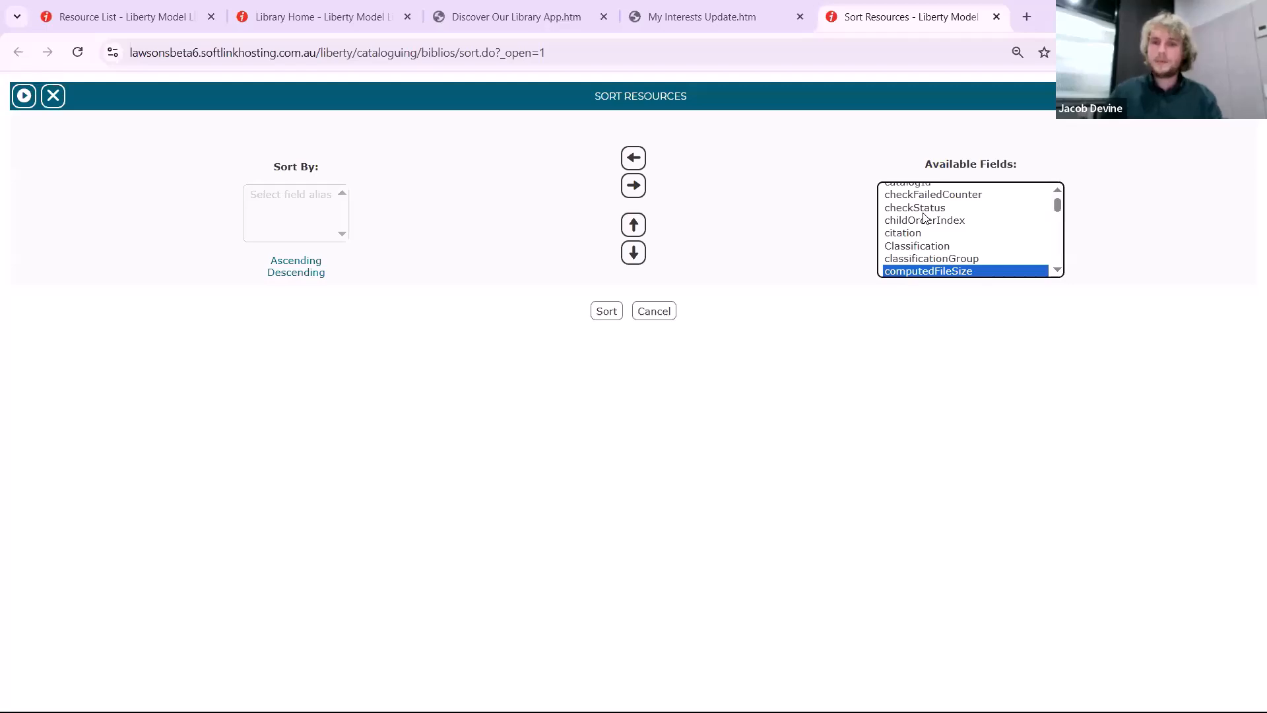
click(305, 273)
click(606, 311)
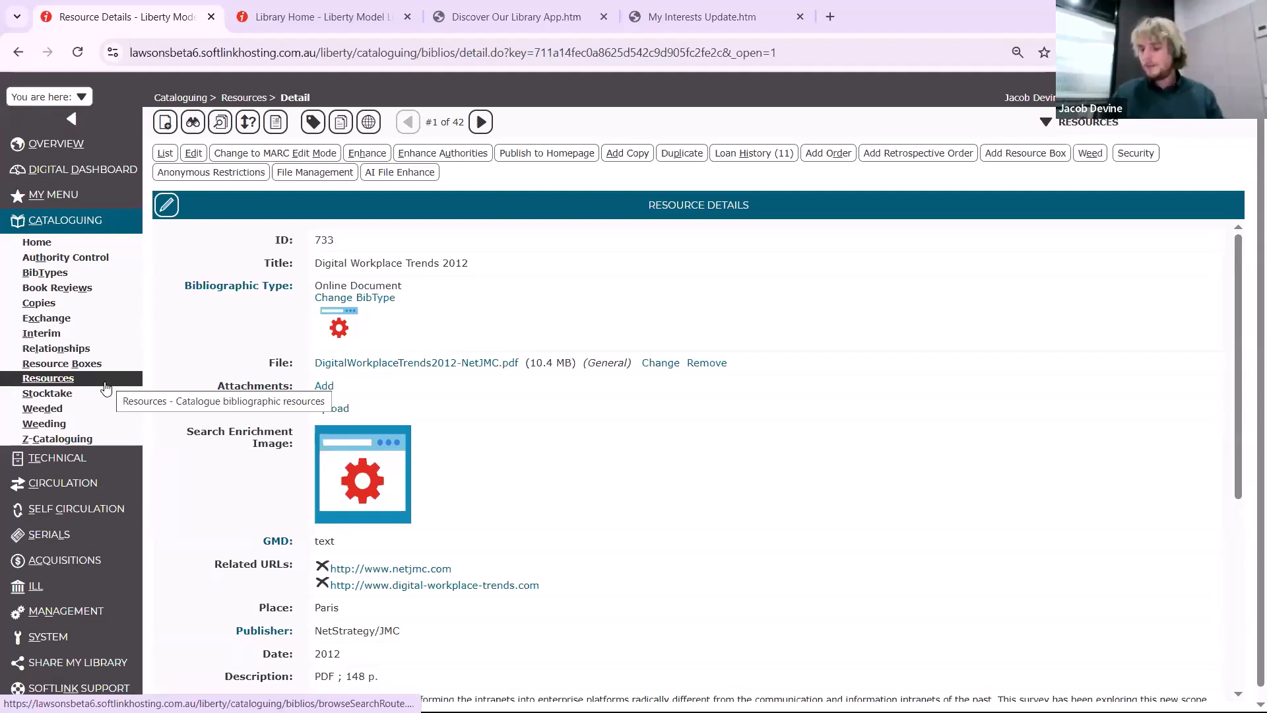
Open the system Preferences parameters for editing and go to parameter 1168, Client Last Activity Update Event
click(101, 611)
click(84, 576)
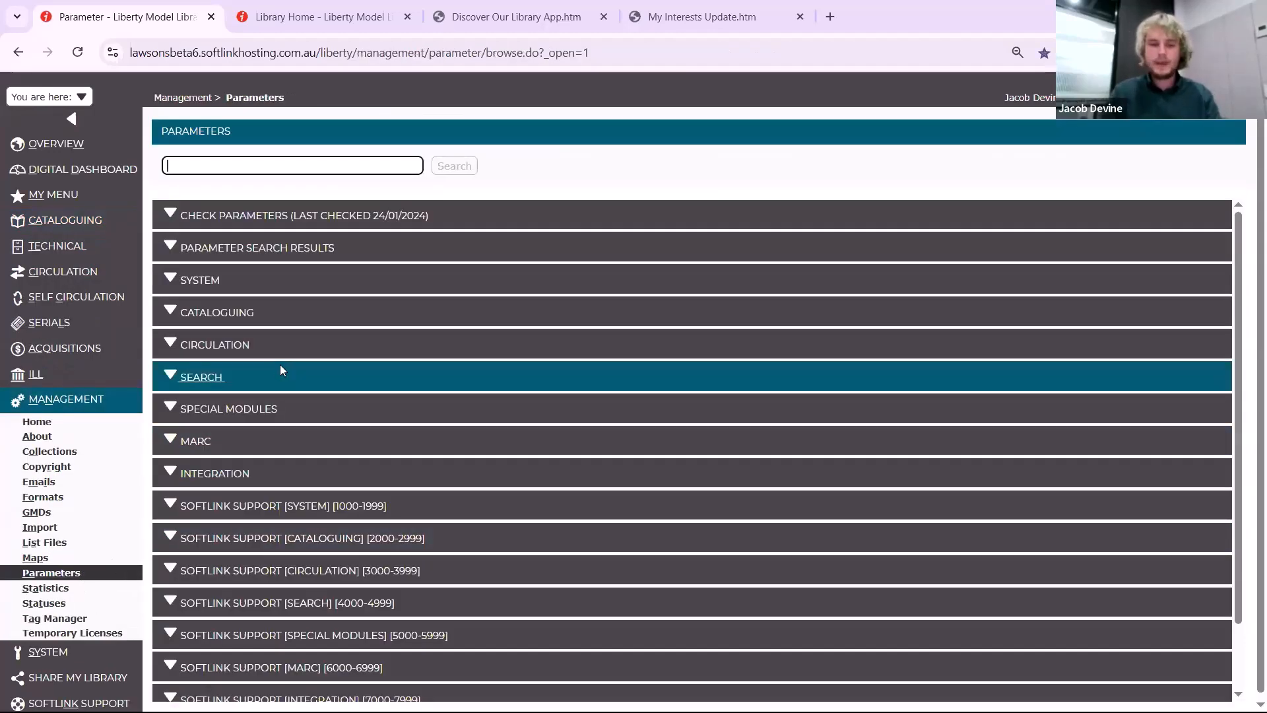
text(1108)
key(Return)
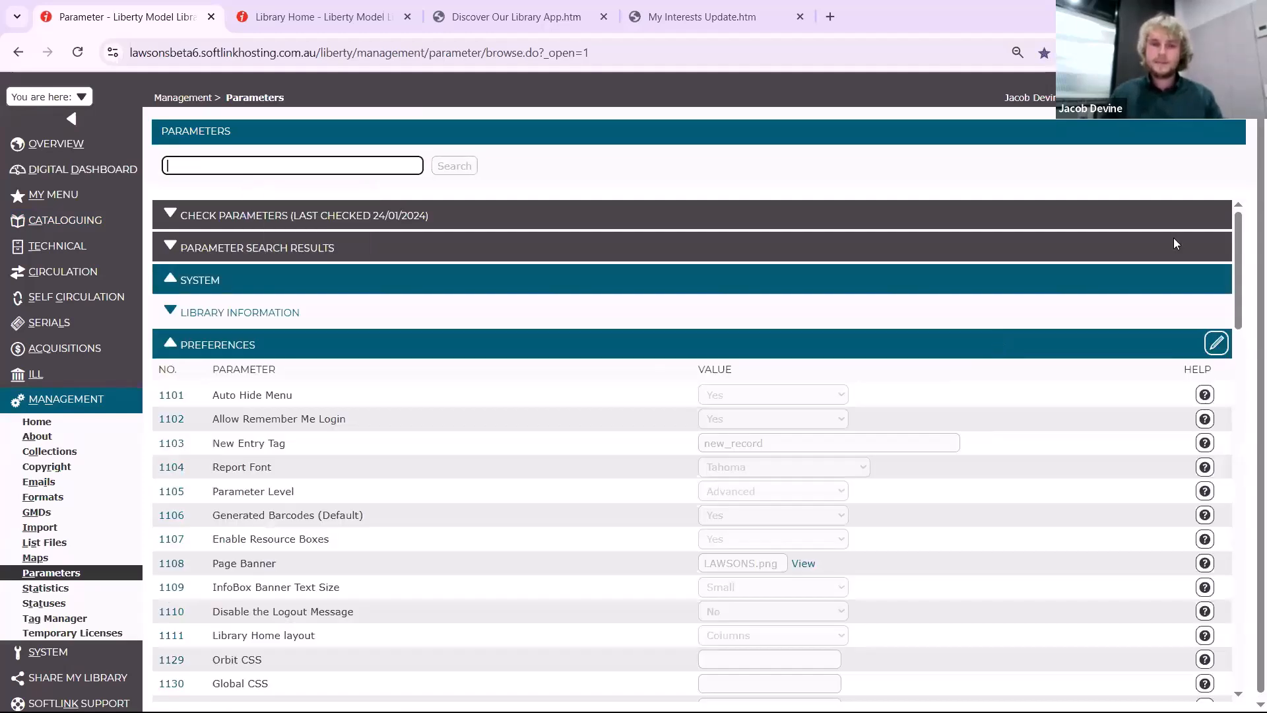
scroll(750, 538, down, 10)
scroll(630, 548, down, 5)
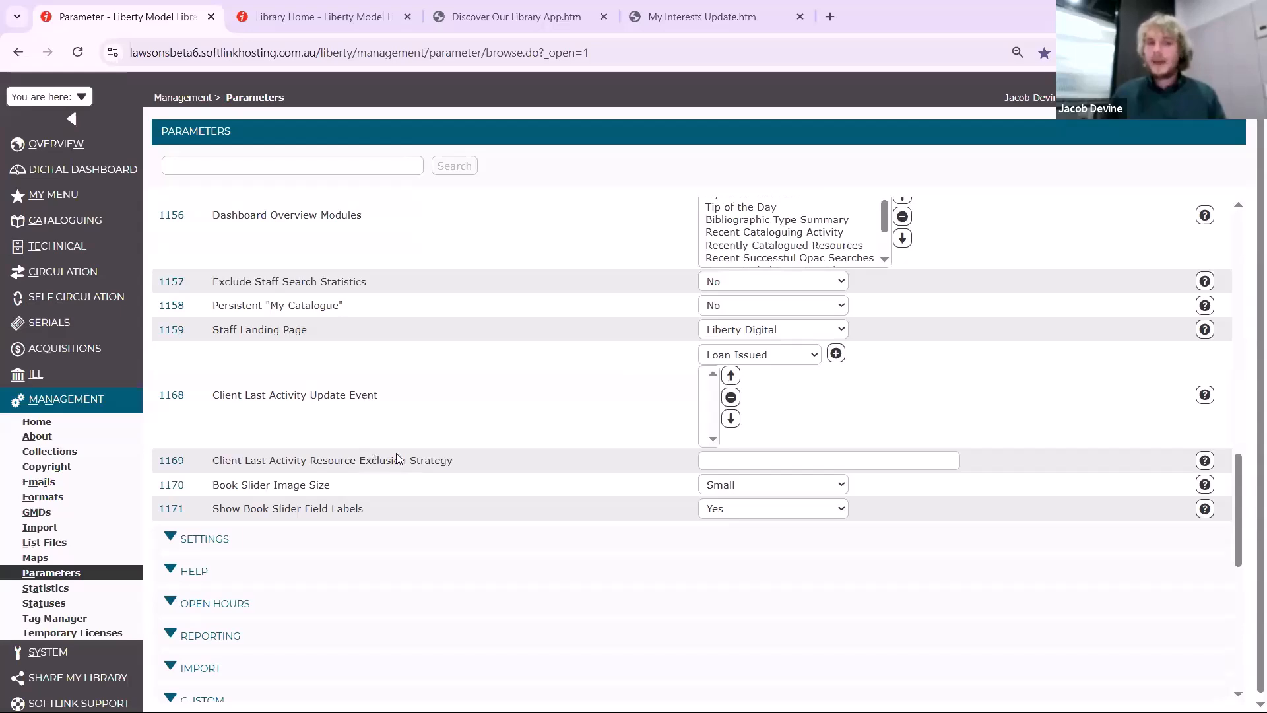
Add URL Click and OPAC Search as events of the Client Last Activity Update Event parameter
click(767, 359)
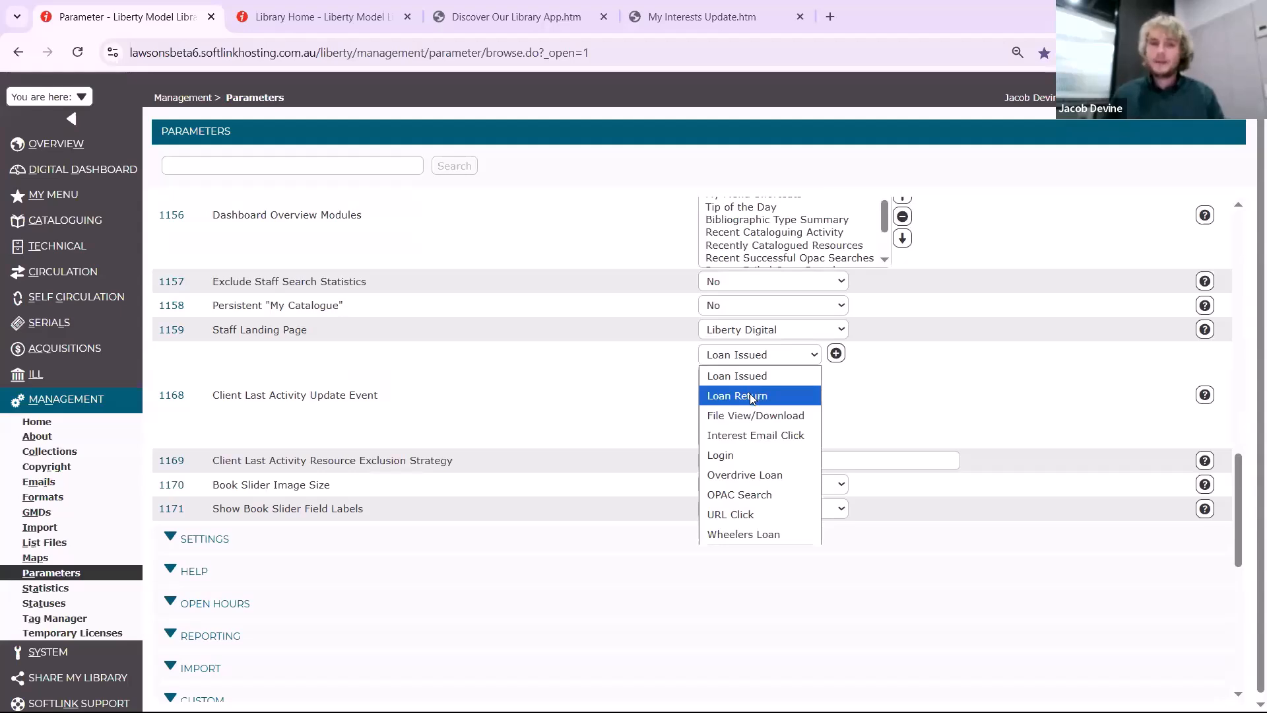
click(753, 514)
click(837, 353)
click(759, 355)
click(730, 533)
click(836, 353)
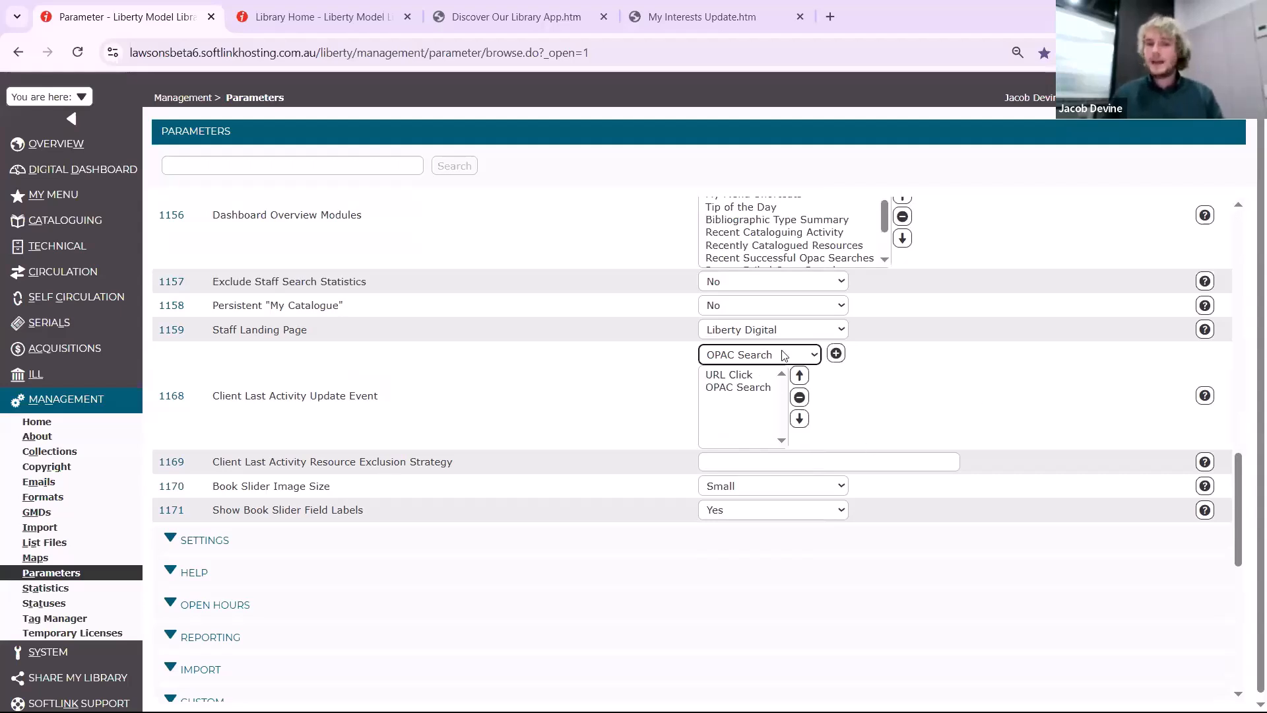
Set the Client Last Activity Resource Exclusion Strategy parameter to bibtype="EB"
click(748, 468)
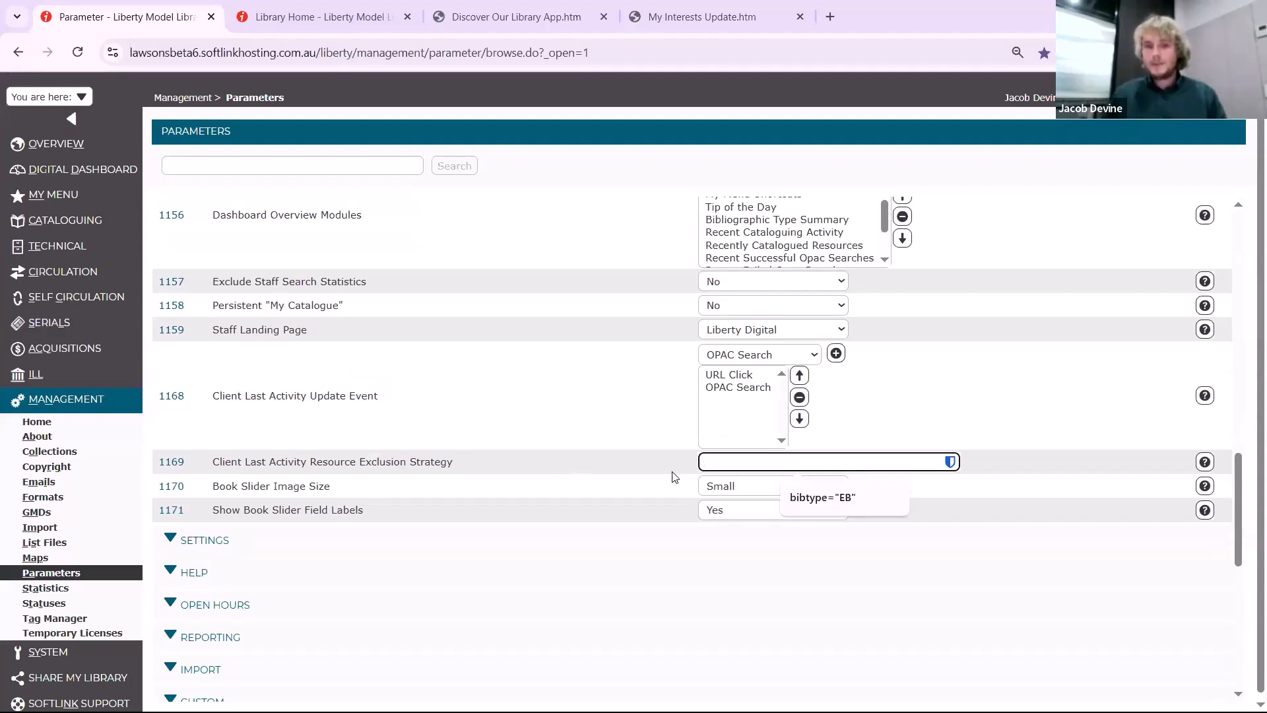
click(826, 500)
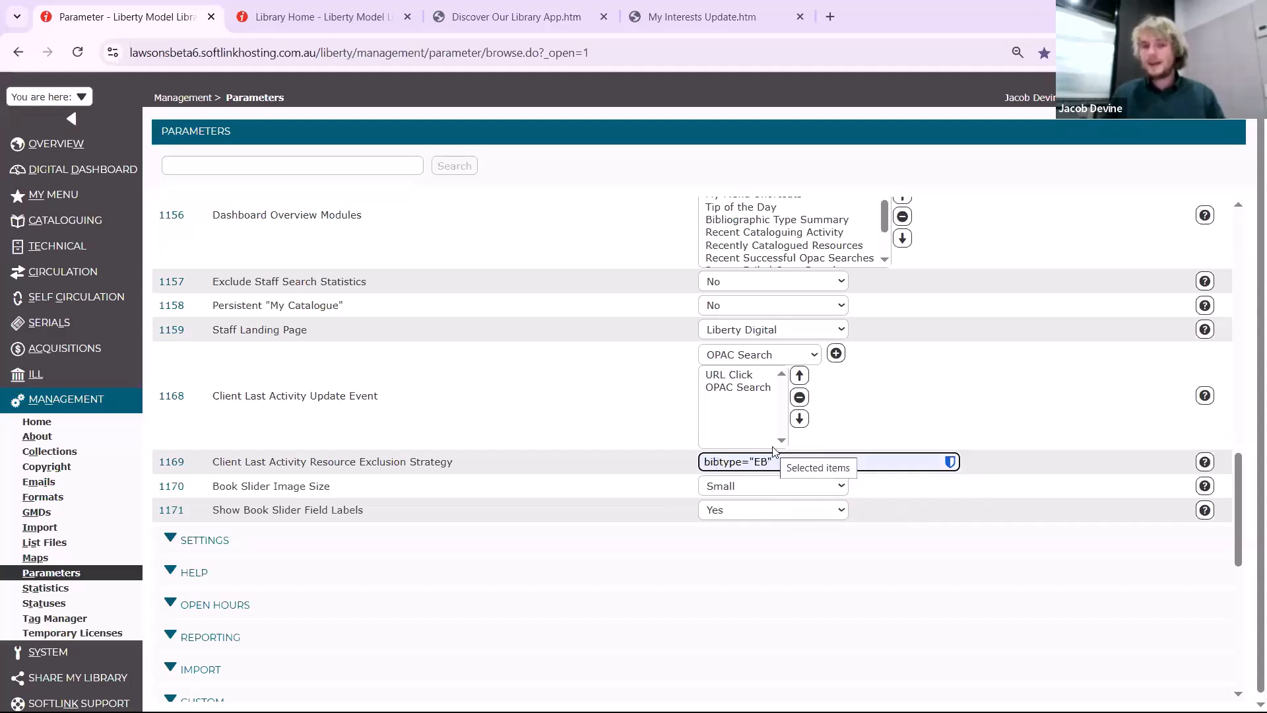
scroll(1247, 467, up, 5)
scroll(1248, 466, up, 3)
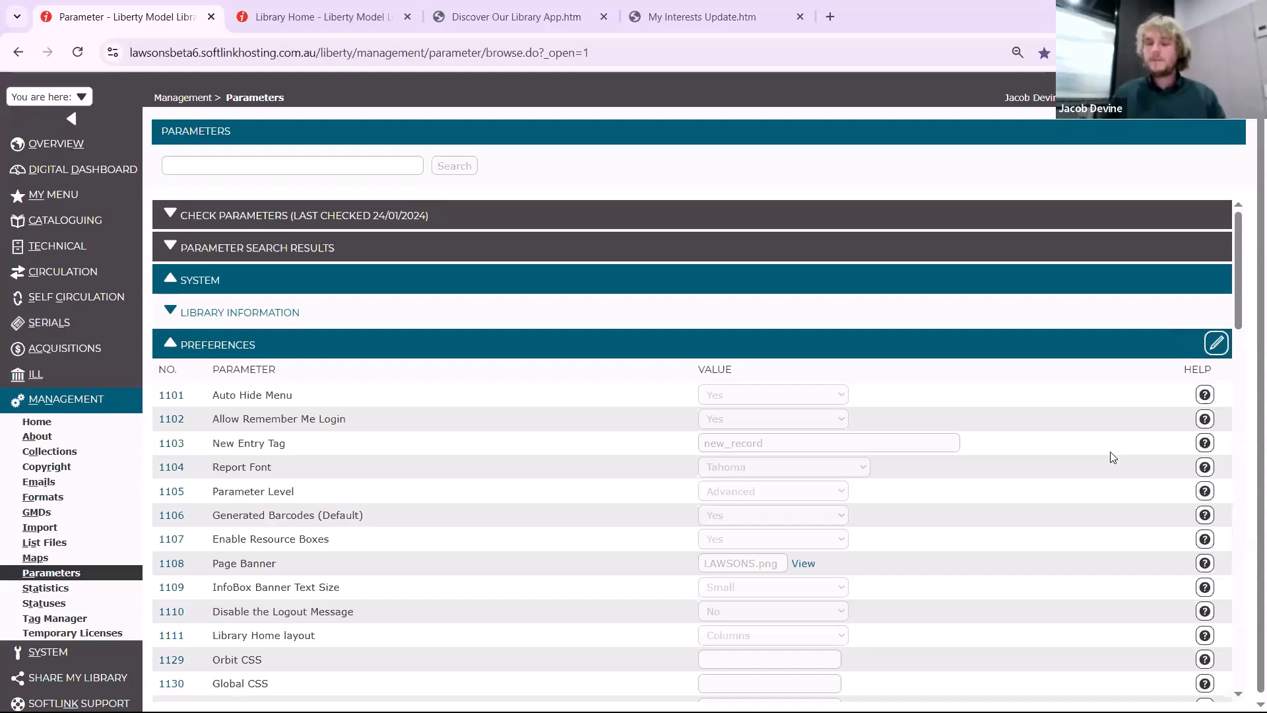
Search the circulation borrowers by the staff member's first name and open that borrower's details to view Last Activity
click(76, 288)
click(76, 340)
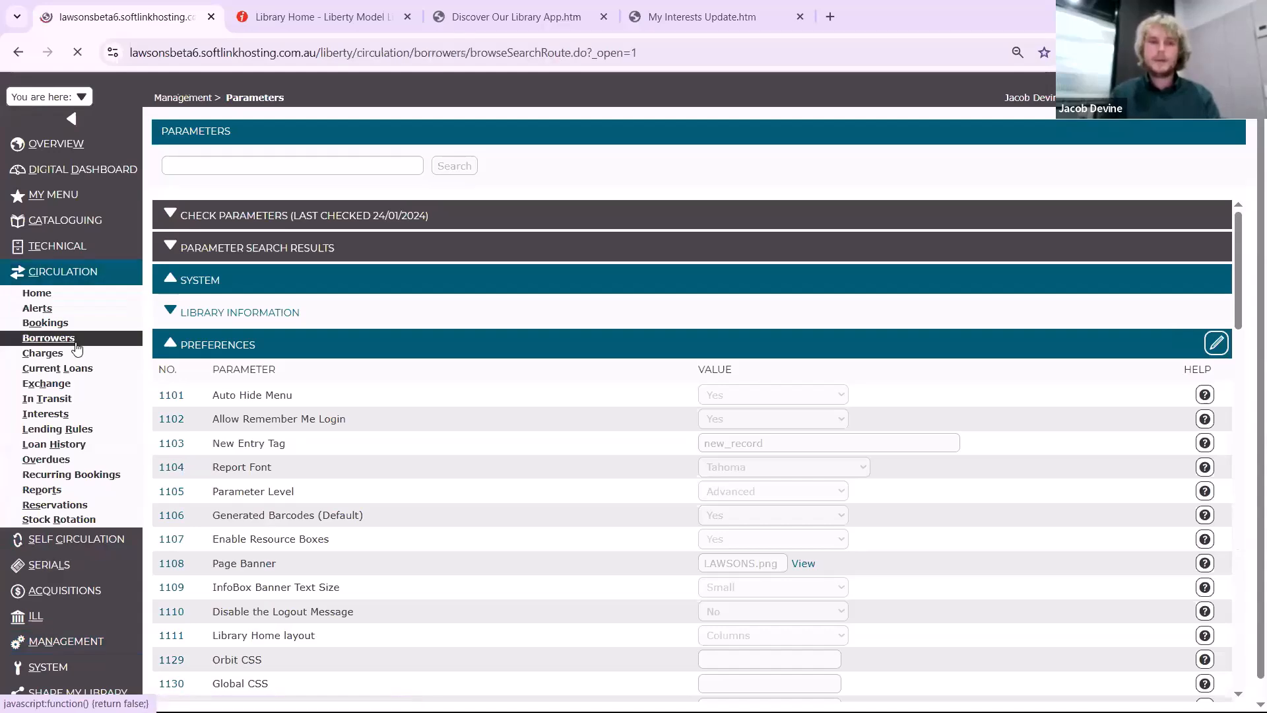
text(jacob)
key(Return)
click(210, 216)
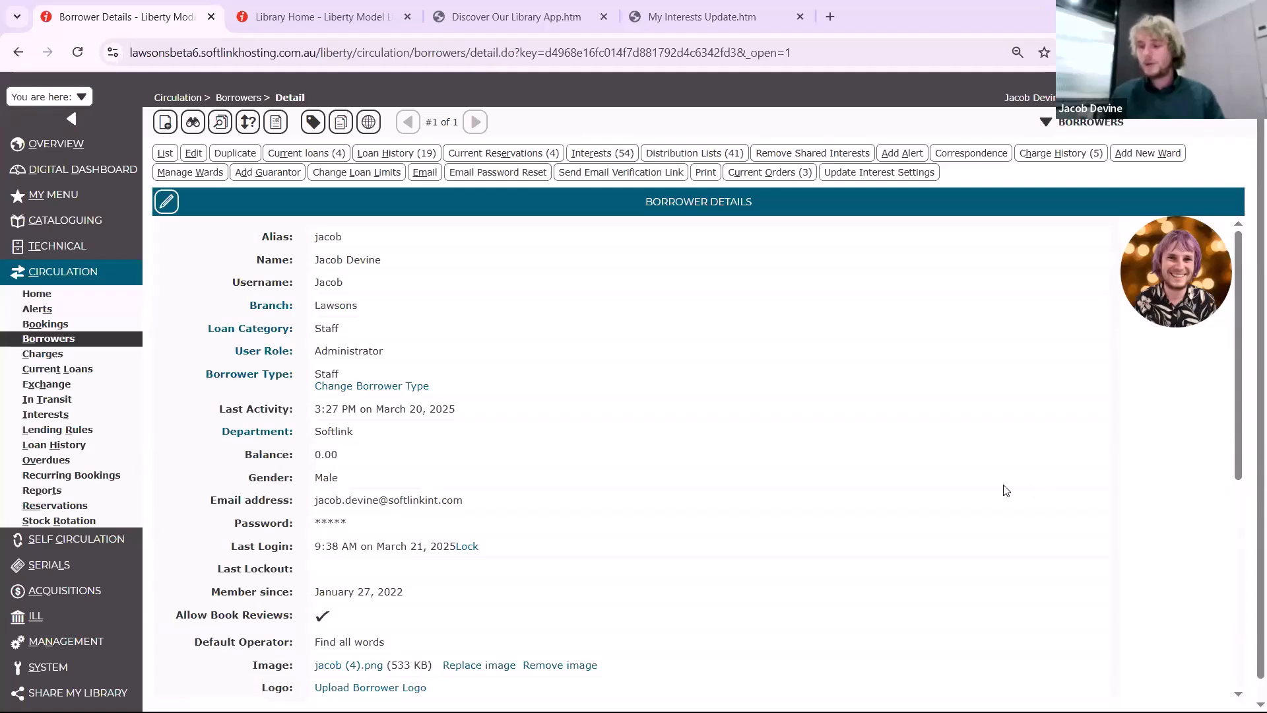
List all copies in the catalogue and start a report from the copy results
click(97, 223)
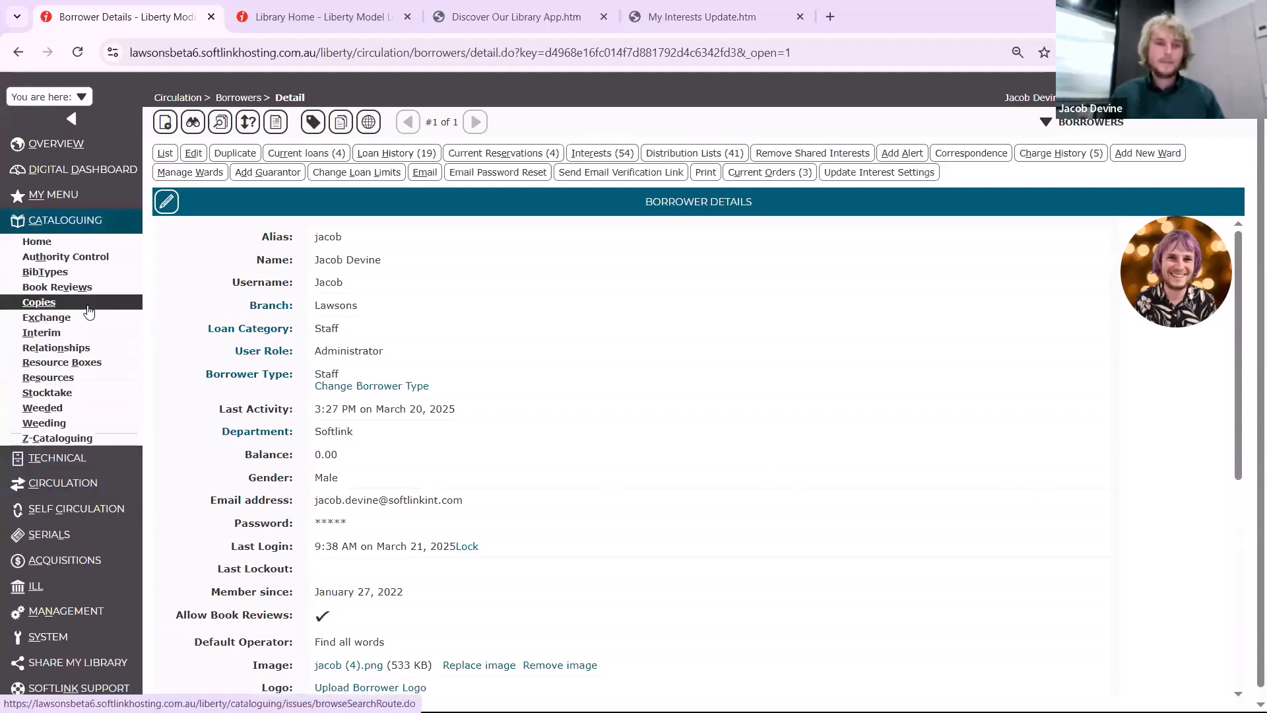
click(91, 309)
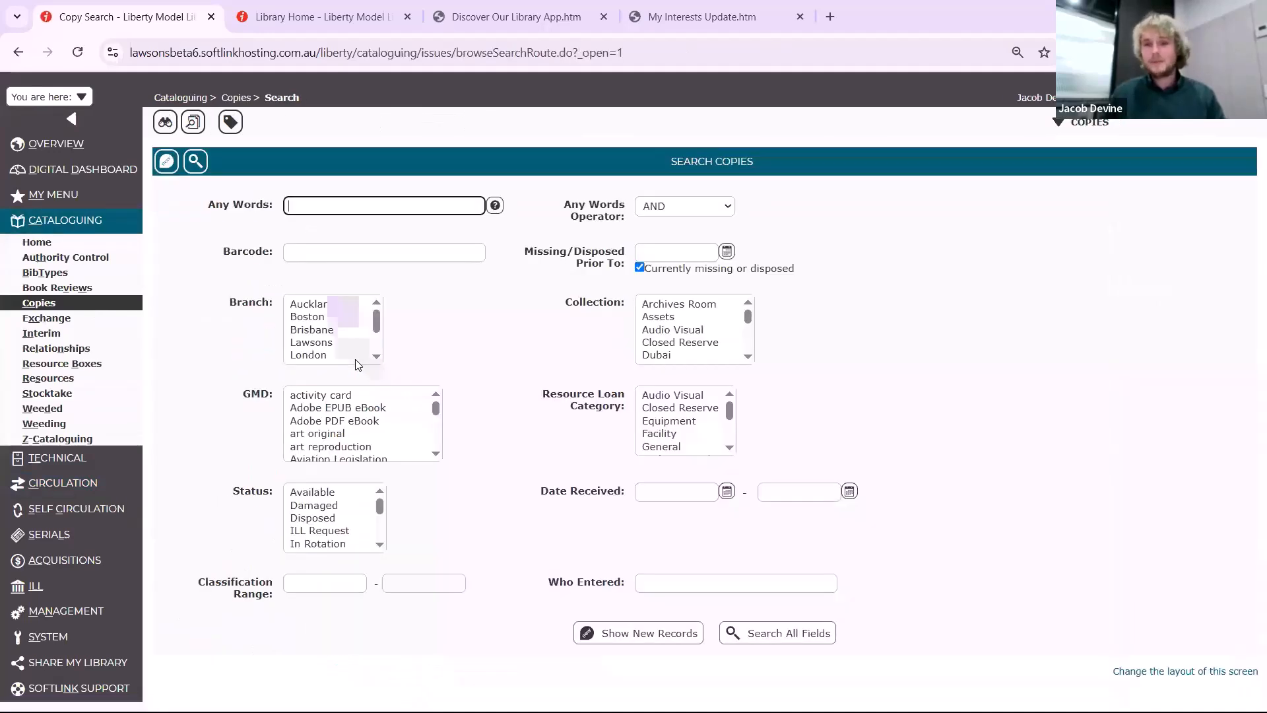
click(199, 162)
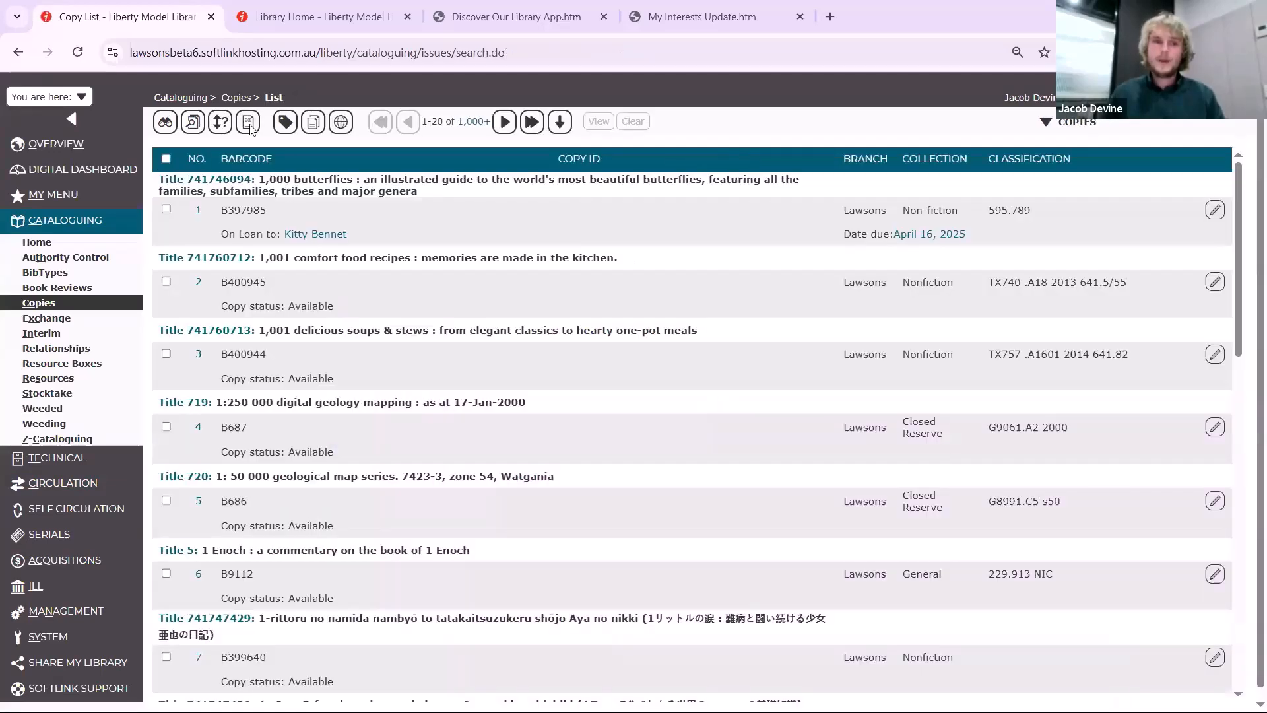
click(250, 125)
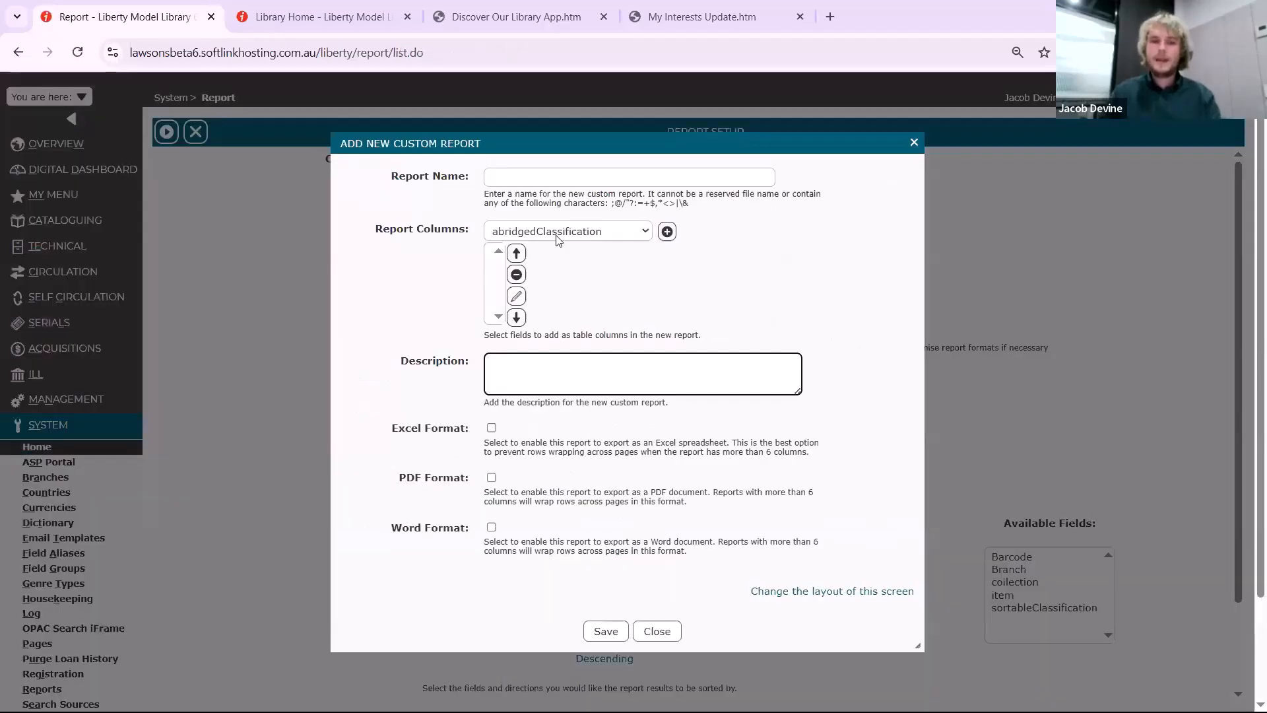
Look up lastLoaned among the column fields of a new custom copies report and close the report setup without saving
click(556, 236)
key(l)
scroll(503, 486, down, 3)
click(527, 452)
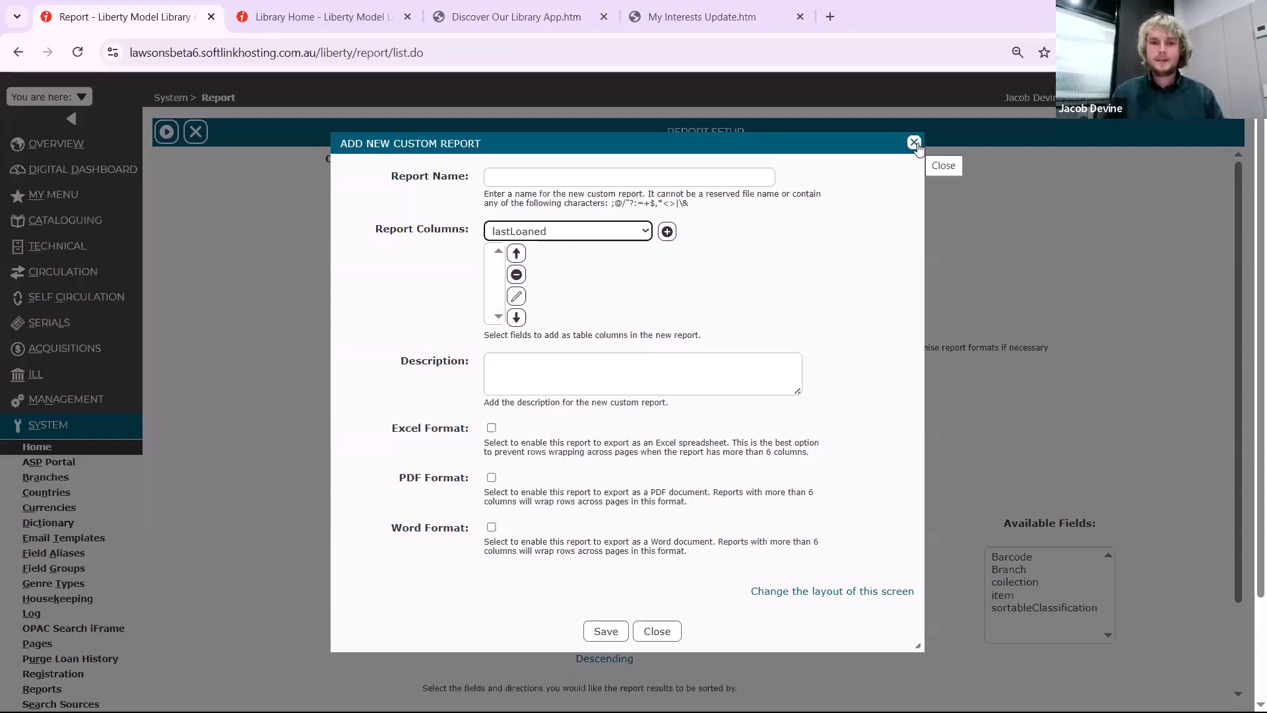
click(914, 143)
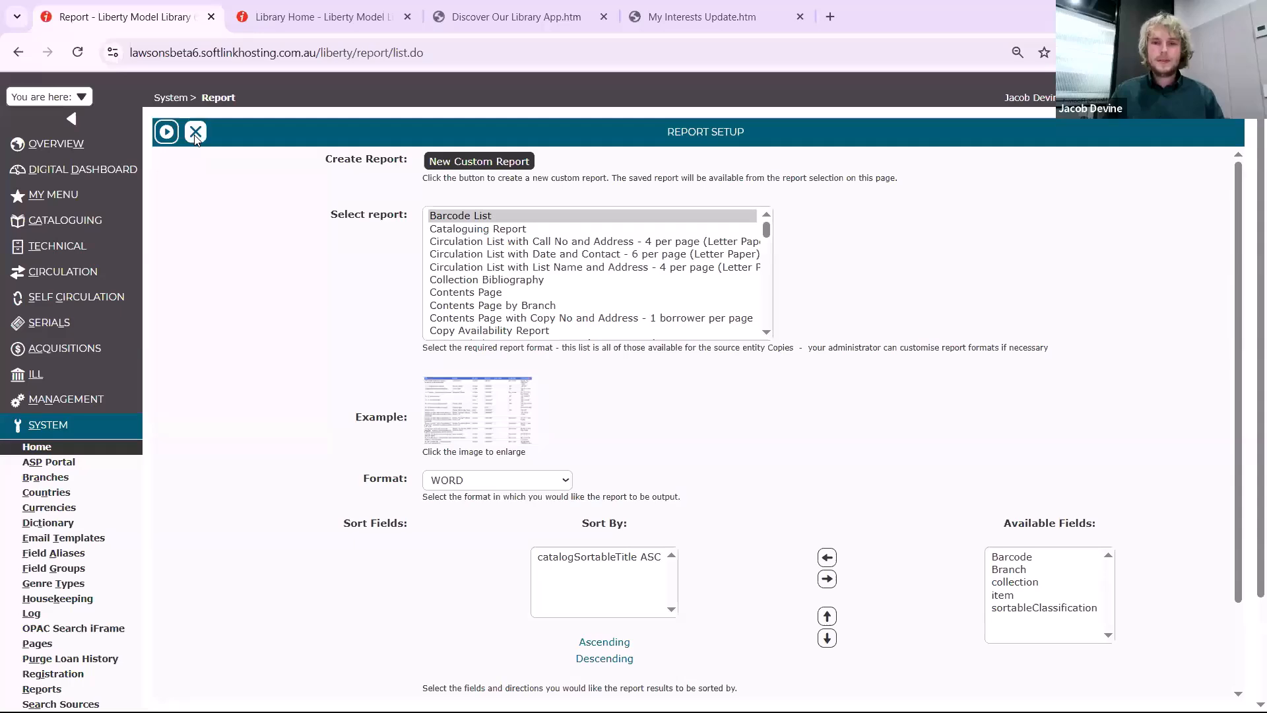
click(196, 132)
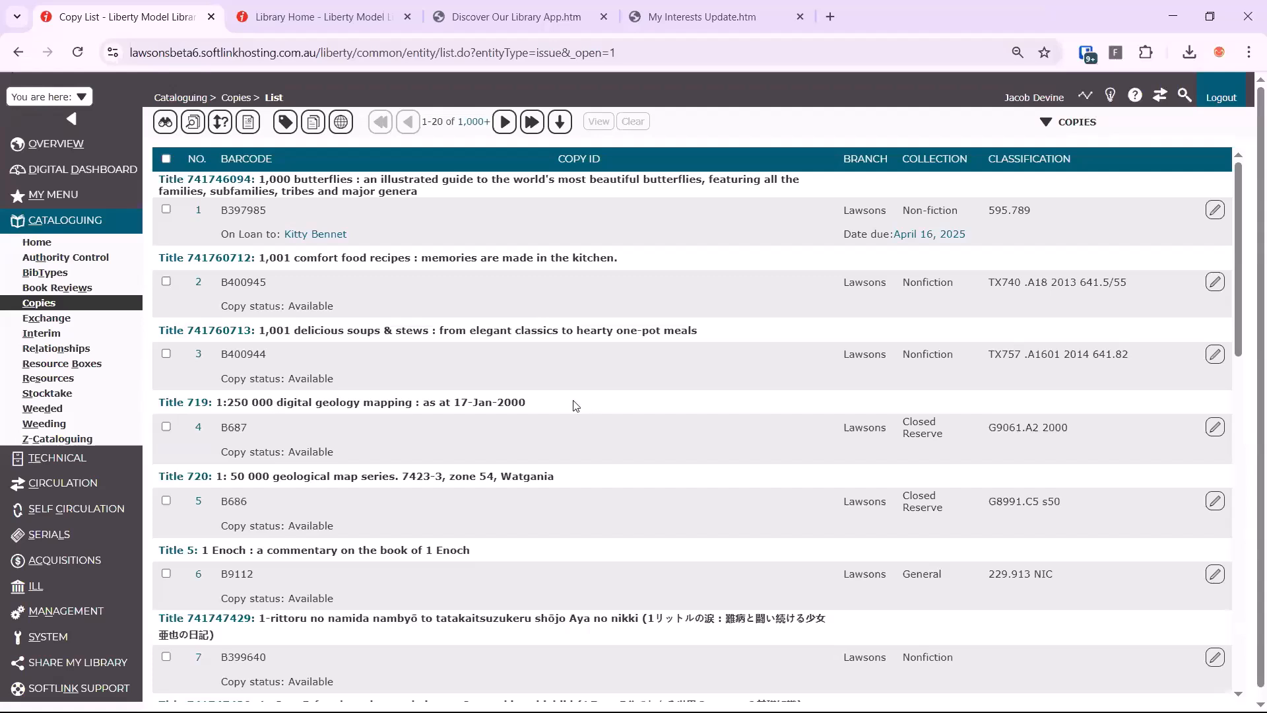
Open the system's OPAC Search iFrame generator
scroll(76, 575, down, 1)
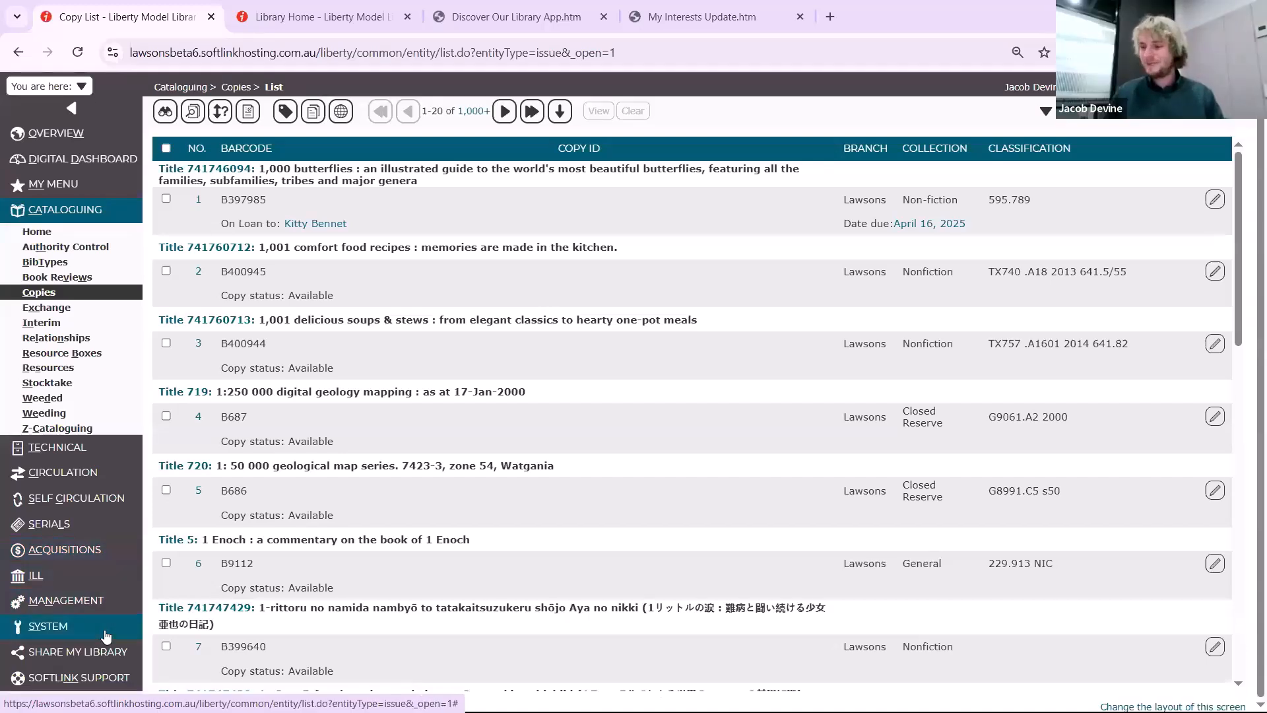
click(104, 632)
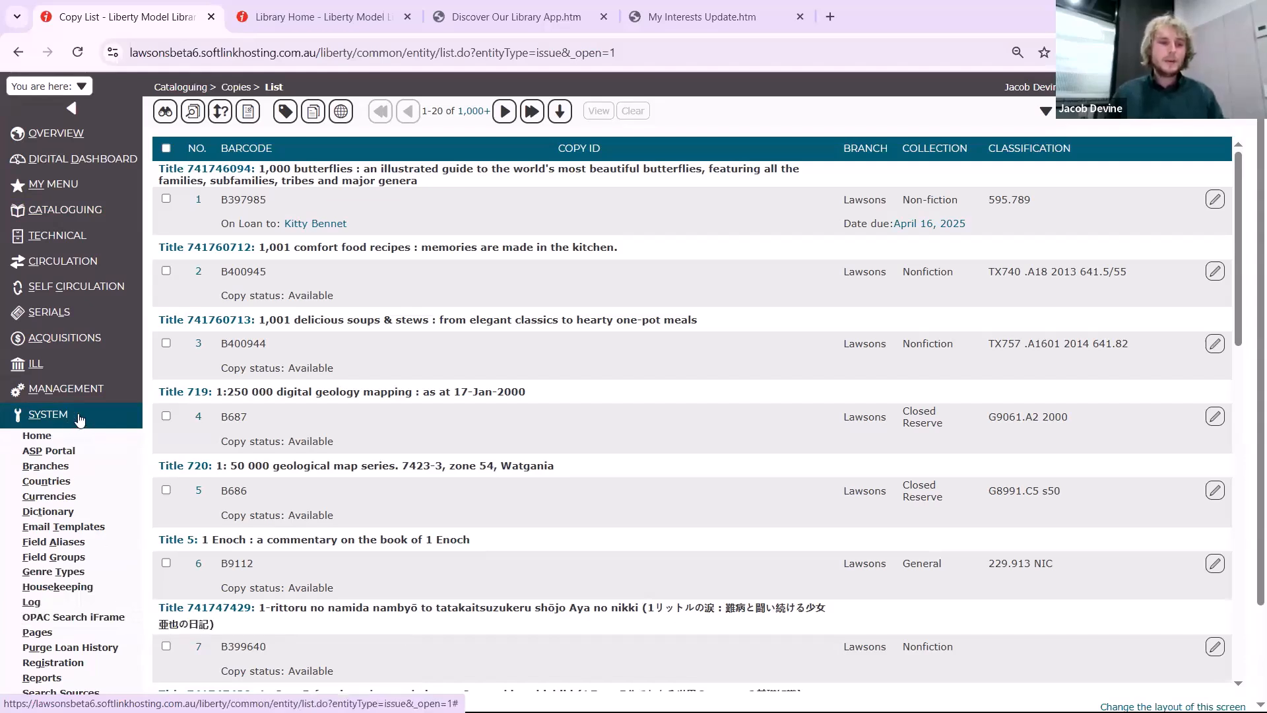
click(116, 617)
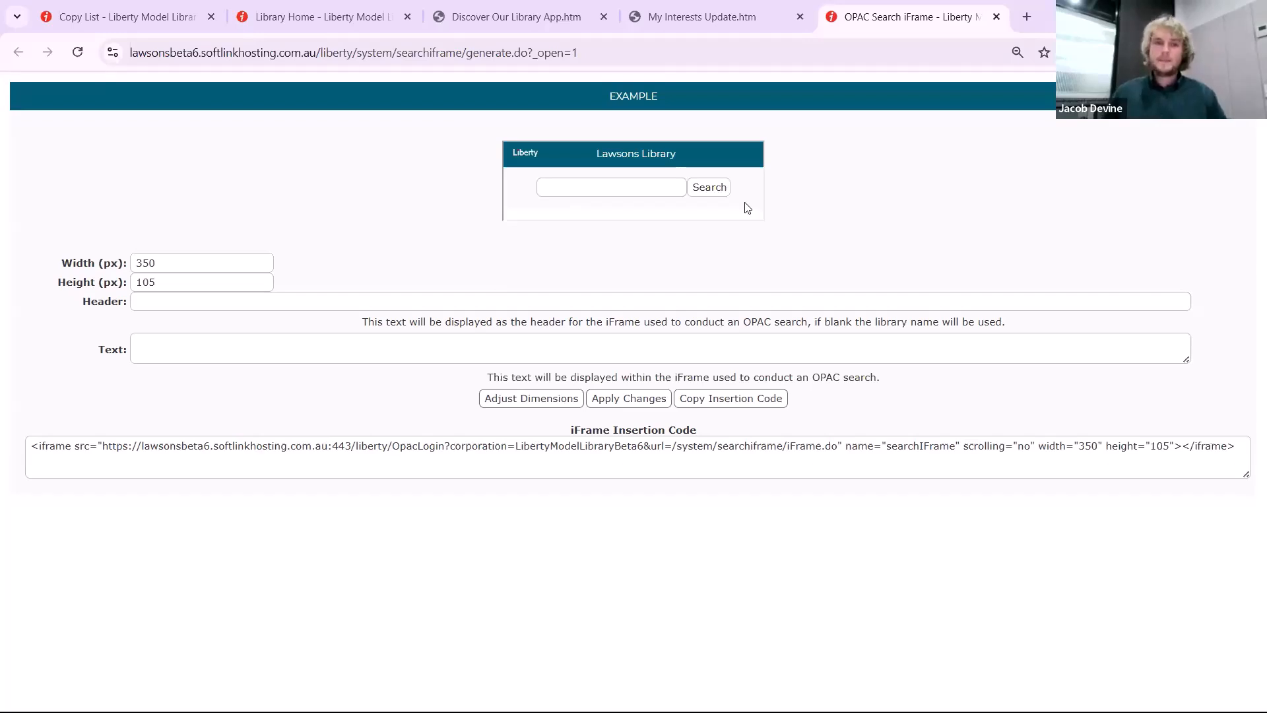
Set the OPAC search iFrame header to "Brisbane Library" and apply the change to the example
click(689, 295)
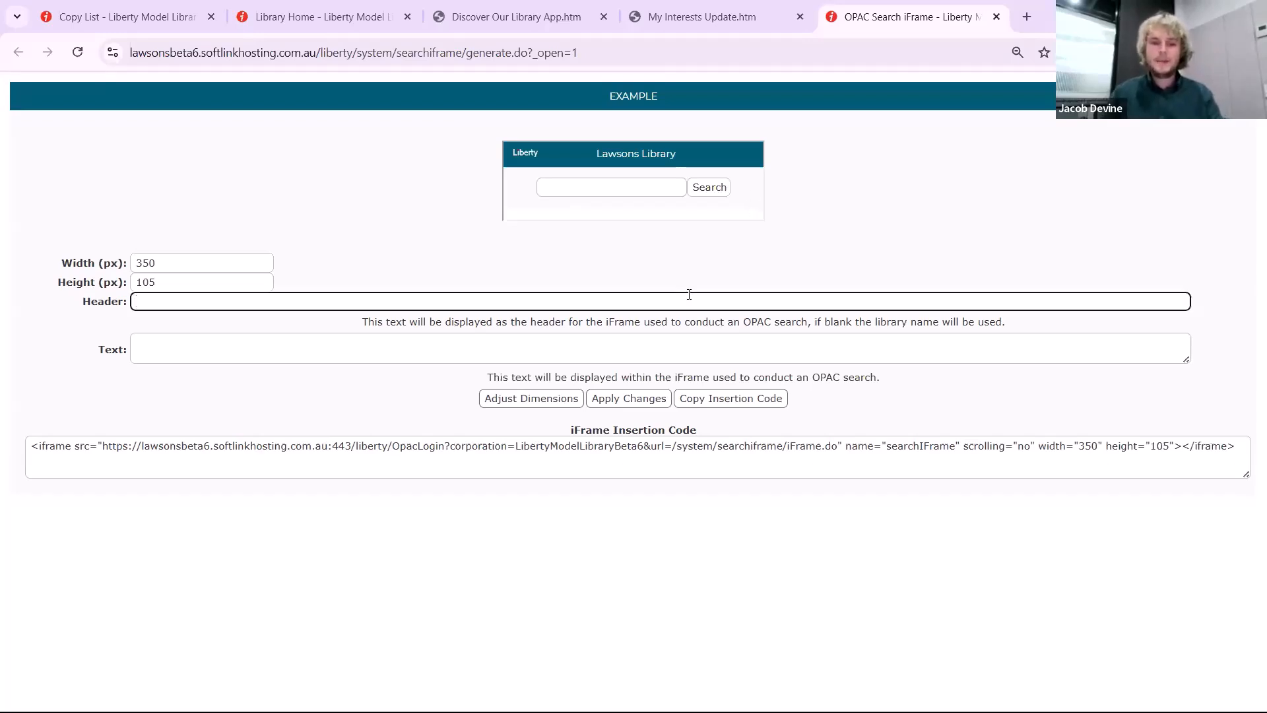
text(Brisbane Library)
click(634, 399)
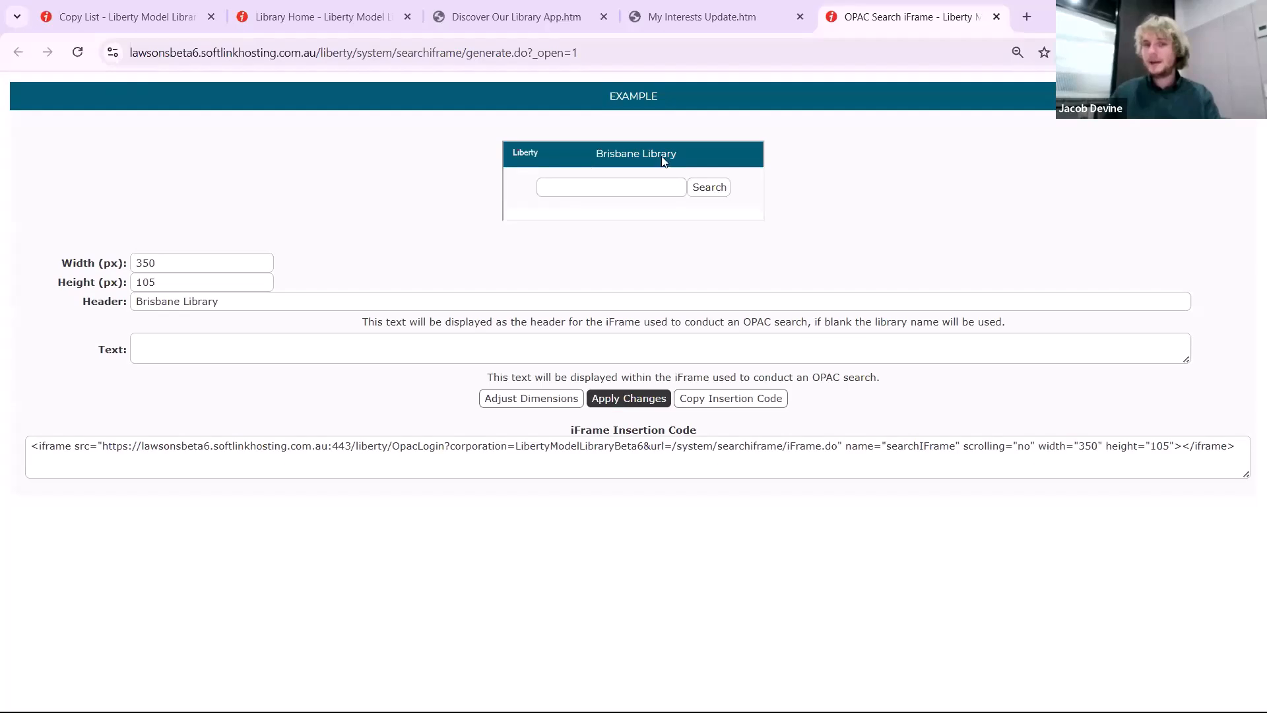
Add the text "Search the library here." to the OPAC search iFrame and apply the change
click(265, 350)
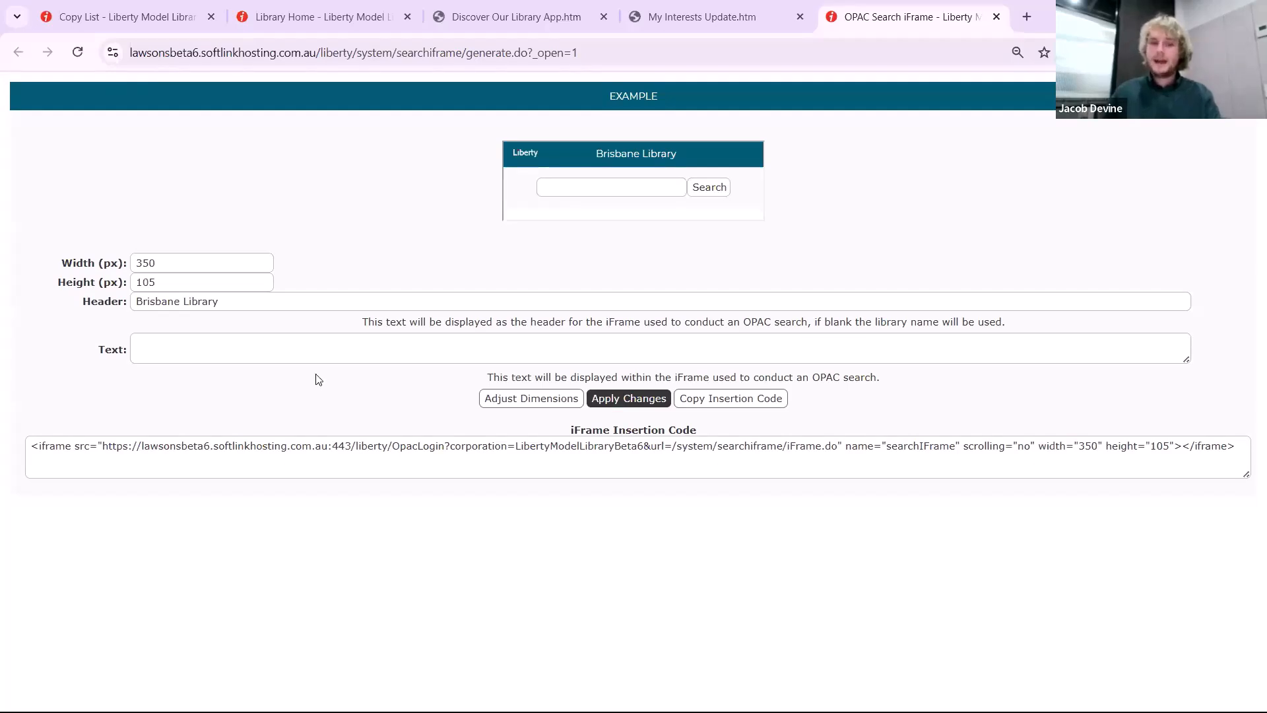
text(Sear)
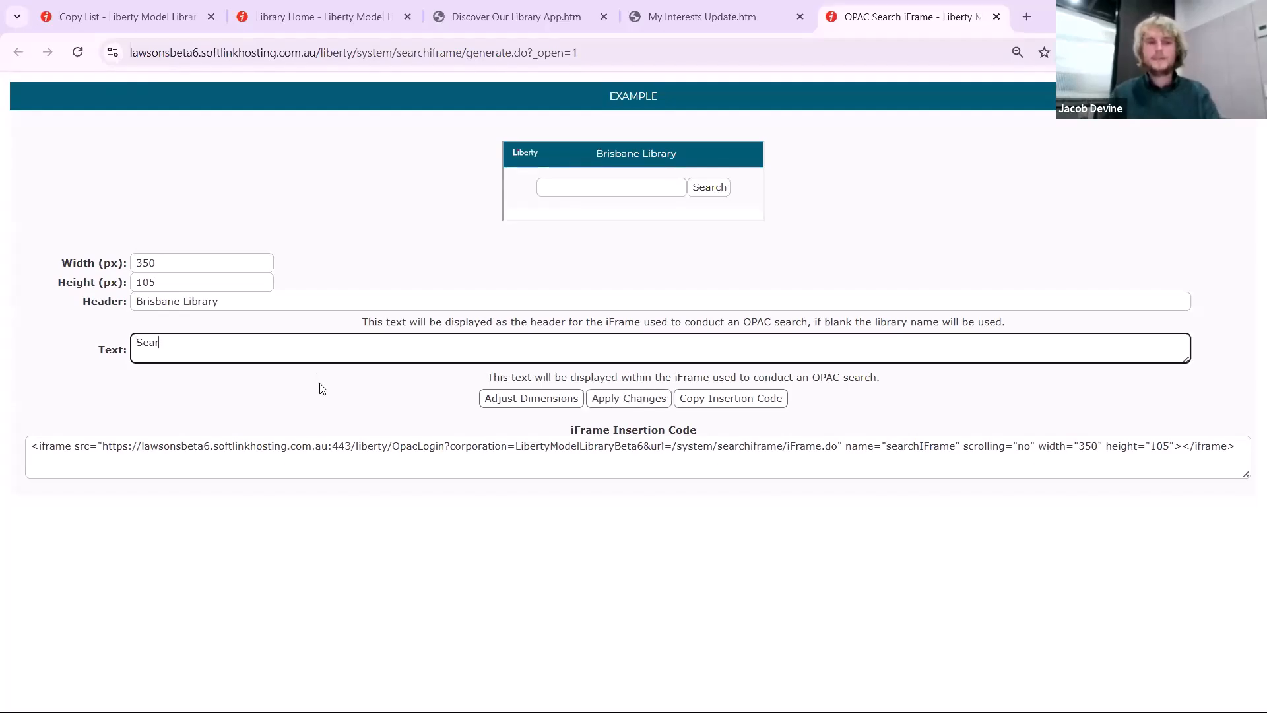
text(ch the librayr h)
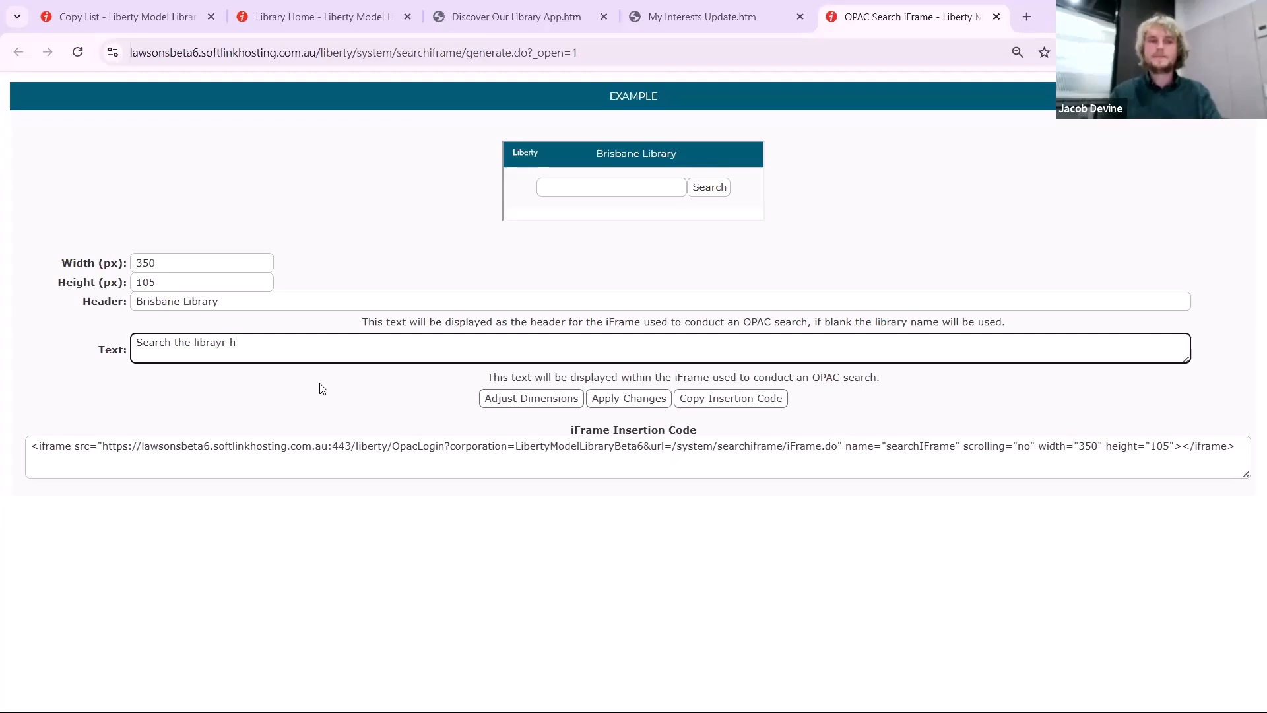
key(BackSpace)
key(BackSpace)
key(BackSpace)
key(BackSpace)
text(ry here.)
click(628, 398)
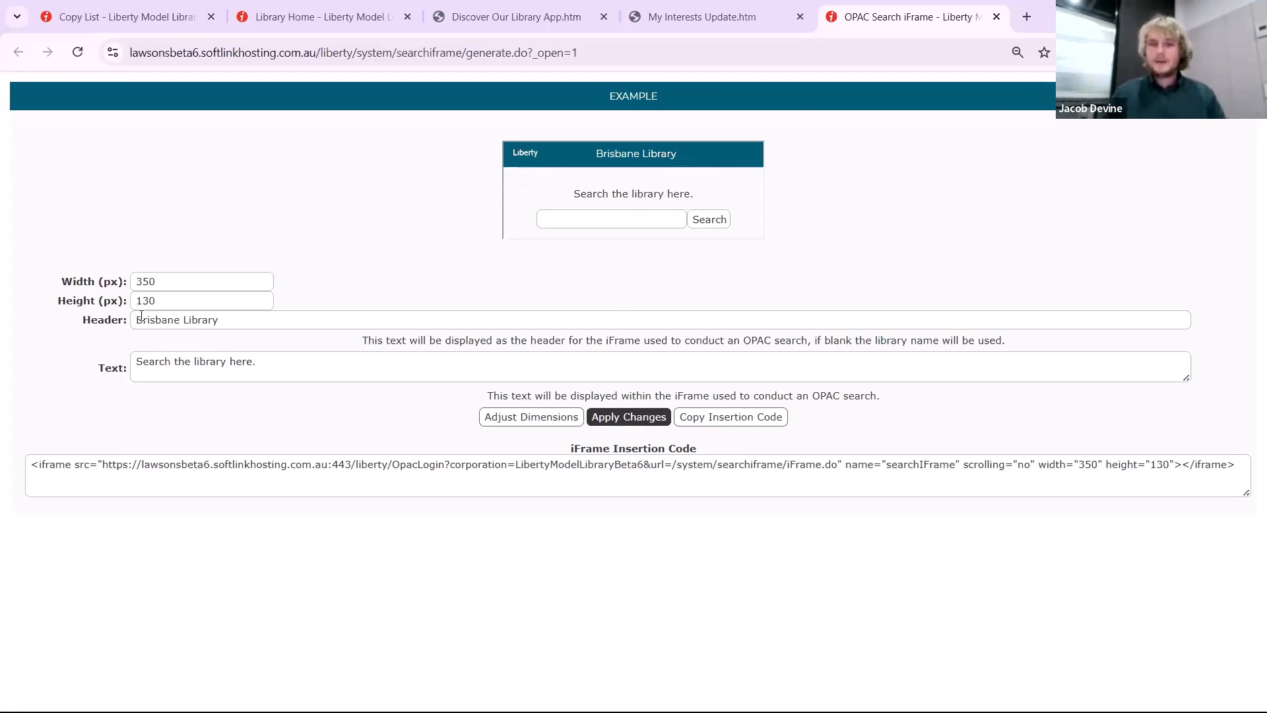
Copy the iFrame insertion code to the clipboard and close the OPAC Search iFrame generator
click(110, 281)
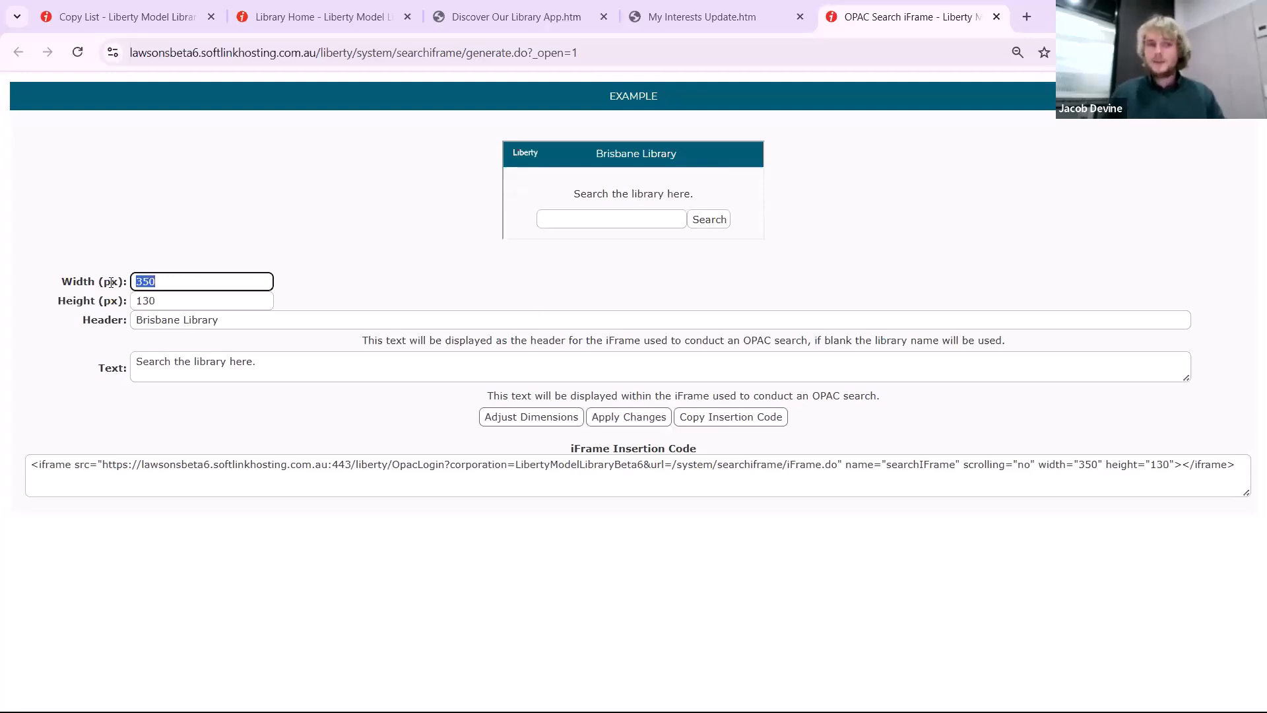
click(105, 302)
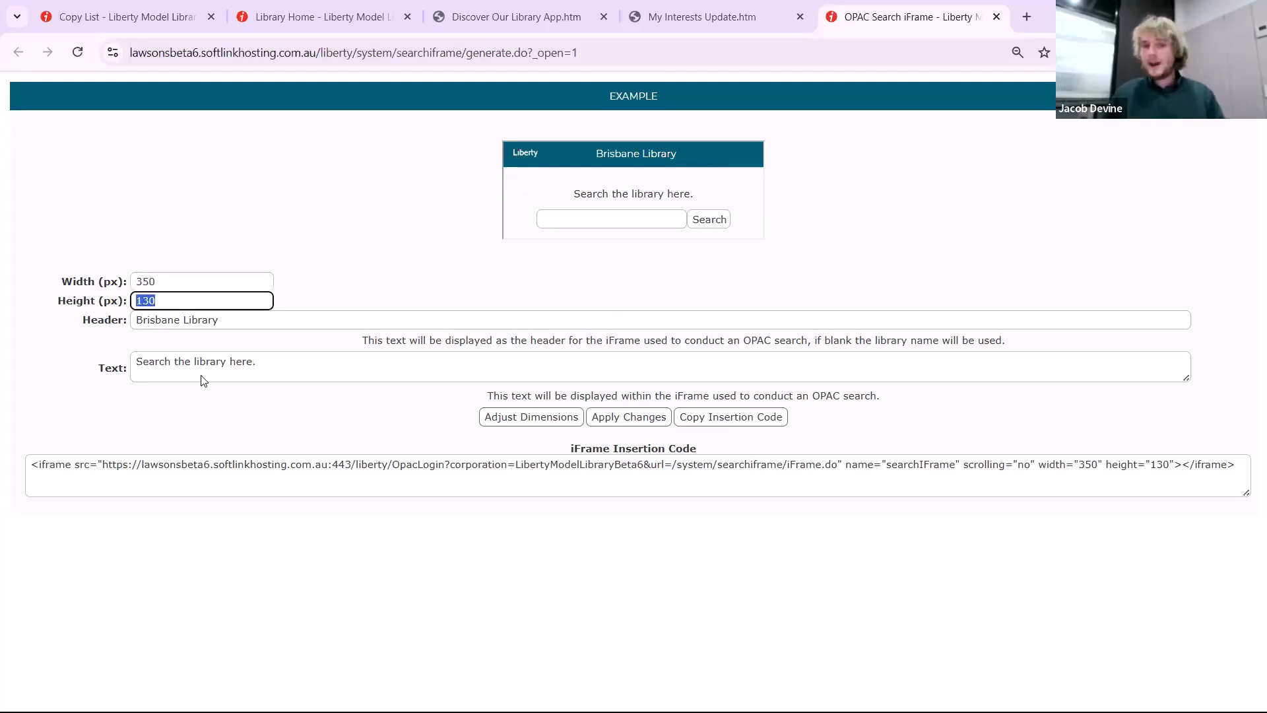
click(314, 415)
click(757, 422)
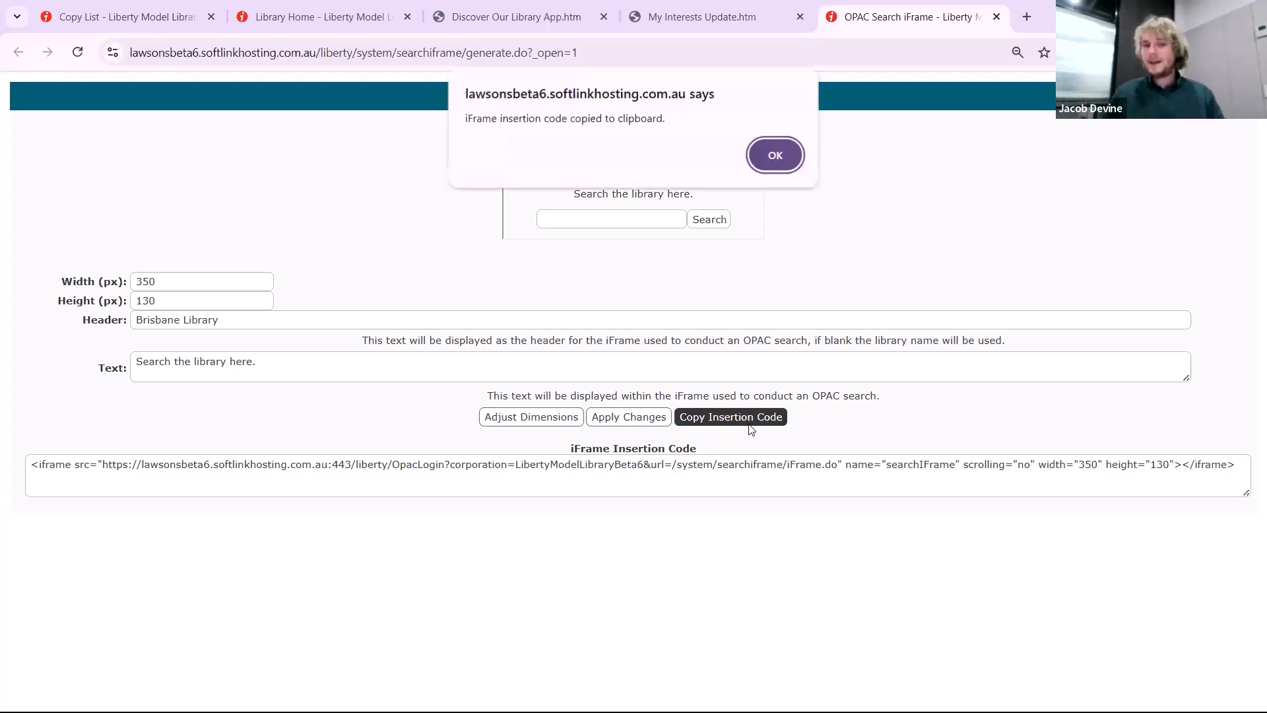
click(775, 160)
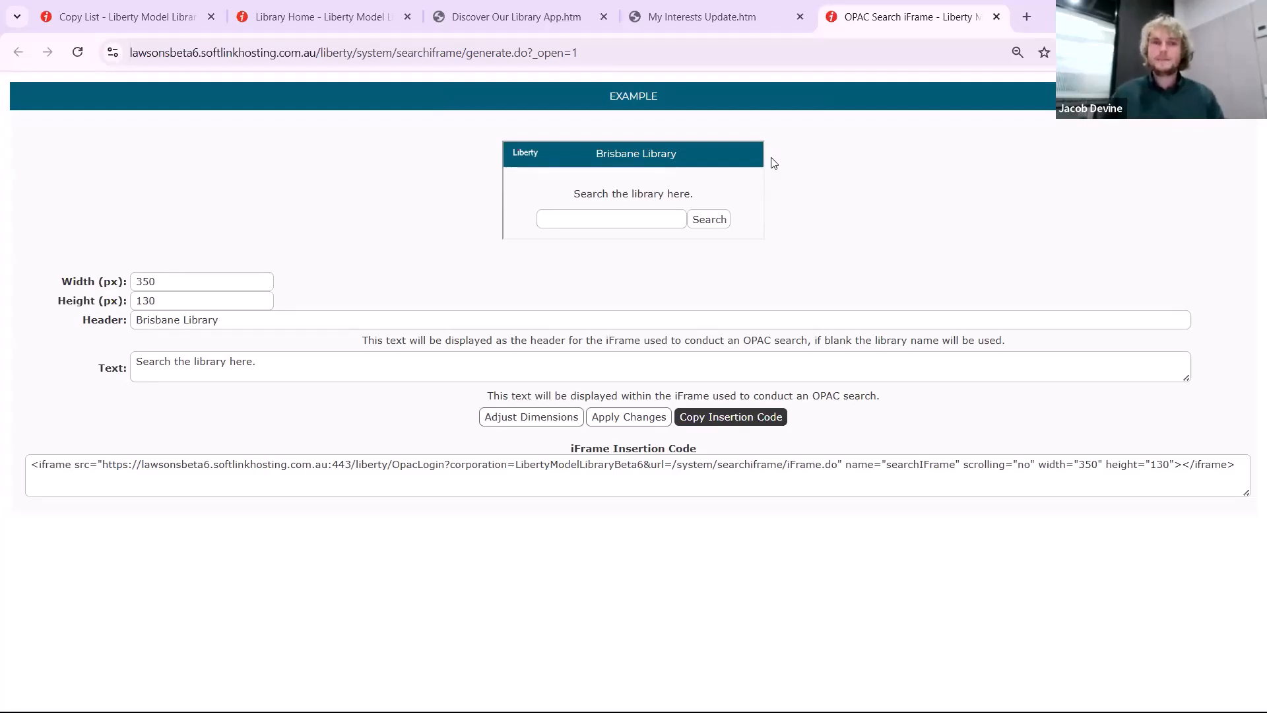
click(996, 17)
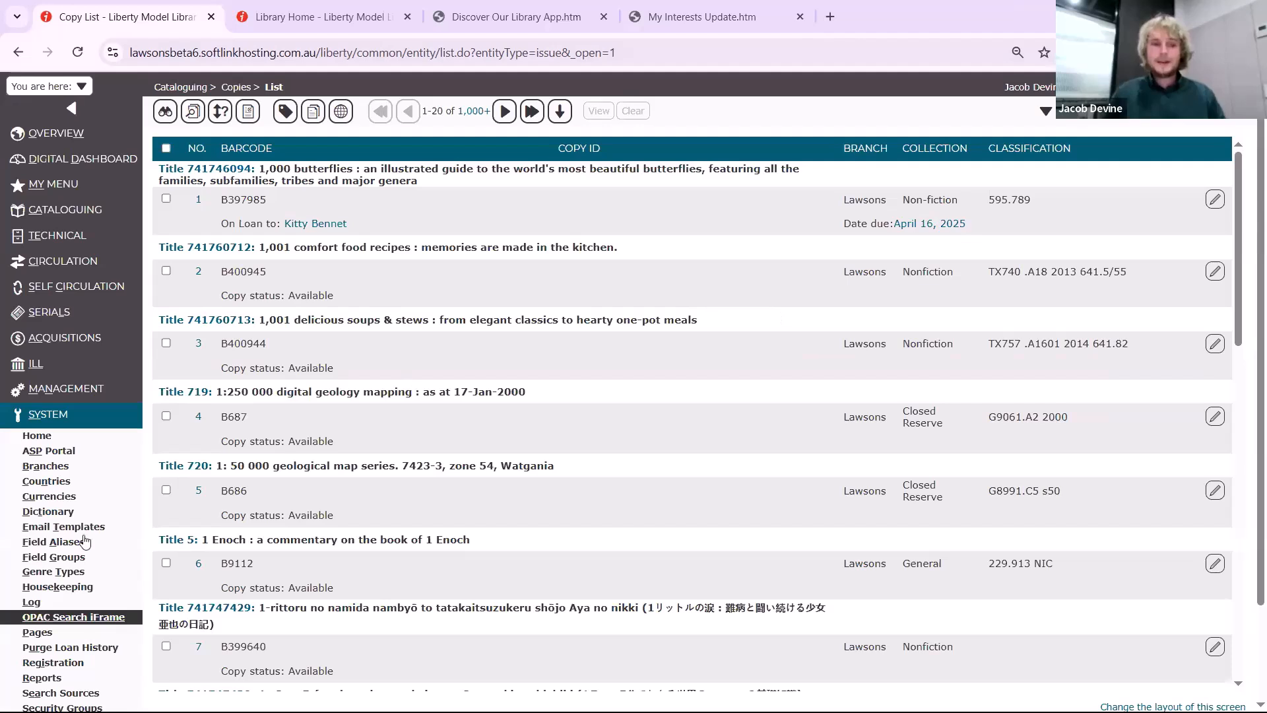
Open the circulation interests' delivery groups and view the details of the "Daily alerts - 3pm" group
click(92, 262)
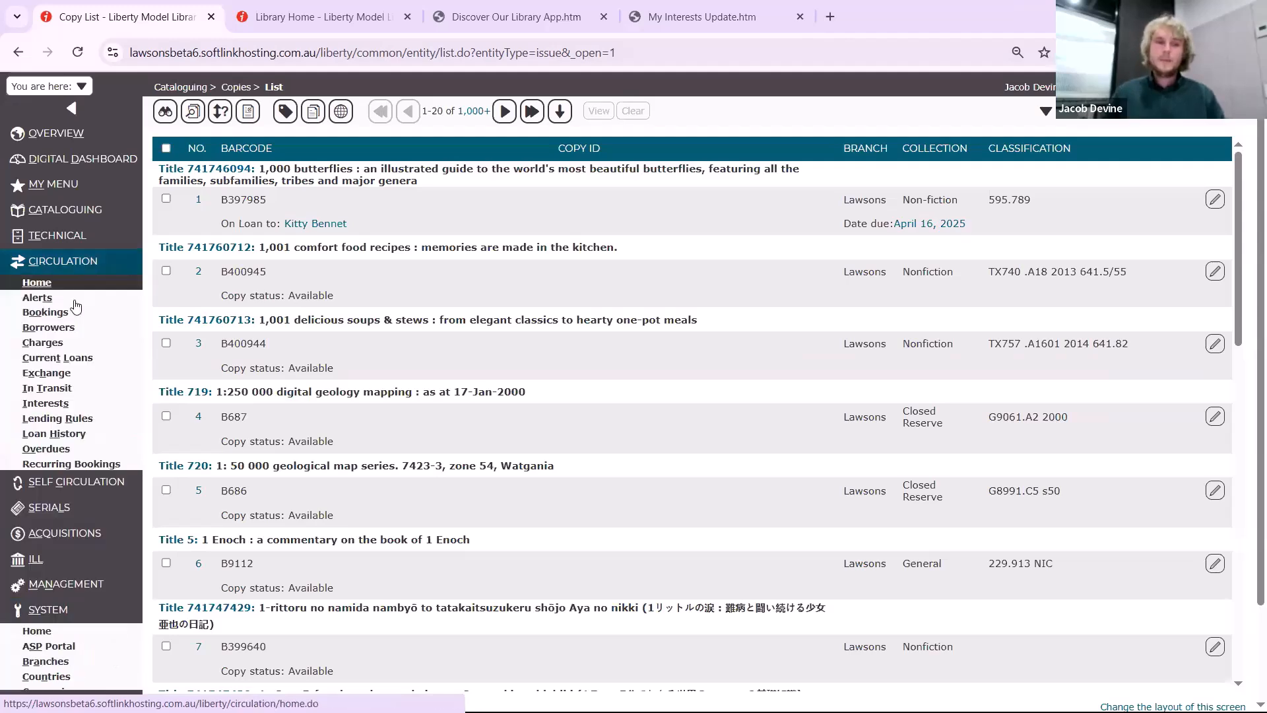
click(77, 405)
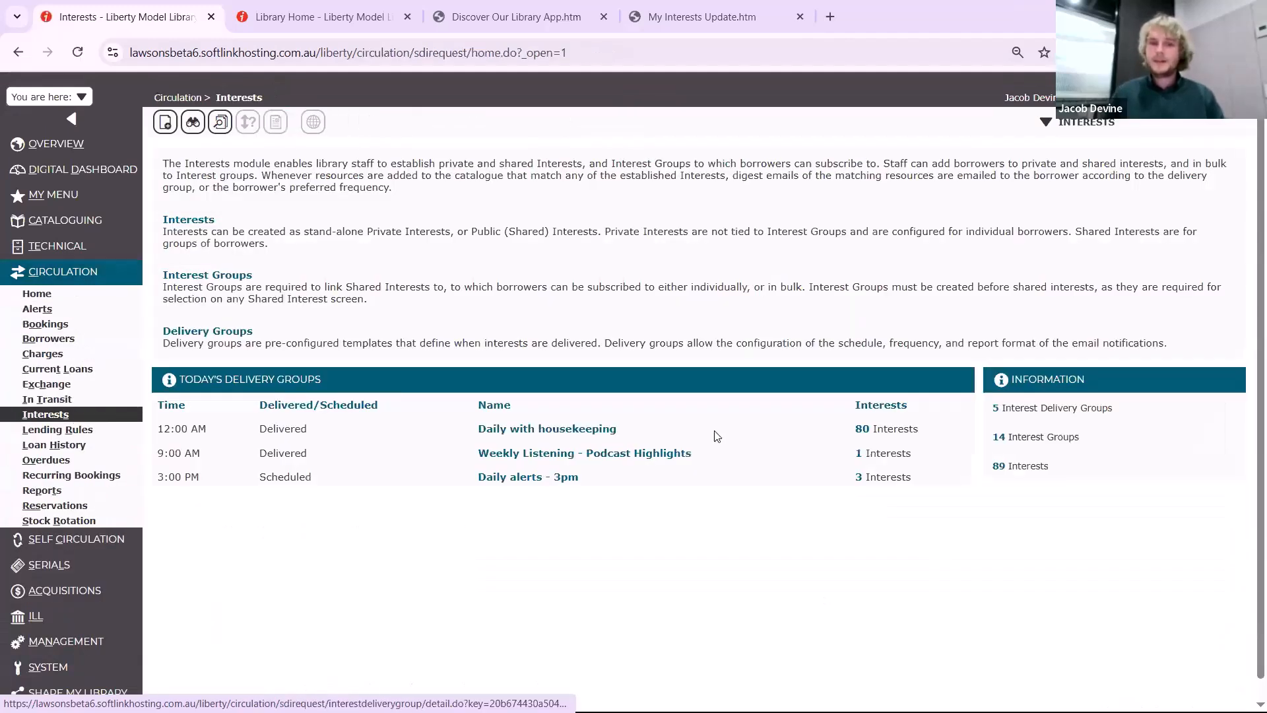
click(1004, 404)
click(179, 186)
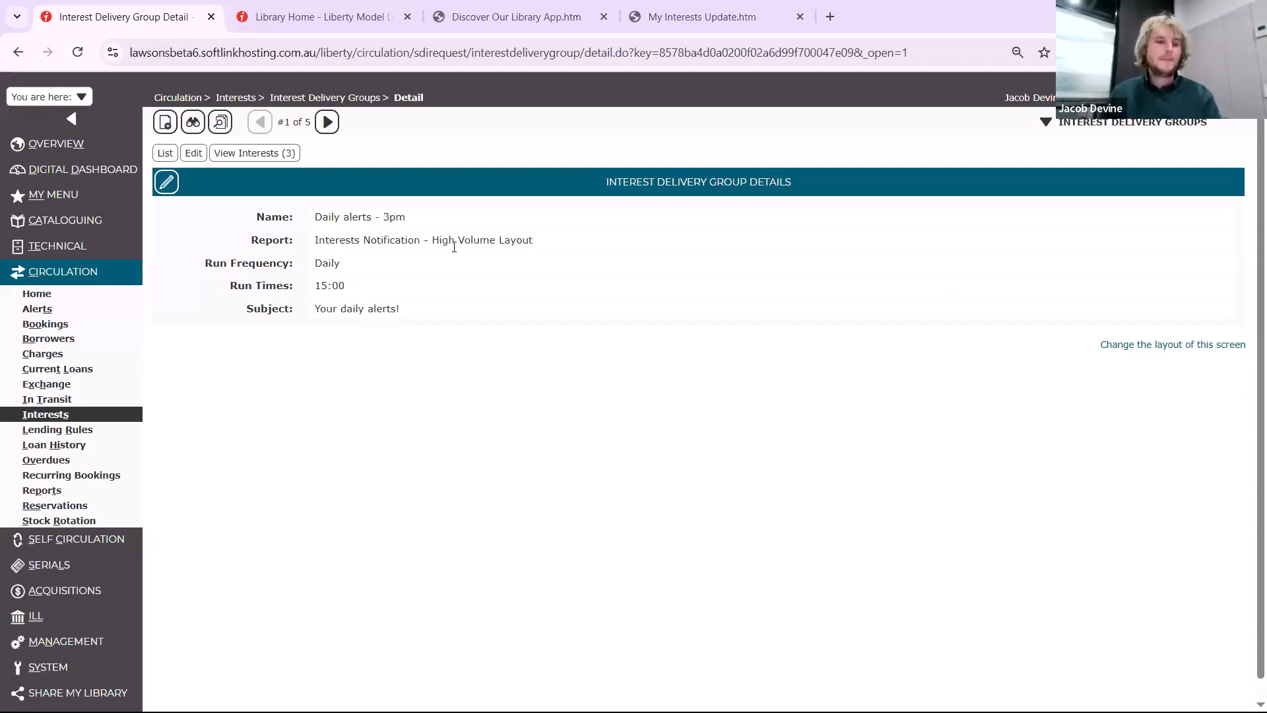
Open the list of email reports from the system's reports area
mouse_move(84, 629)
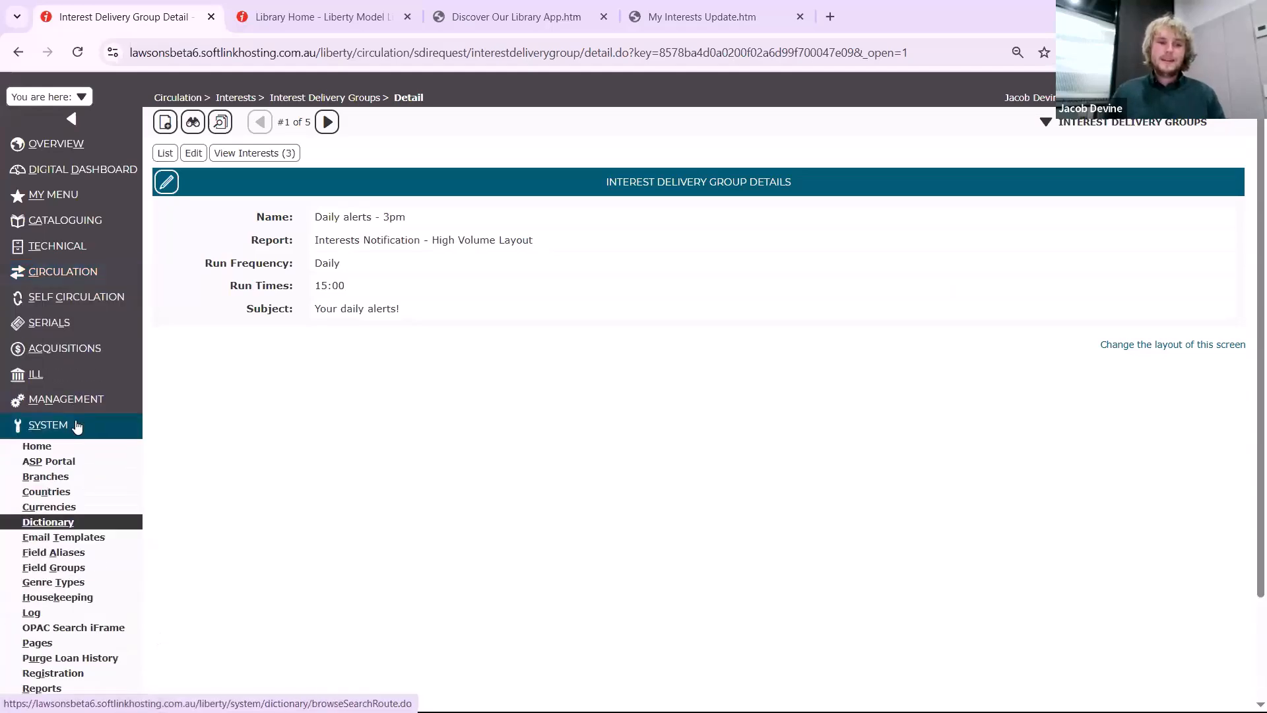
scroll(86, 617, down, 1)
click(88, 608)
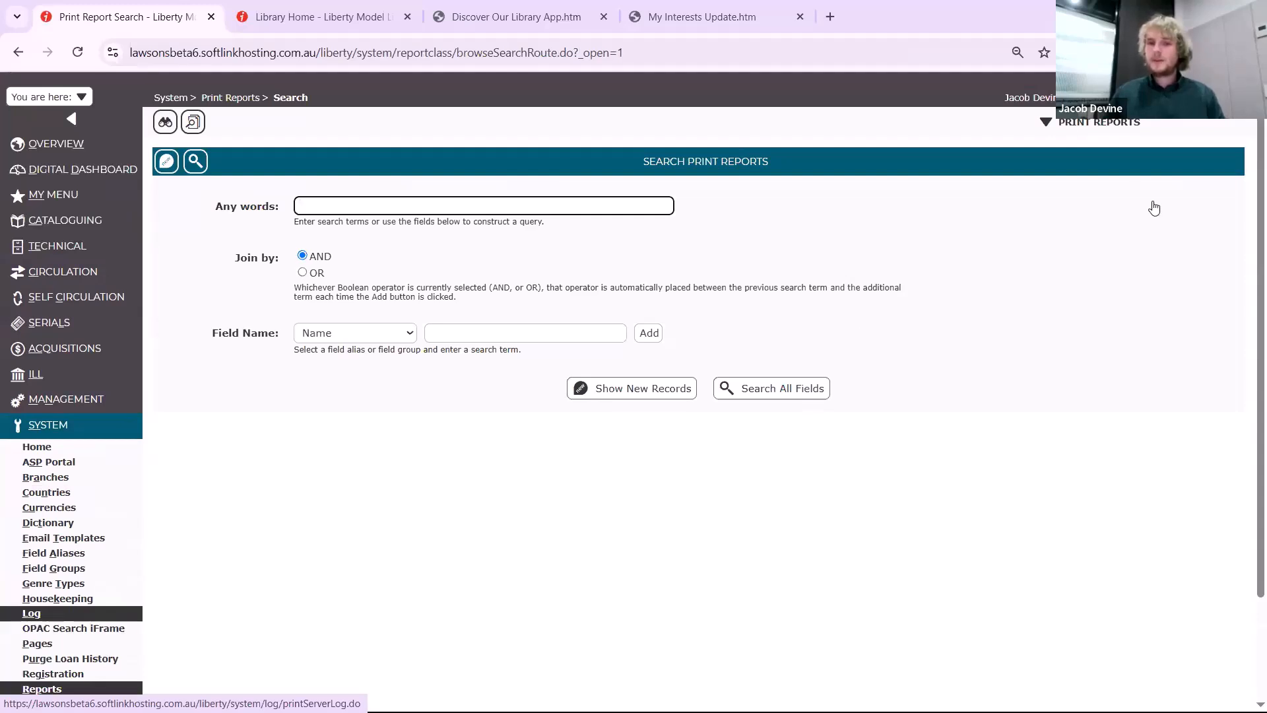
mouse_move(1101, 126)
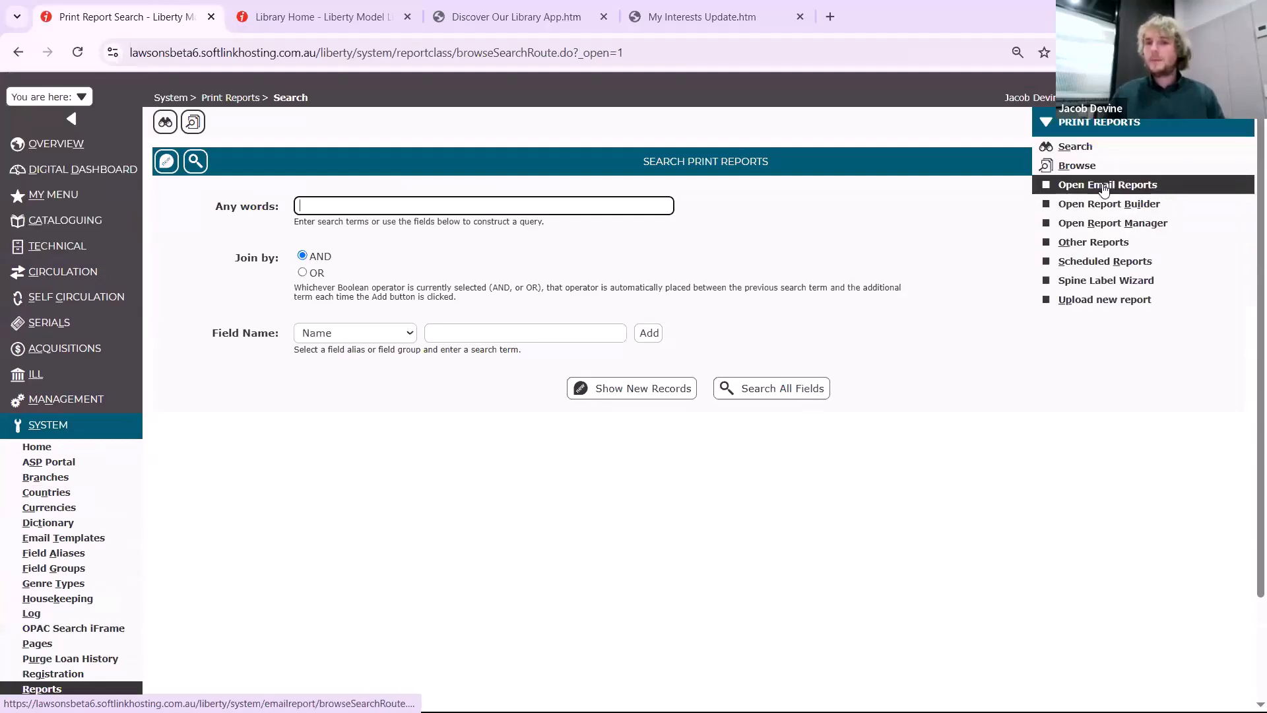
click(1104, 187)
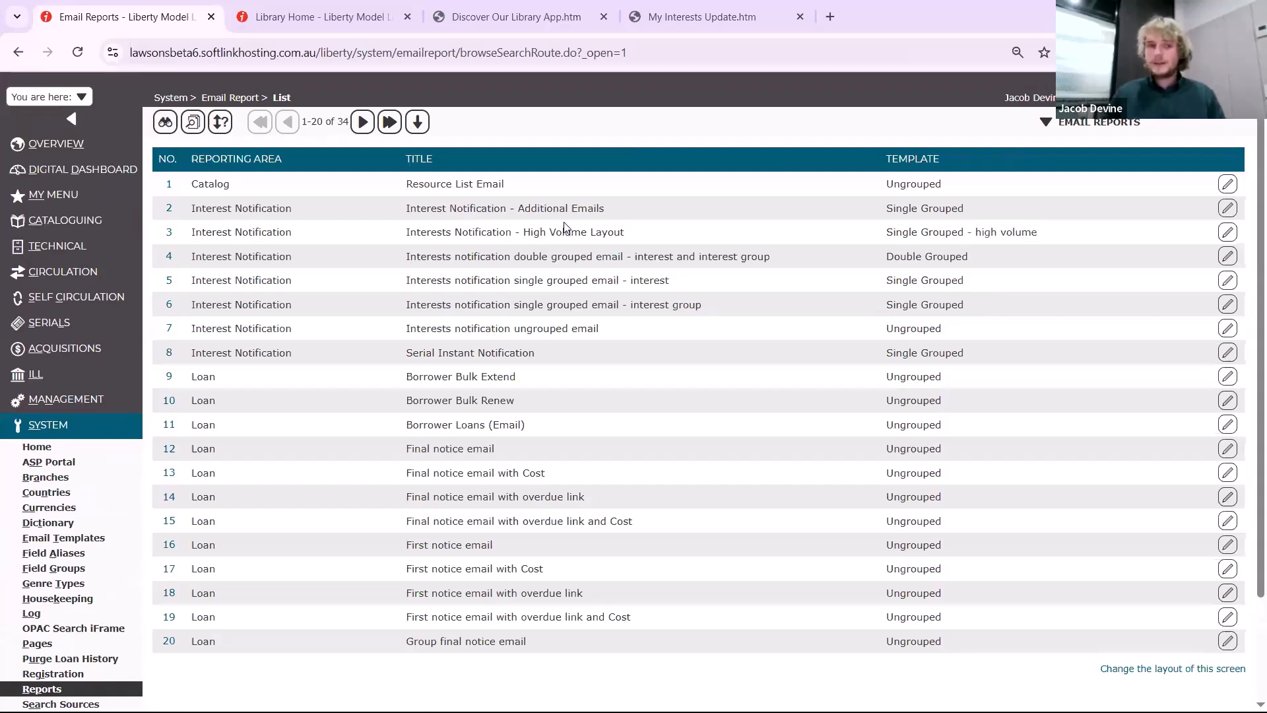
Open the "Interests Notification - High Volume Layout" email report for editing
click(172, 235)
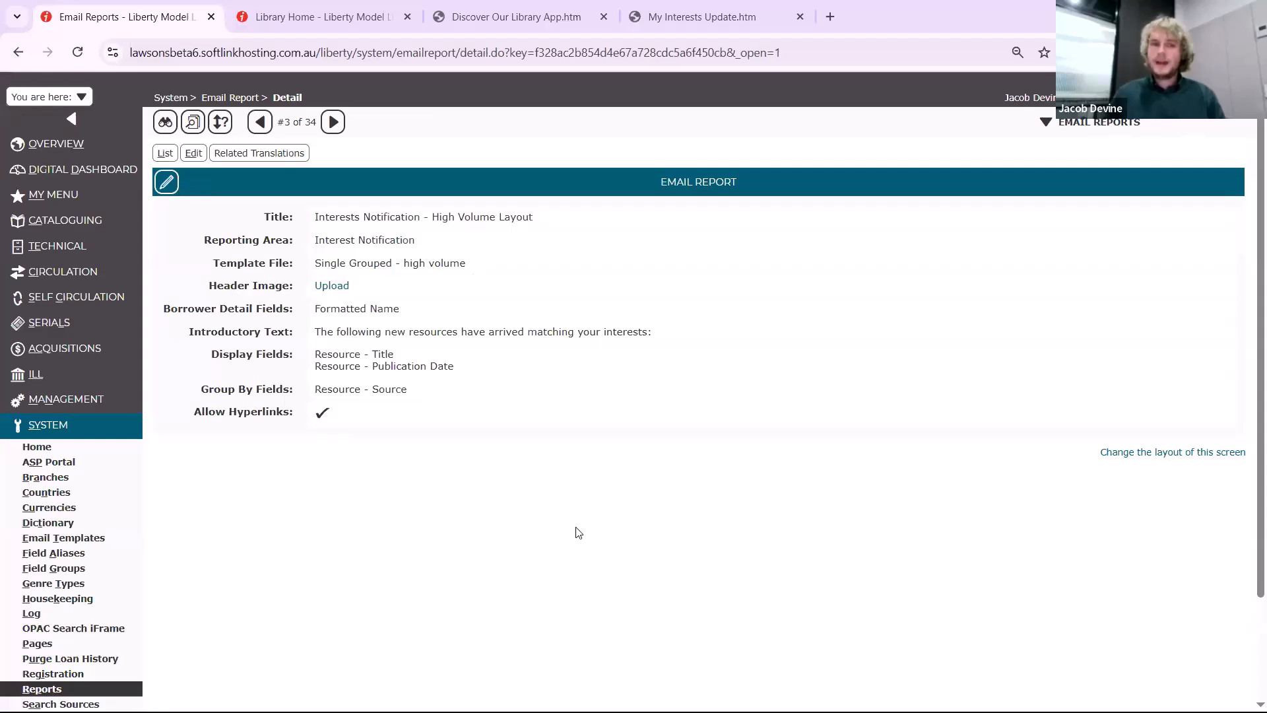
key(alt+e)
scroll(698, 522, down, 1)
scroll(699, 522, down, 3)
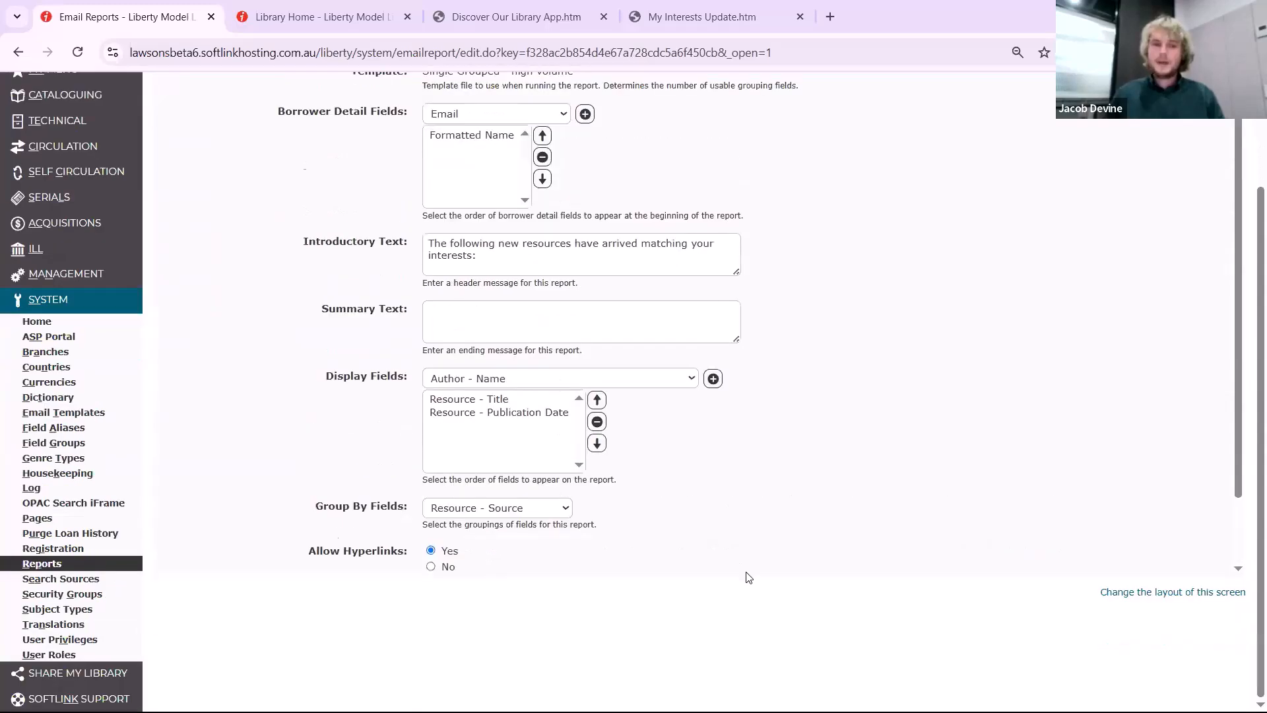
scroll(749, 577, down, 2)
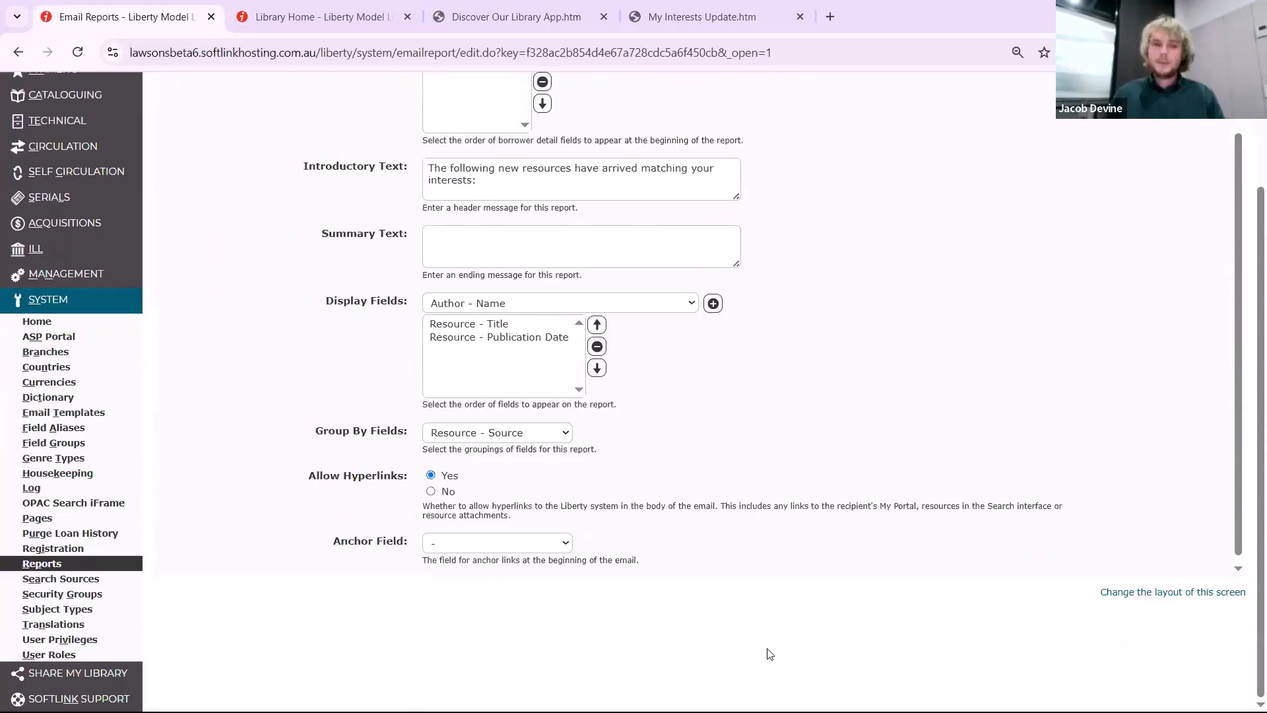
Set both the Anchor Field and Group By Fields of the email report to Interest - Heading
click(481, 540)
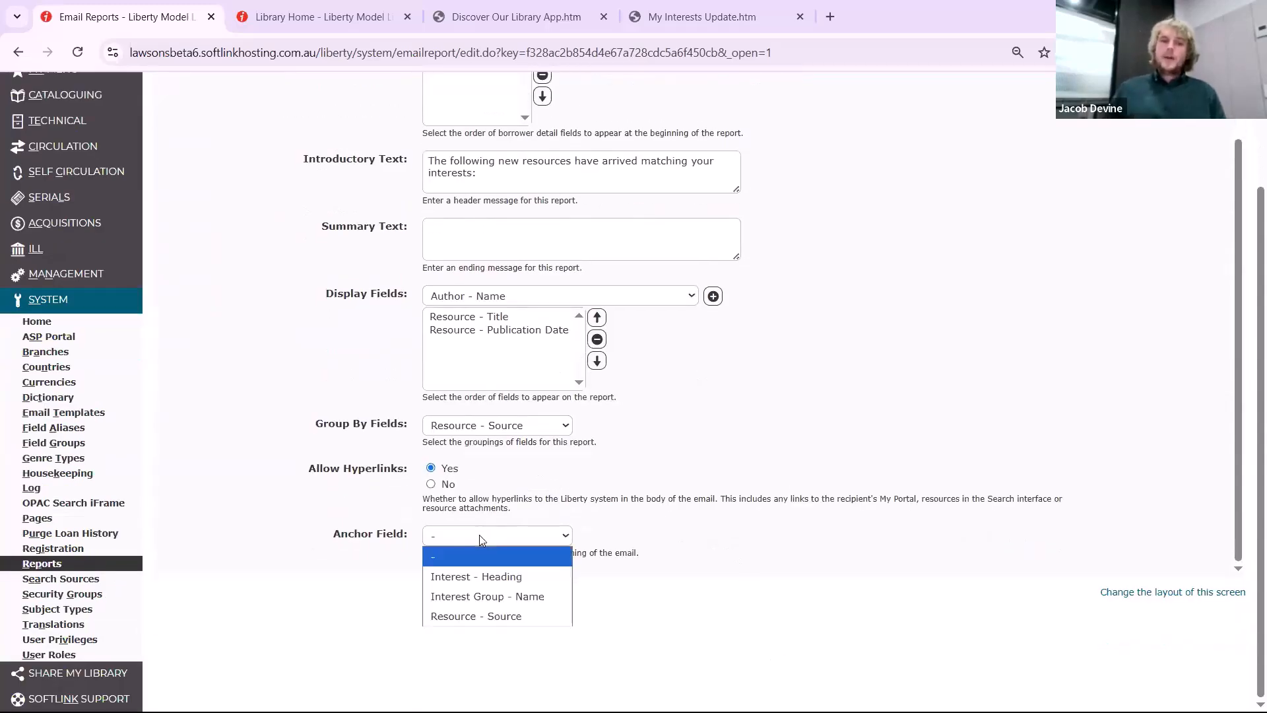
click(468, 587)
click(472, 425)
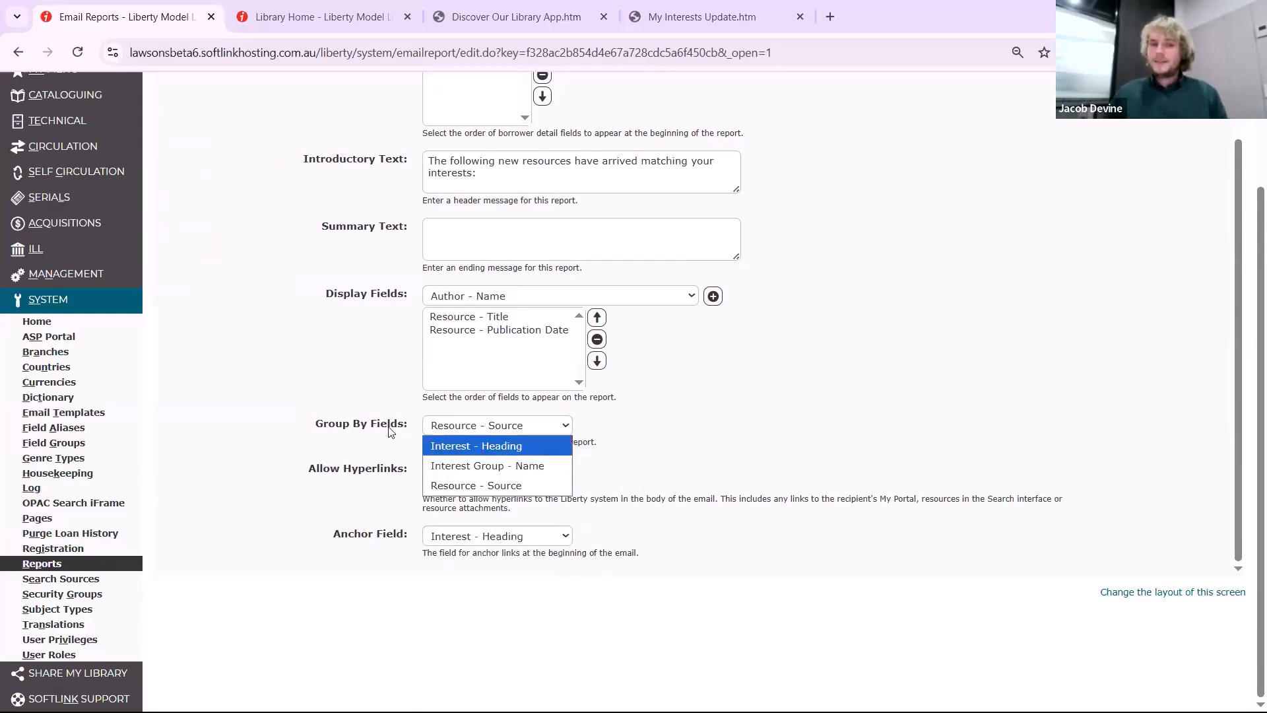
click(482, 447)
Set both Group By Fields and Anchor Field to Interest Group - Name and save the email report
click(509, 433)
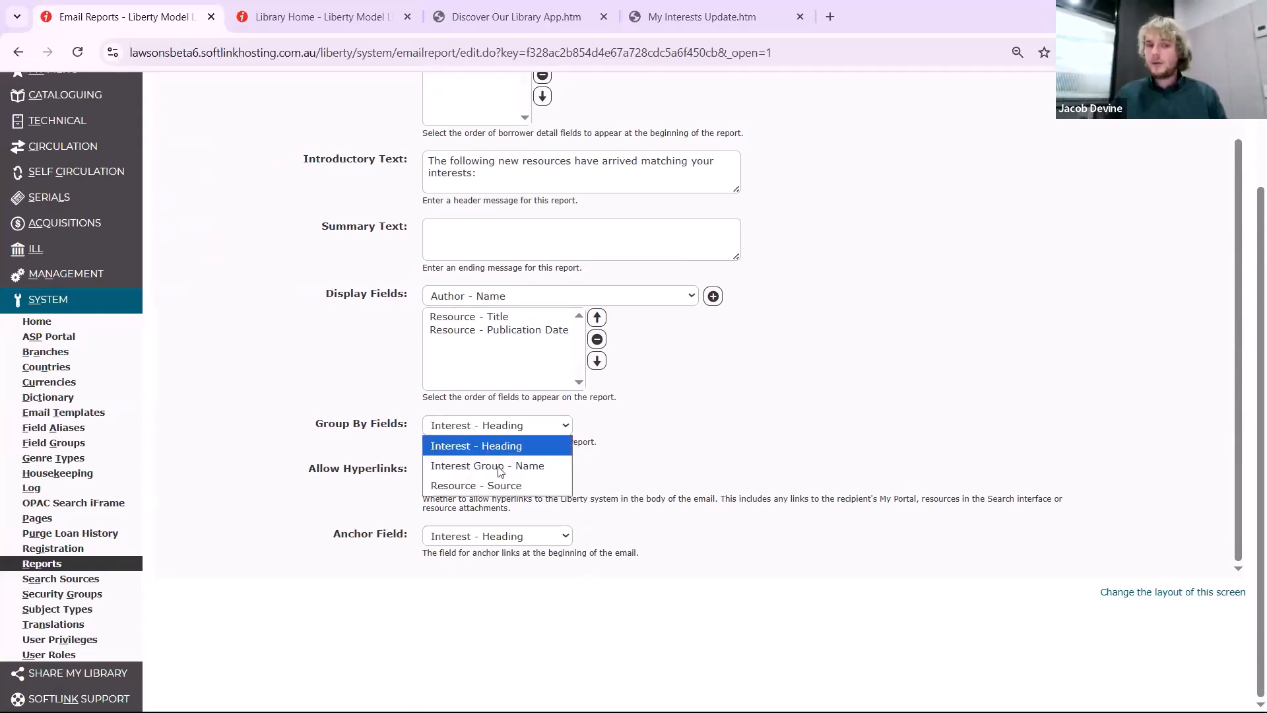
key(Return)
click(525, 538)
click(502, 597)
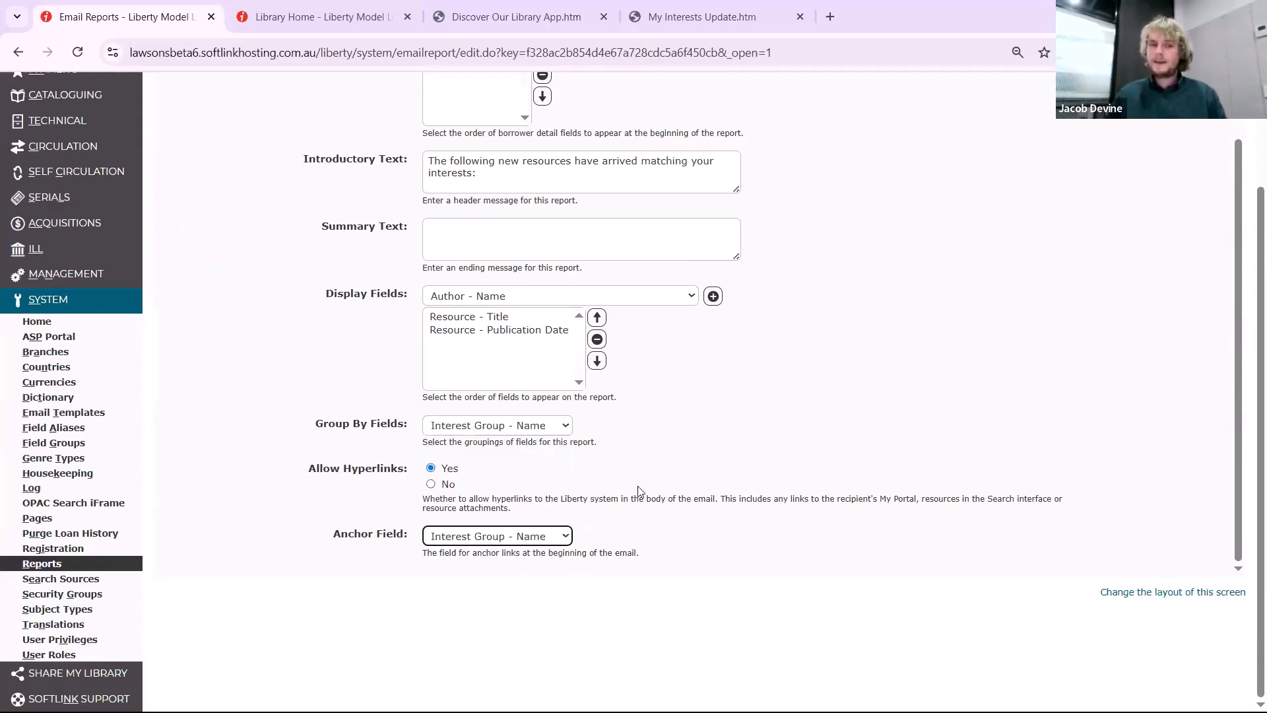
scroll(277, 202, up, 3)
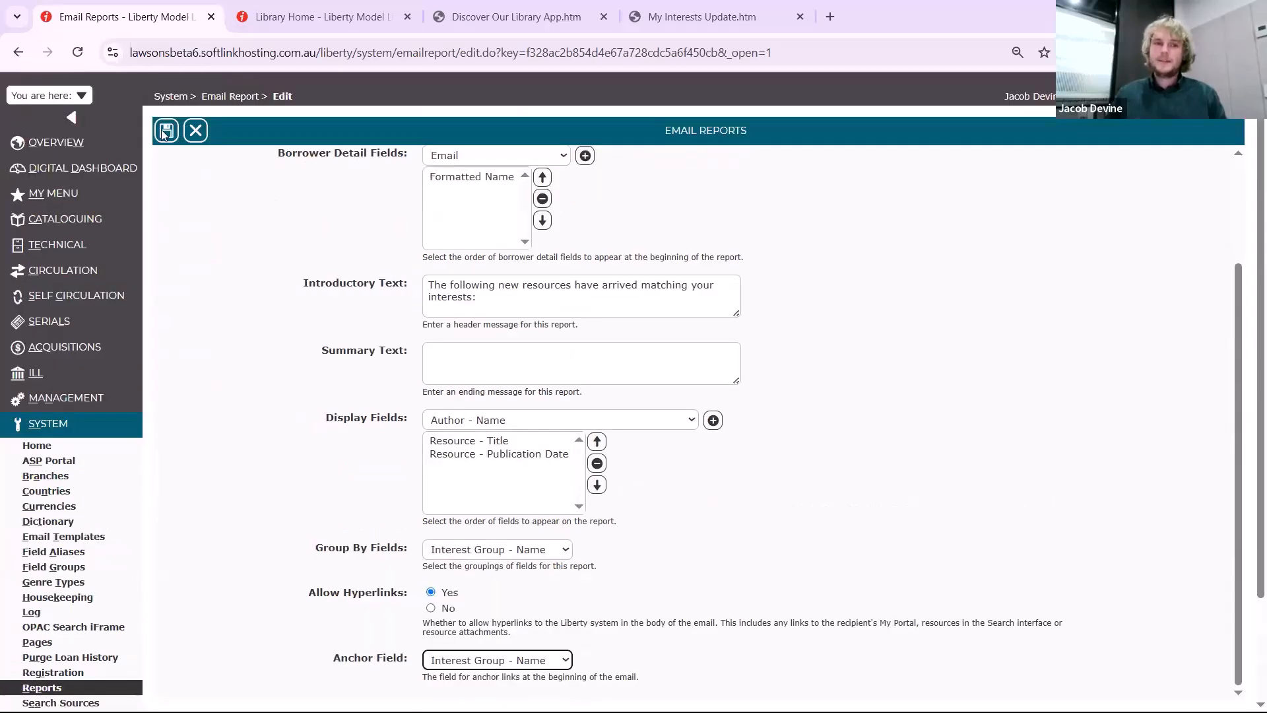
click(165, 130)
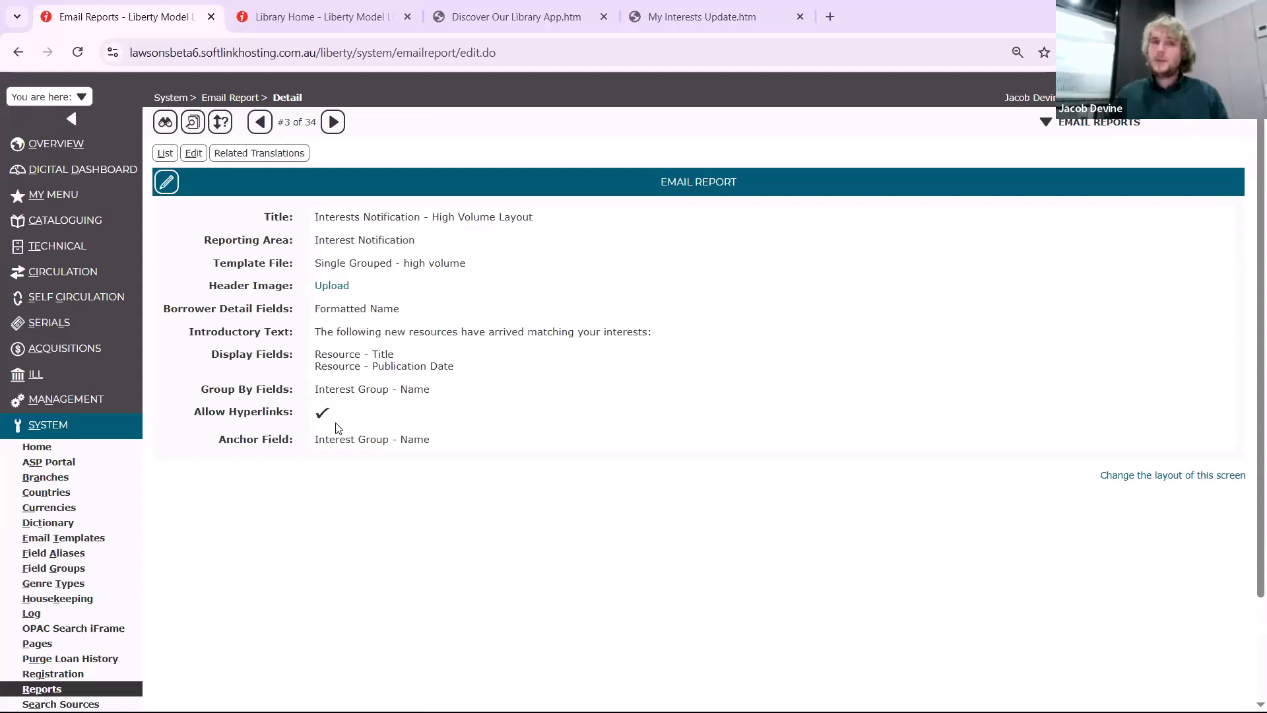
View the sample My Interests Update email, follow its Academic - Course Material anchor link, and return to the email report
click(715, 18)
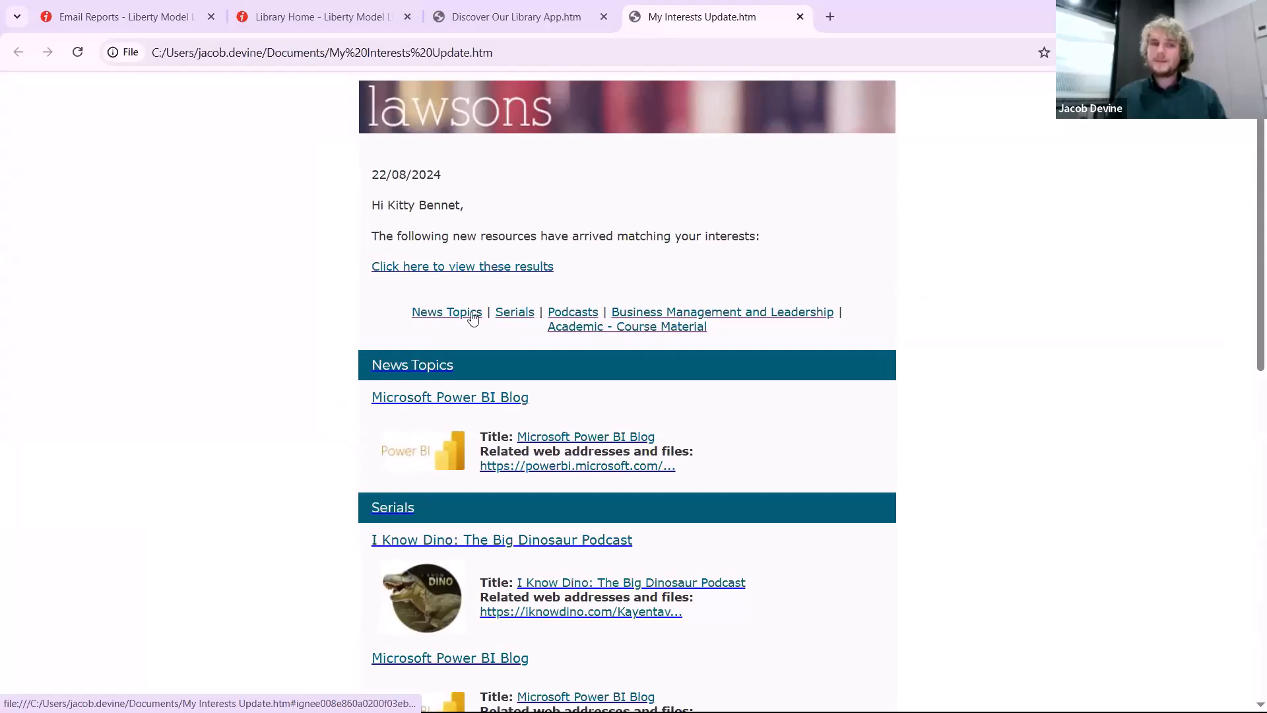
click(670, 328)
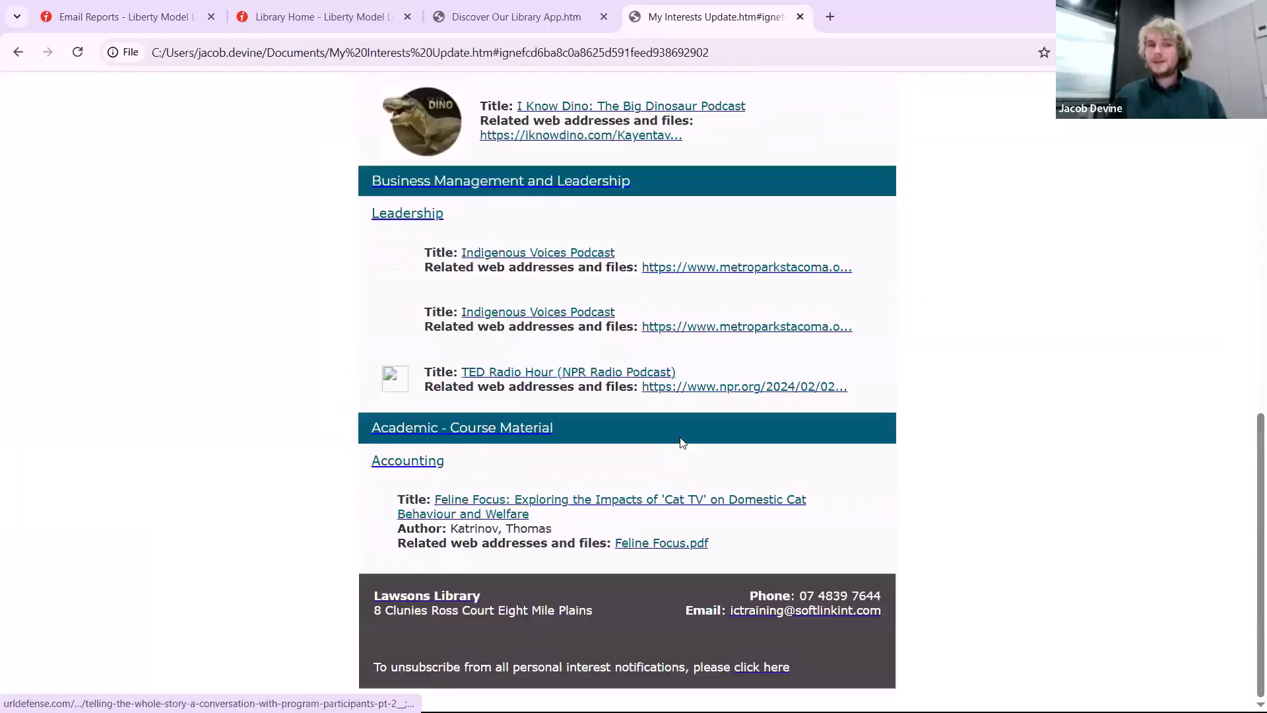
scroll(683, 441, up, 15)
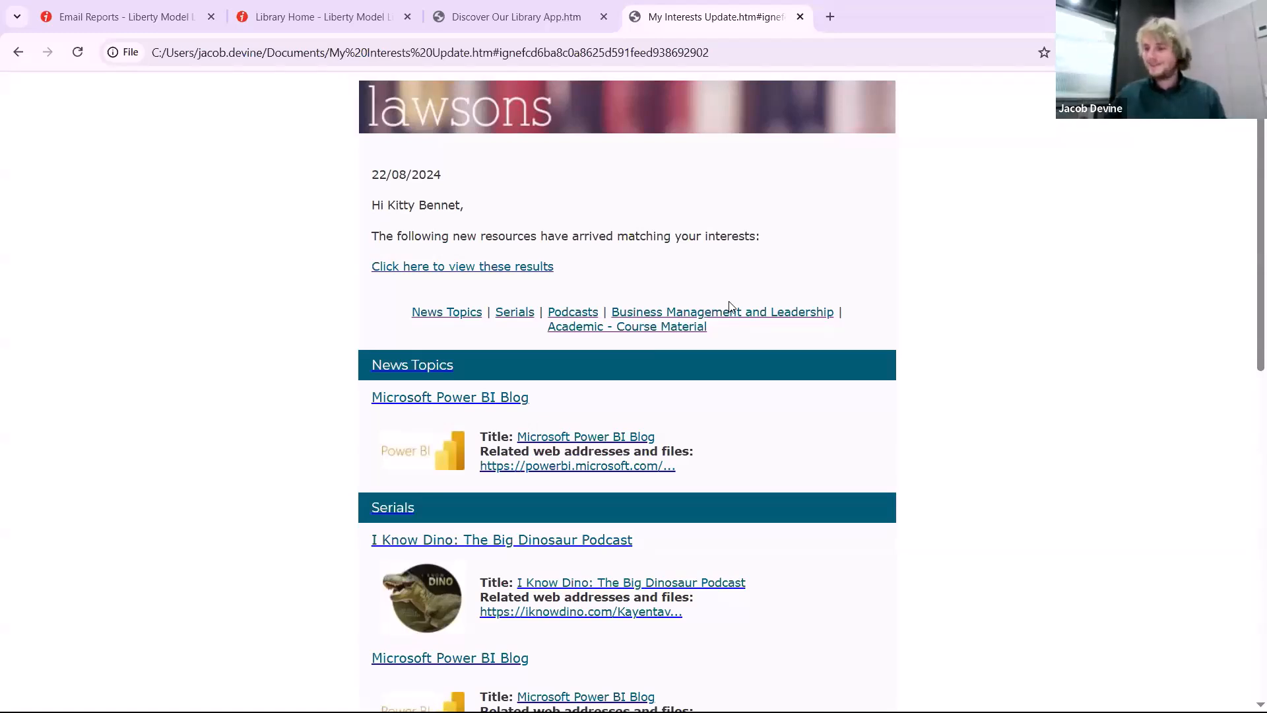
click(169, 27)
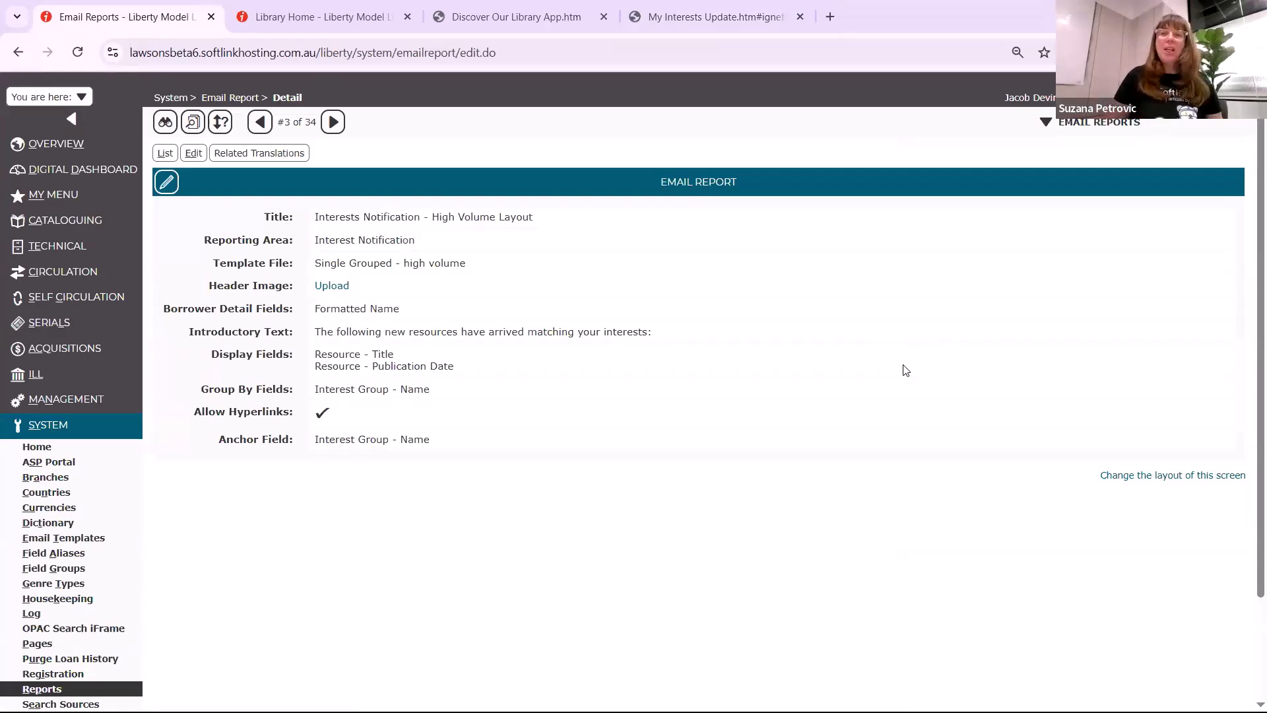
key(alt+Tab)
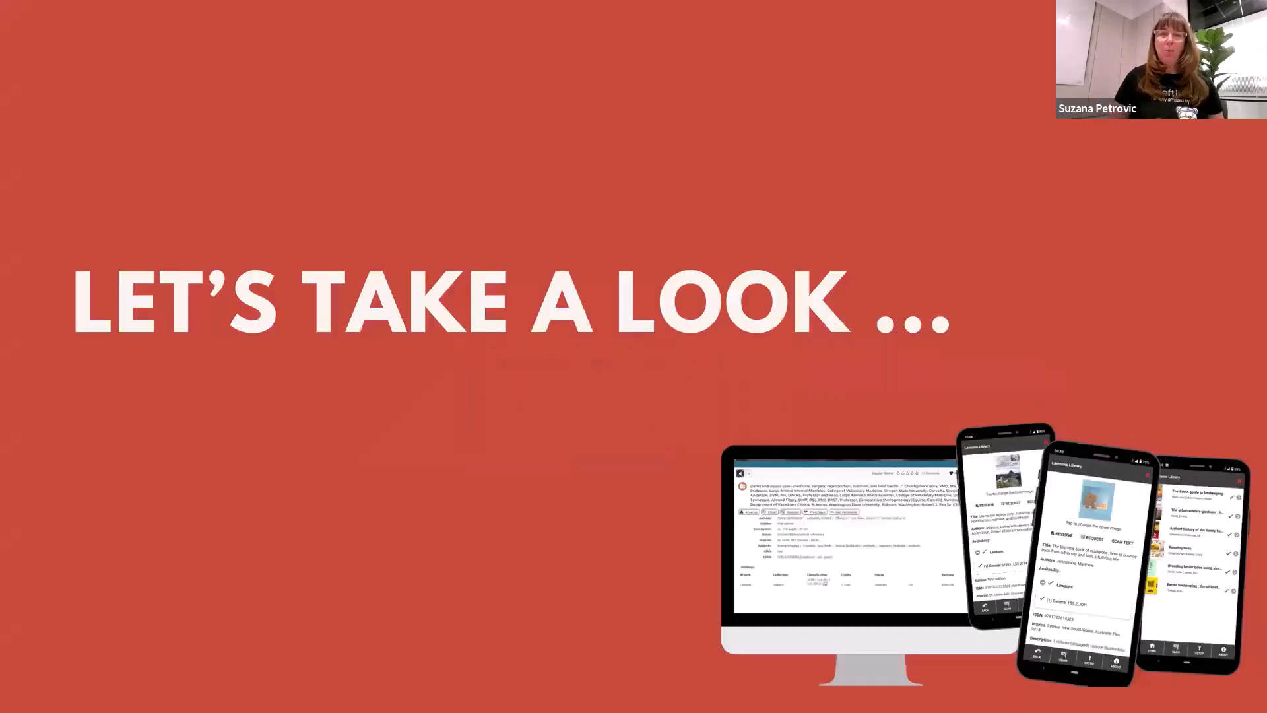